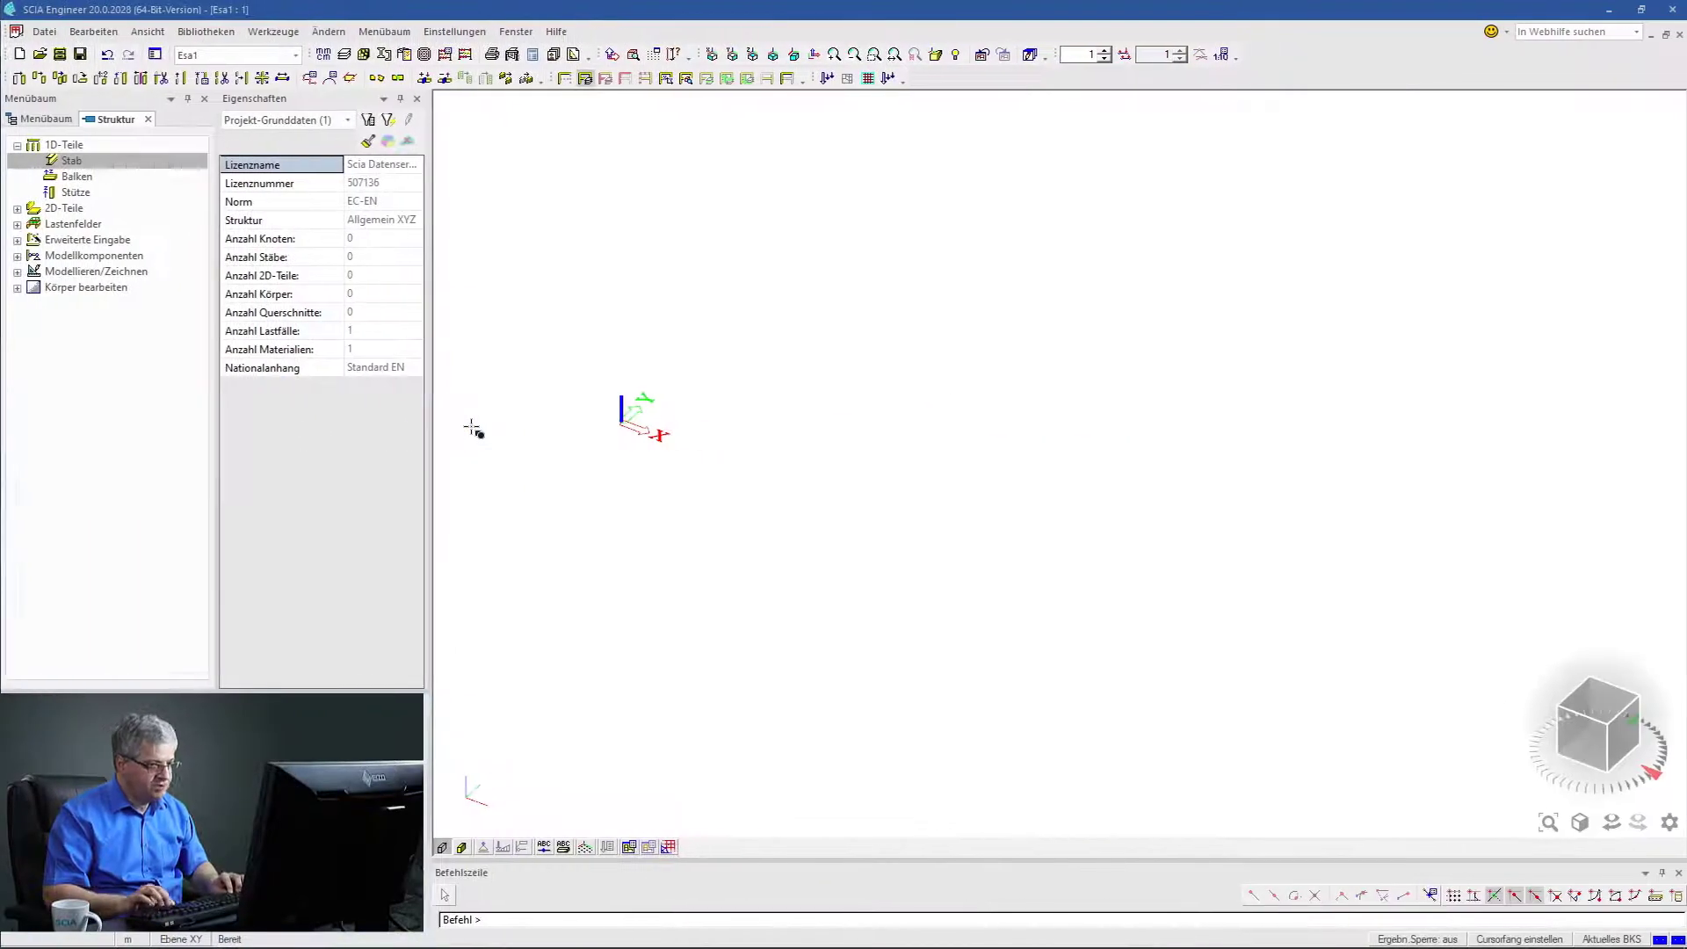
# Set the working plane to XZ and draw a 6 m IPE240 member from the origin along the X axis.
pyautogui.click(191, 939)
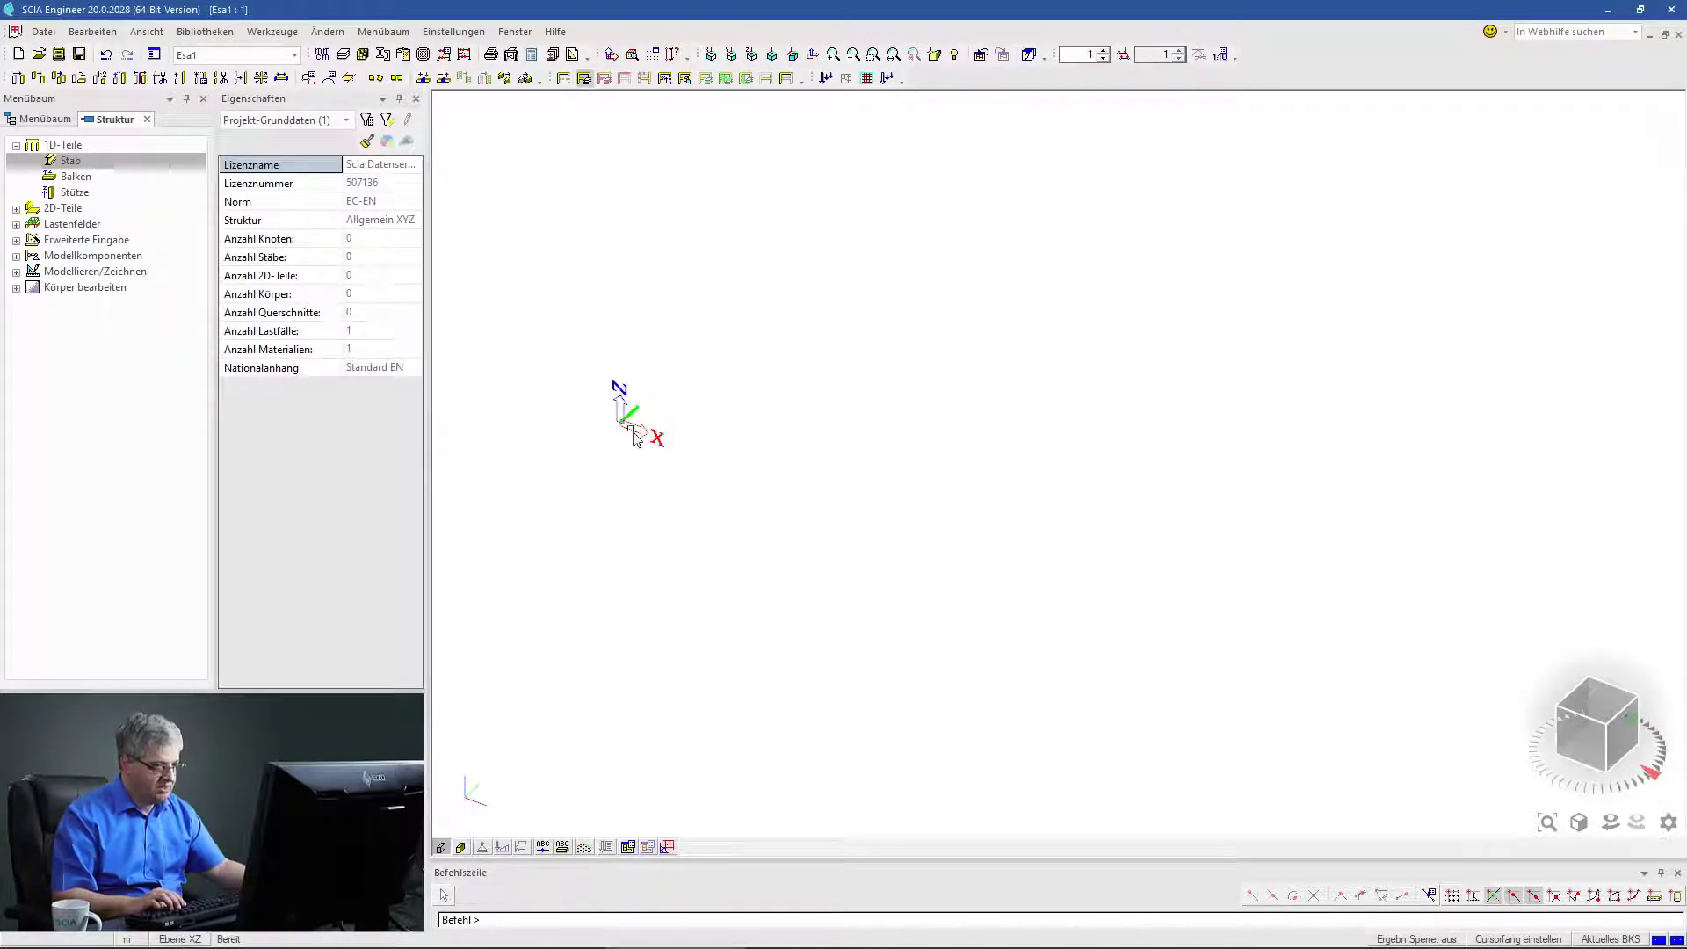
pyautogui.doubleClick(70, 160)
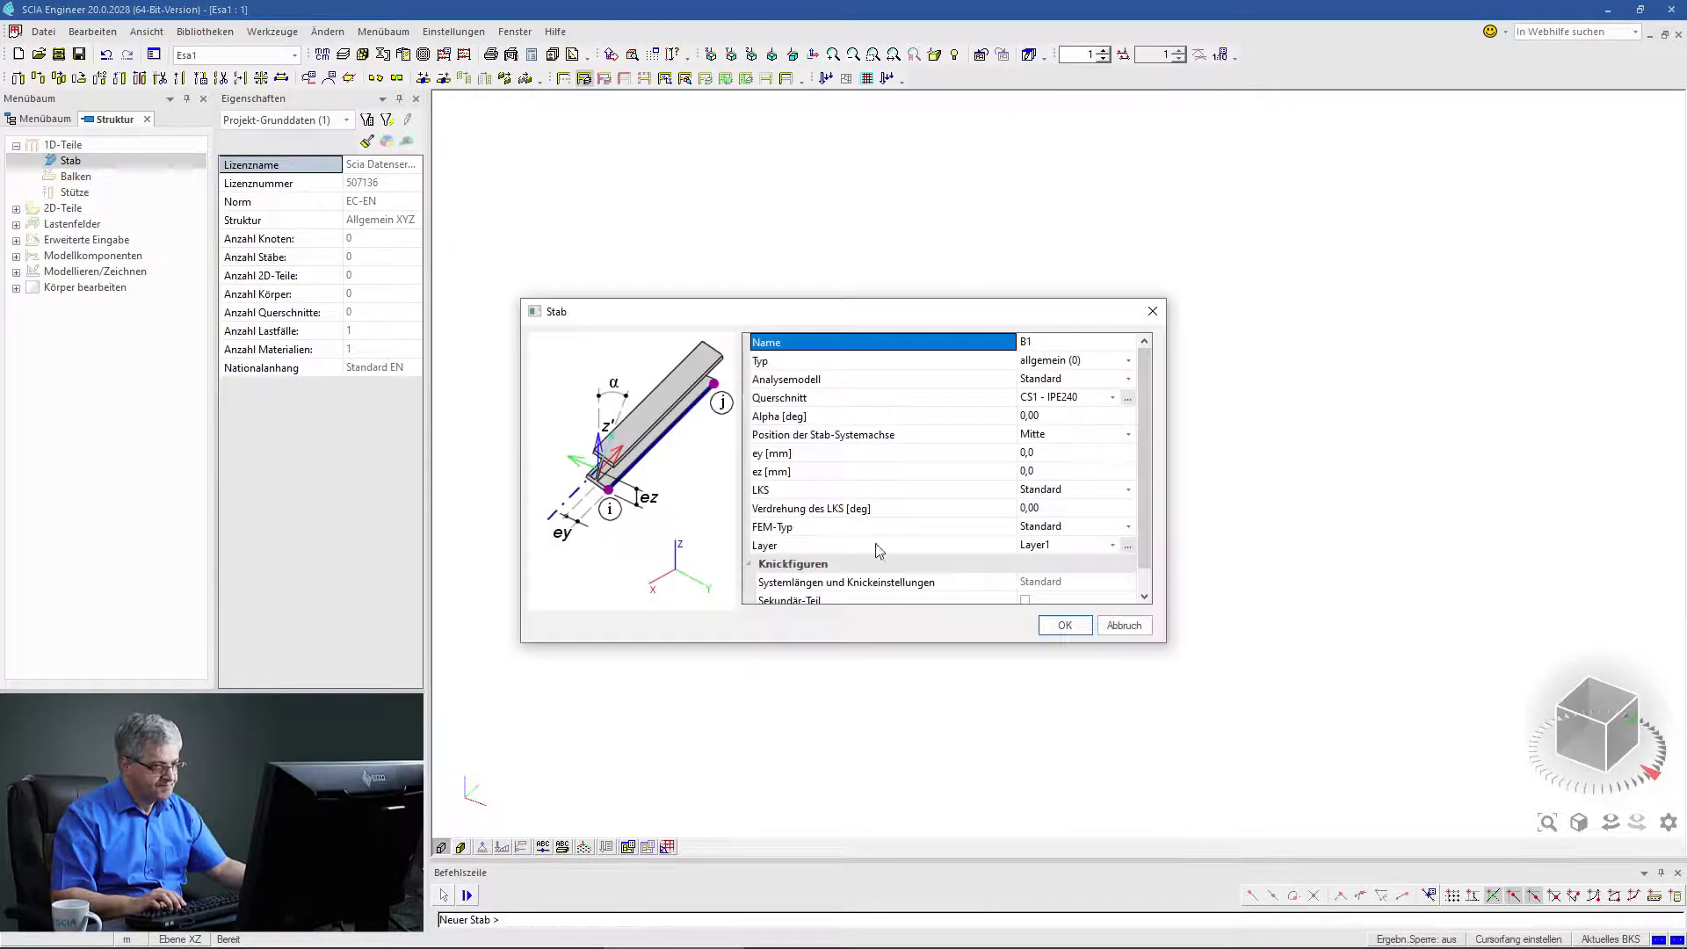
pyautogui.click(1064, 624)
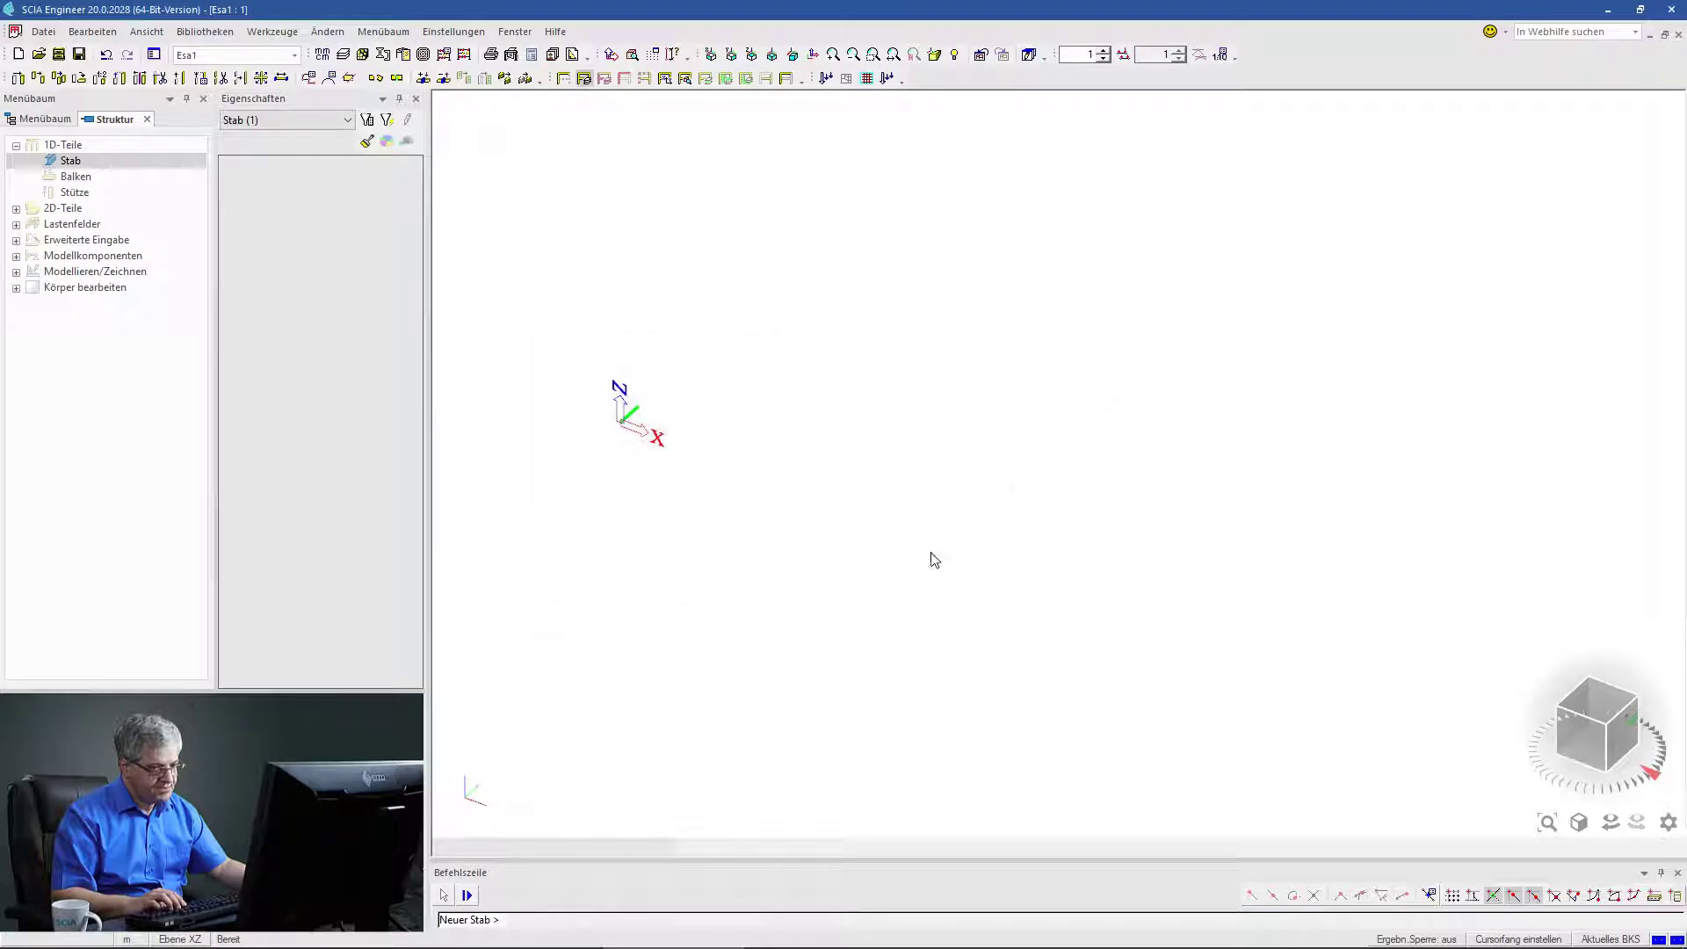
pyautogui.click(617, 420)
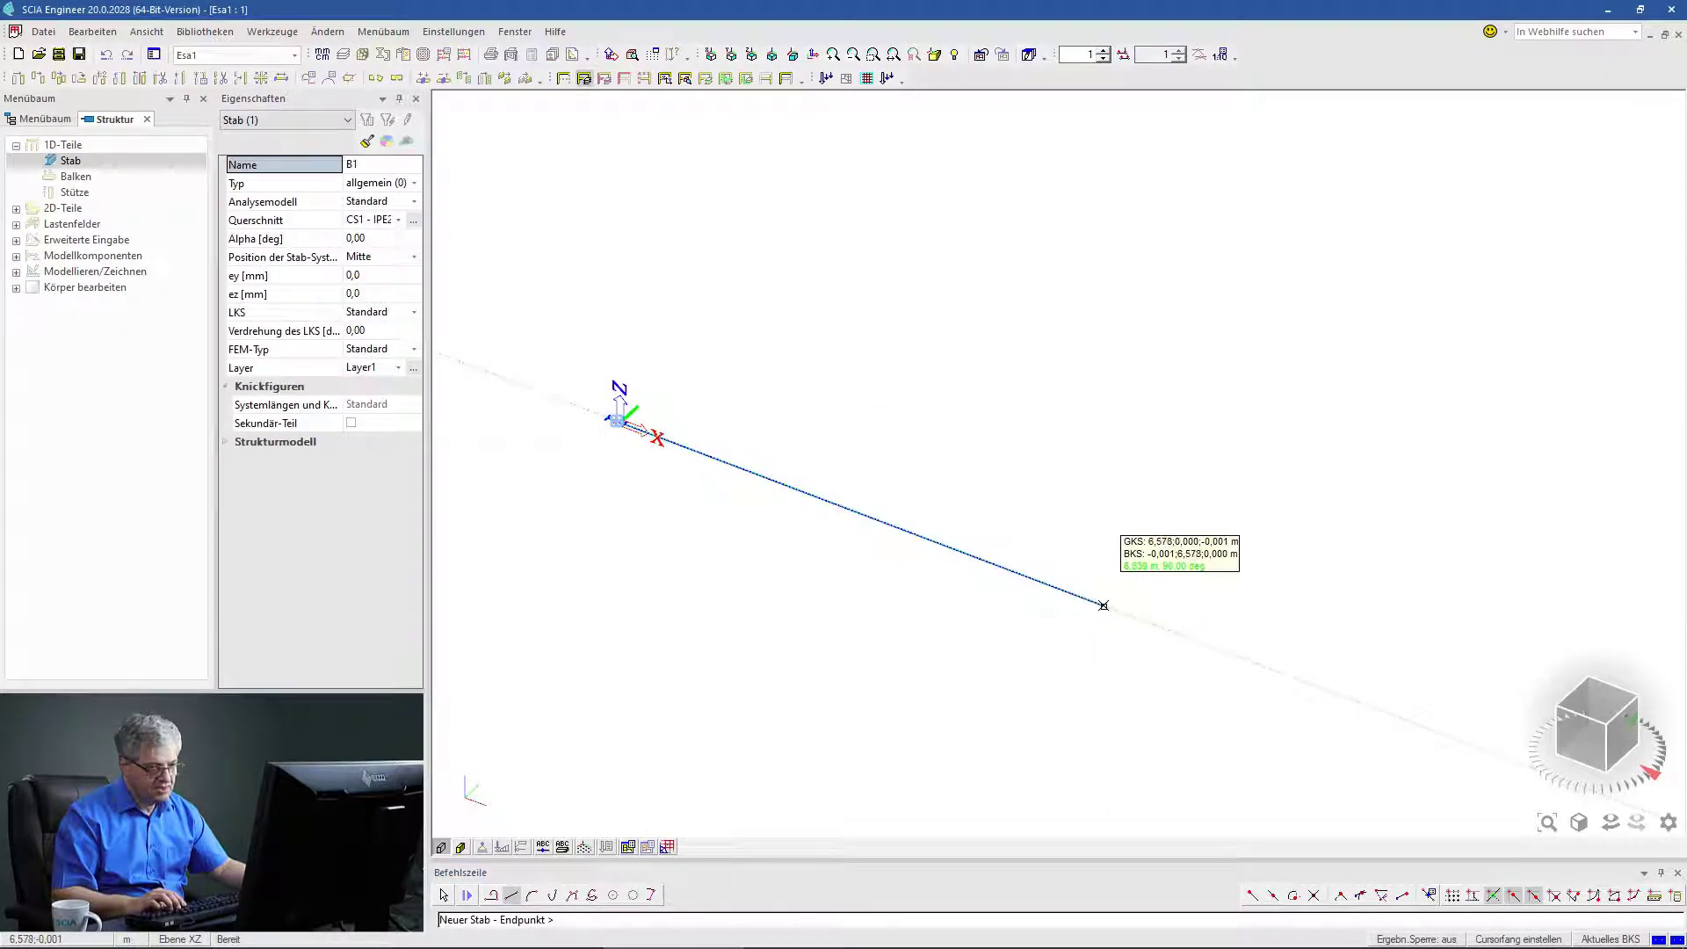
pyautogui.write('6')
pyautogui.press('Return')
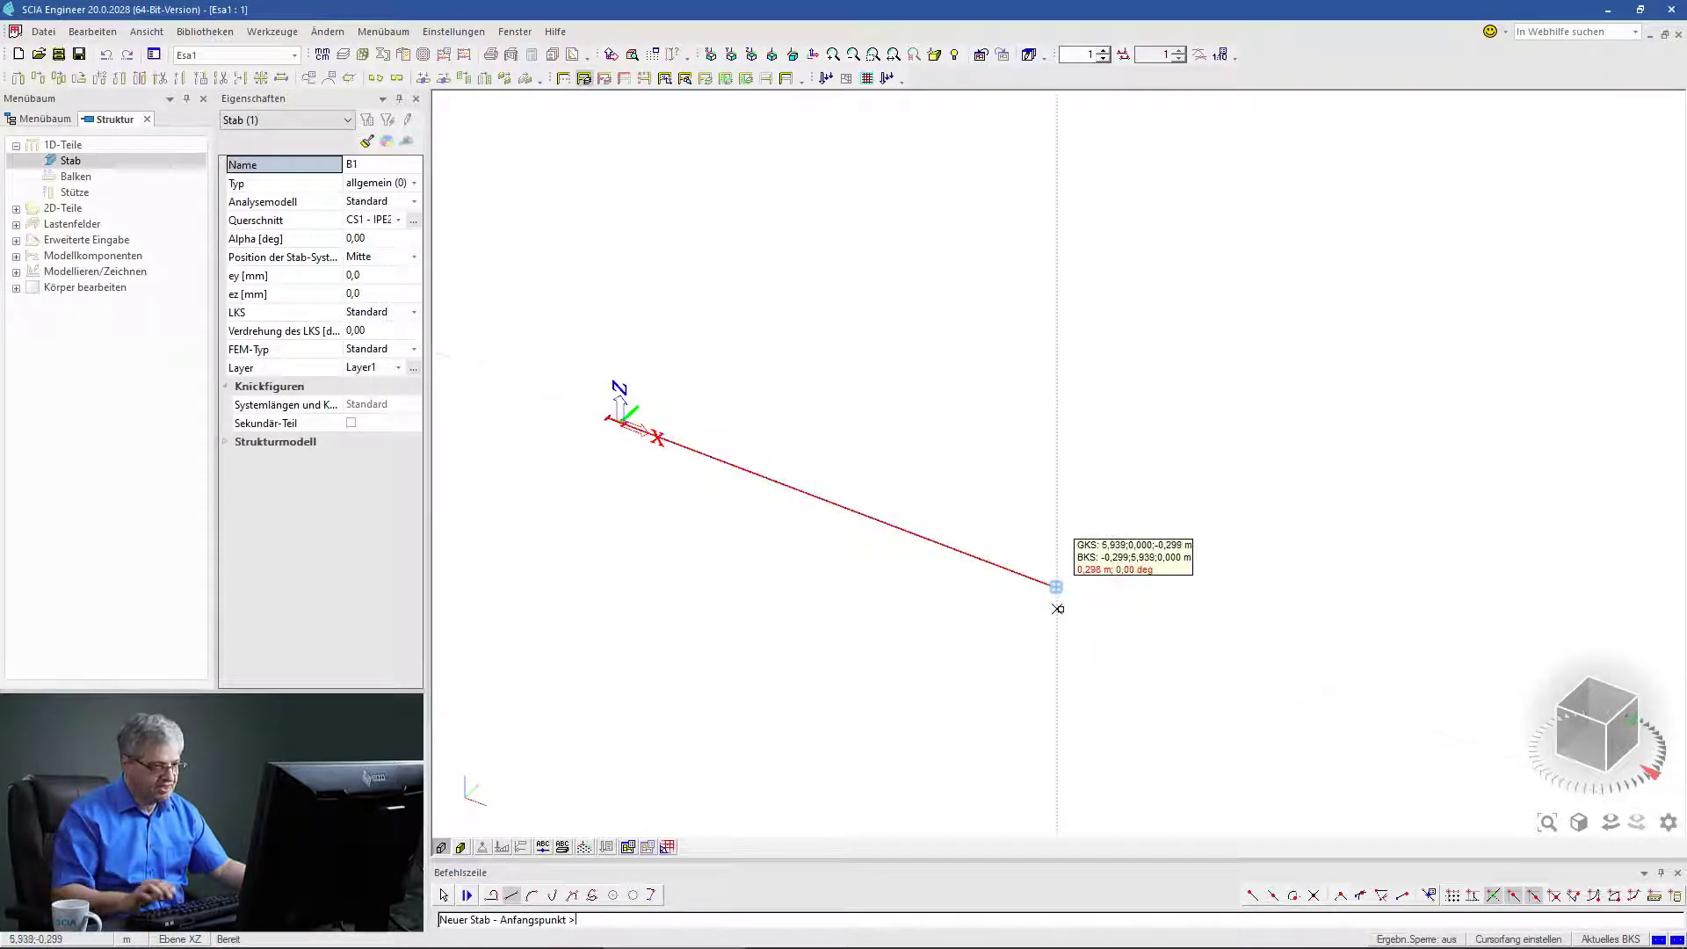
pyautogui.press('Escape')
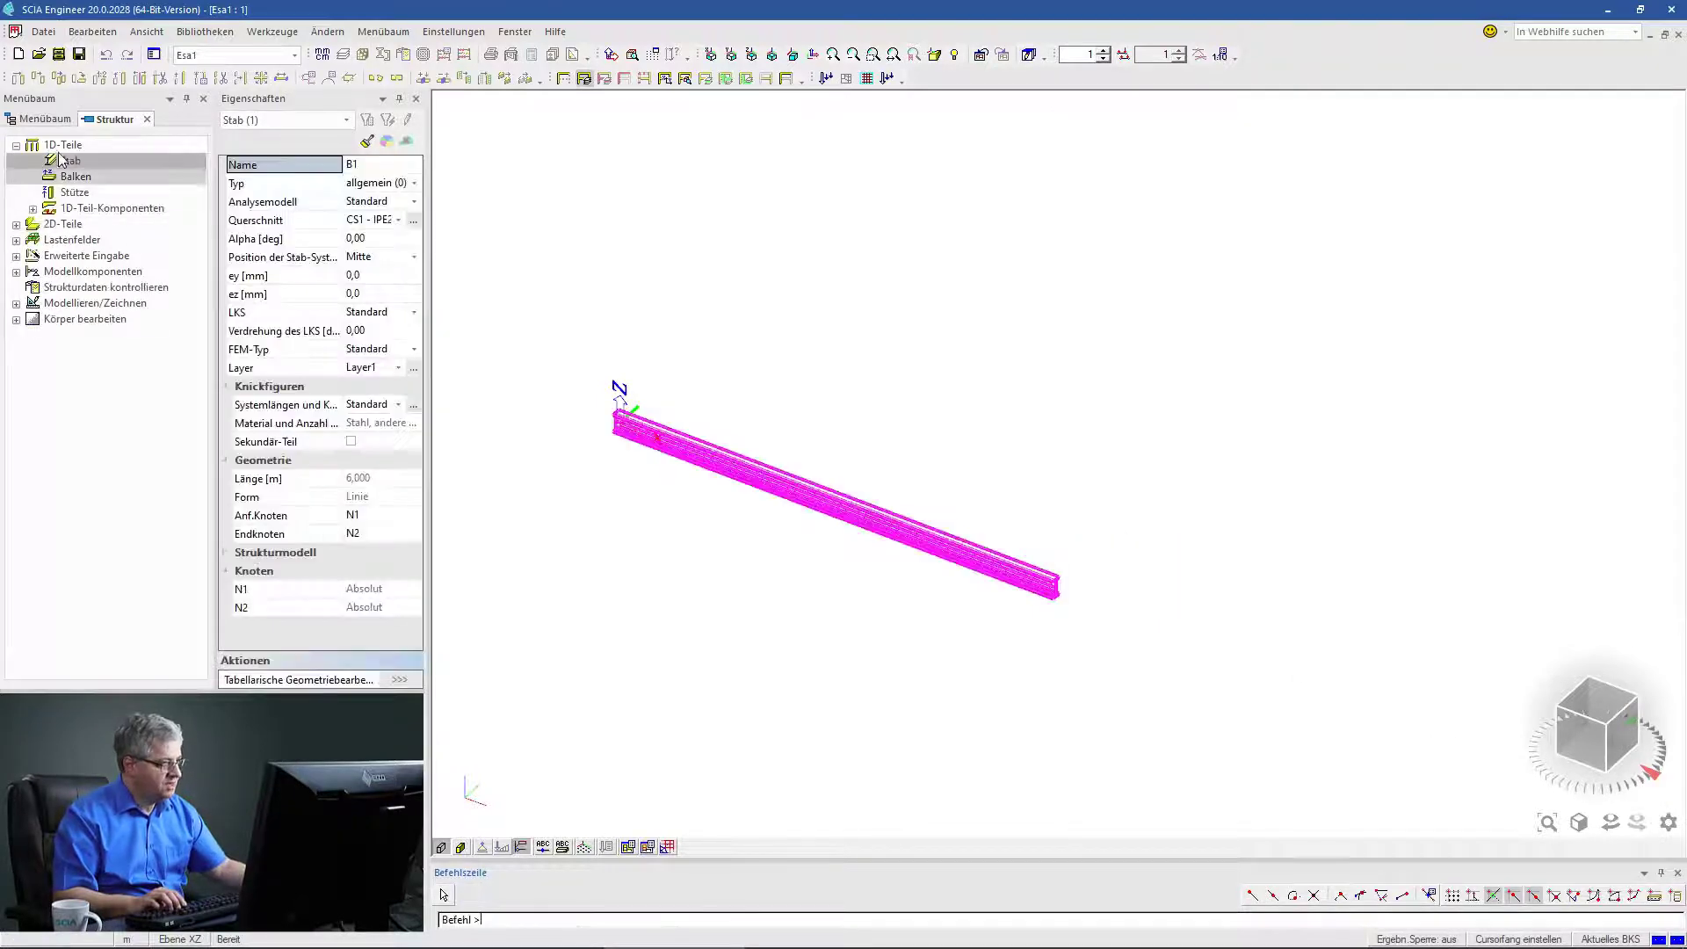
# Draw a vertical post 1,2 m high from the origin with the IPE240 cross-section.
pyautogui.press('Return')
pyautogui.click(1069, 625)
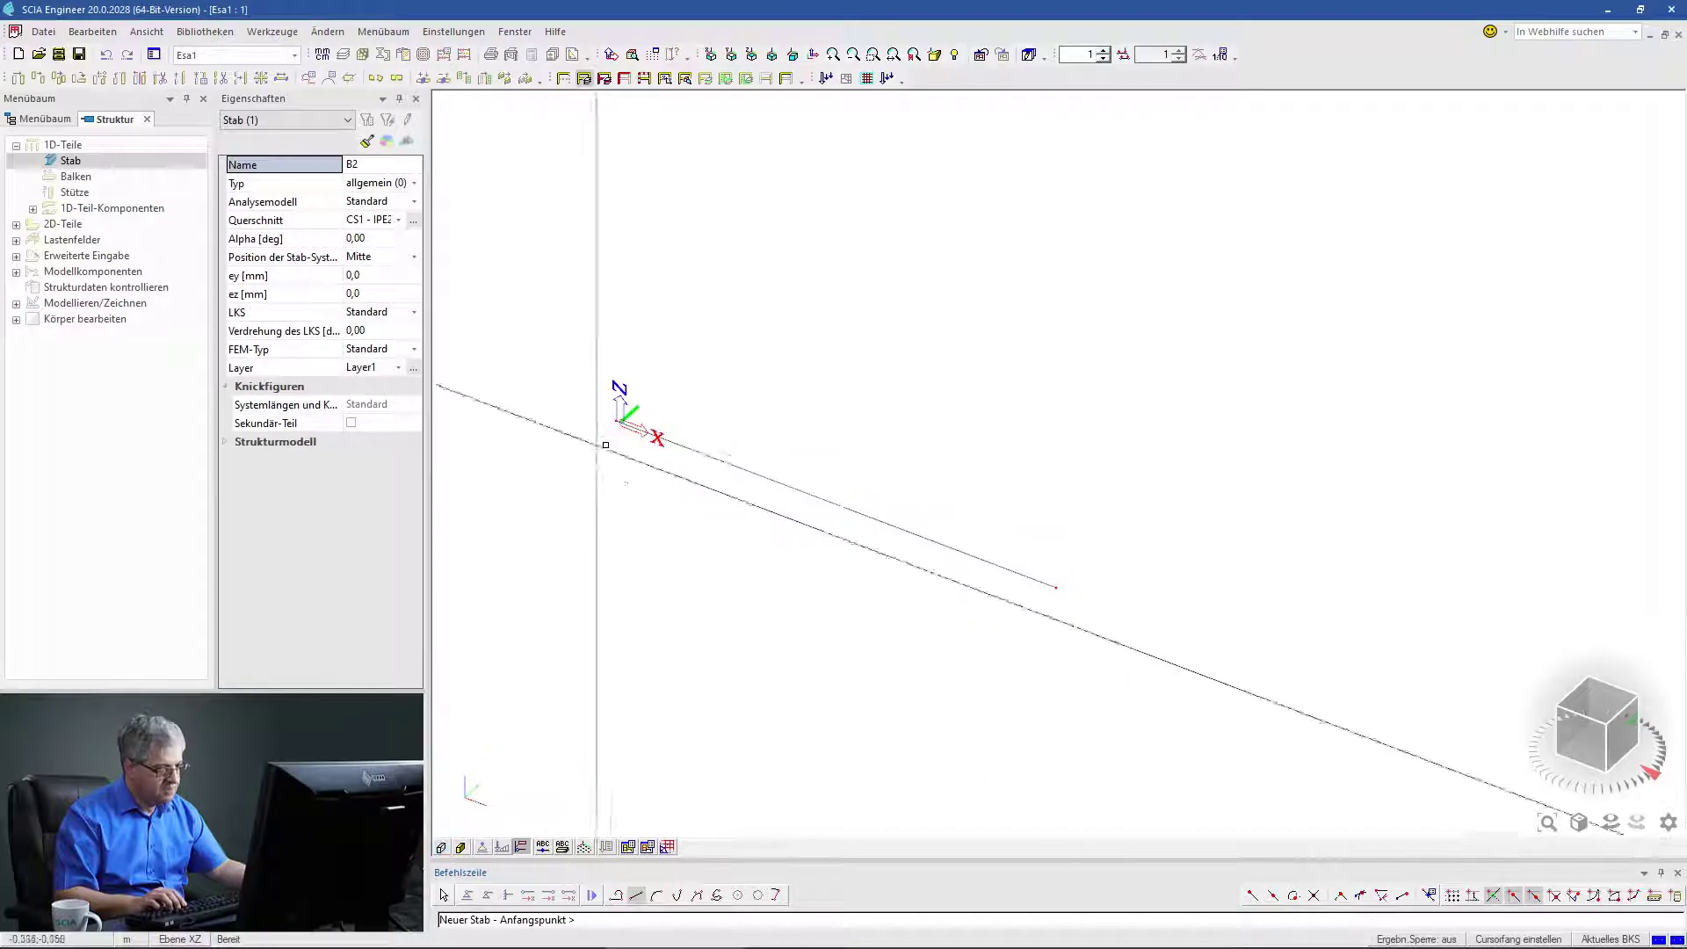
pyautogui.click(615, 421)
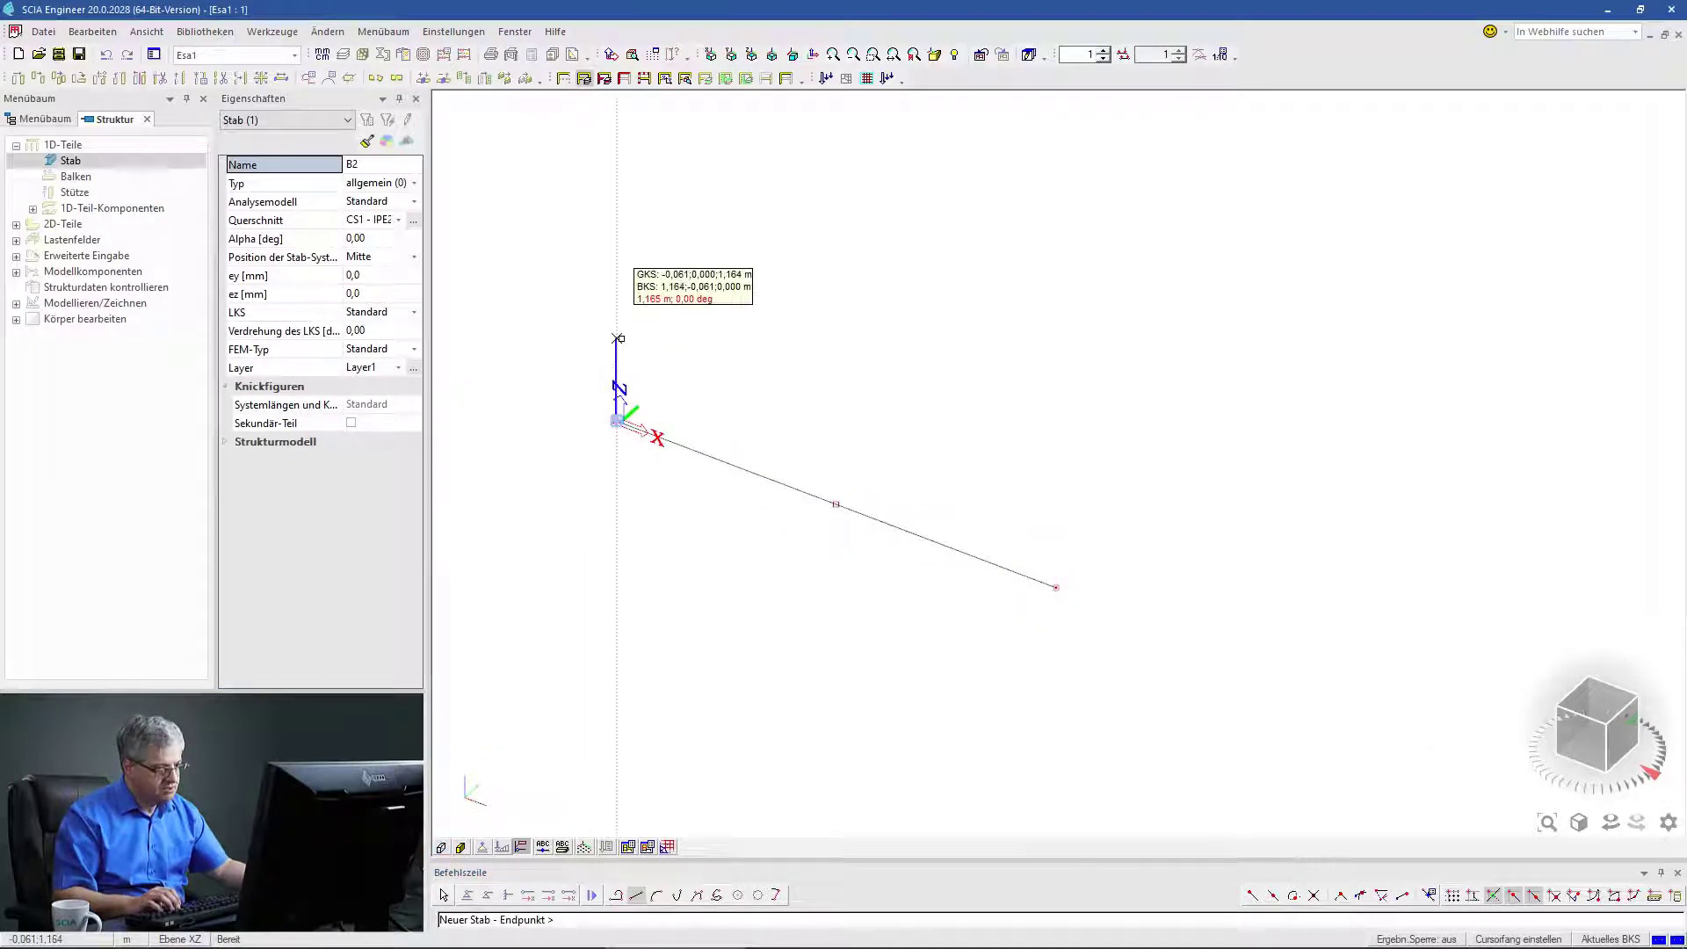
pyautogui.write('1,2')
pyautogui.press('Return')
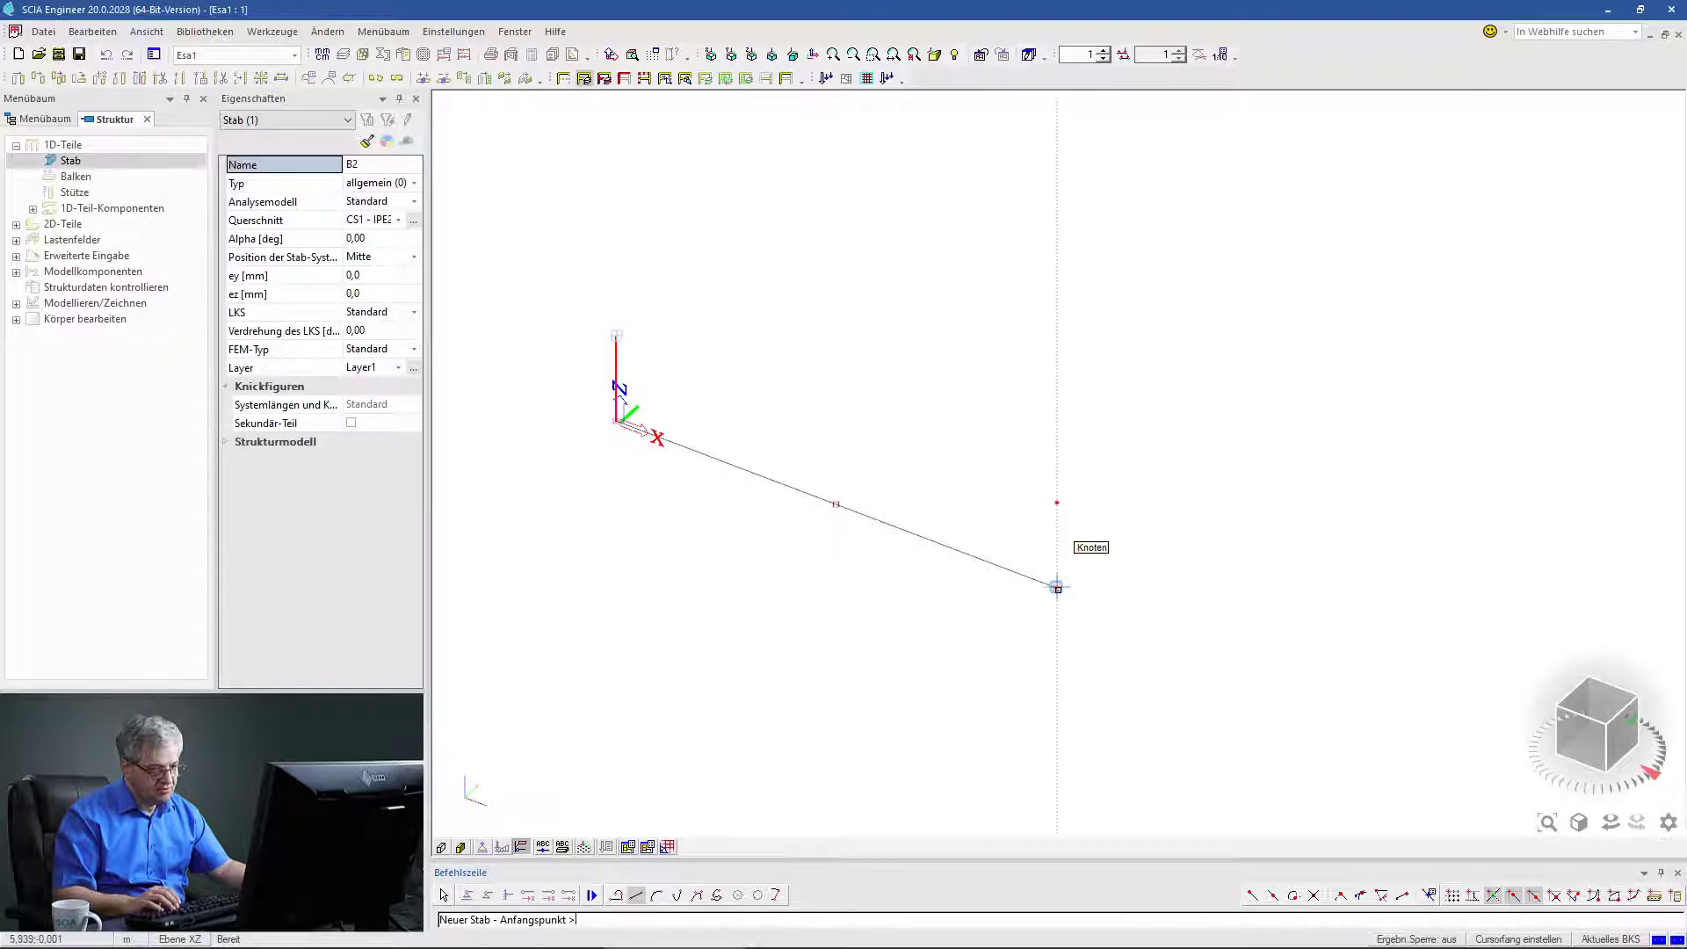
# Draw a matching vertical post at the bottom chord's far end and connect both post tops with a top chord.
pyautogui.click(1056, 587)
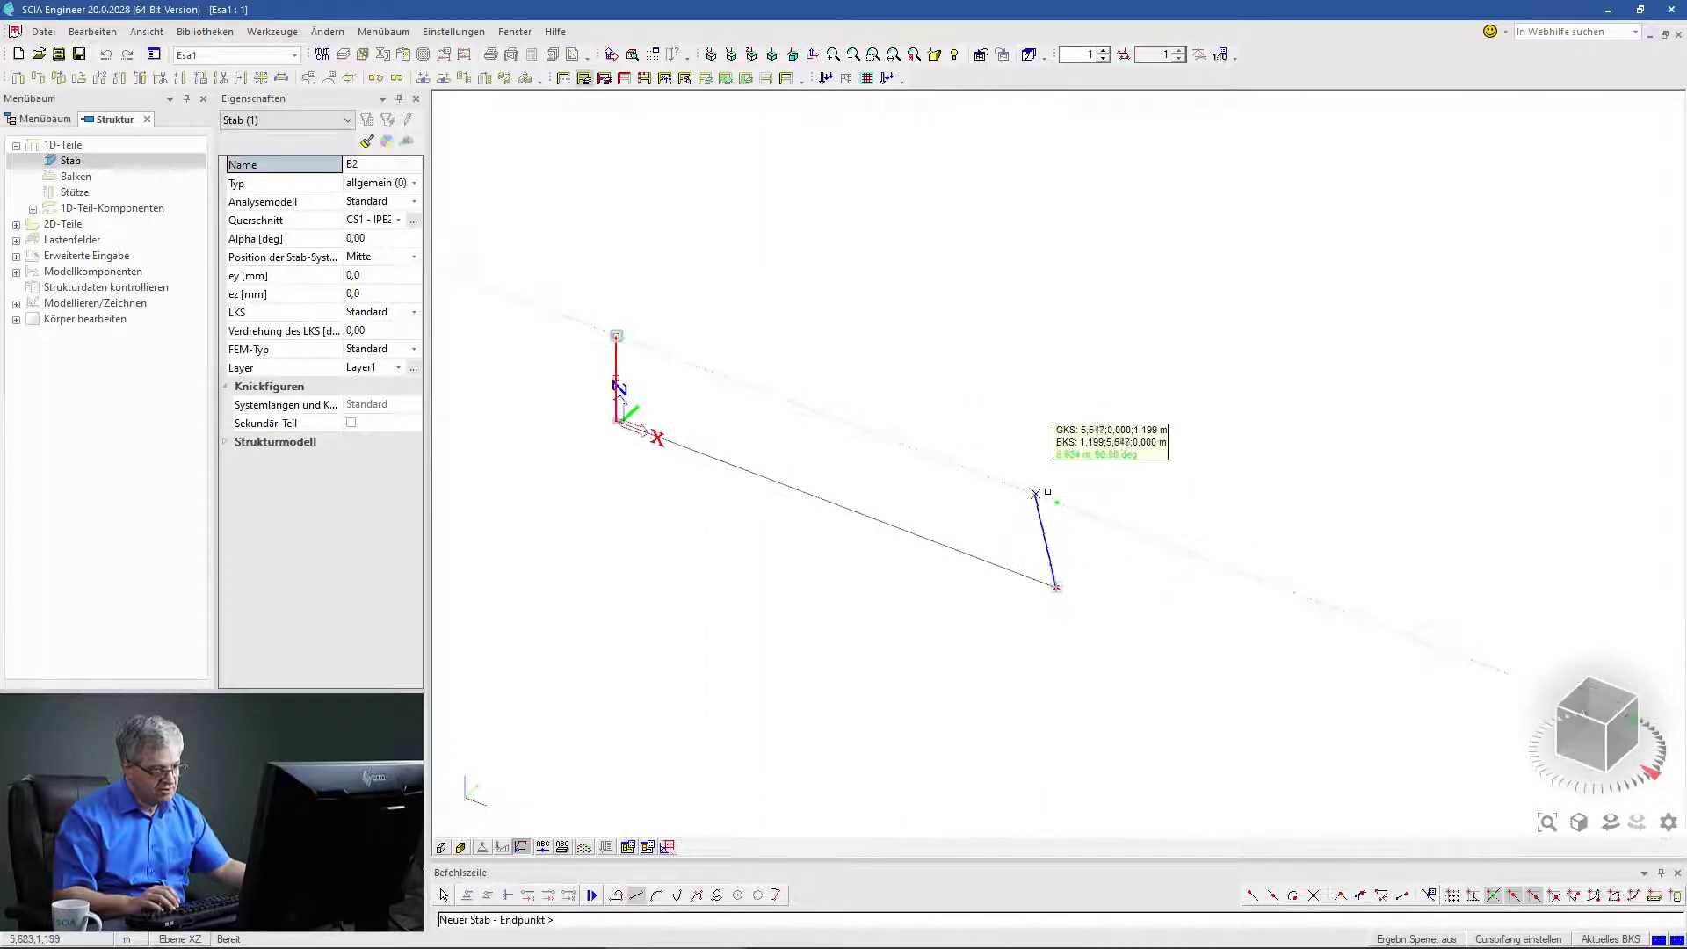
pyautogui.click(1056, 502)
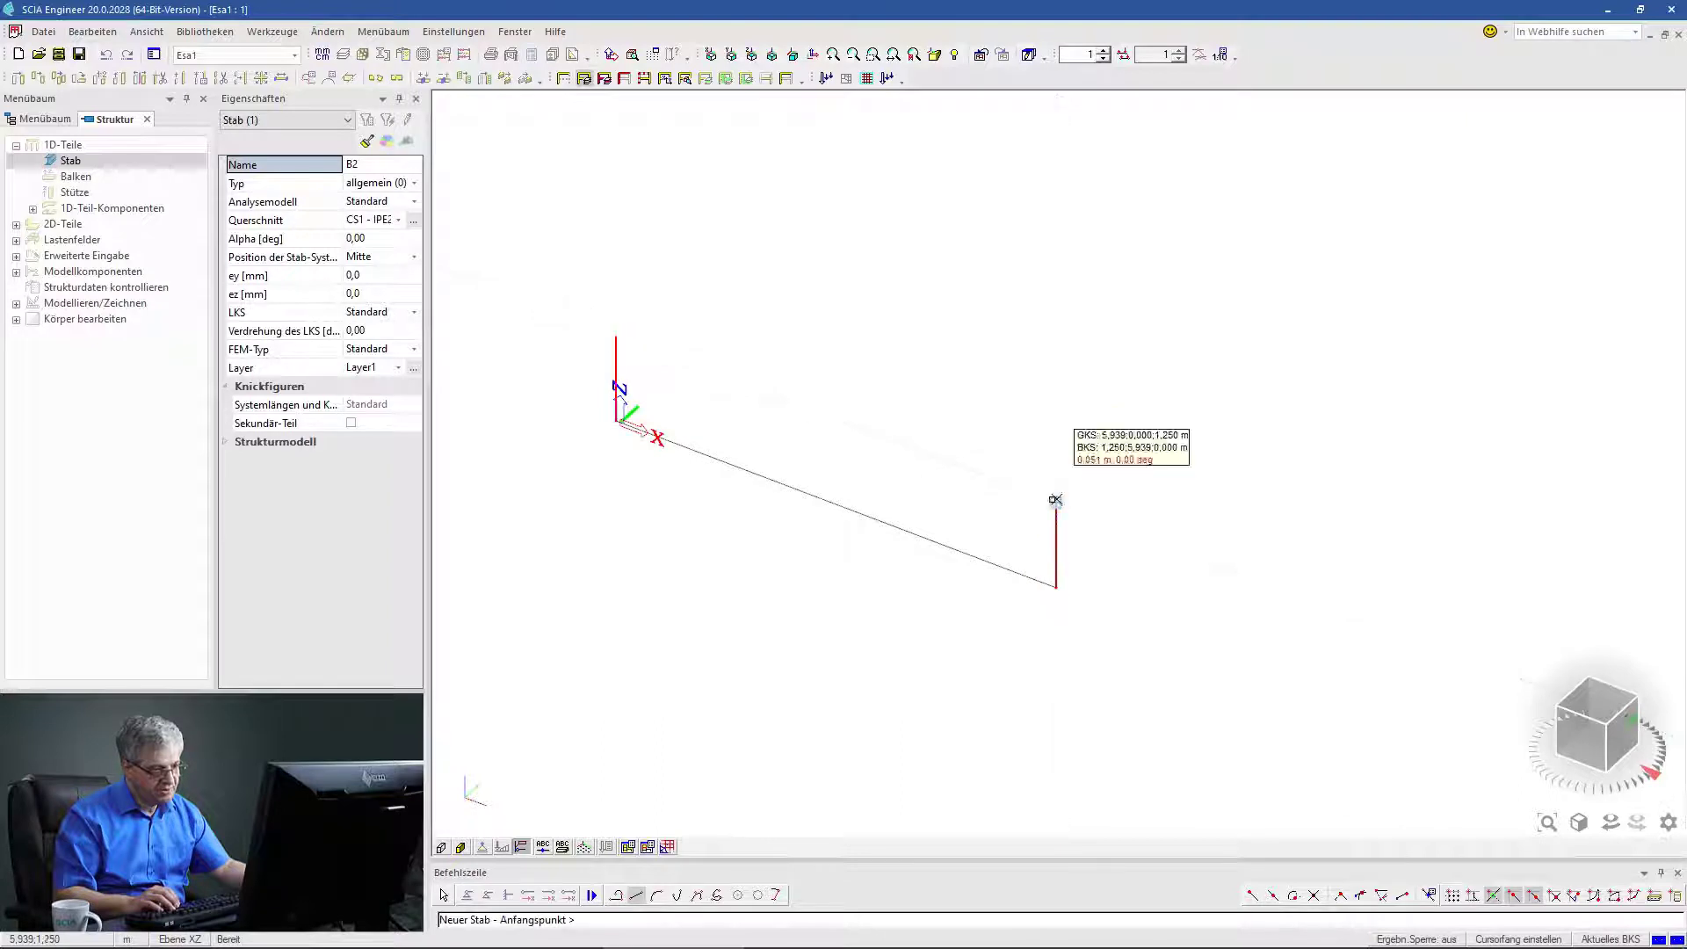
pyautogui.click(617, 336)
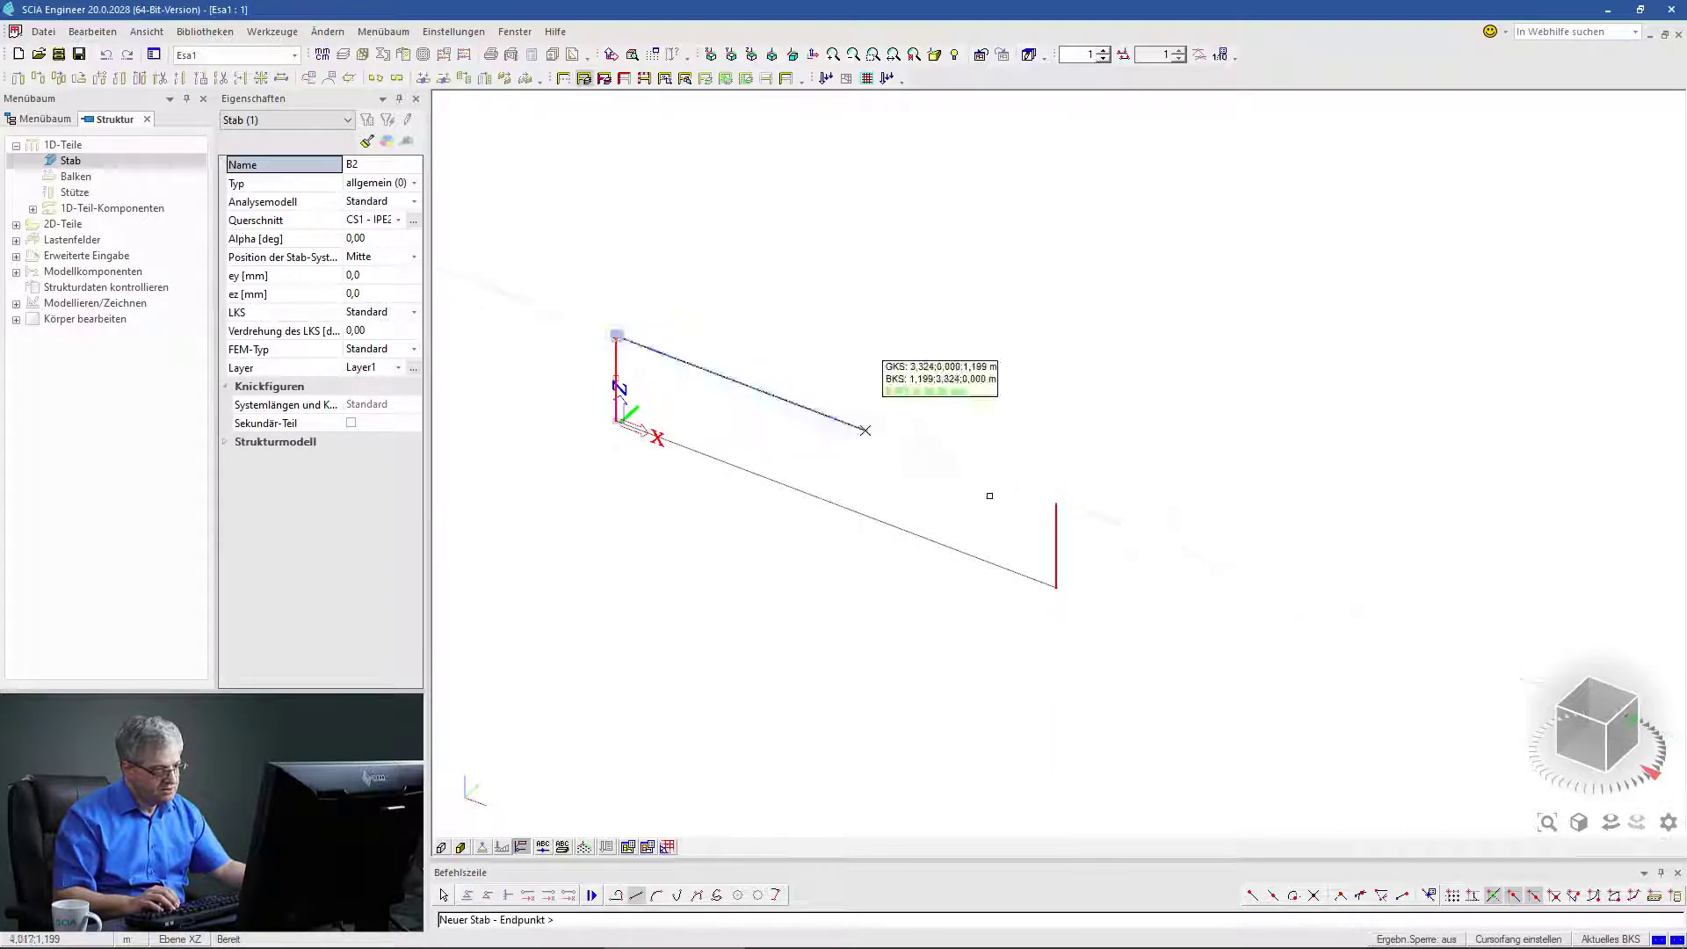
pyautogui.click(1057, 501)
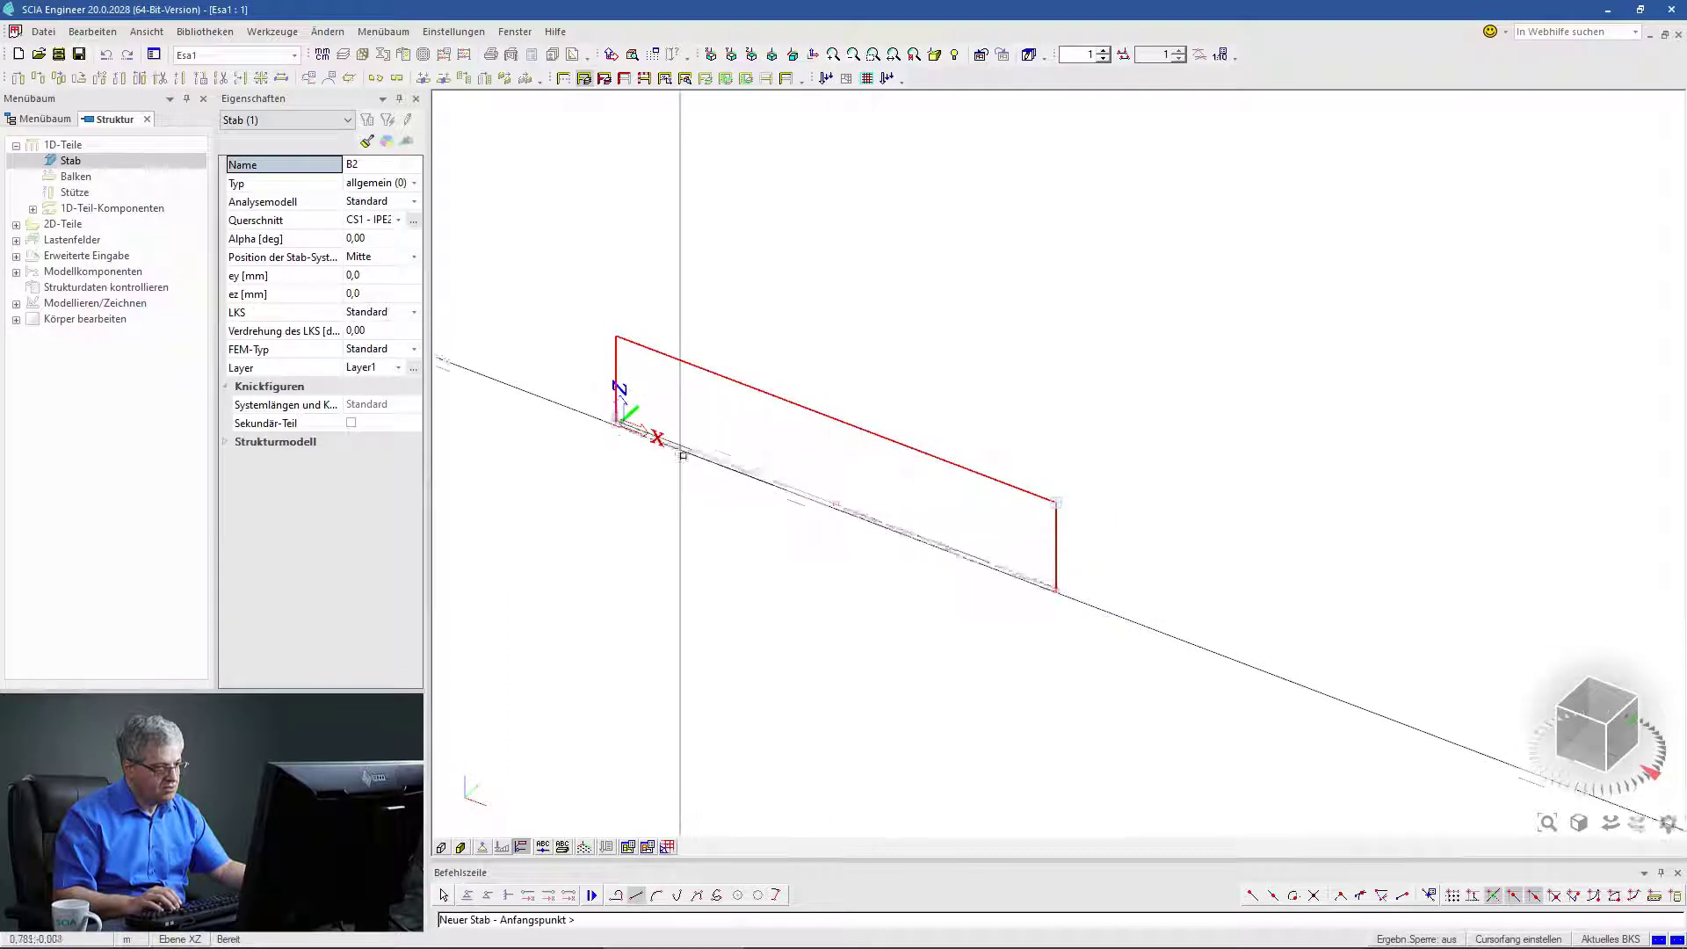
pyautogui.press('Escape')
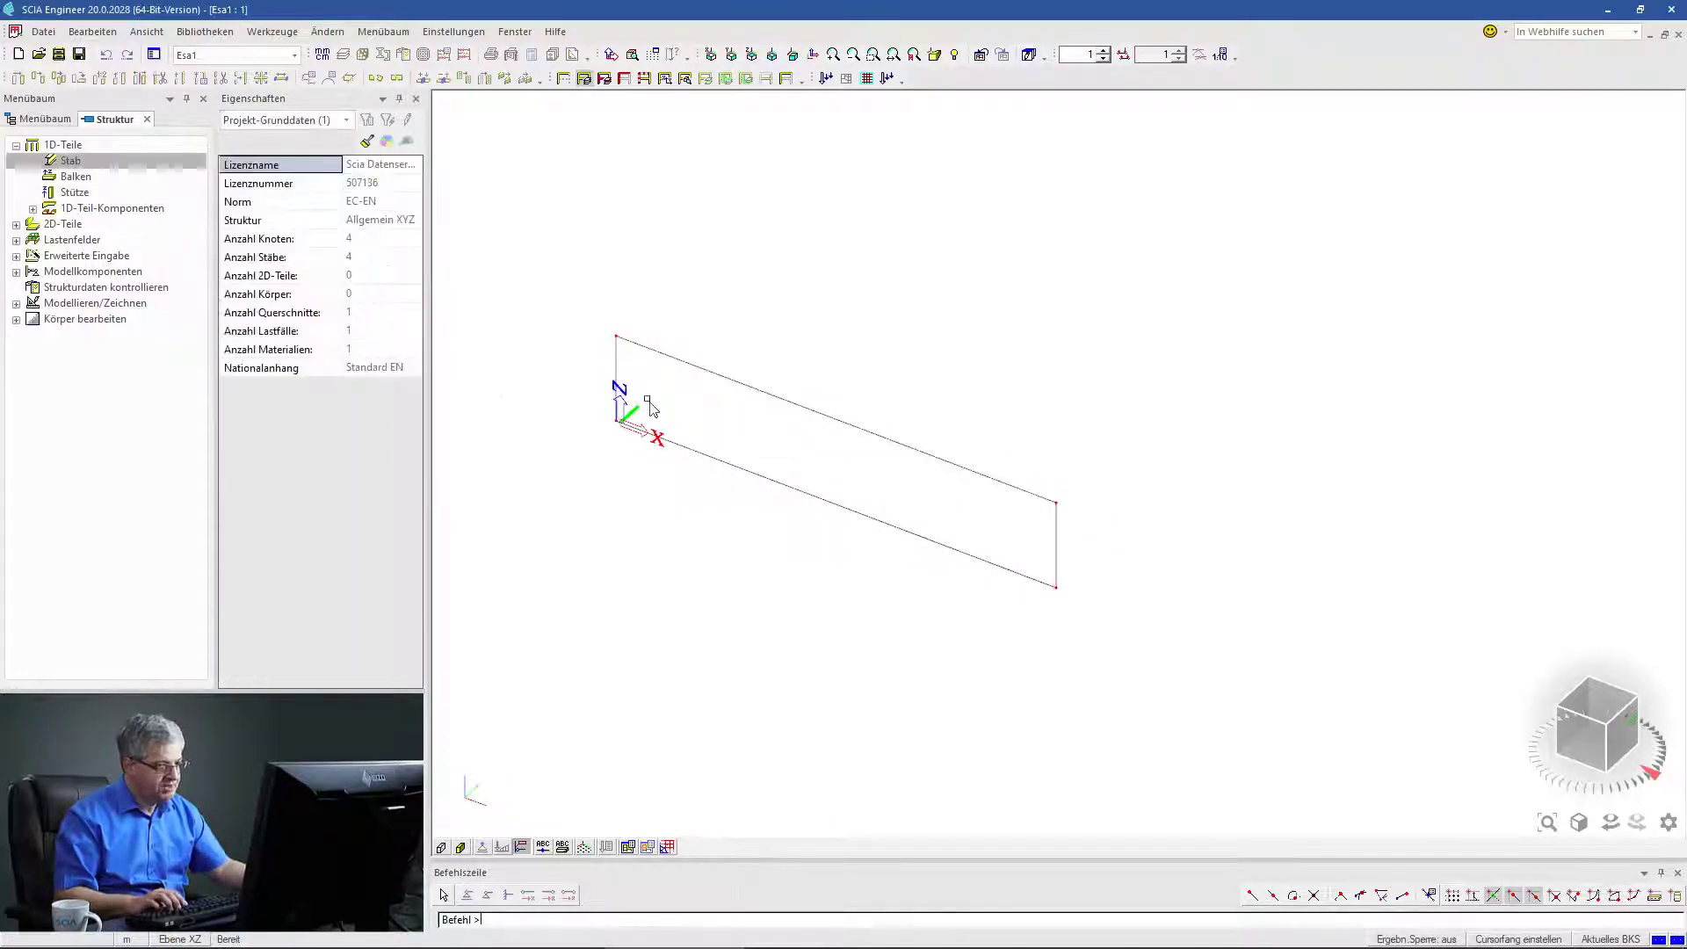
# Set up a multiple copy of the post at the origin with 6 copies, last copy omitted and spacing defined from original to last copy.
pyautogui.click(606, 374)
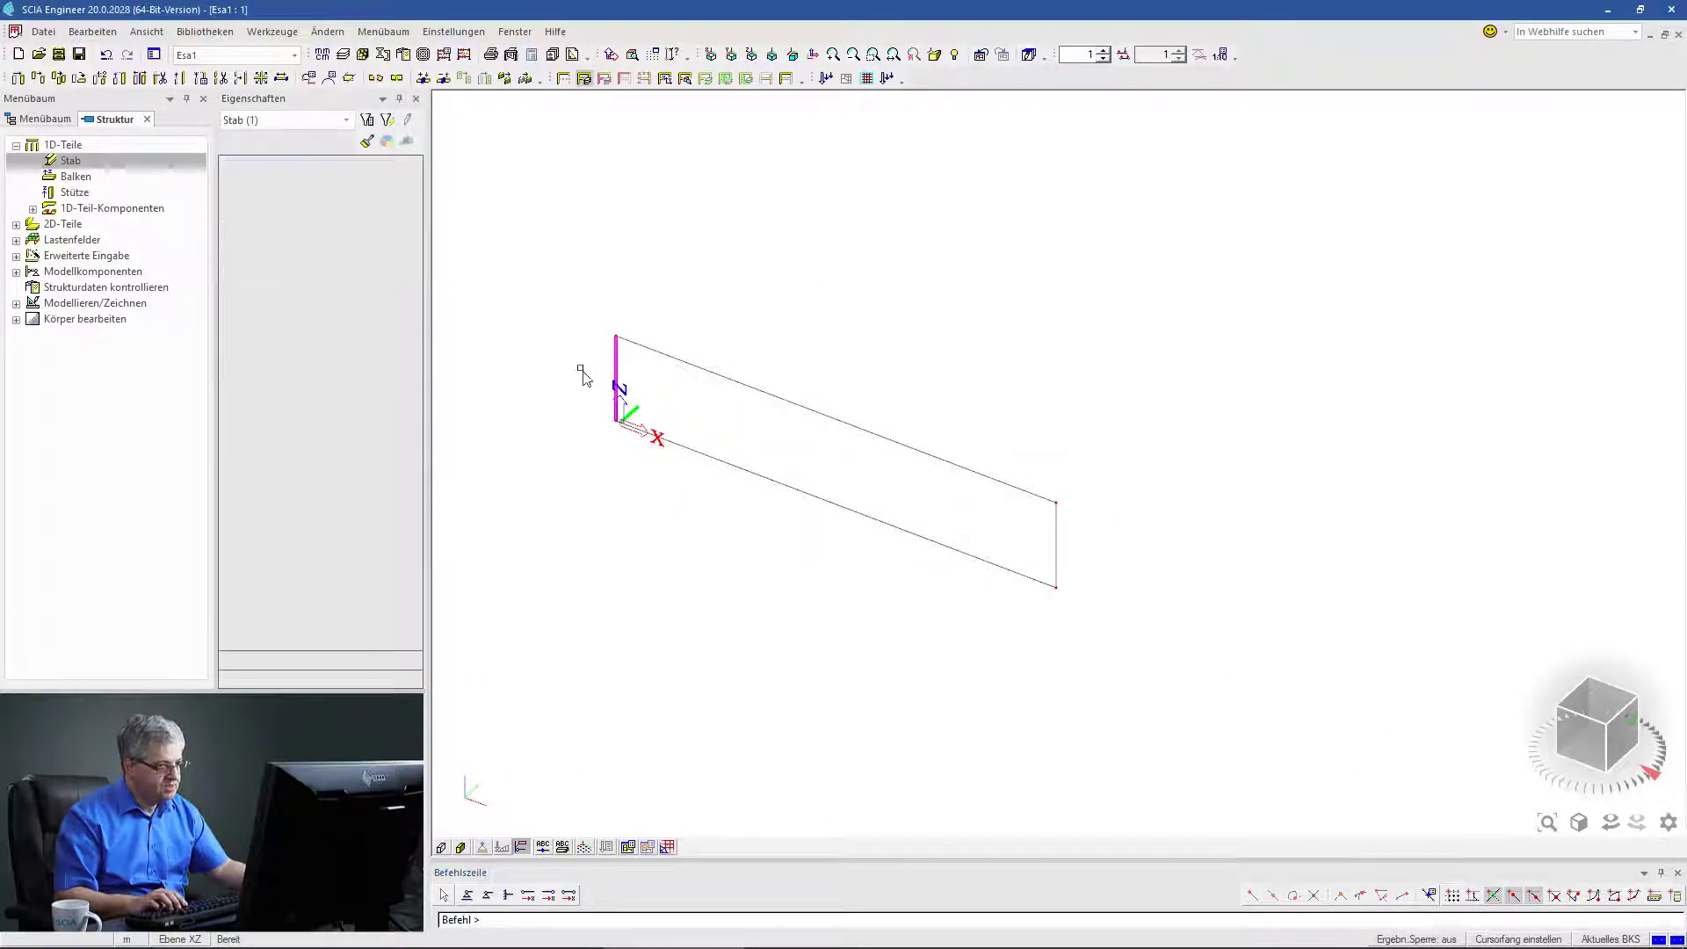
pyautogui.click(58, 77)
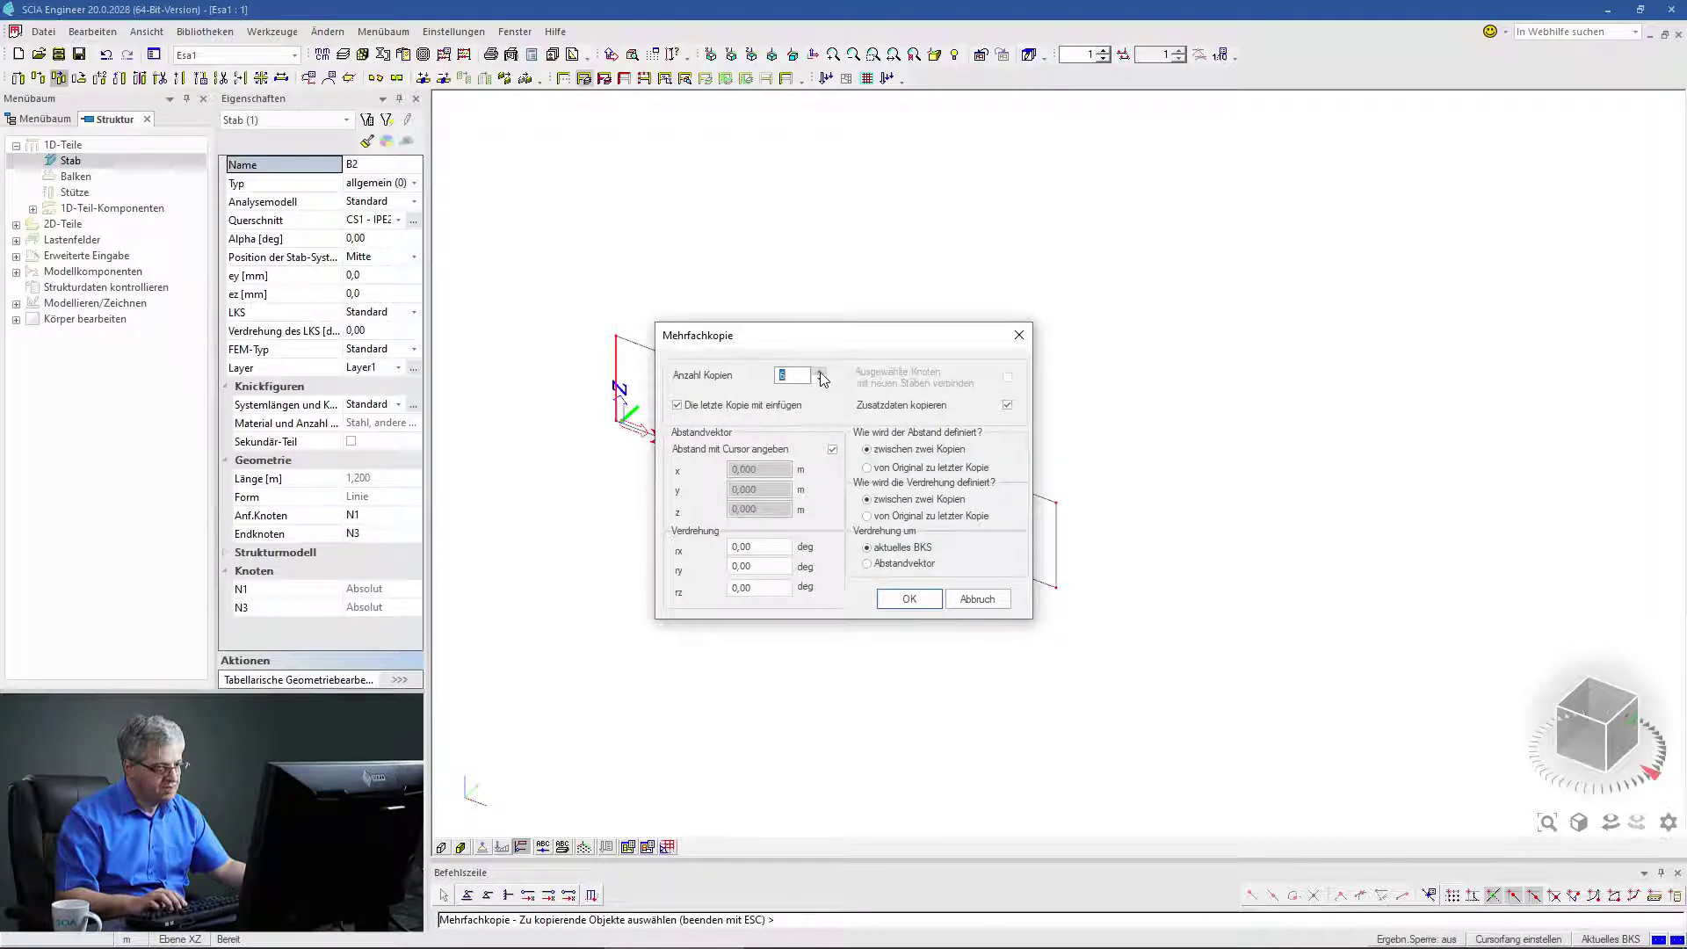
pyautogui.click(684, 407)
pyautogui.moveTo(737, 343); pyautogui.dragTo(377, 521)
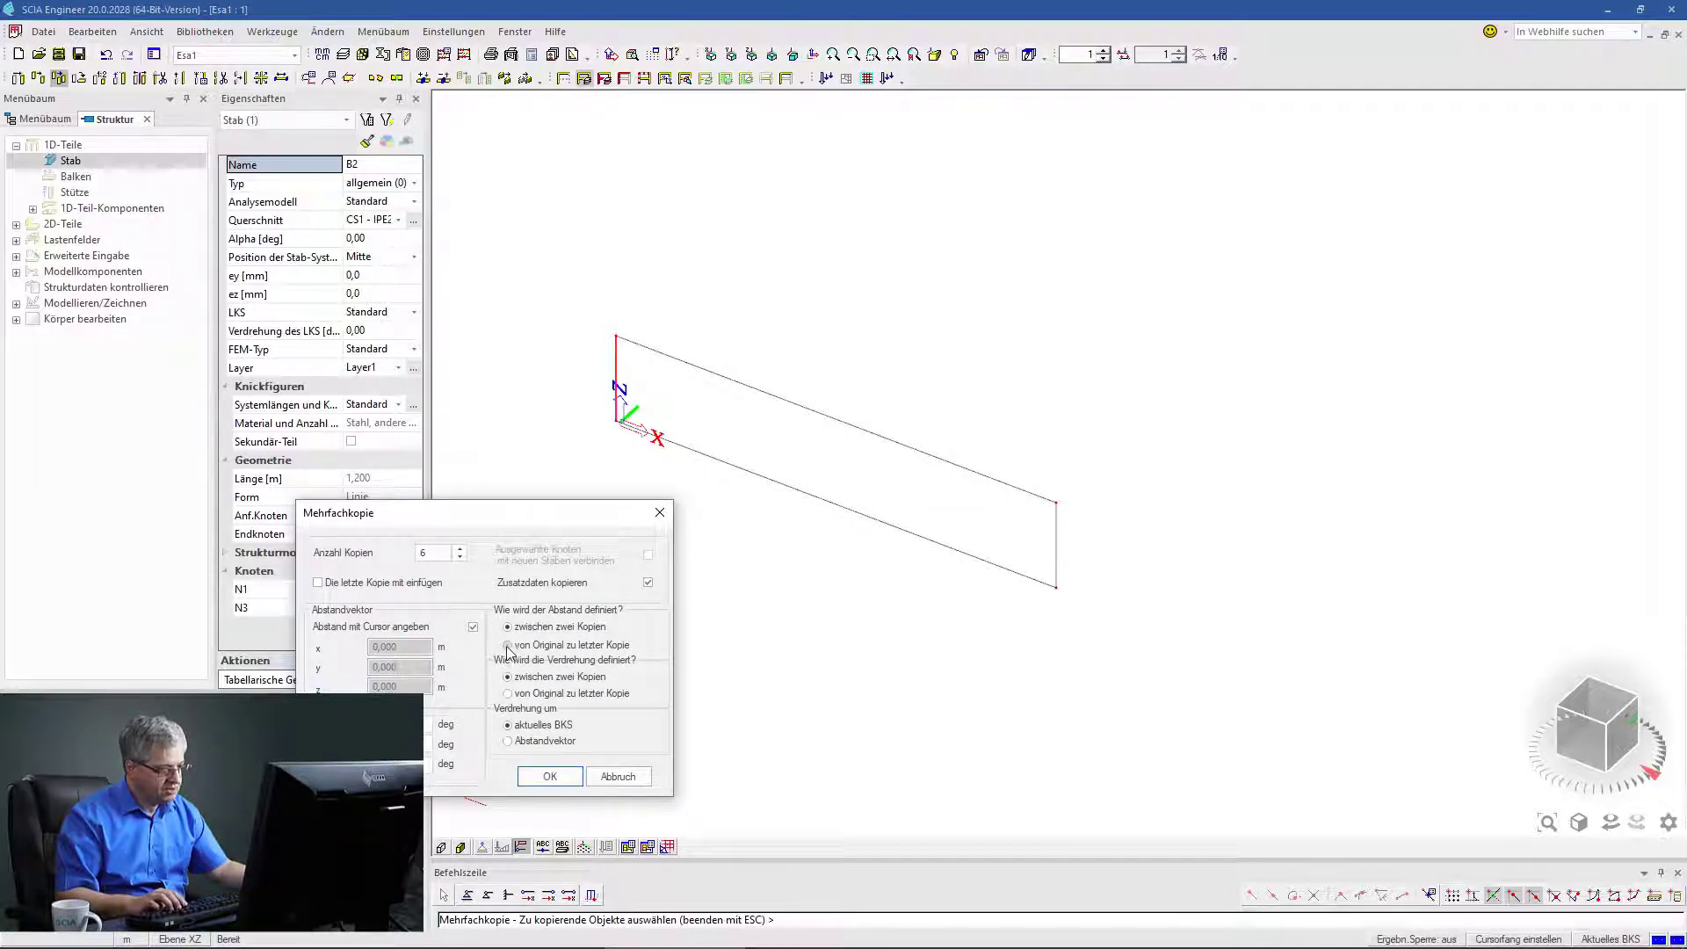
pyautogui.click(548, 779)
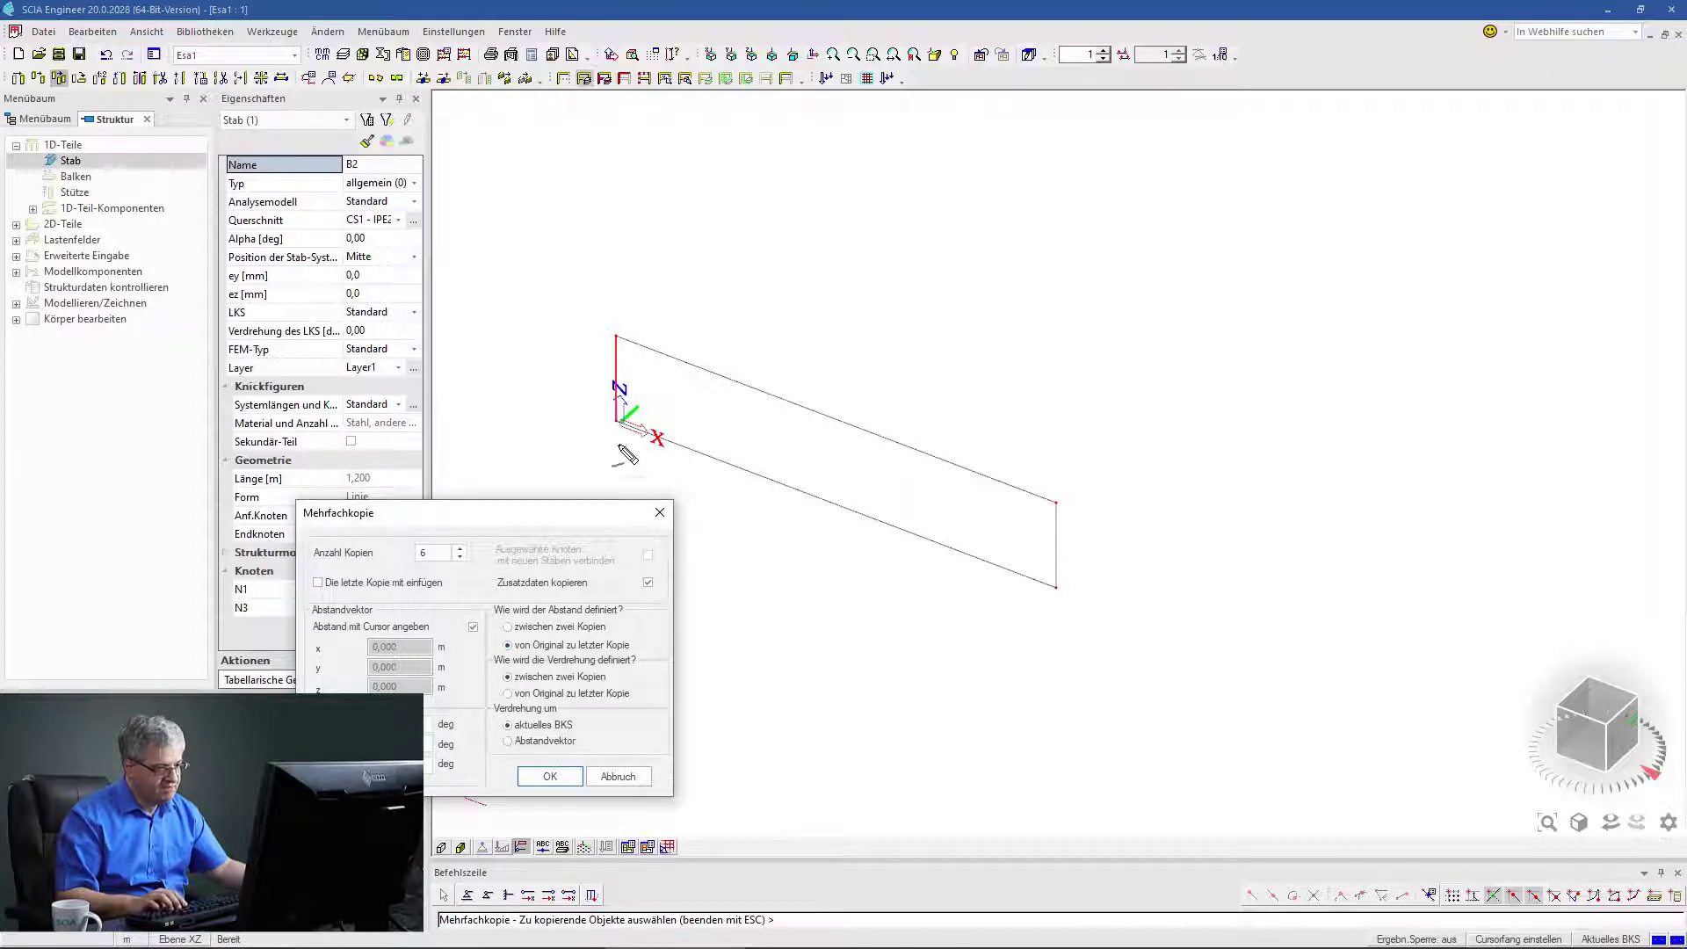
pyautogui.click(615, 422)
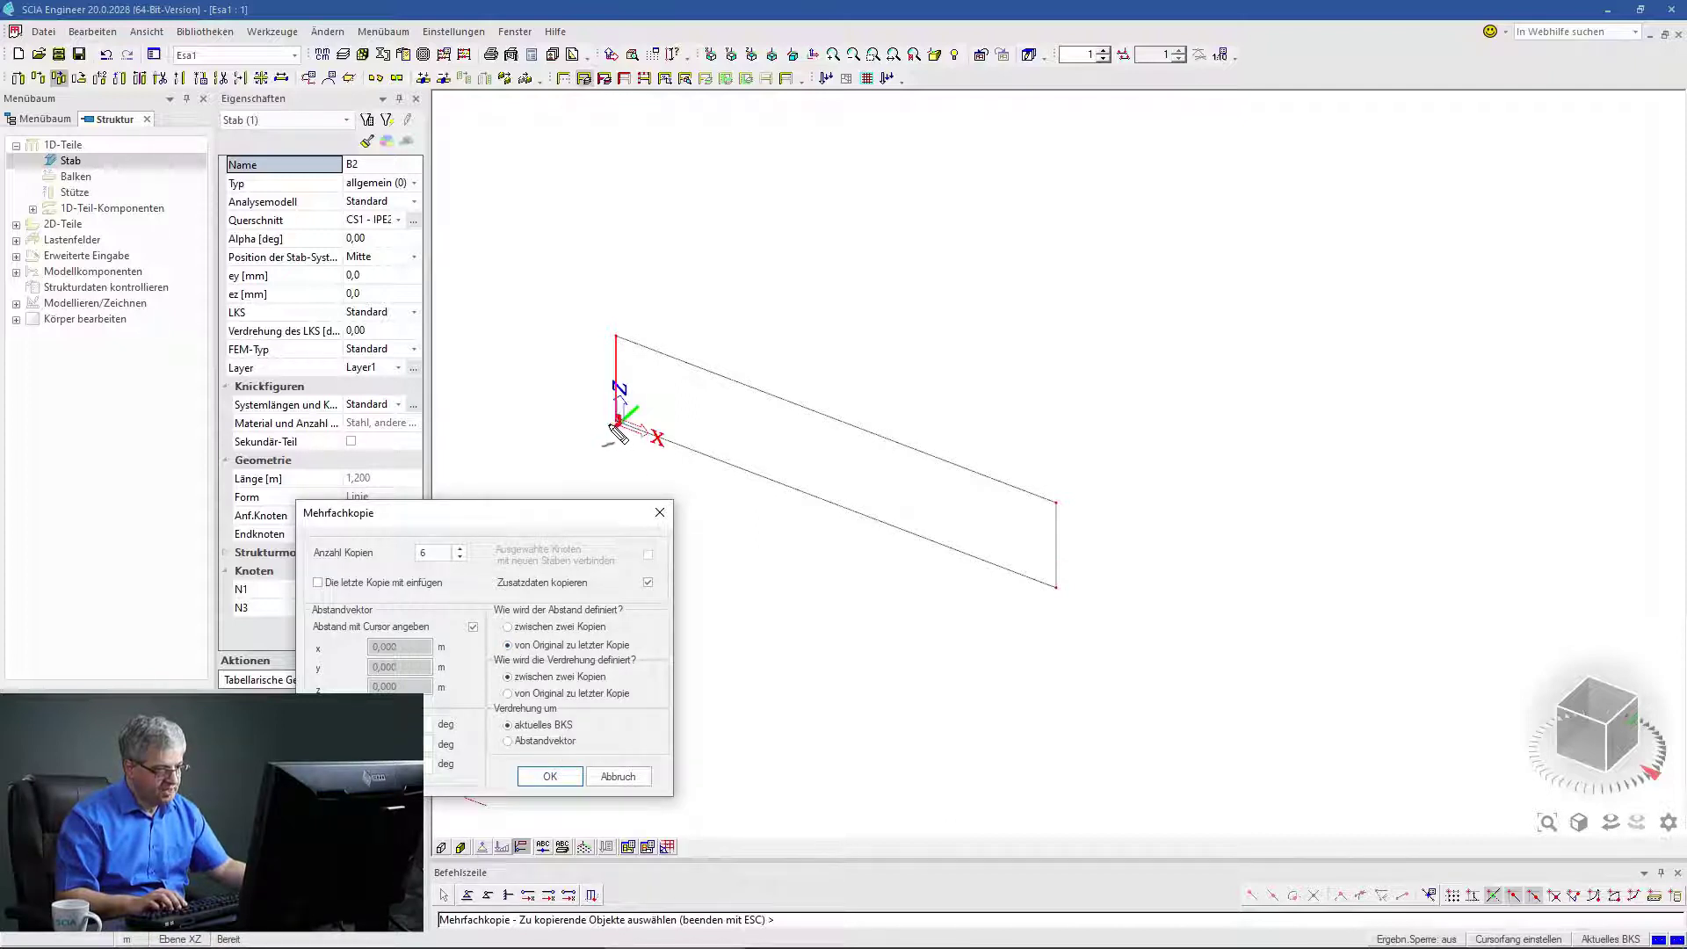
pyautogui.click(1055, 586)
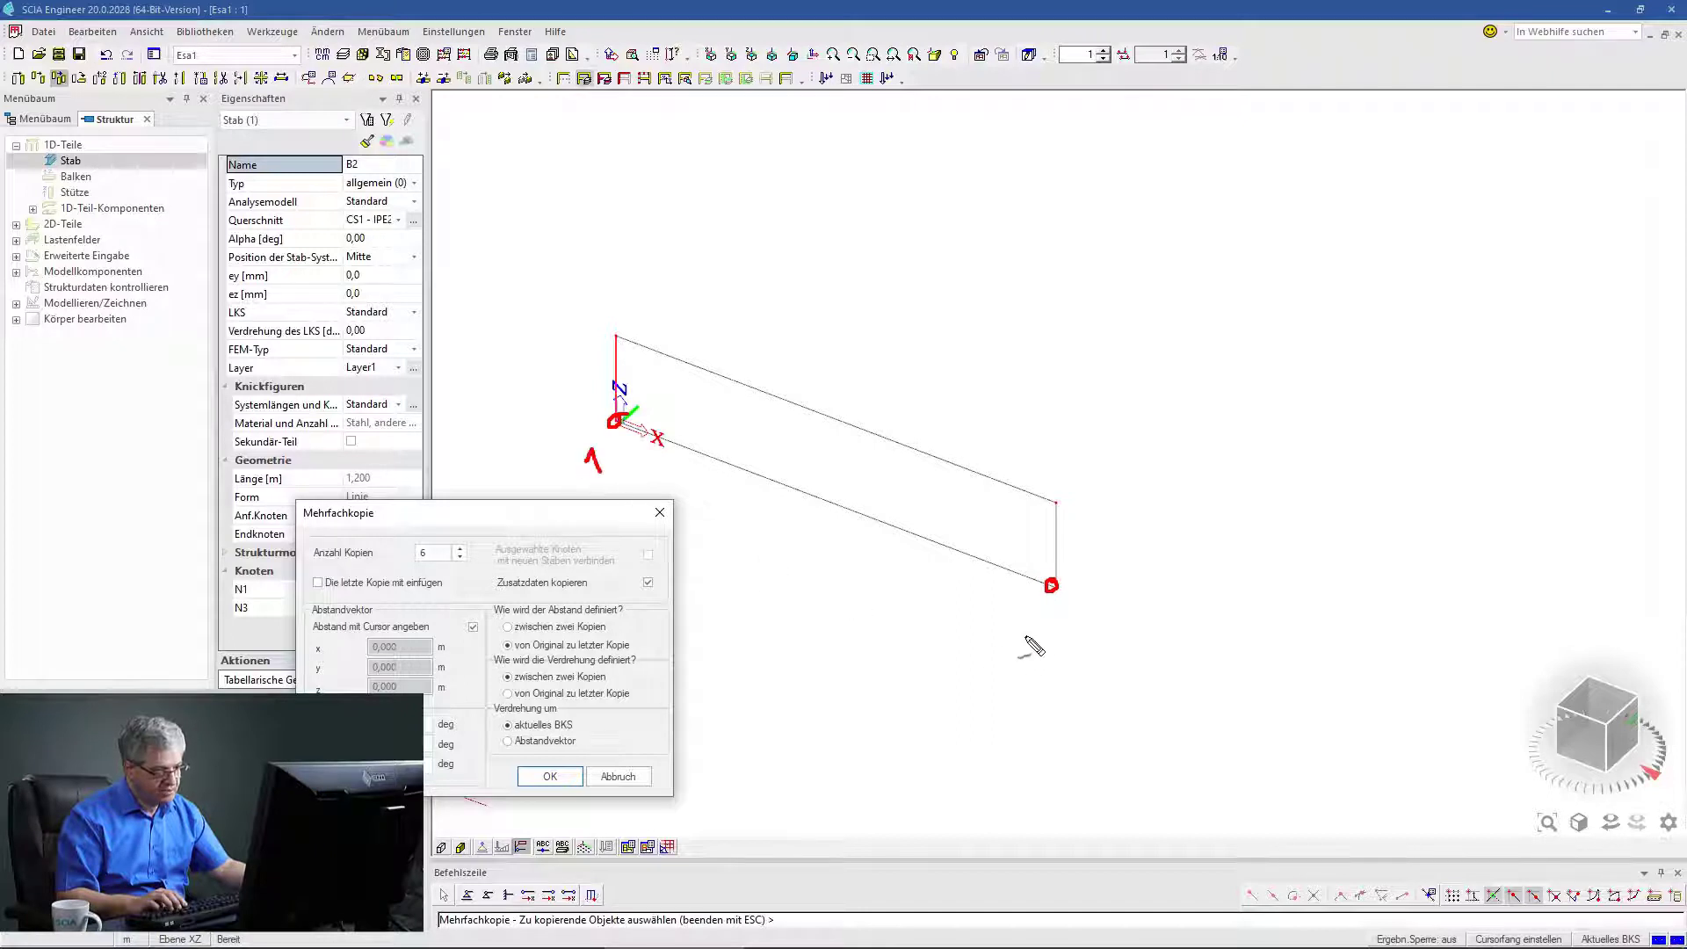
pyautogui.moveTo(1024, 635); pyautogui.dragTo(1052, 634)
pyautogui.moveTo(431, 539)
pyautogui.mouseDown()
pyautogui.moveTo(402, 554)
pyautogui.moveTo(432, 543)
pyautogui.mouseUp()
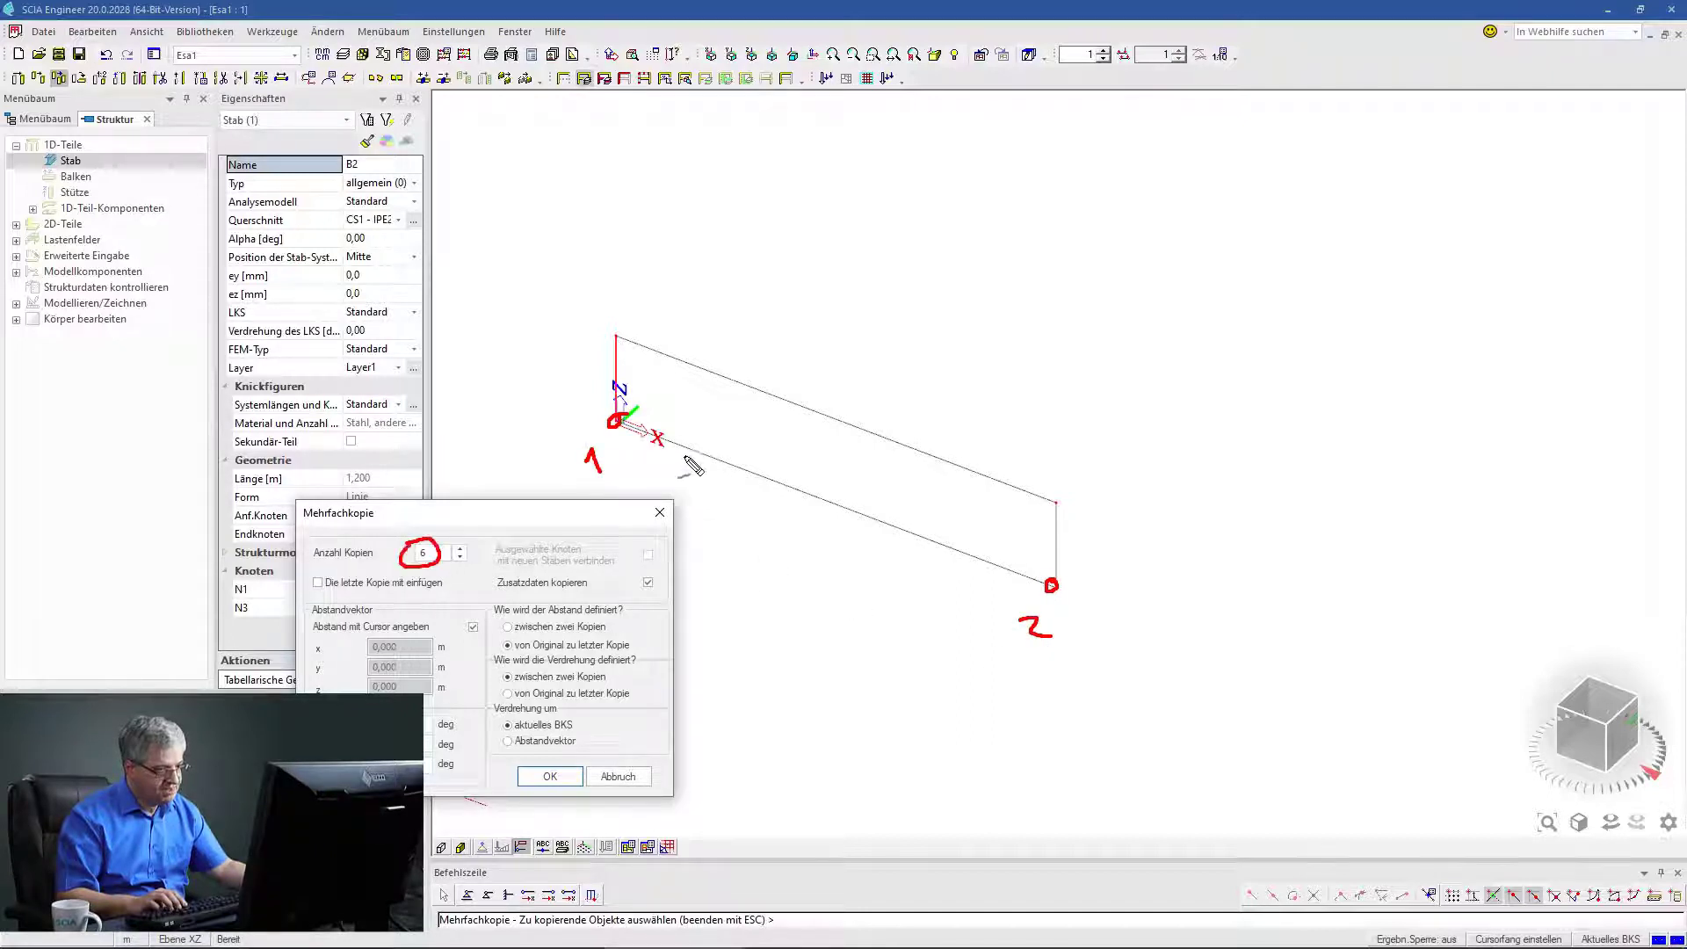
pyautogui.moveTo(683, 378)
pyautogui.mouseDown()
pyautogui.moveTo(686, 422)
pyautogui.moveTo(768, 472)
pyautogui.mouseUp()
pyautogui.moveTo(835, 428)
pyautogui.mouseDown()
pyautogui.moveTo(858, 483)
pyautogui.moveTo(914, 520)
pyautogui.mouseUp()
pyautogui.moveTo(974, 483)
pyautogui.mouseDown()
pyautogui.moveTo(988, 536)
pyautogui.moveTo(1024, 538)
pyautogui.moveTo(1027, 559)
pyautogui.mouseUp()
pyautogui.moveTo(1059, 564)
pyautogui.mouseDown()
pyautogui.moveTo(1082, 543)
pyautogui.moveTo(1050, 532)
pyautogui.moveTo(1068, 562)
pyautogui.mouseUp()
pyautogui.moveTo(1059, 530)
pyautogui.mouseDown()
pyautogui.moveTo(1090, 538)
pyautogui.moveTo(1040, 559)
pyautogui.mouseUp()
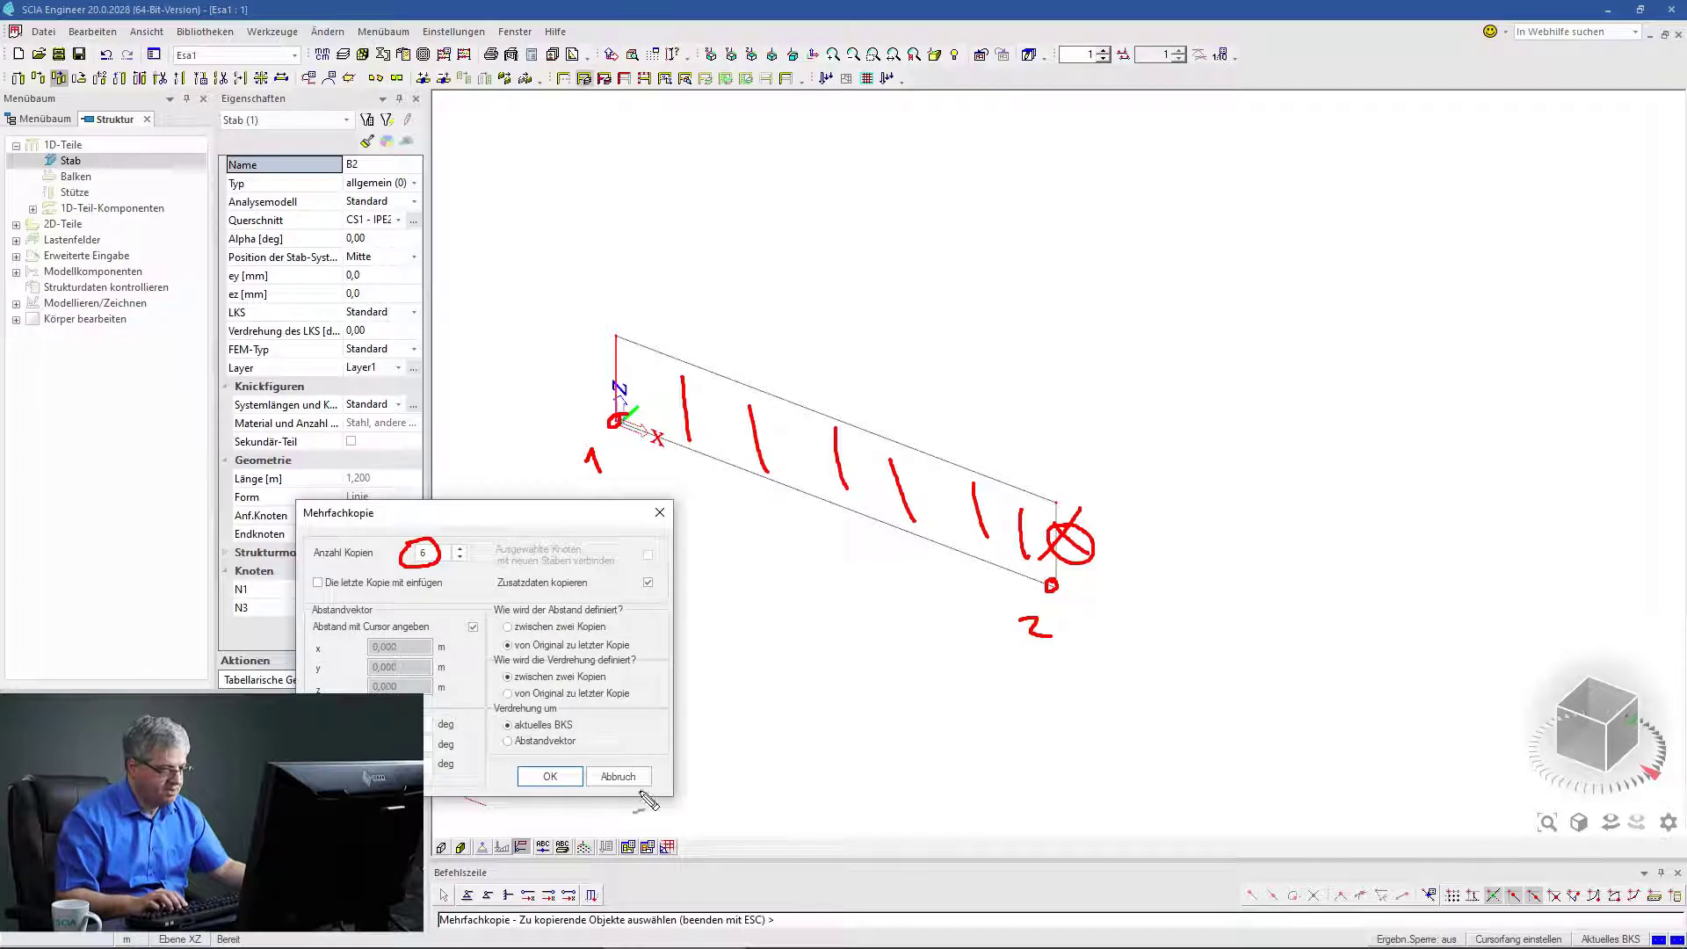
pyautogui.press('Escape')
# Create the post copies, using the bottom chord's start and end nodes as the distance vector.
pyautogui.click(550, 777)
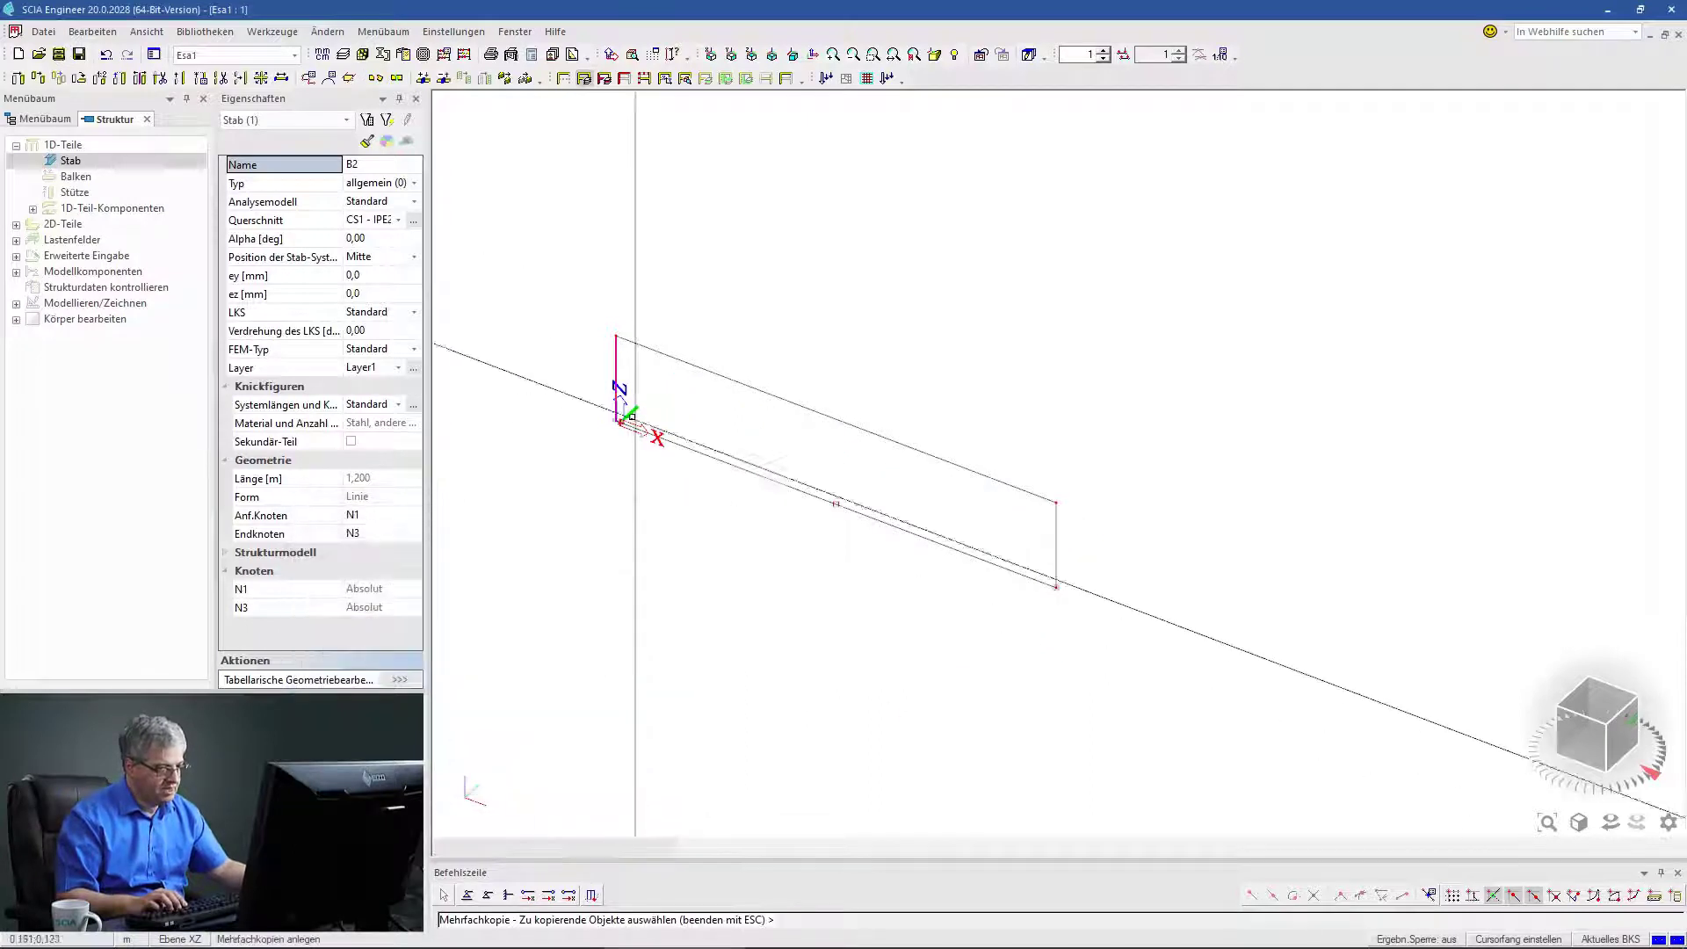
pyautogui.click(1055, 587)
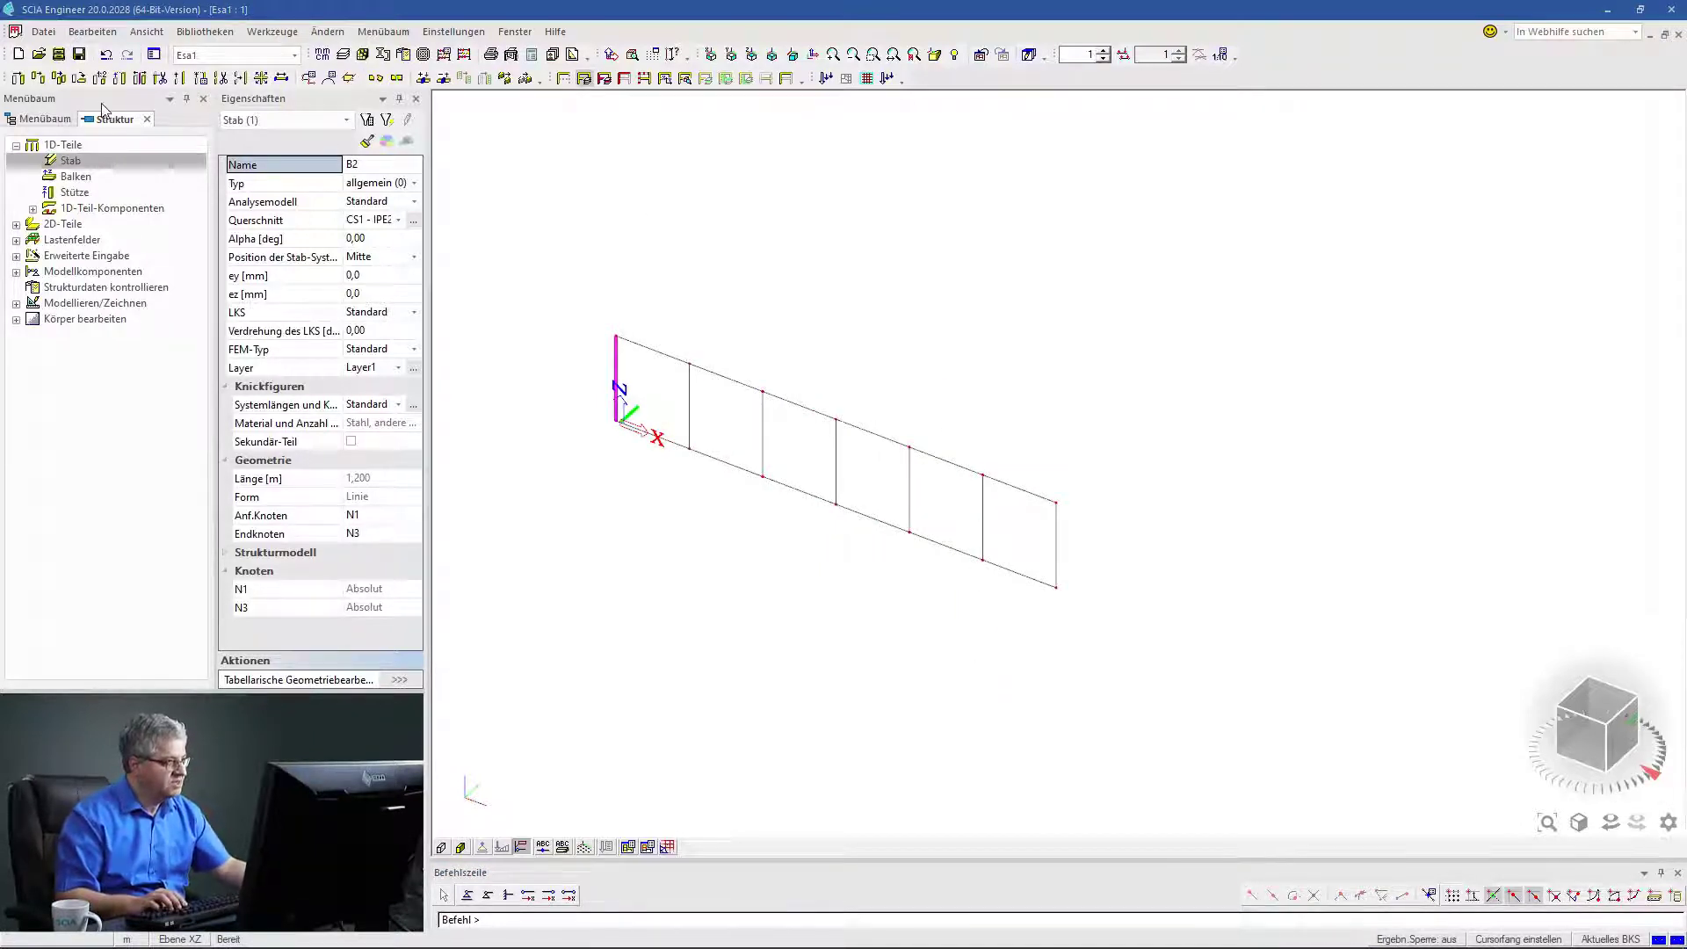
pyautogui.click(219, 78)
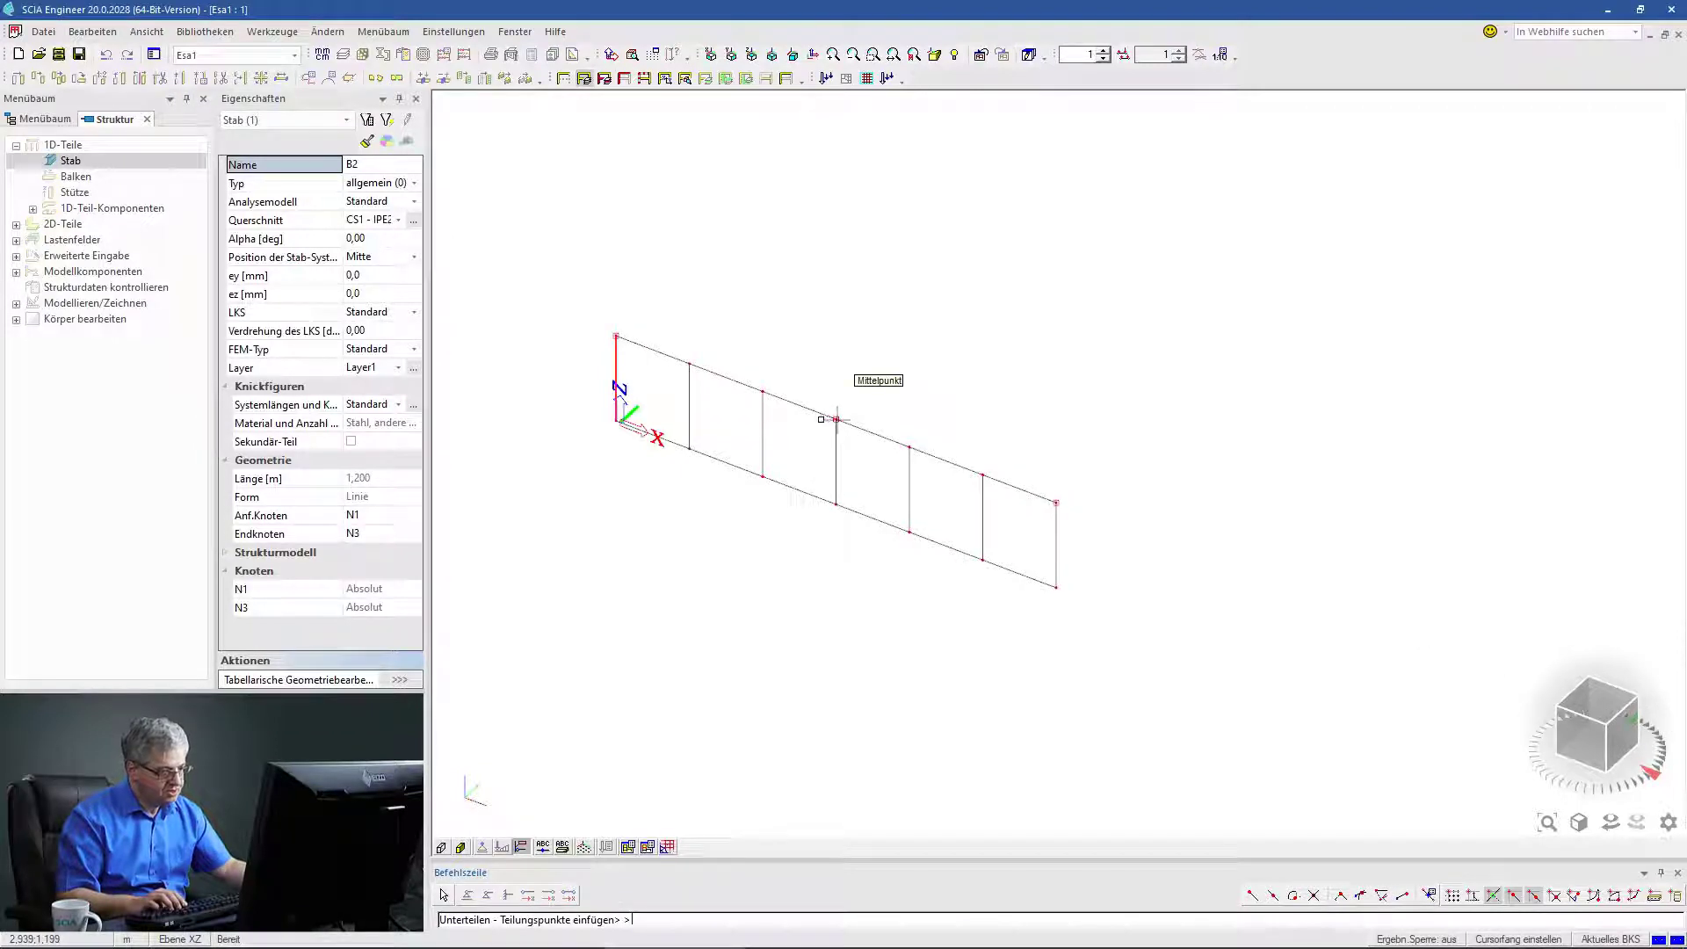
pyautogui.click(835, 419)
pyautogui.press('Escape')
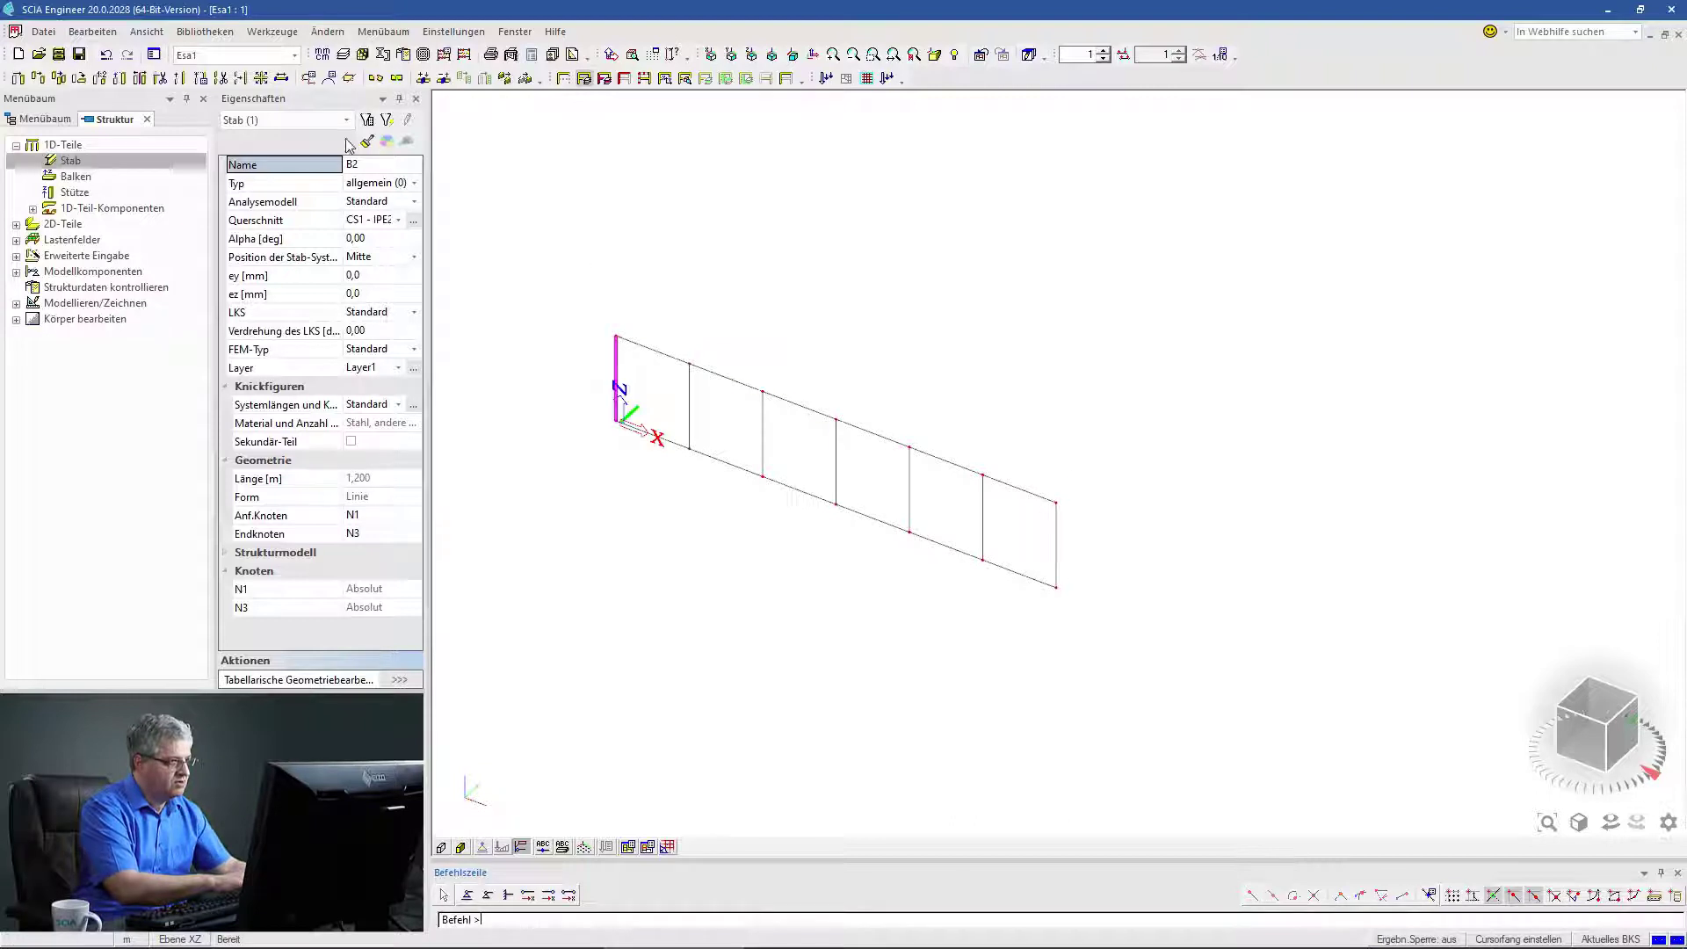
# Split the top chord at its midpoint and turn on the member name labels.
pyautogui.click(730, 379)
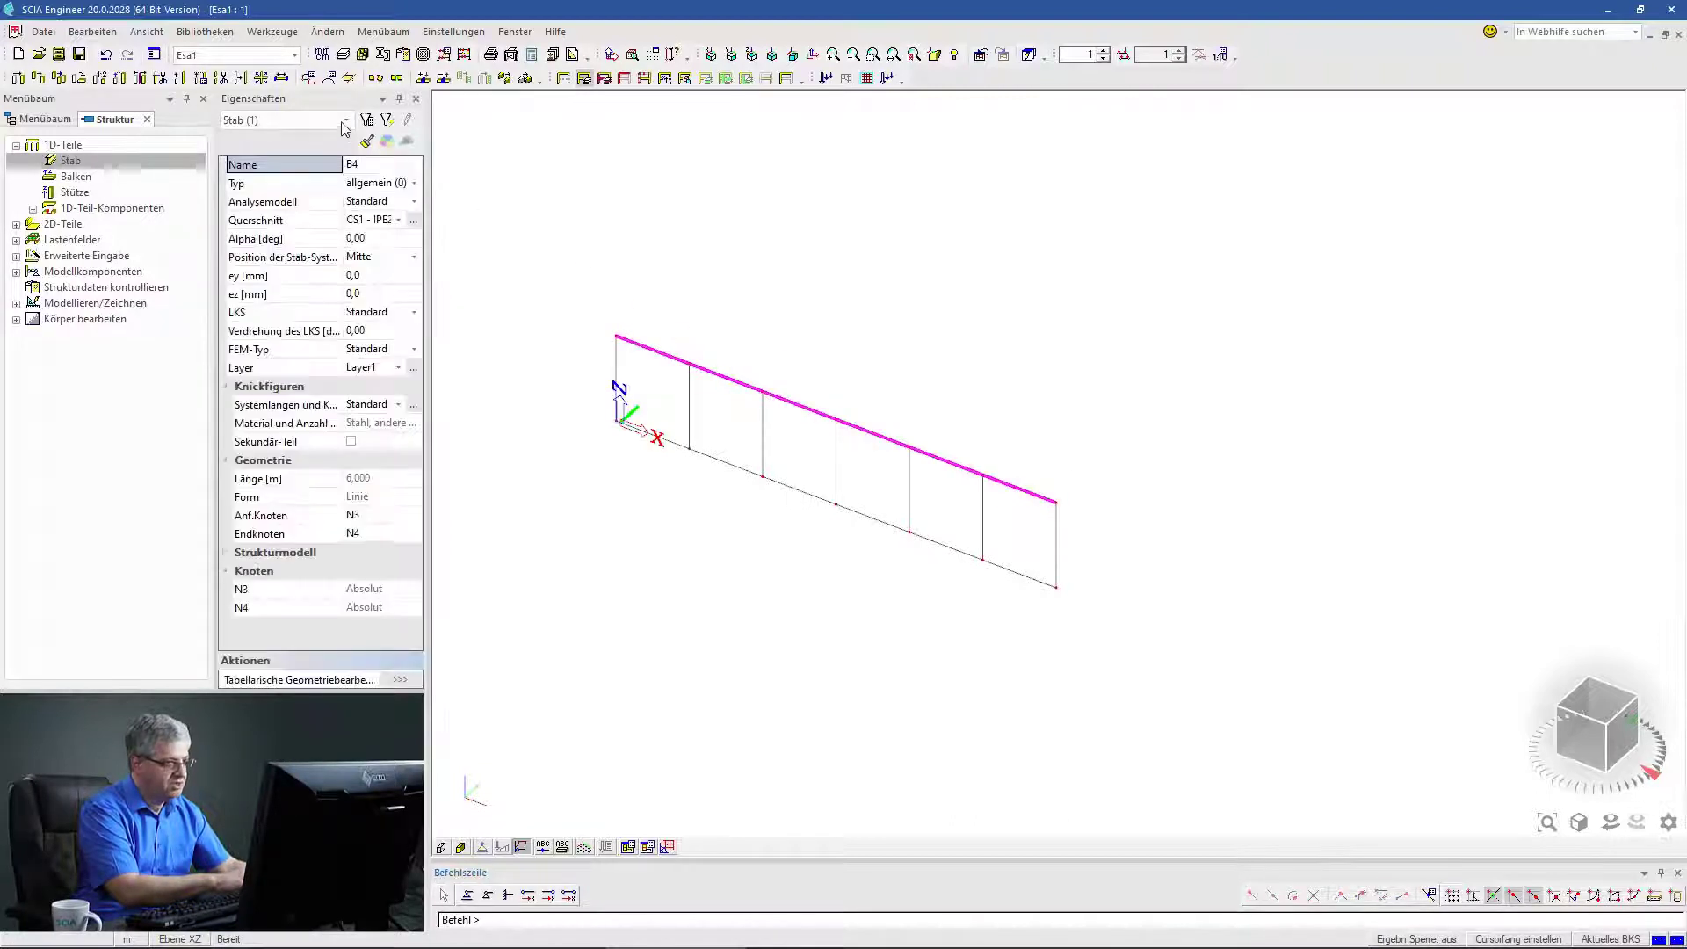
pyautogui.click(239, 78)
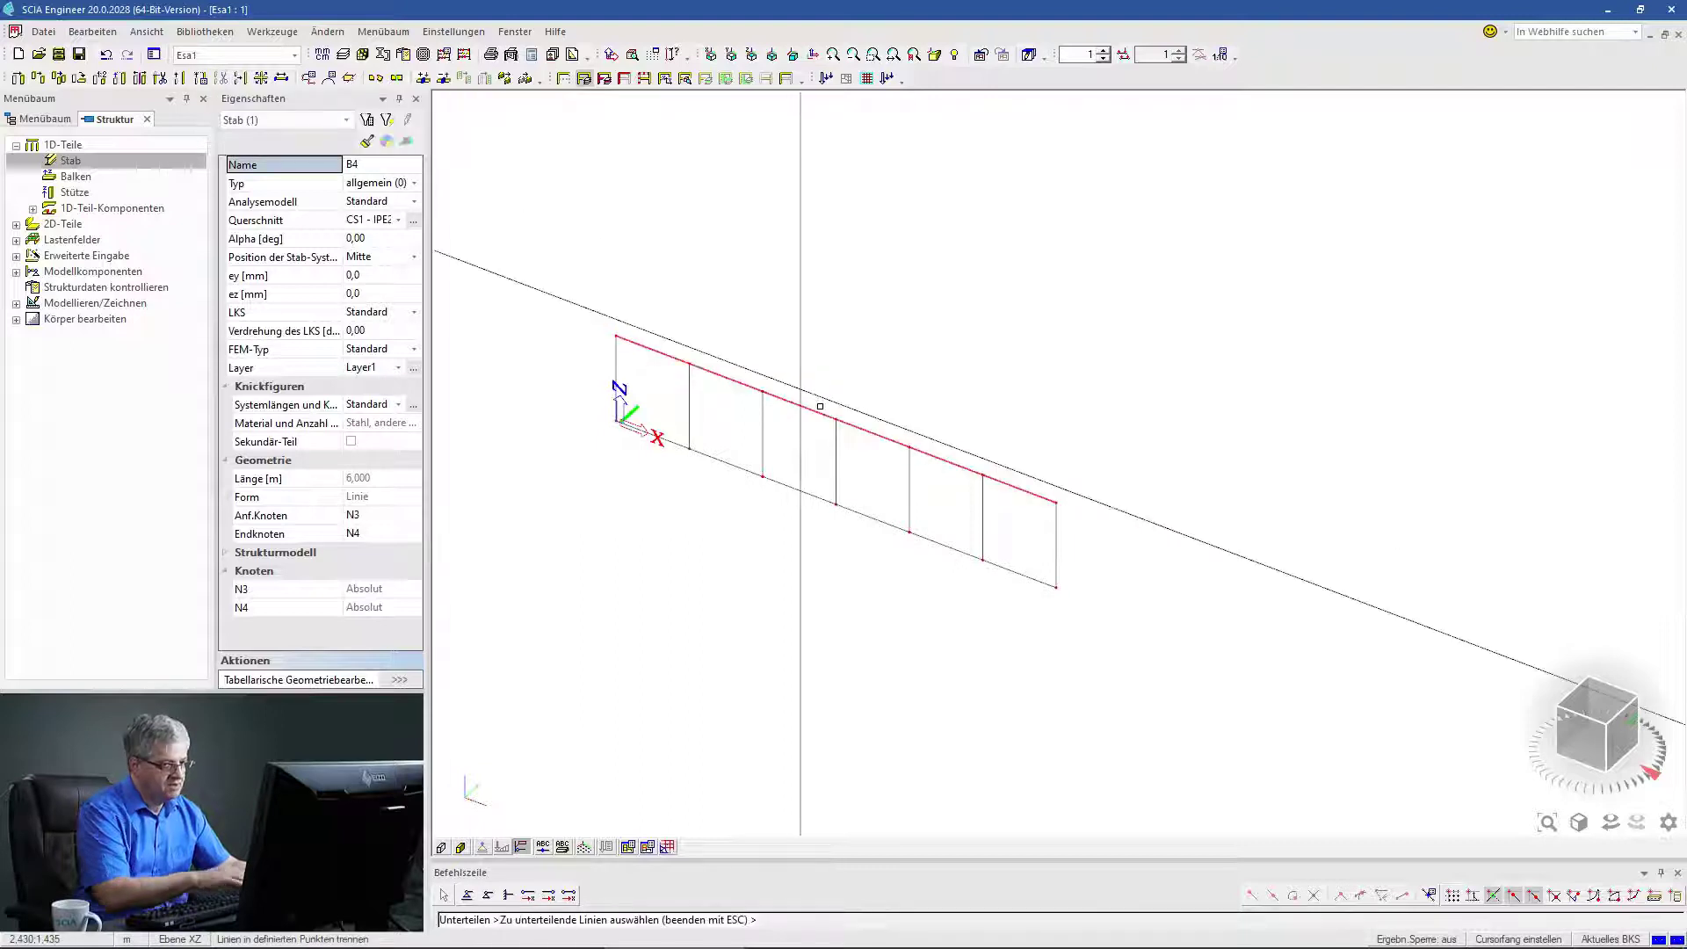
pyautogui.click(835, 422)
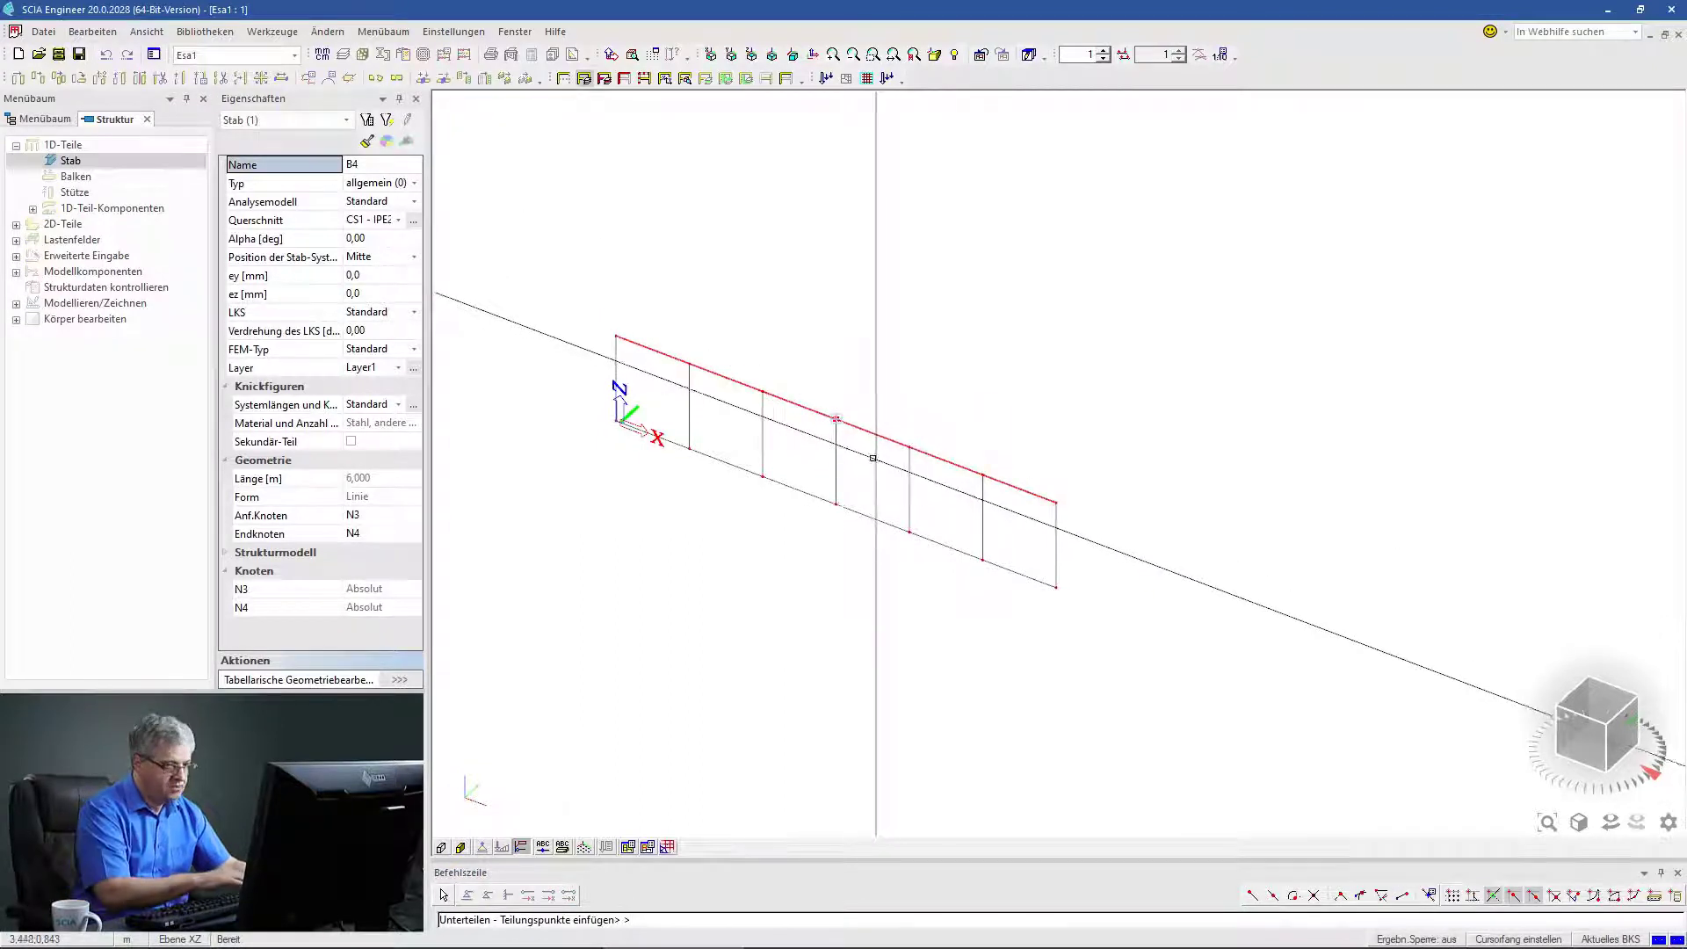
pyautogui.press('Escape')
pyautogui.press('Escape')
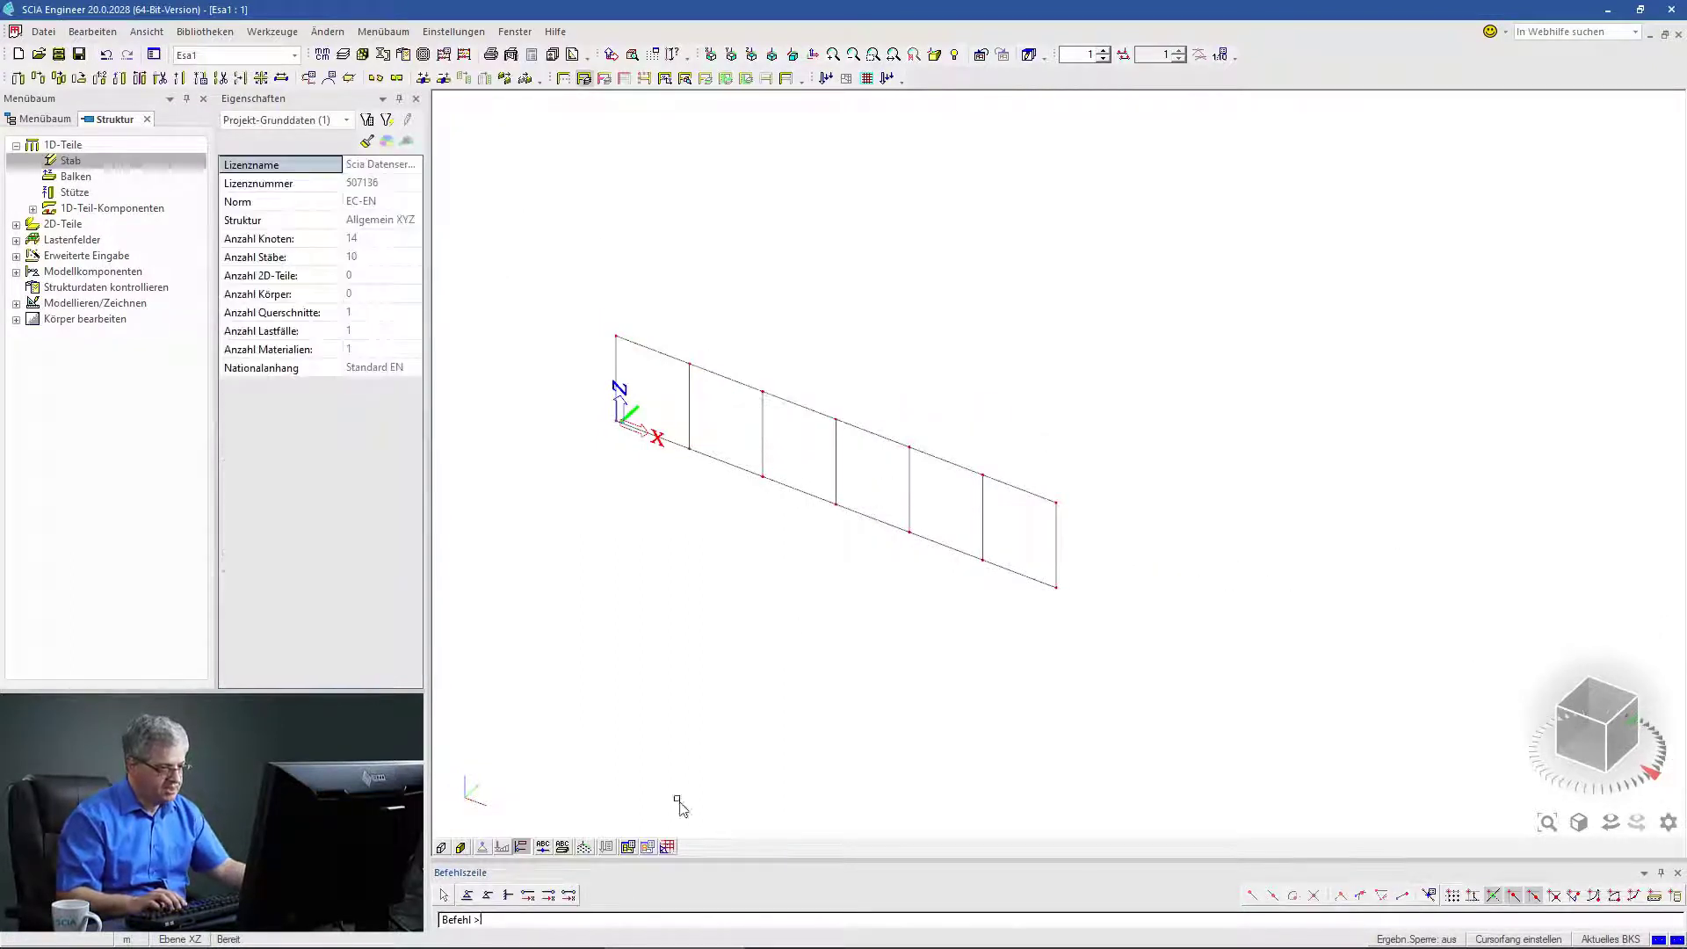
pyautogui.click(563, 846)
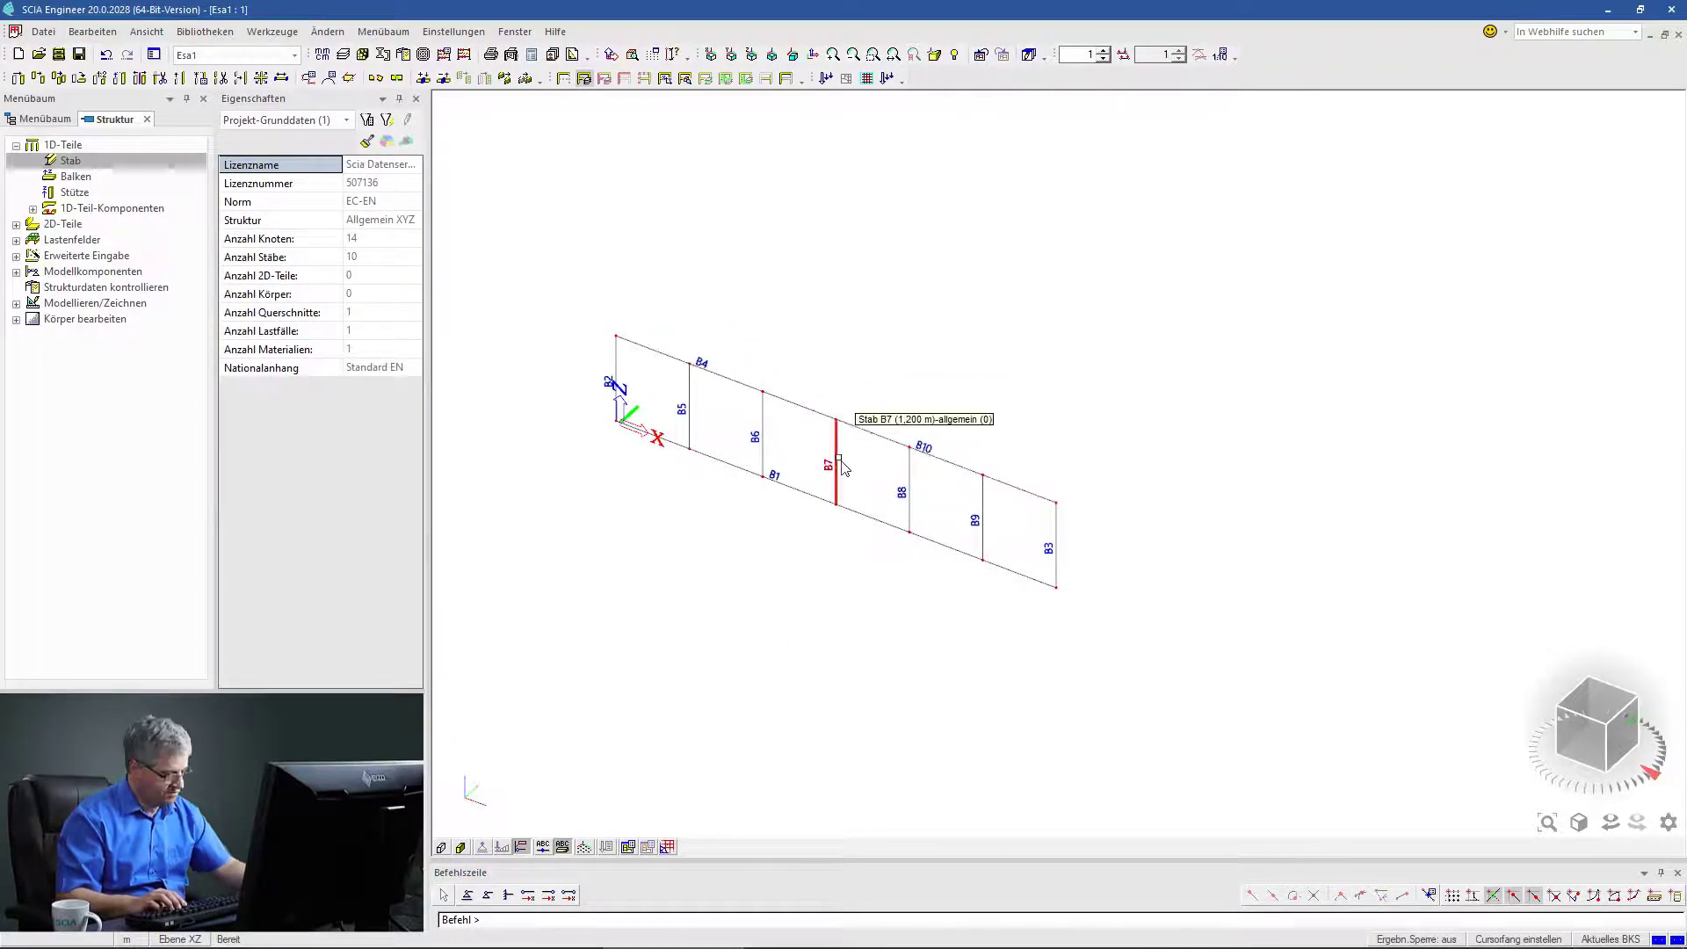
# Draw three falling diagonals in the first three bays, each from a post top to the next post's base toward midspan.
pyautogui.hotkey('ctrl', 'shift', 'y')
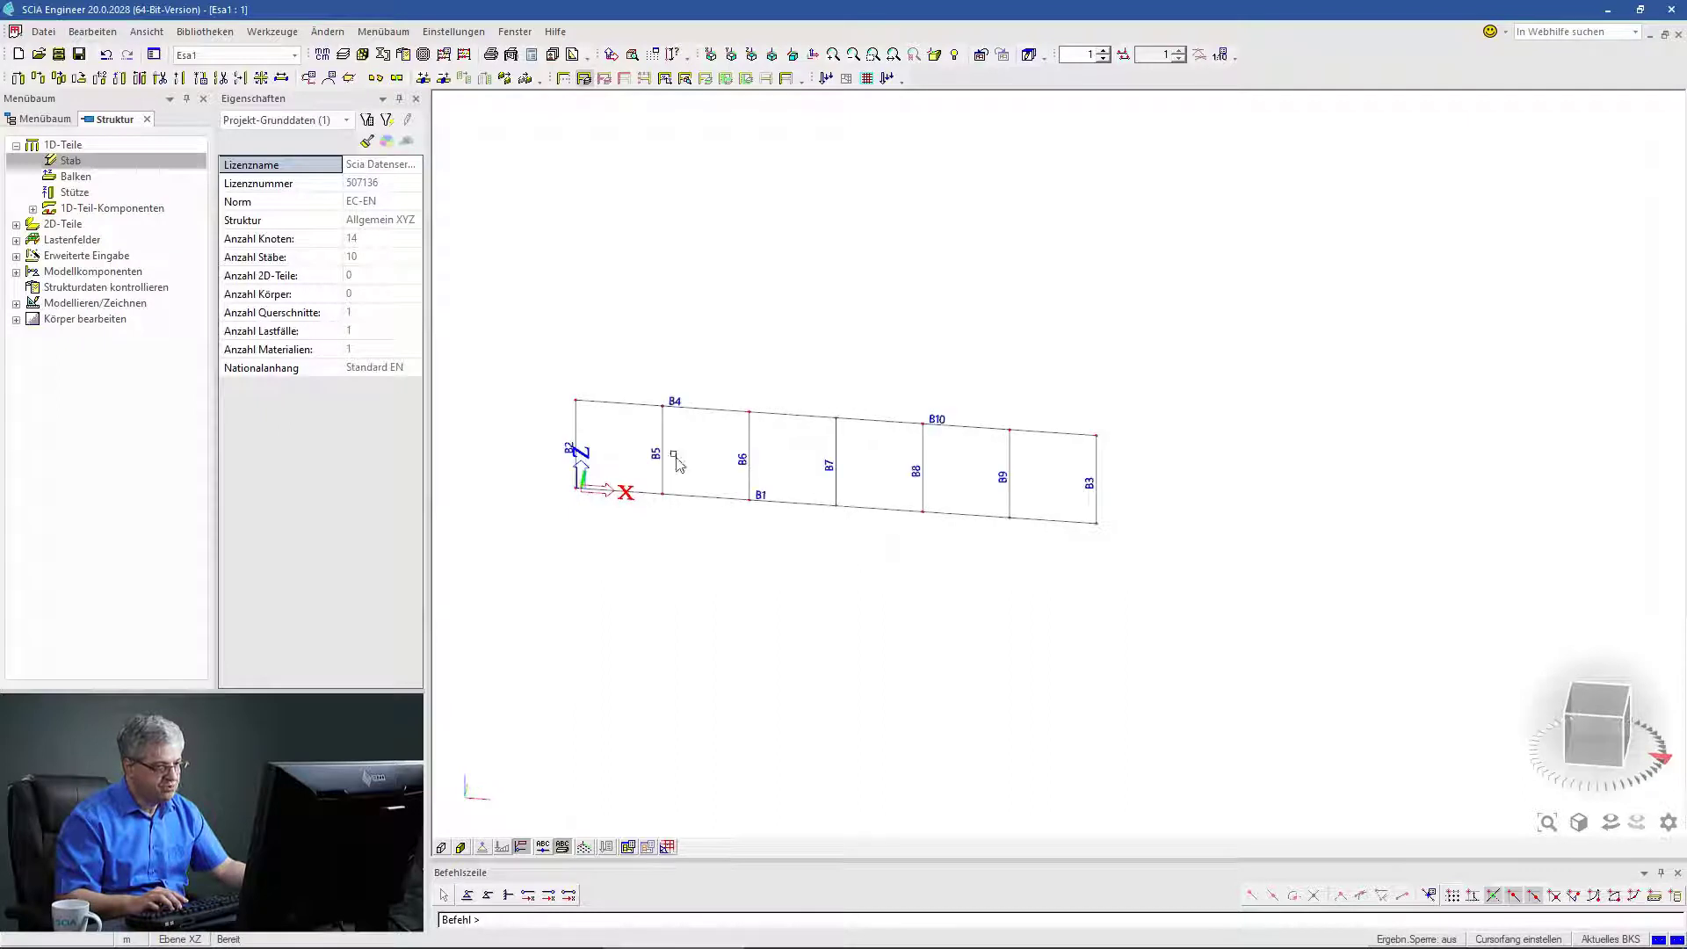
pyautogui.doubleClick(70, 160)
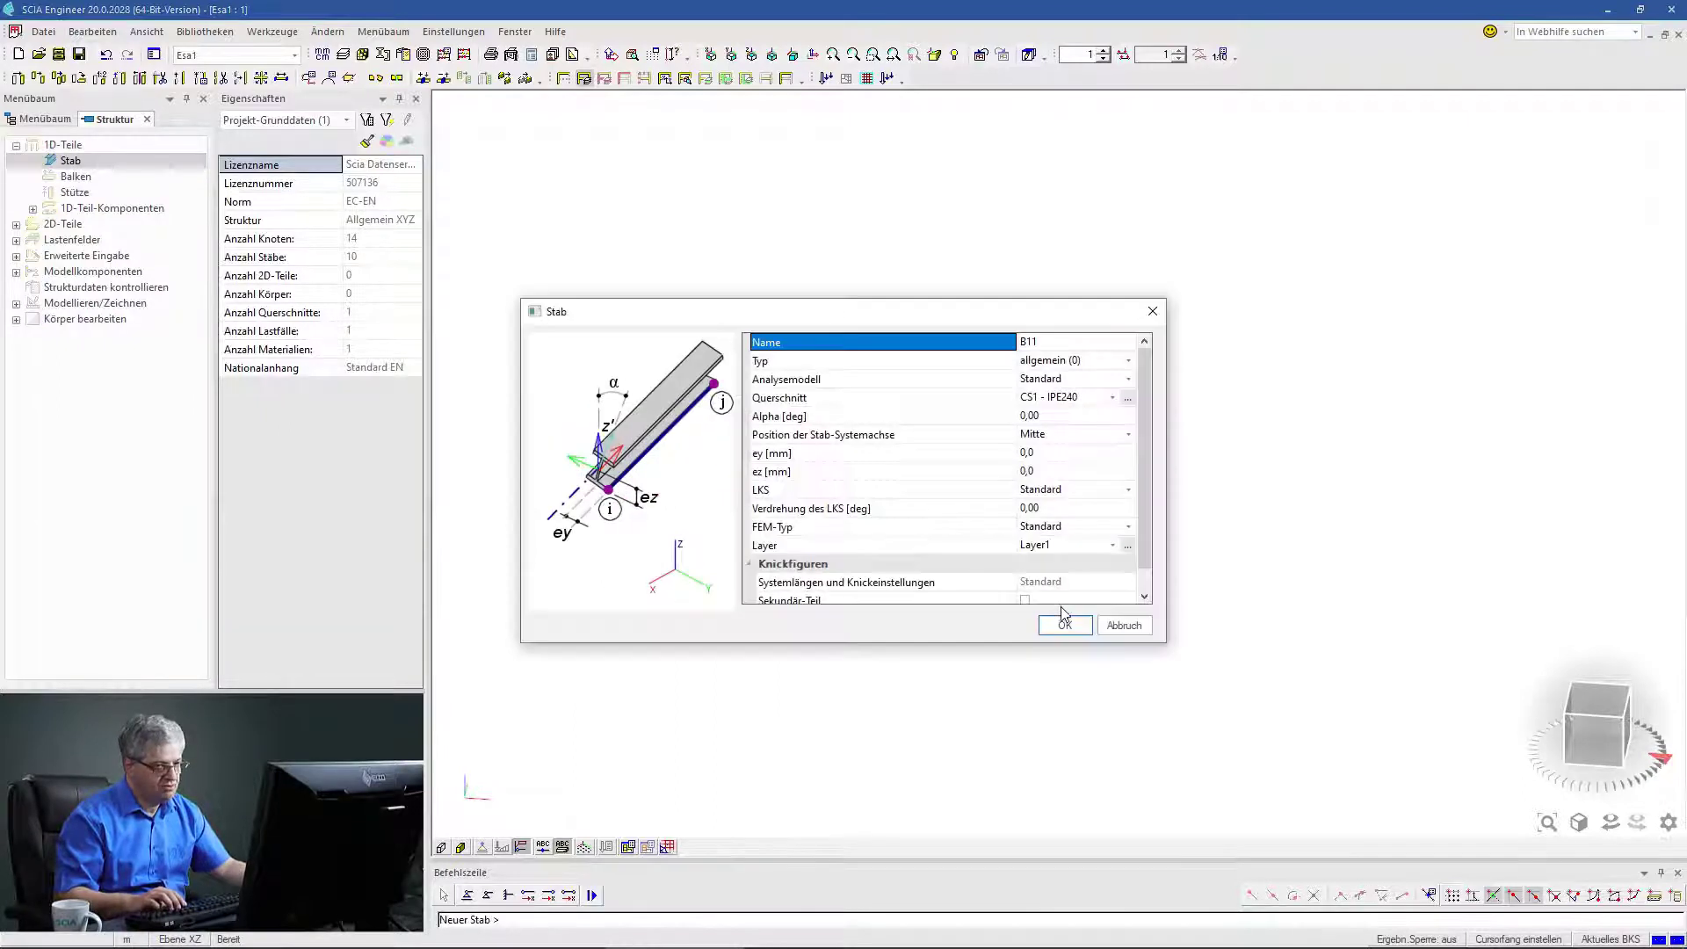
pyautogui.click(1064, 625)
pyautogui.click(576, 401)
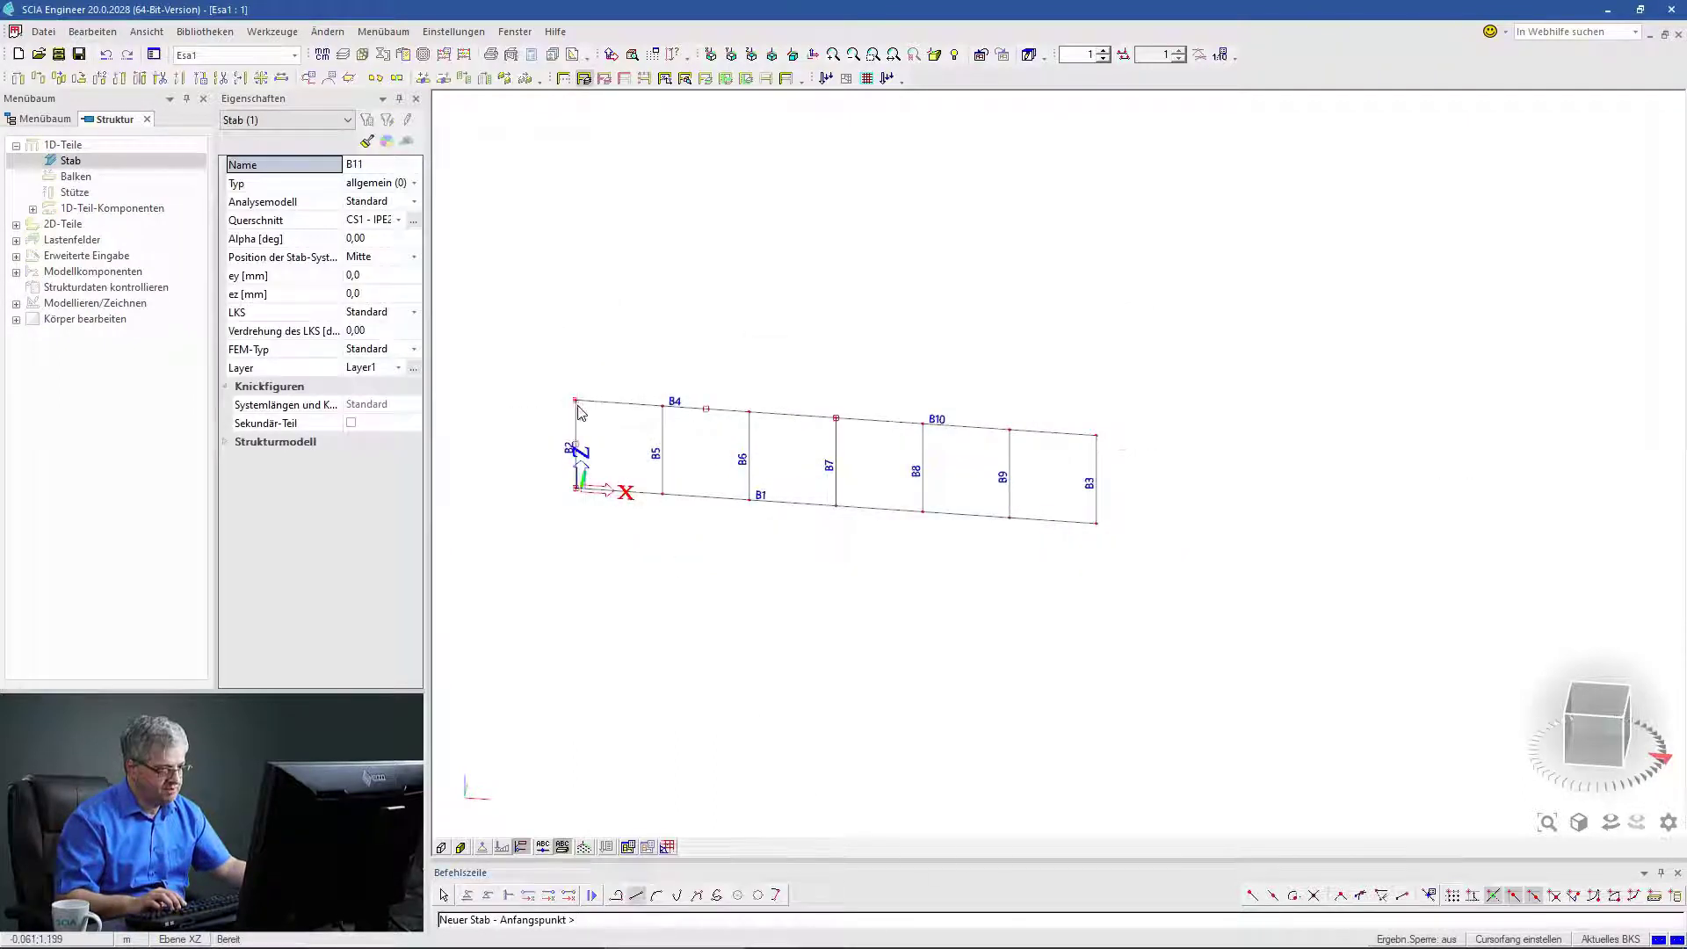
pyautogui.click(666, 497)
pyautogui.click(664, 406)
pyautogui.click(750, 499)
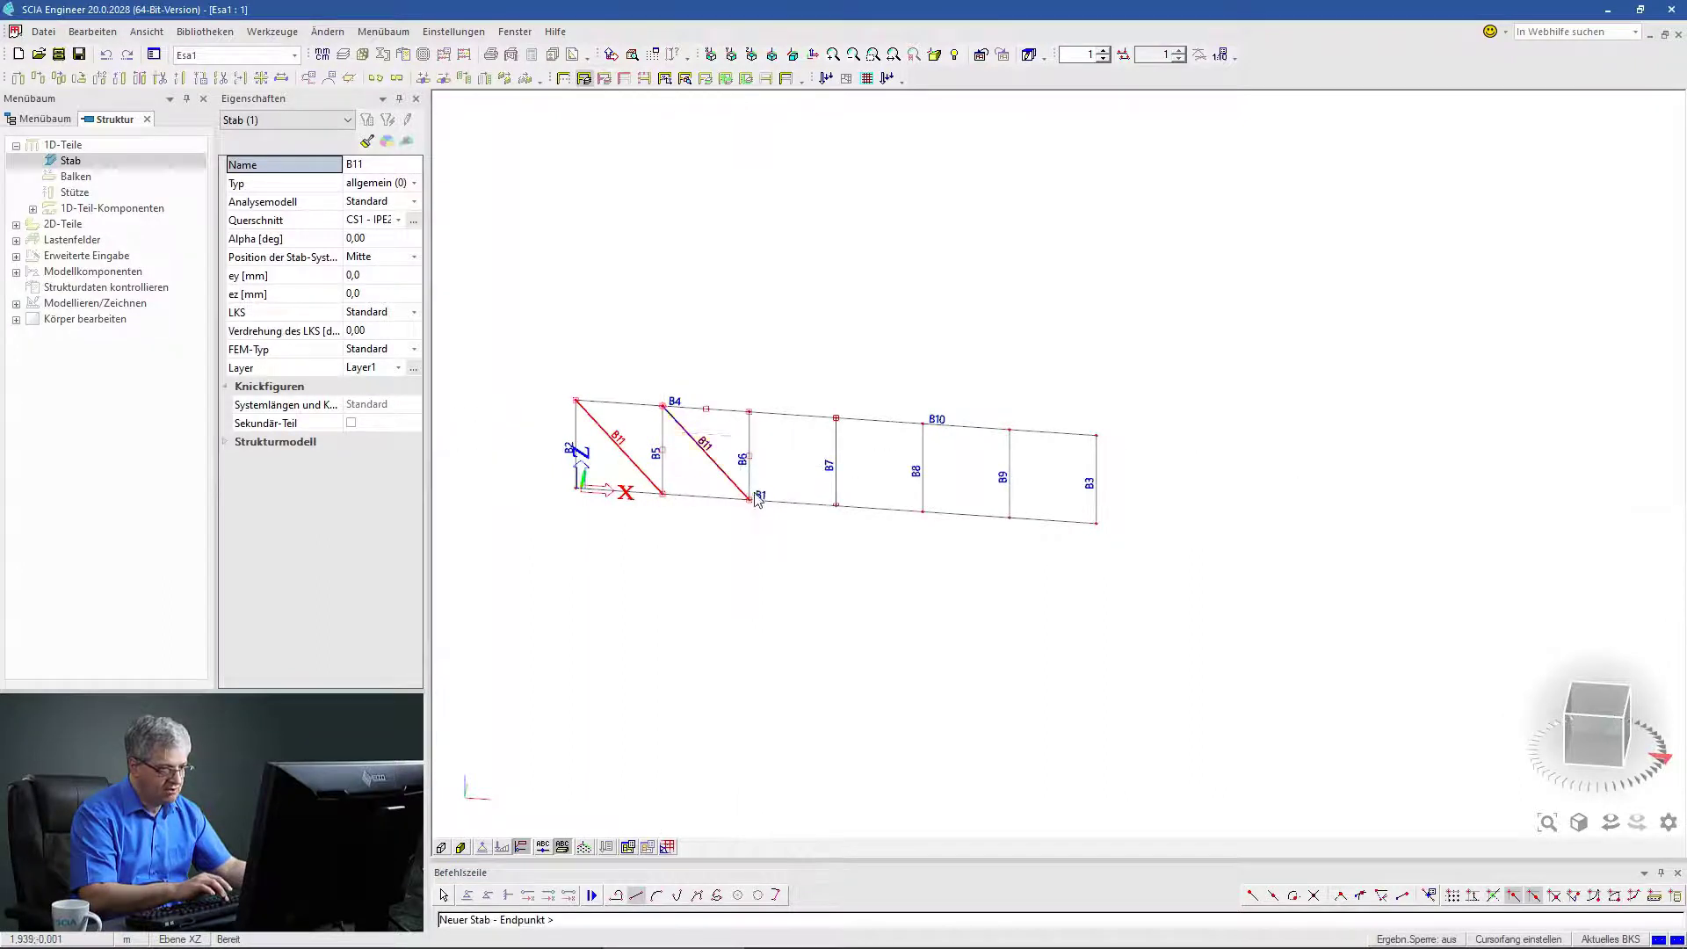
pyautogui.click(750, 411)
pyautogui.click(836, 506)
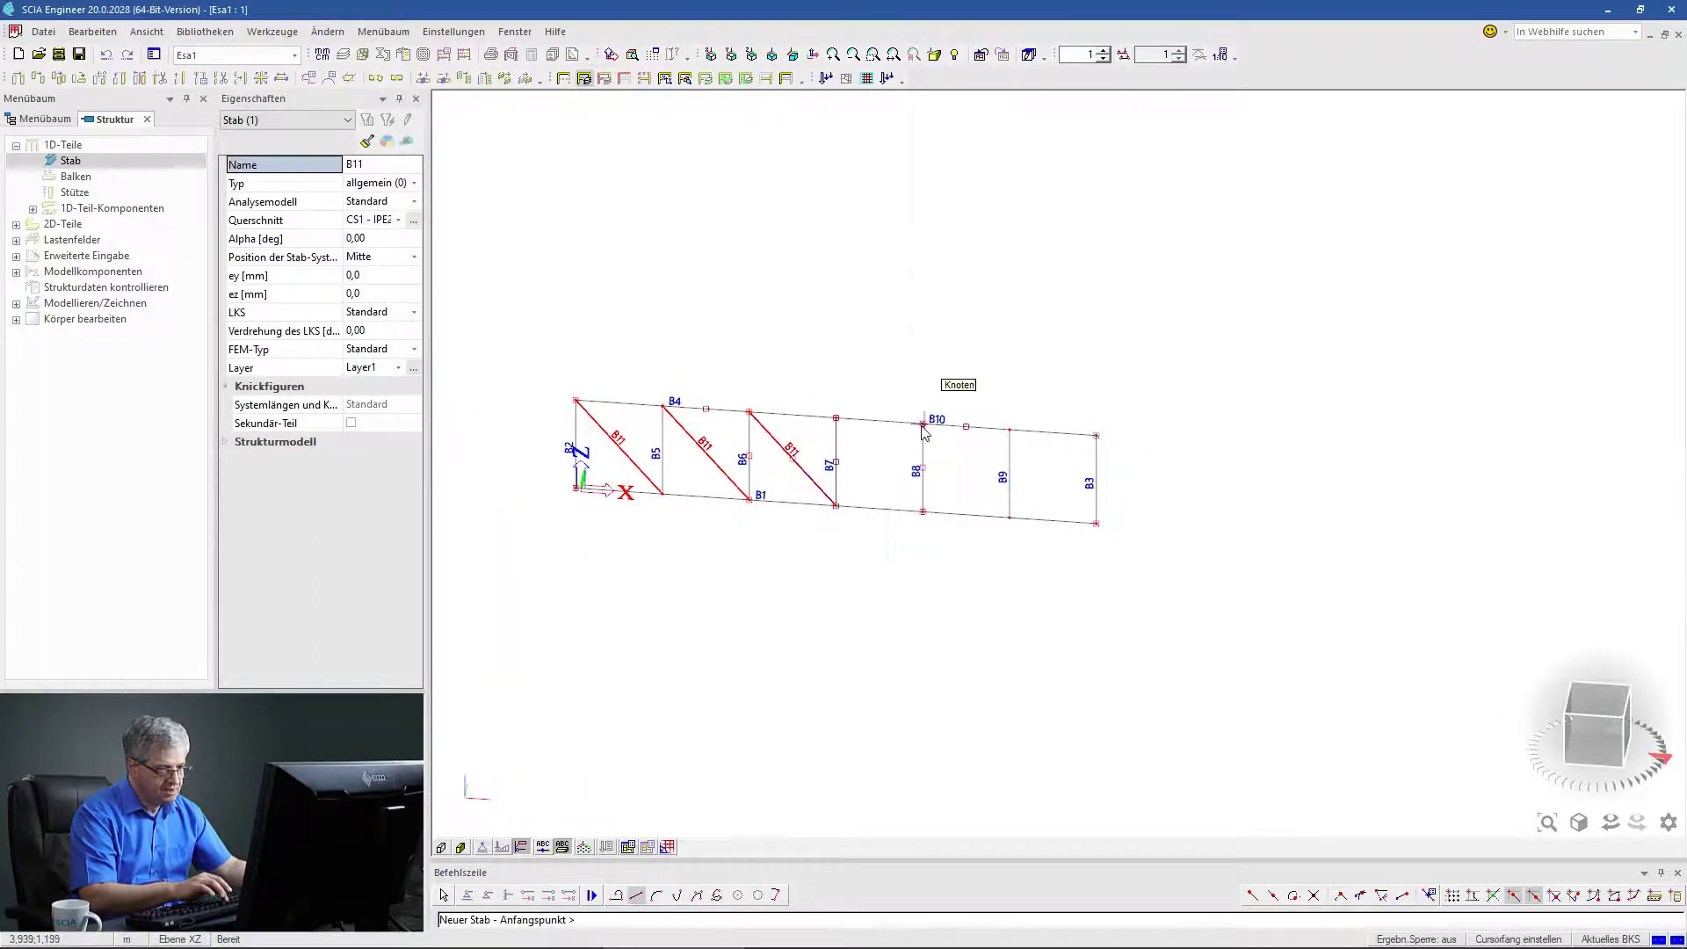
# Draw three mirrored diagonals in the last three bays, each connecting a post top to the neighbouring post base on its midspan side.
pyautogui.click(923, 424)
pyautogui.click(836, 507)
pyautogui.click(923, 512)
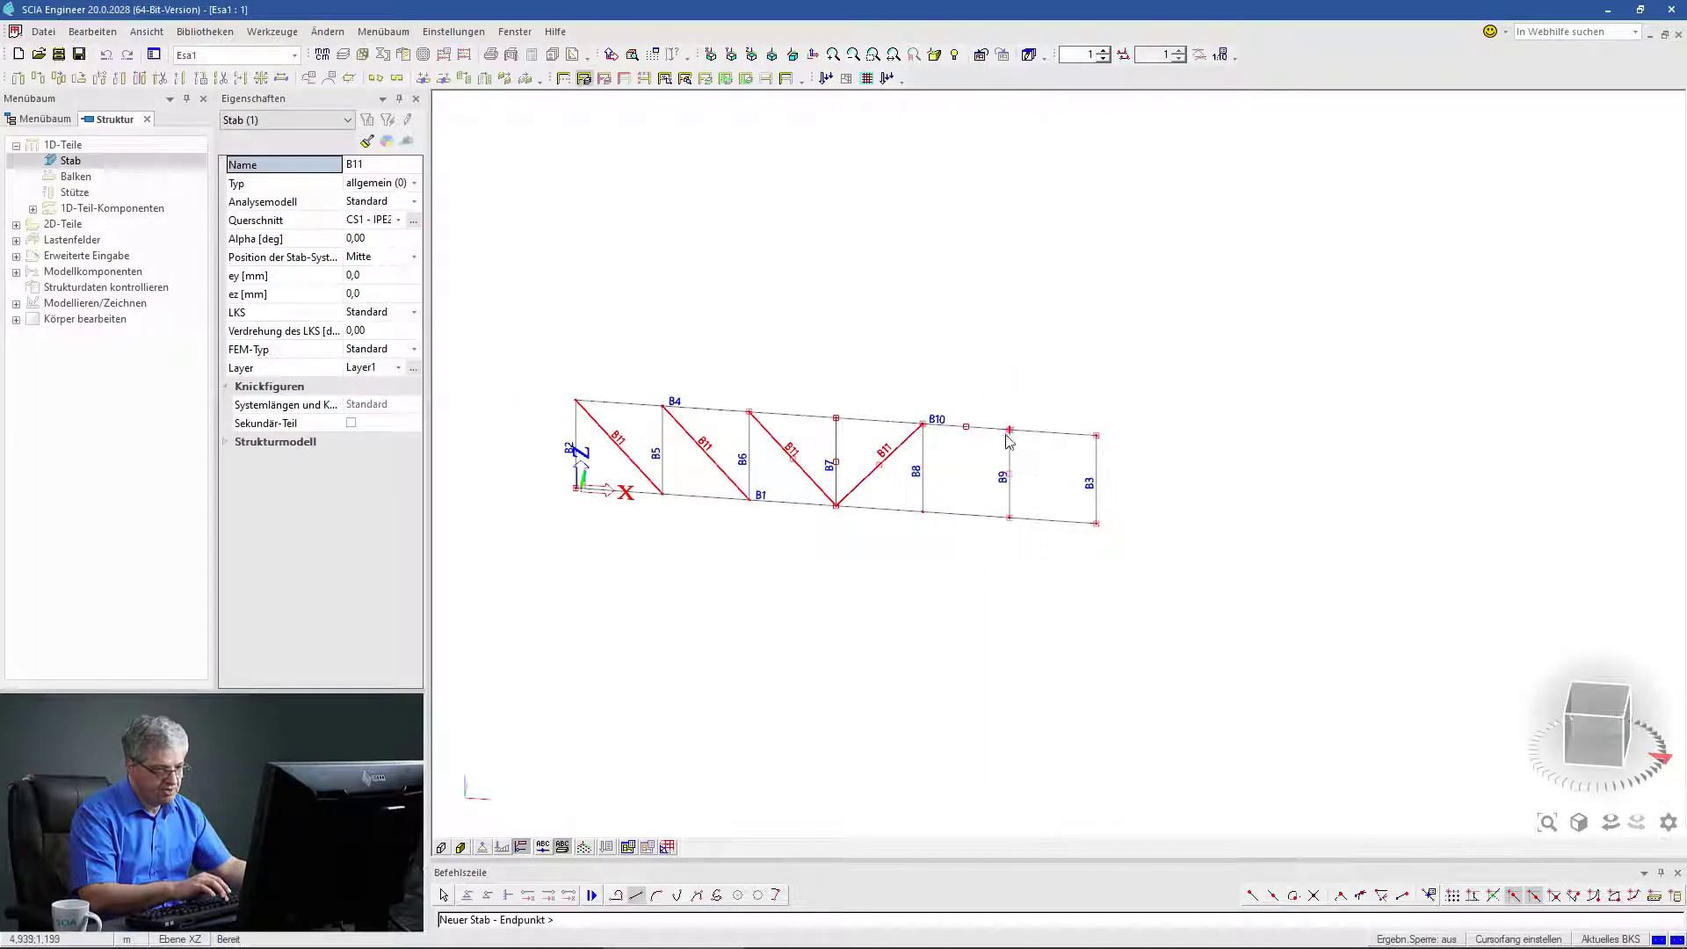
pyautogui.click(1010, 430)
pyautogui.click(1097, 435)
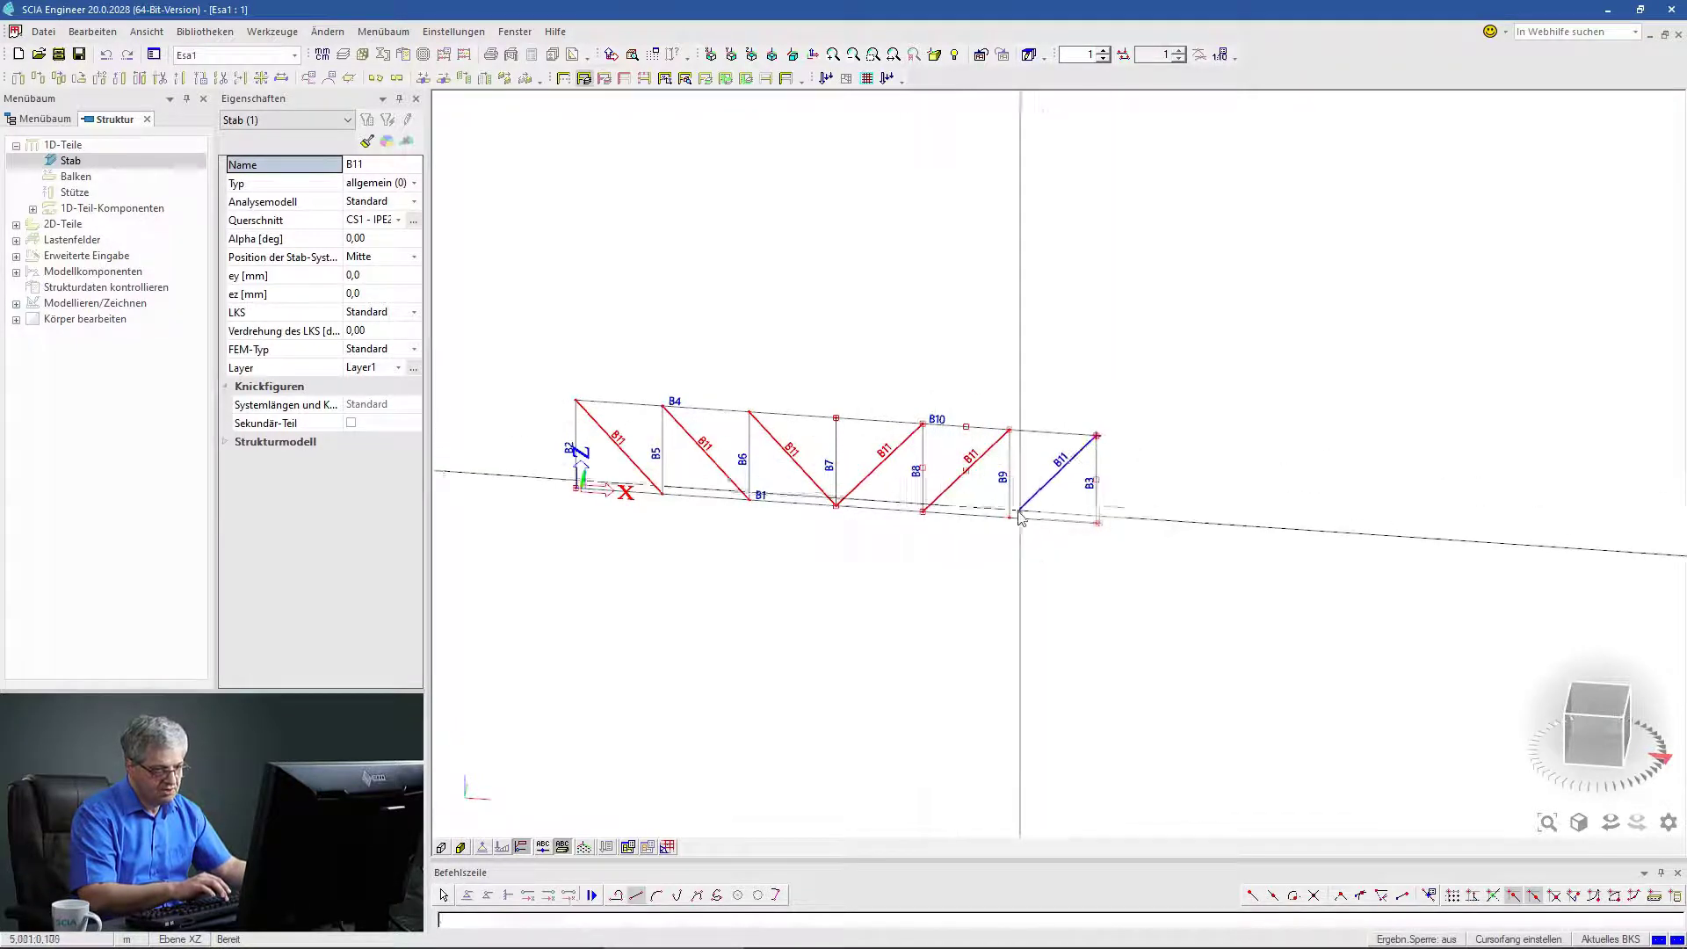
pyautogui.click(1010, 517)
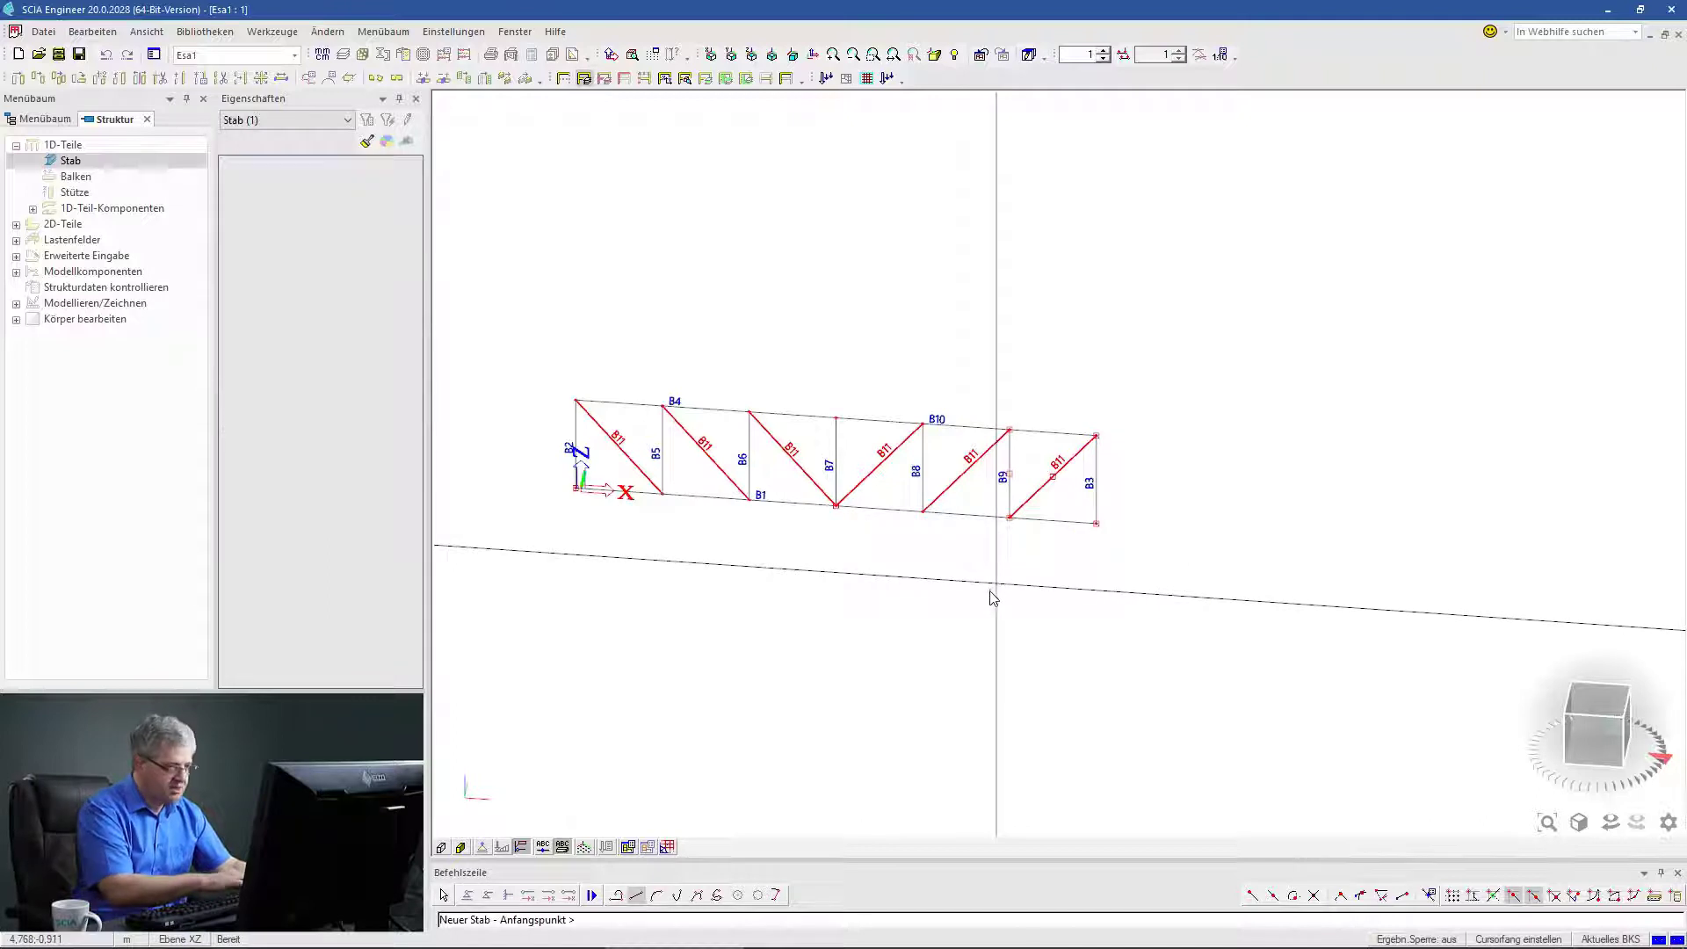
pyautogui.press('Escape')
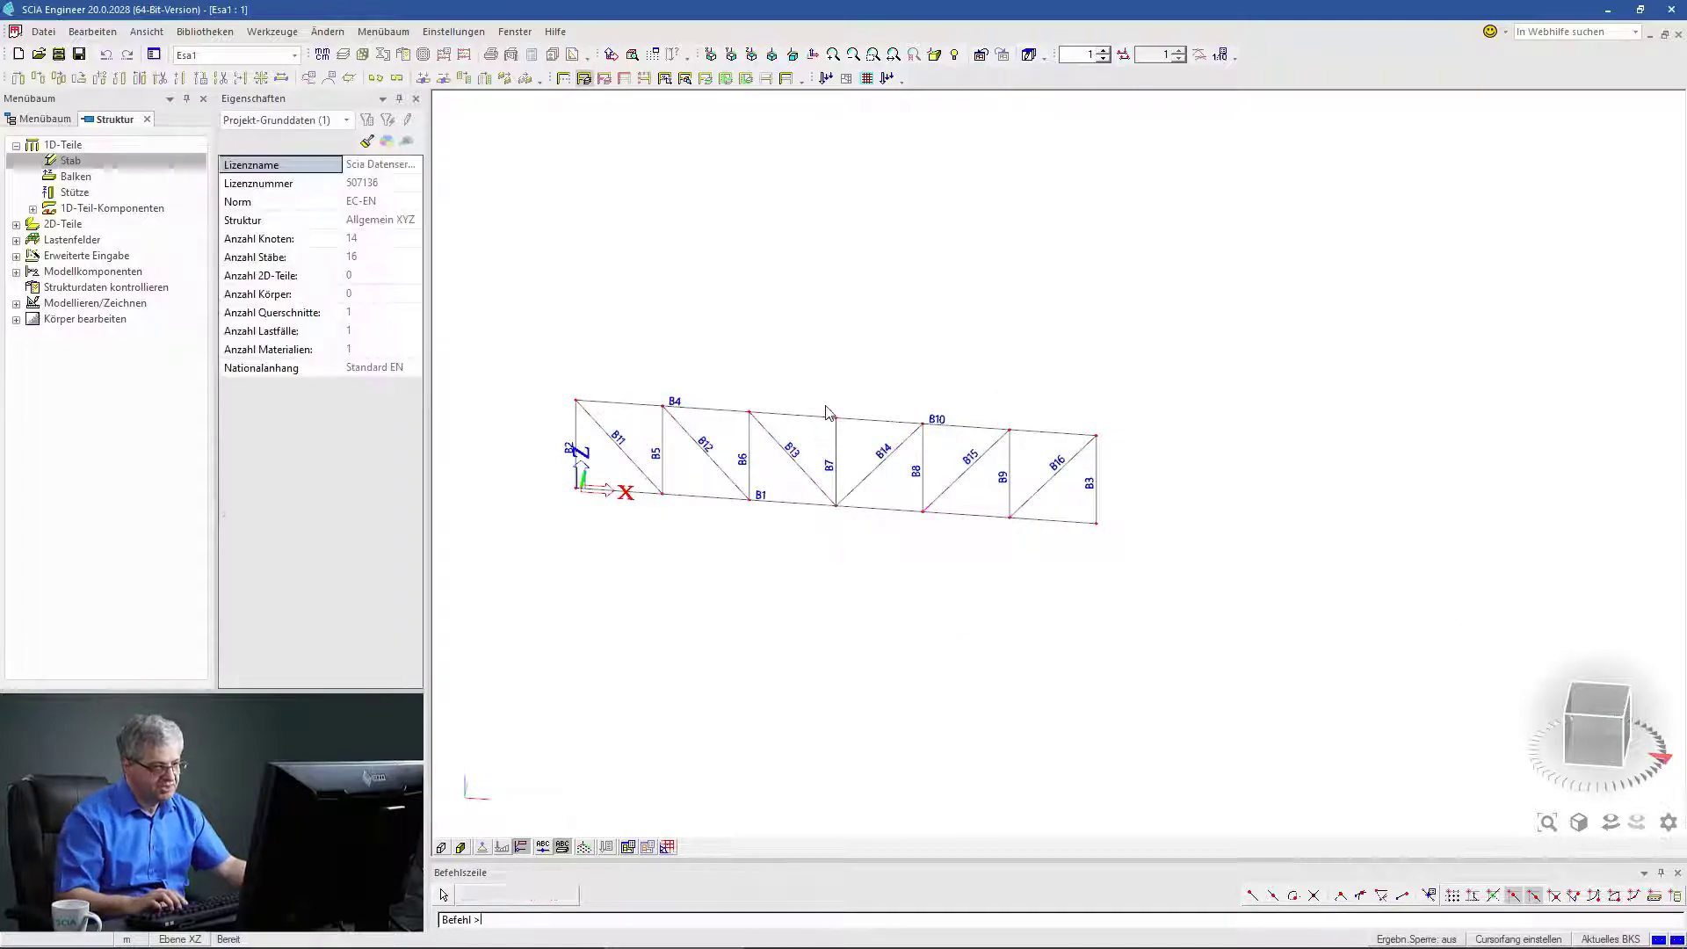
# Try raising the top chord's middle node freehand above the other post tops, and undo the move.
pyautogui.click(860, 427)
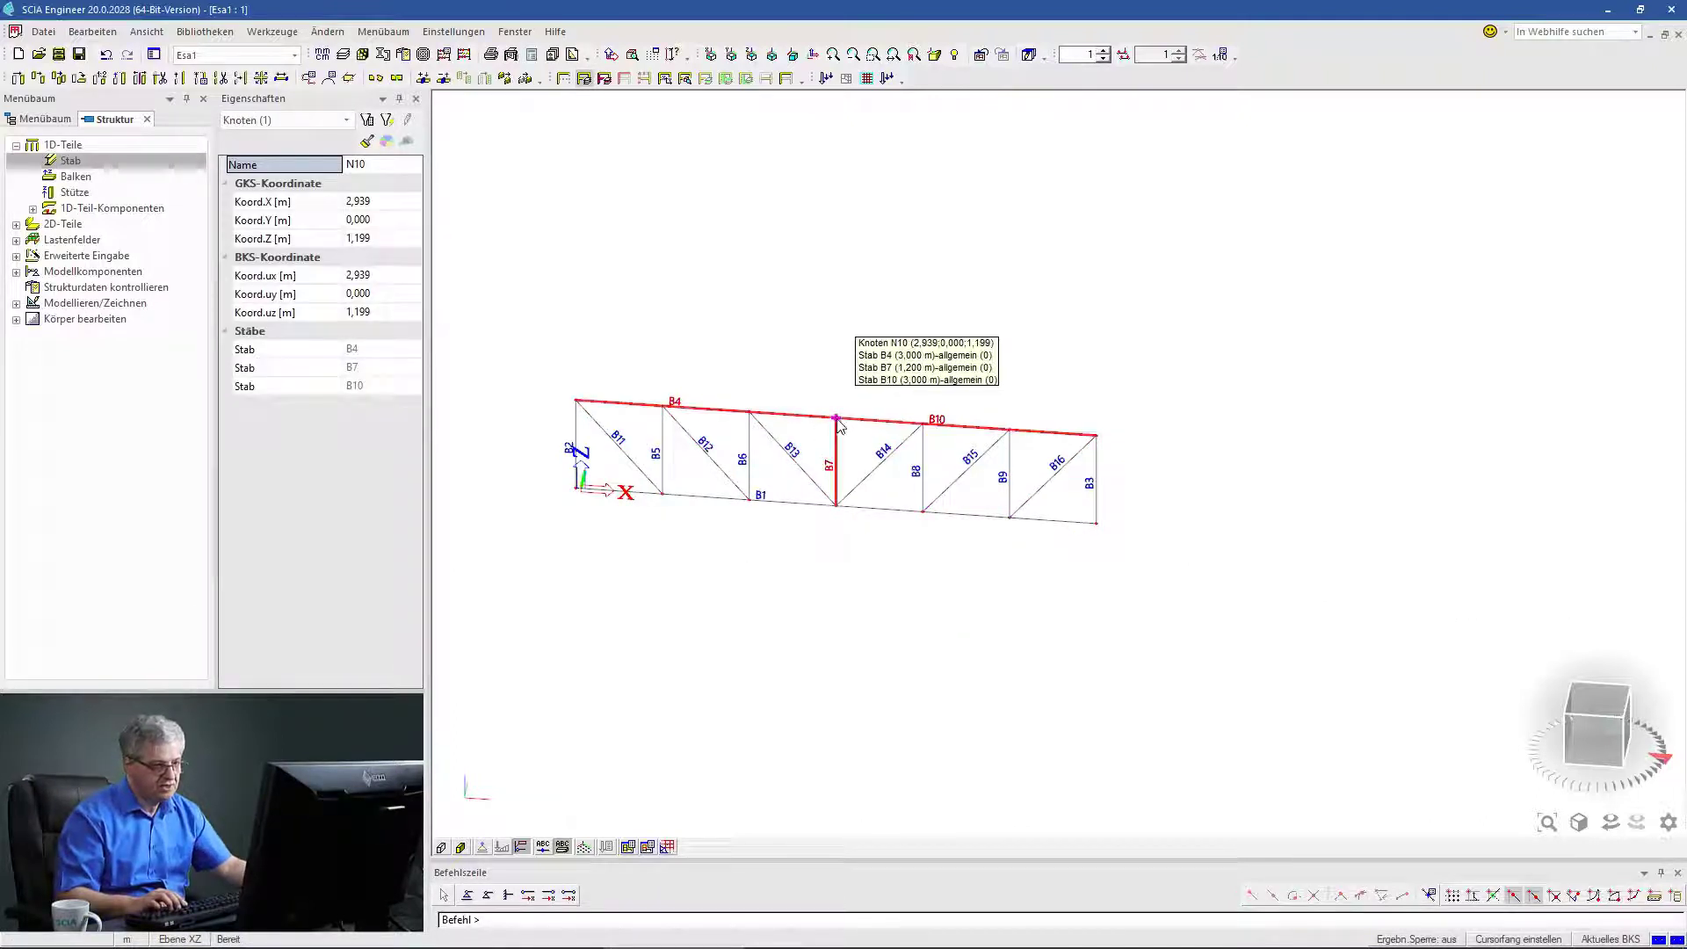
pyautogui.moveTo(836, 418); pyautogui.dragTo(839, 365)
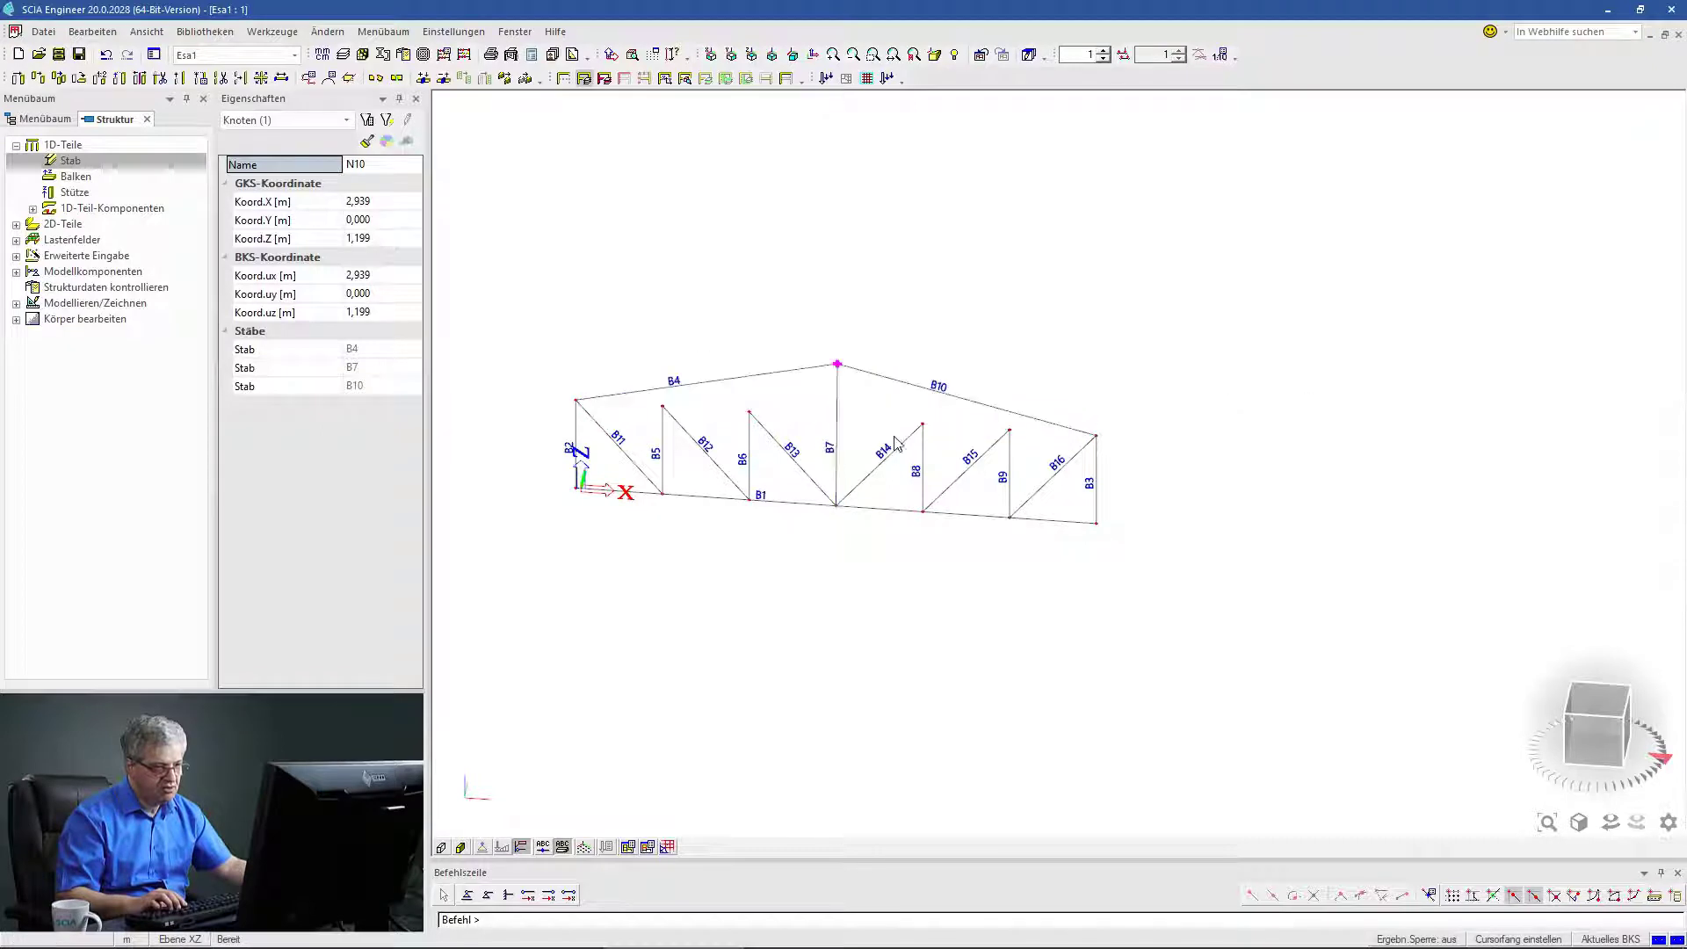
pyautogui.press('Escape')
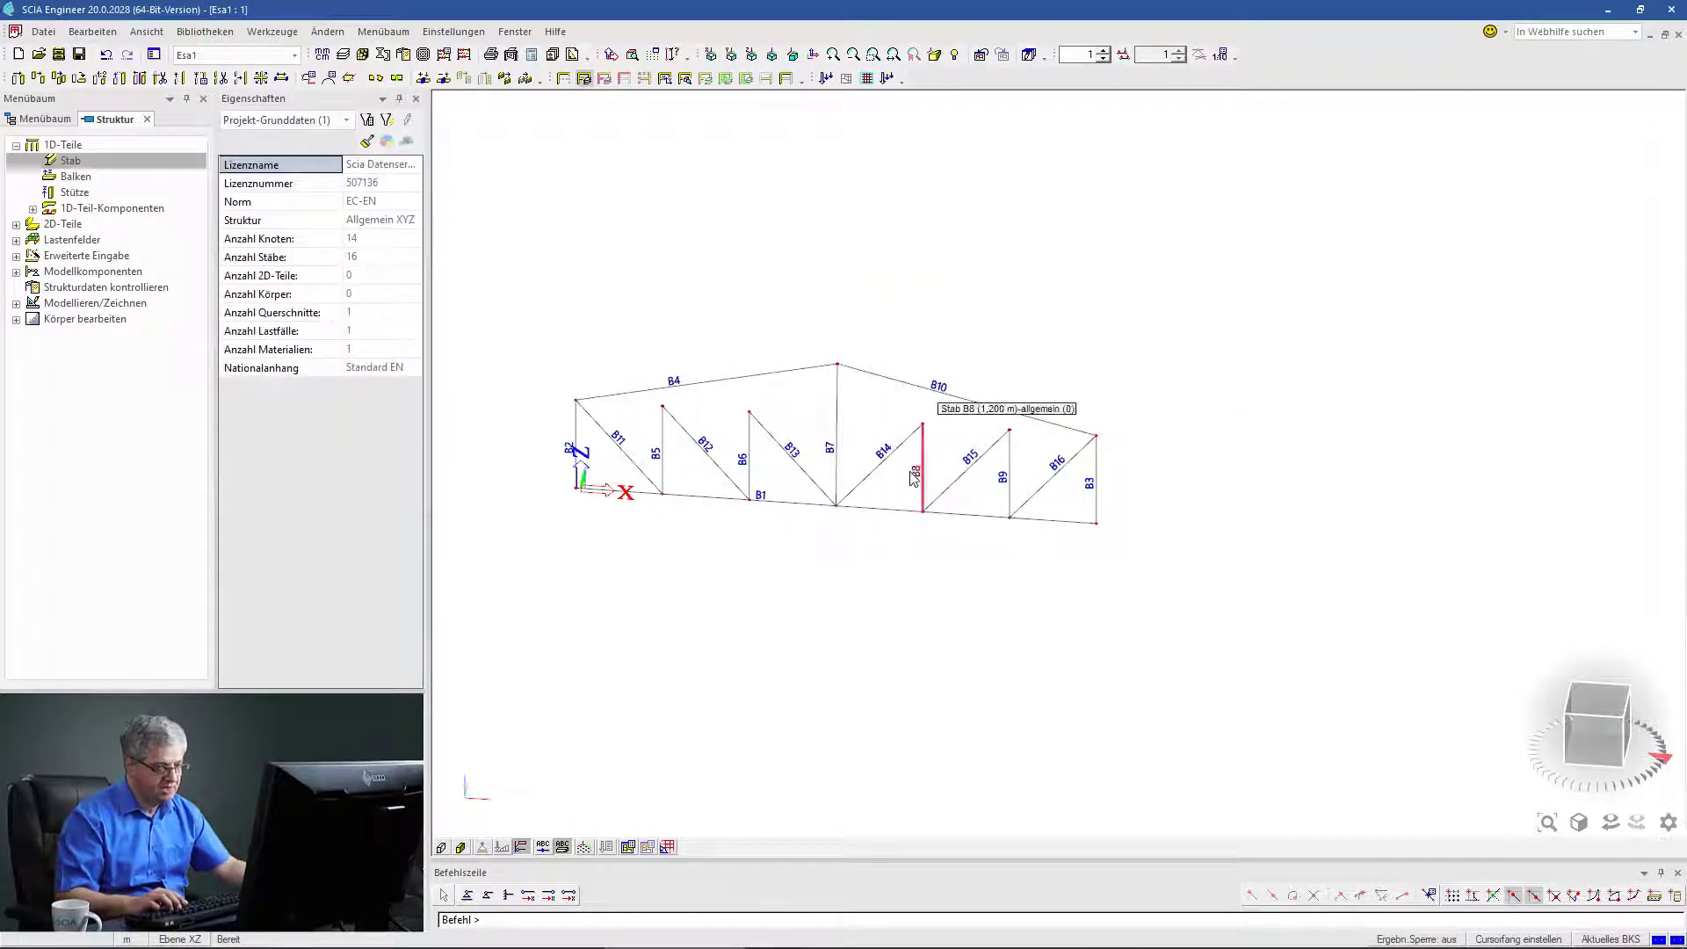
pyautogui.keyDown('ctrl'); pyautogui.moveTo(927, 403); pyautogui.dragTo(915, 466, button='right'); pyautogui.keyUp('ctrl')
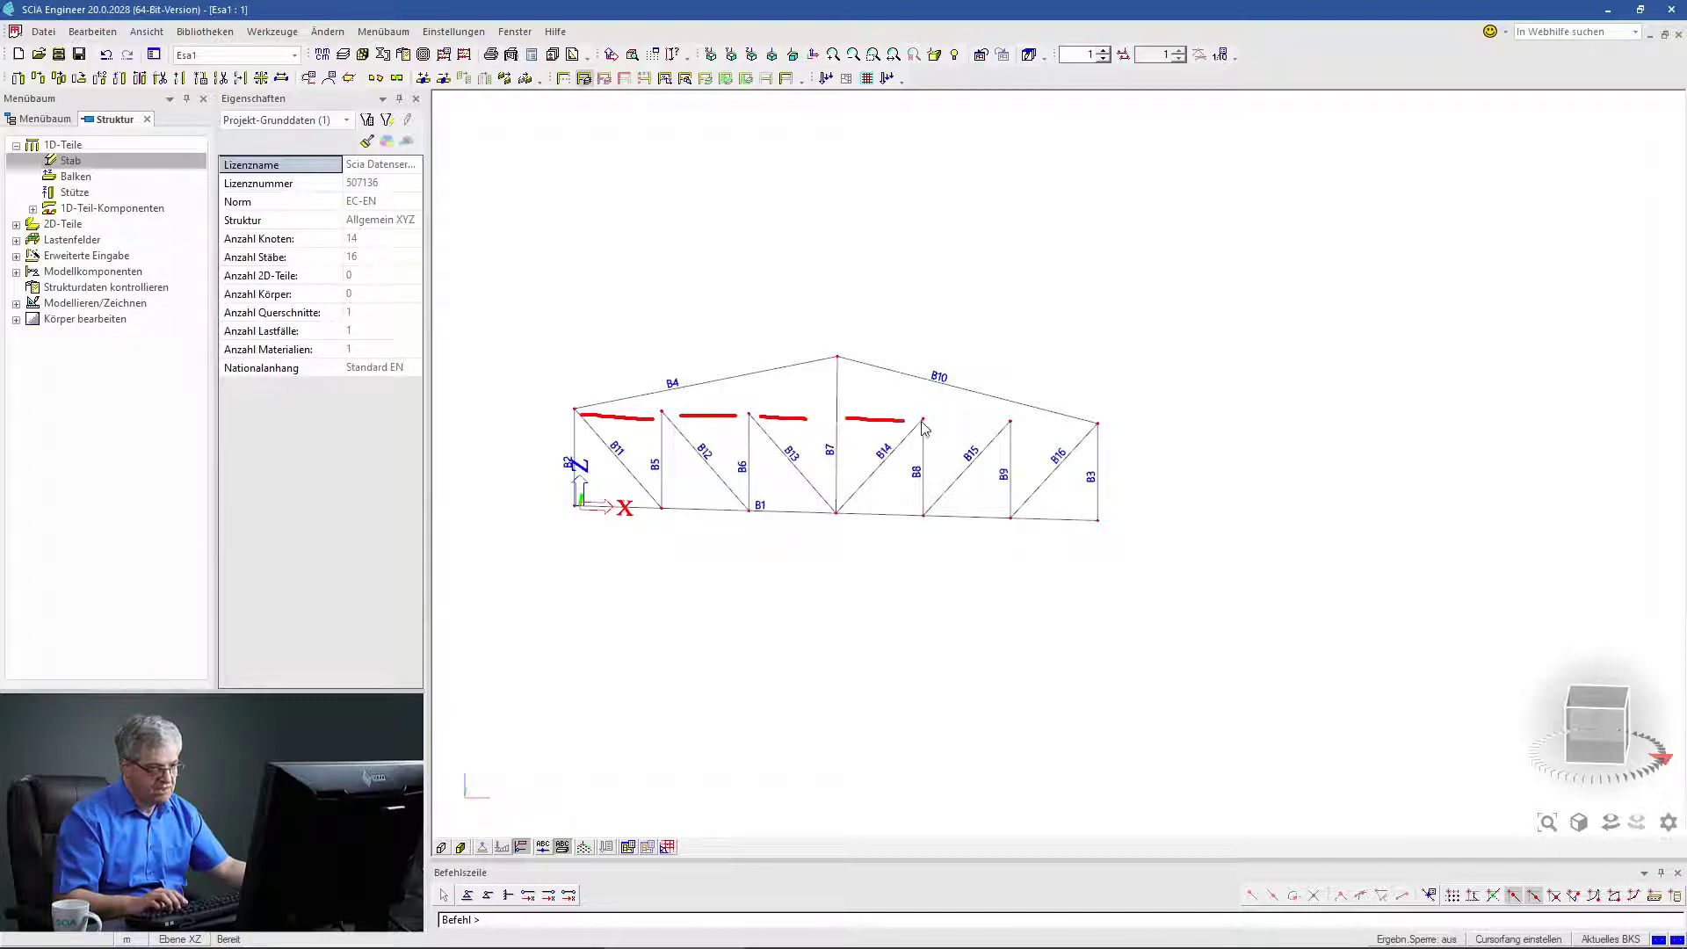
pyautogui.moveTo(841, 415)
pyautogui.mouseDown()
pyautogui.moveTo(856, 368)
pyautogui.moveTo(1000, 408)
pyautogui.moveTo(930, 413)
pyautogui.mouseUp()
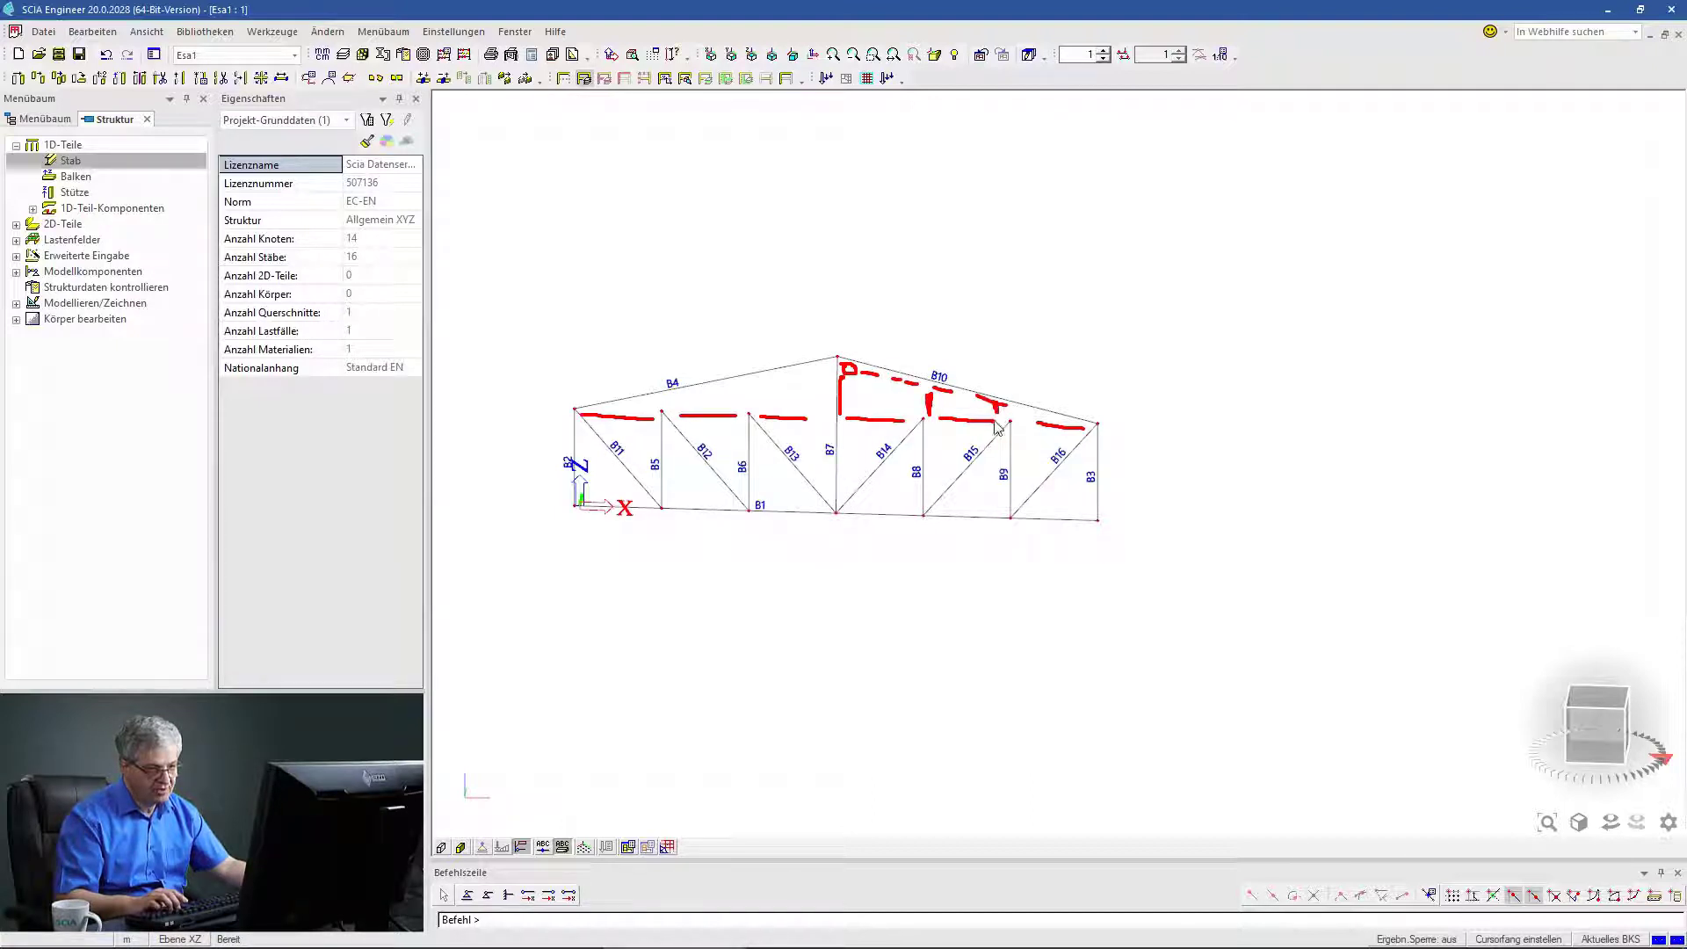
pyautogui.press('Escape')
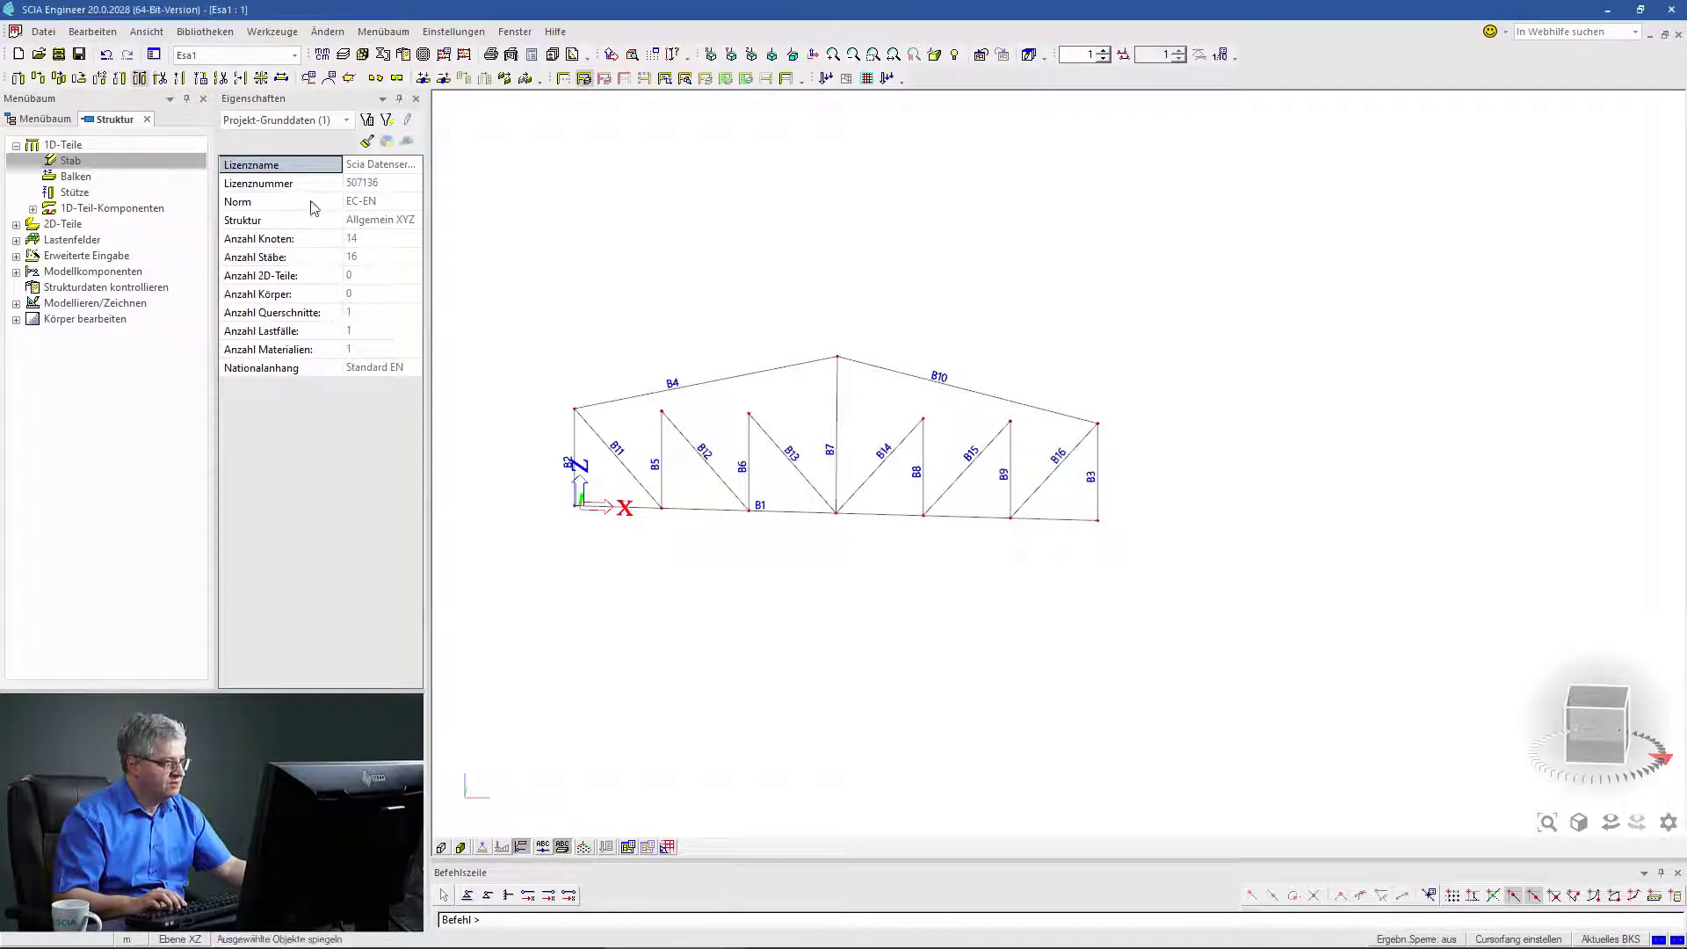
pyautogui.hotkey('ctrl', 'z')
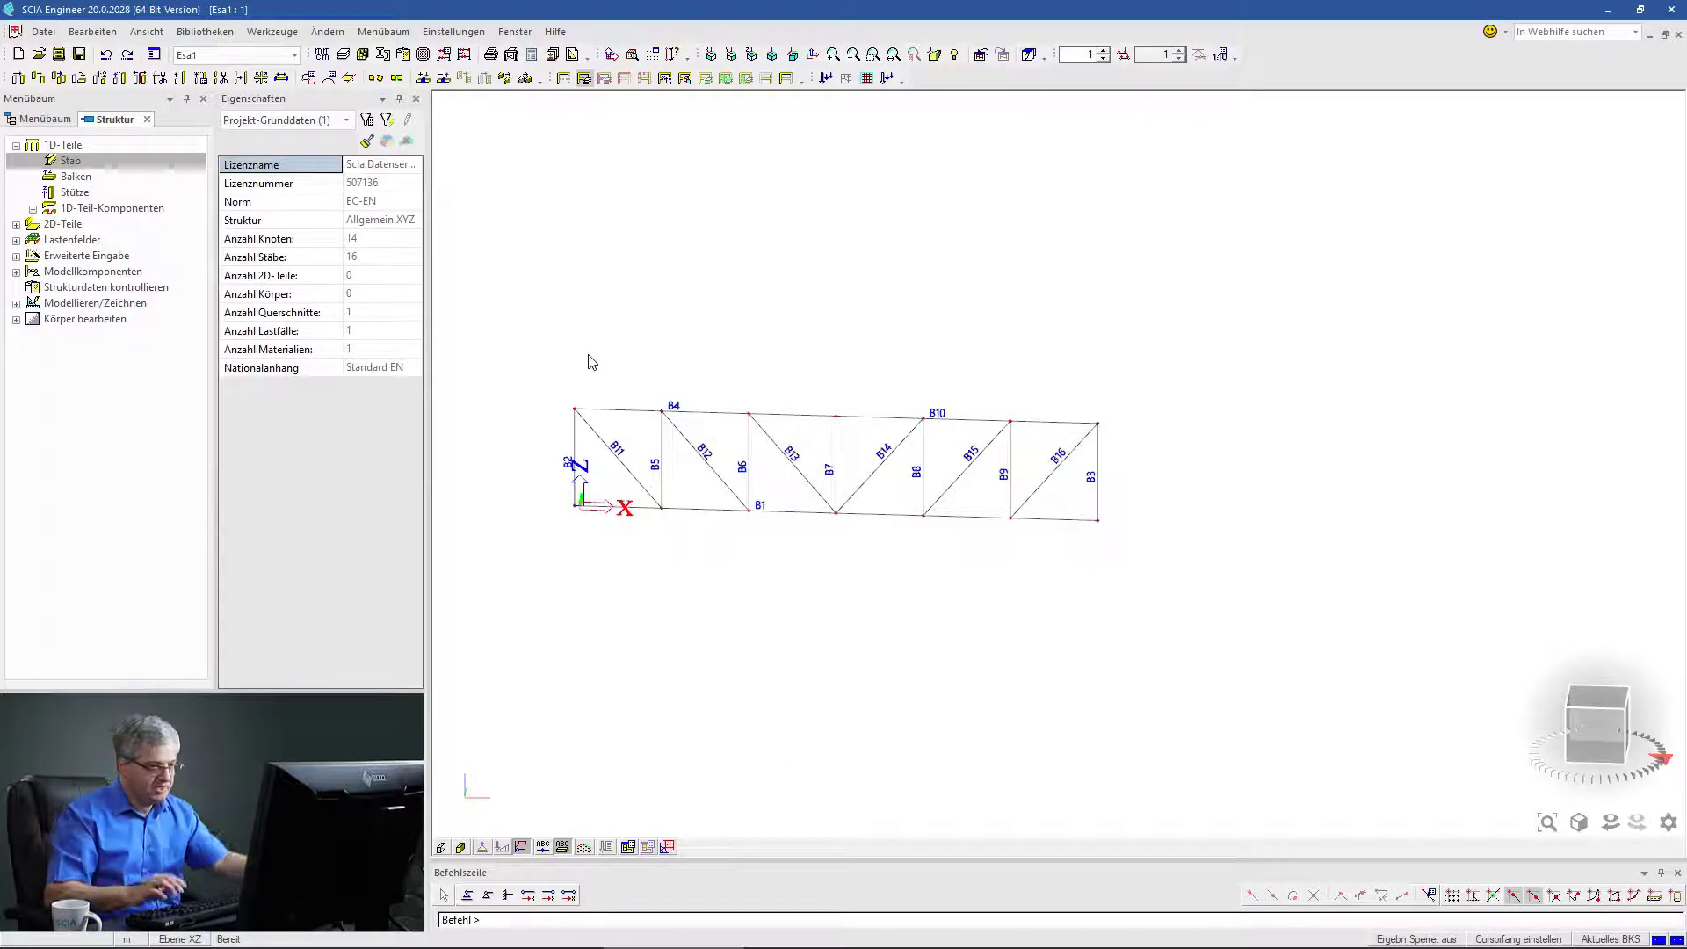
# Connect all members and nodes of the truss using the default connection settings.
pyautogui.click(422, 78)
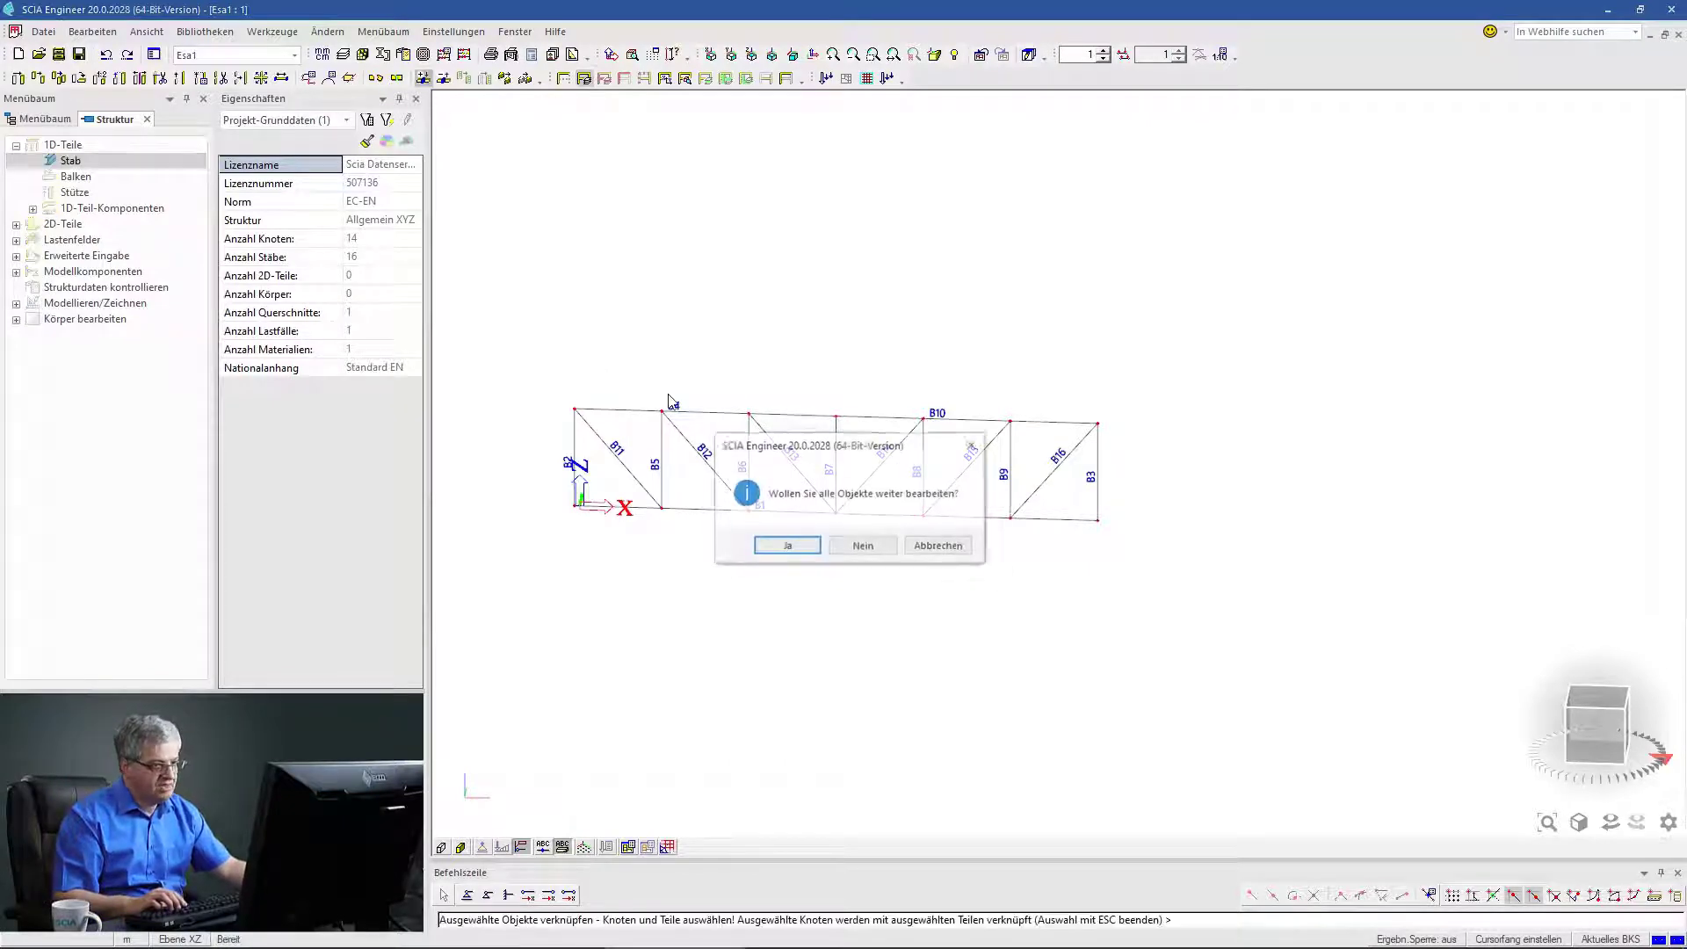
pyautogui.click(787, 547)
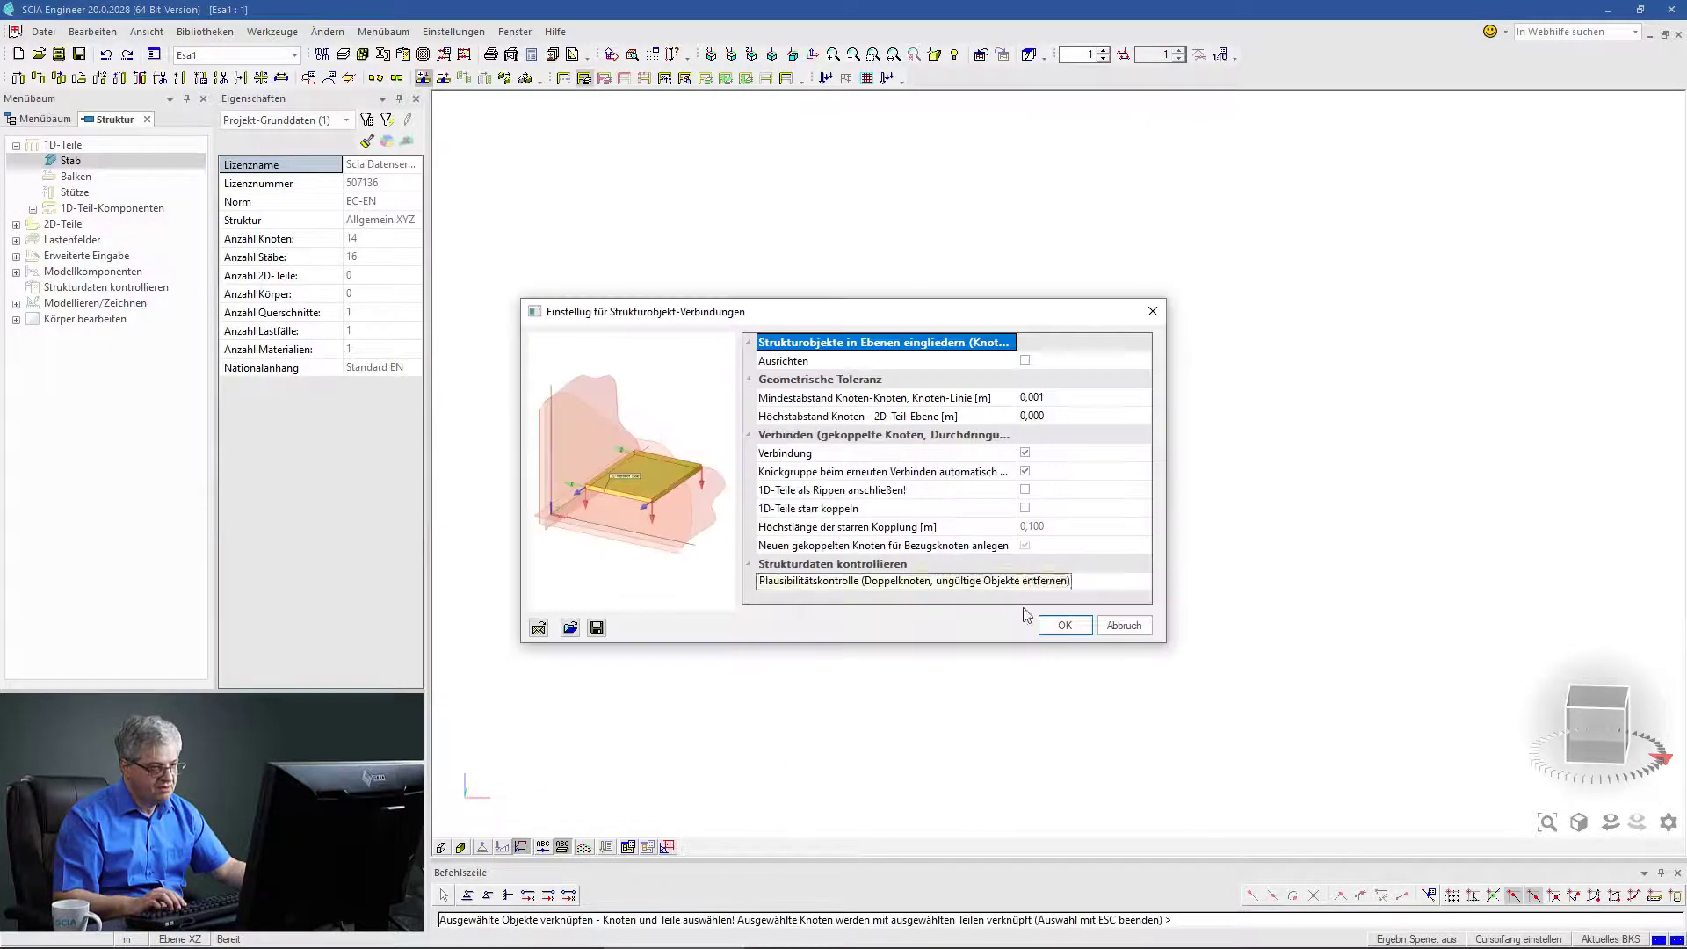
pyautogui.click(1066, 624)
pyautogui.click(957, 547)
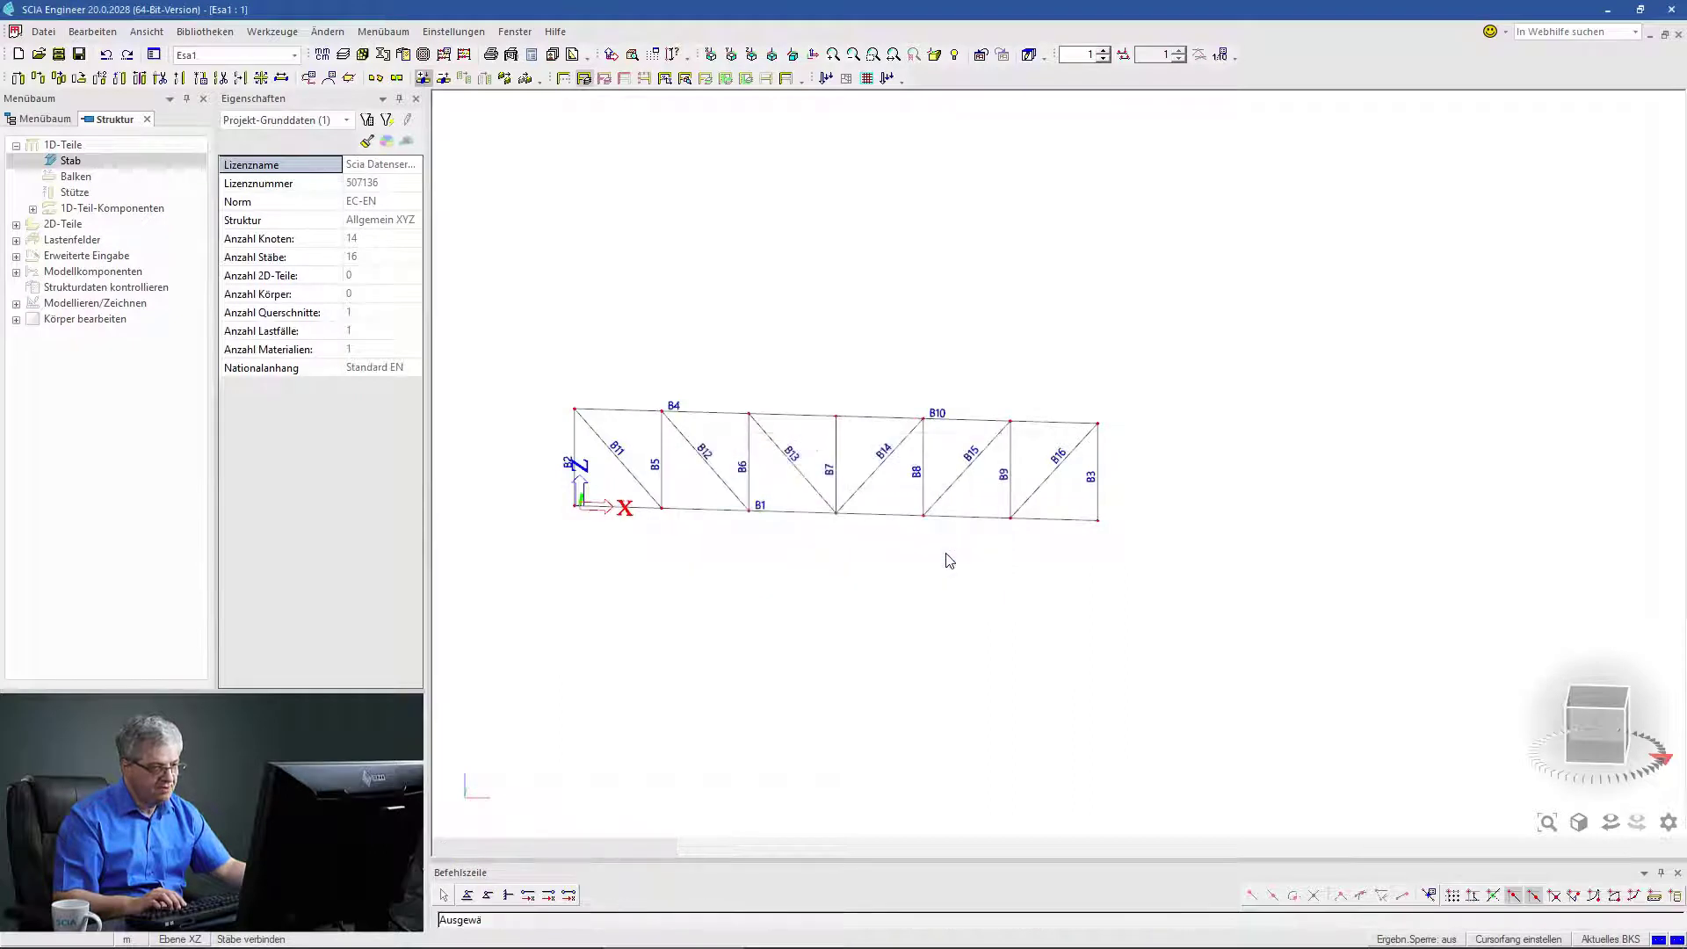
# Examine the properties of the linked node where post B5 meets the top chord.
pyautogui.scroll(3, 685, 431)
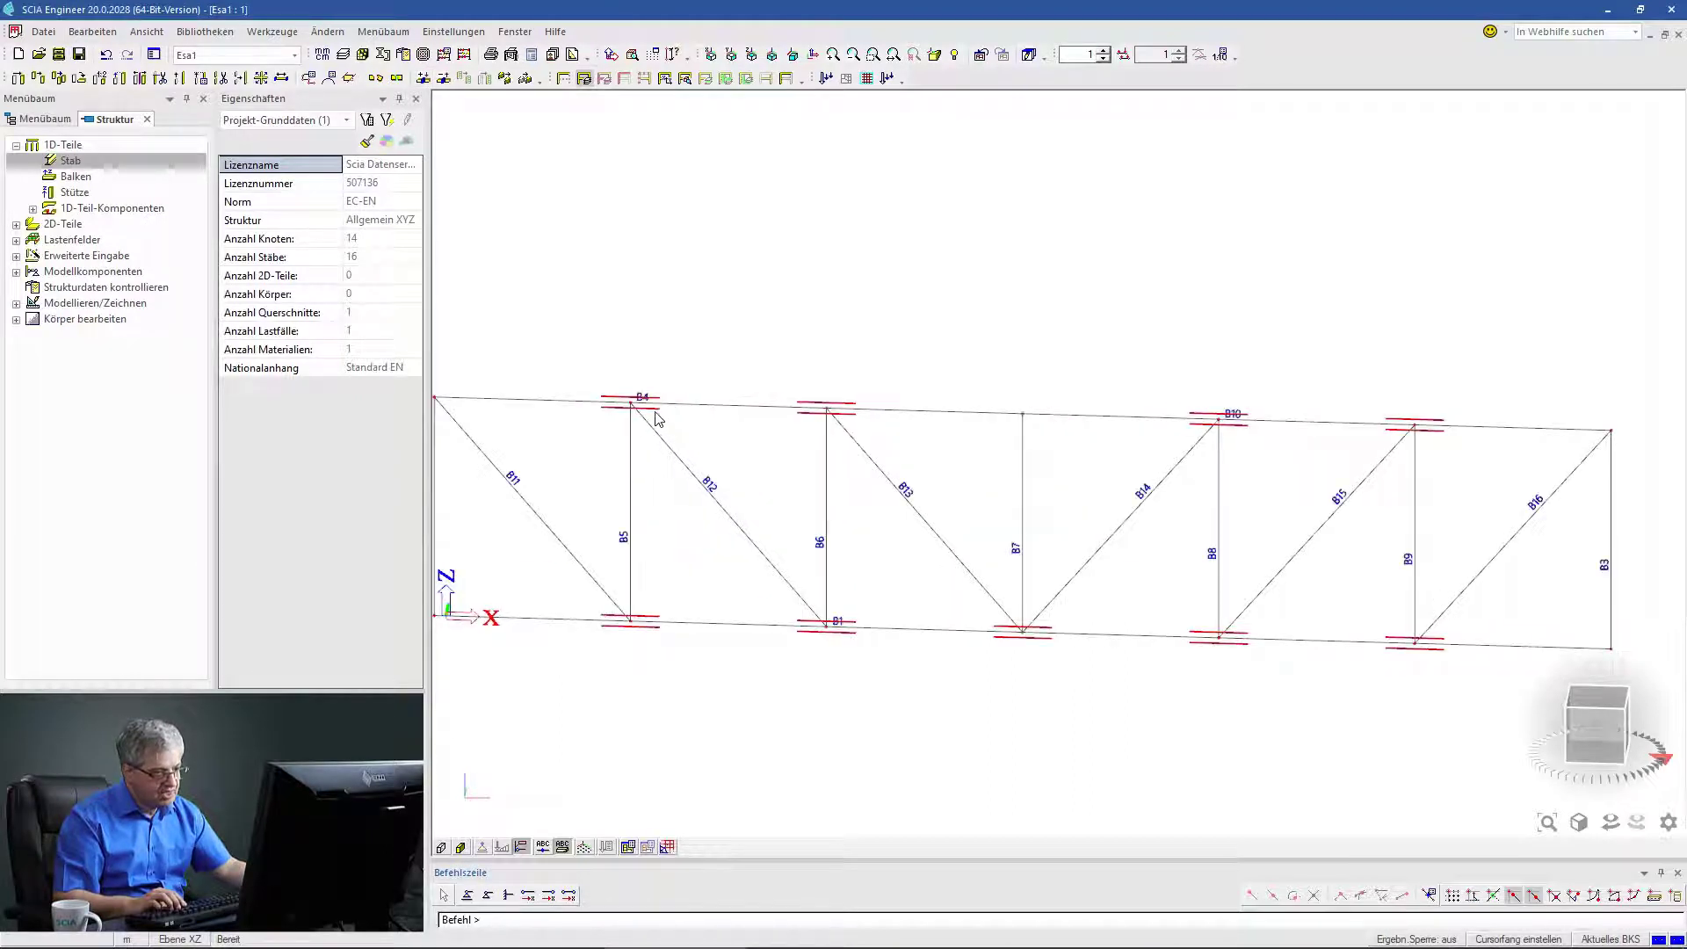
pyautogui.click(649, 412)
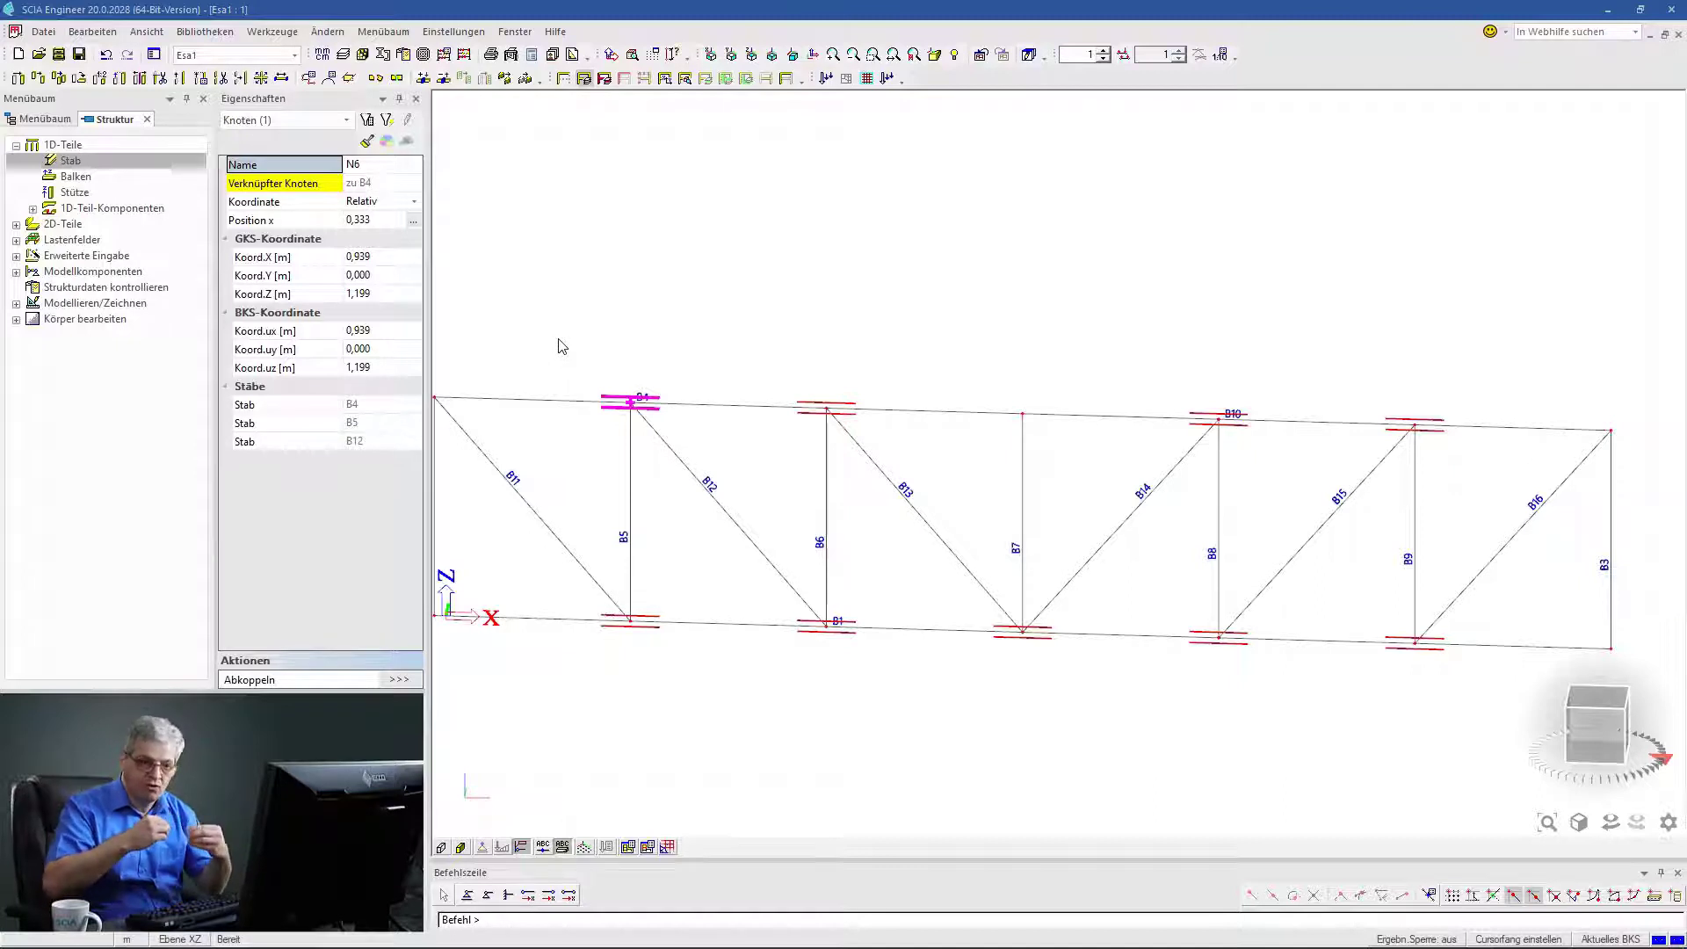
pyautogui.press('Escape')
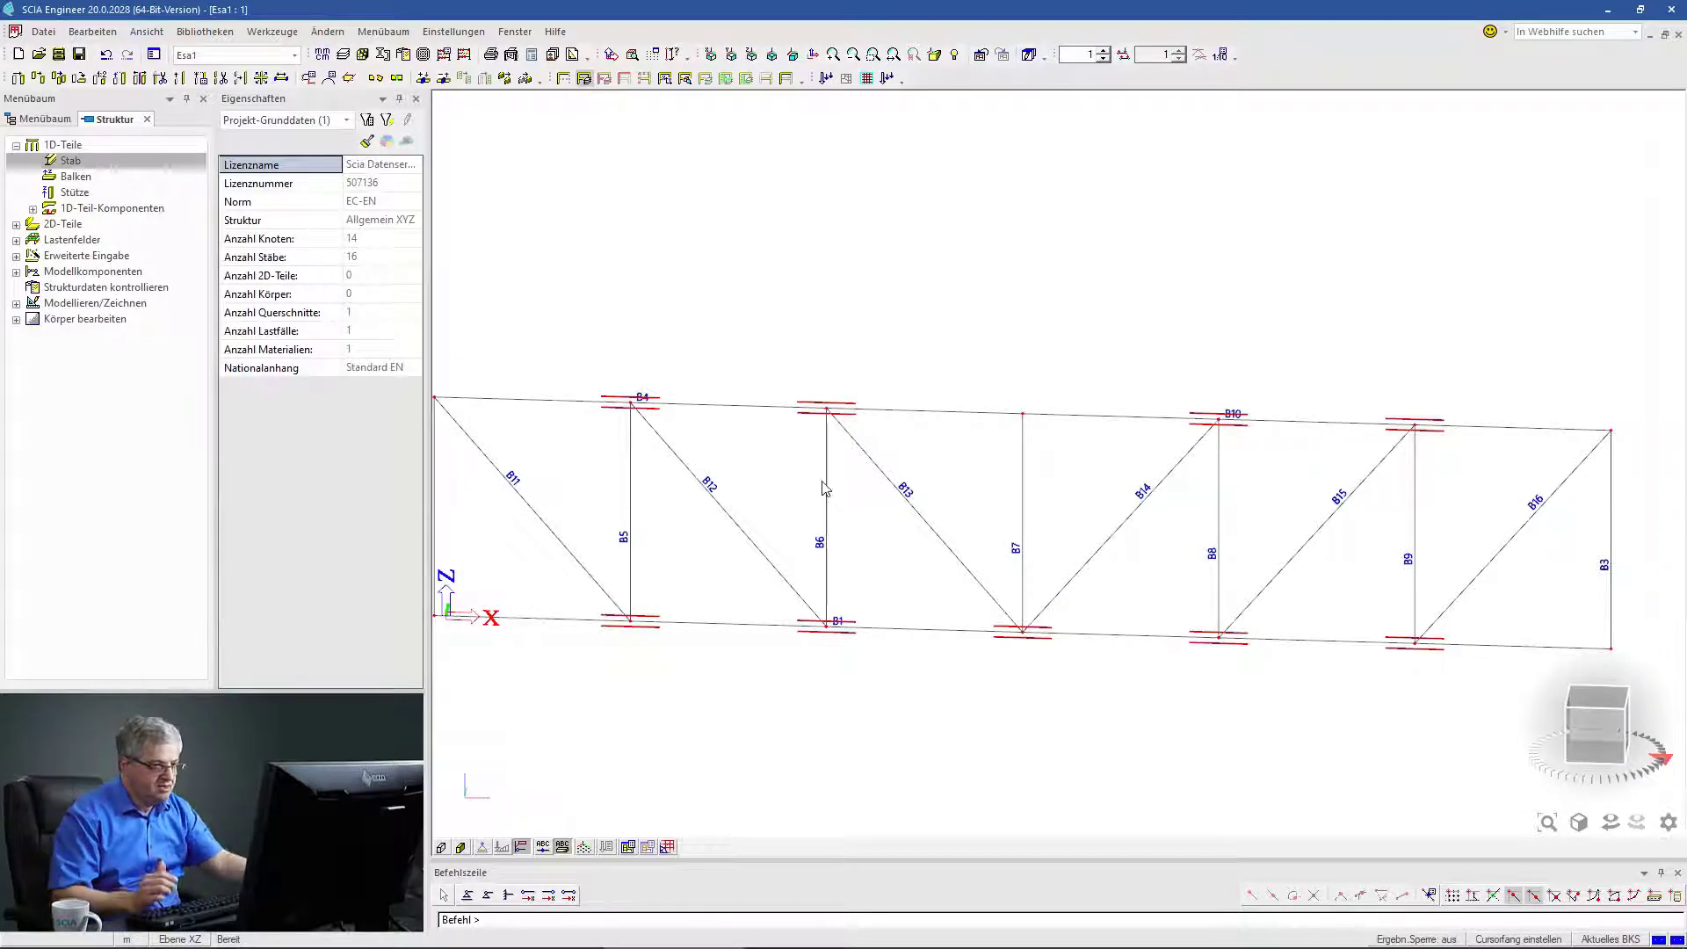
# Move the top chord's middle node vertically upward by 1 m.
pyautogui.scroll(-4, 870, 514)
pyautogui.click(939, 470)
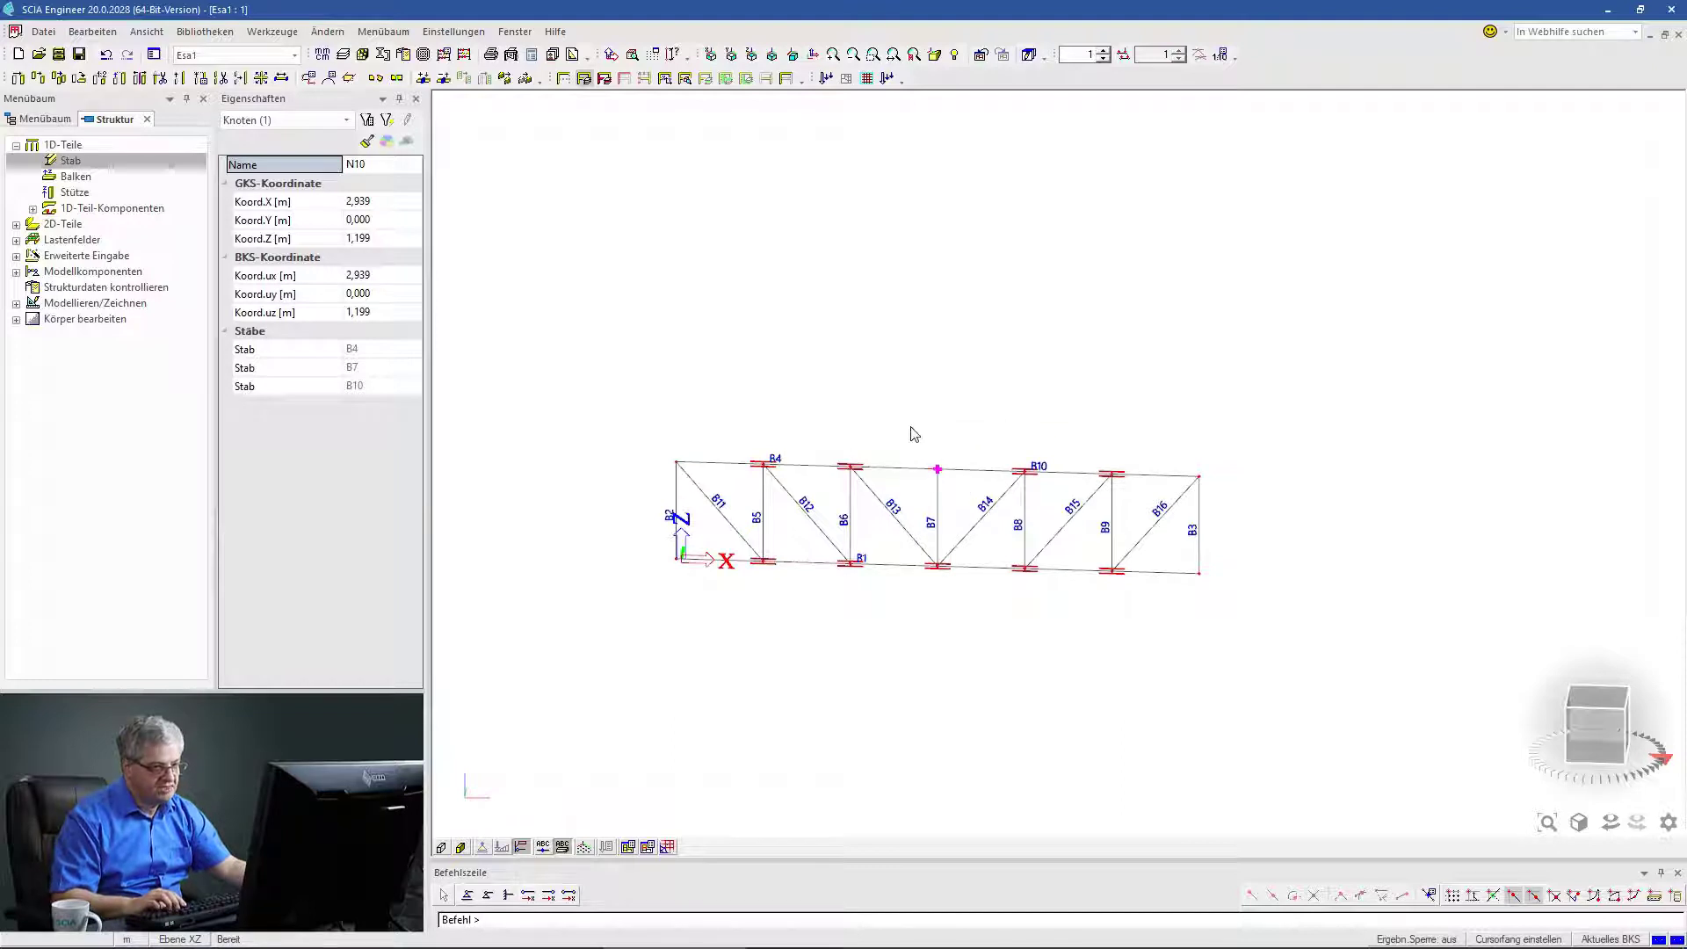
pyautogui.click(17, 77)
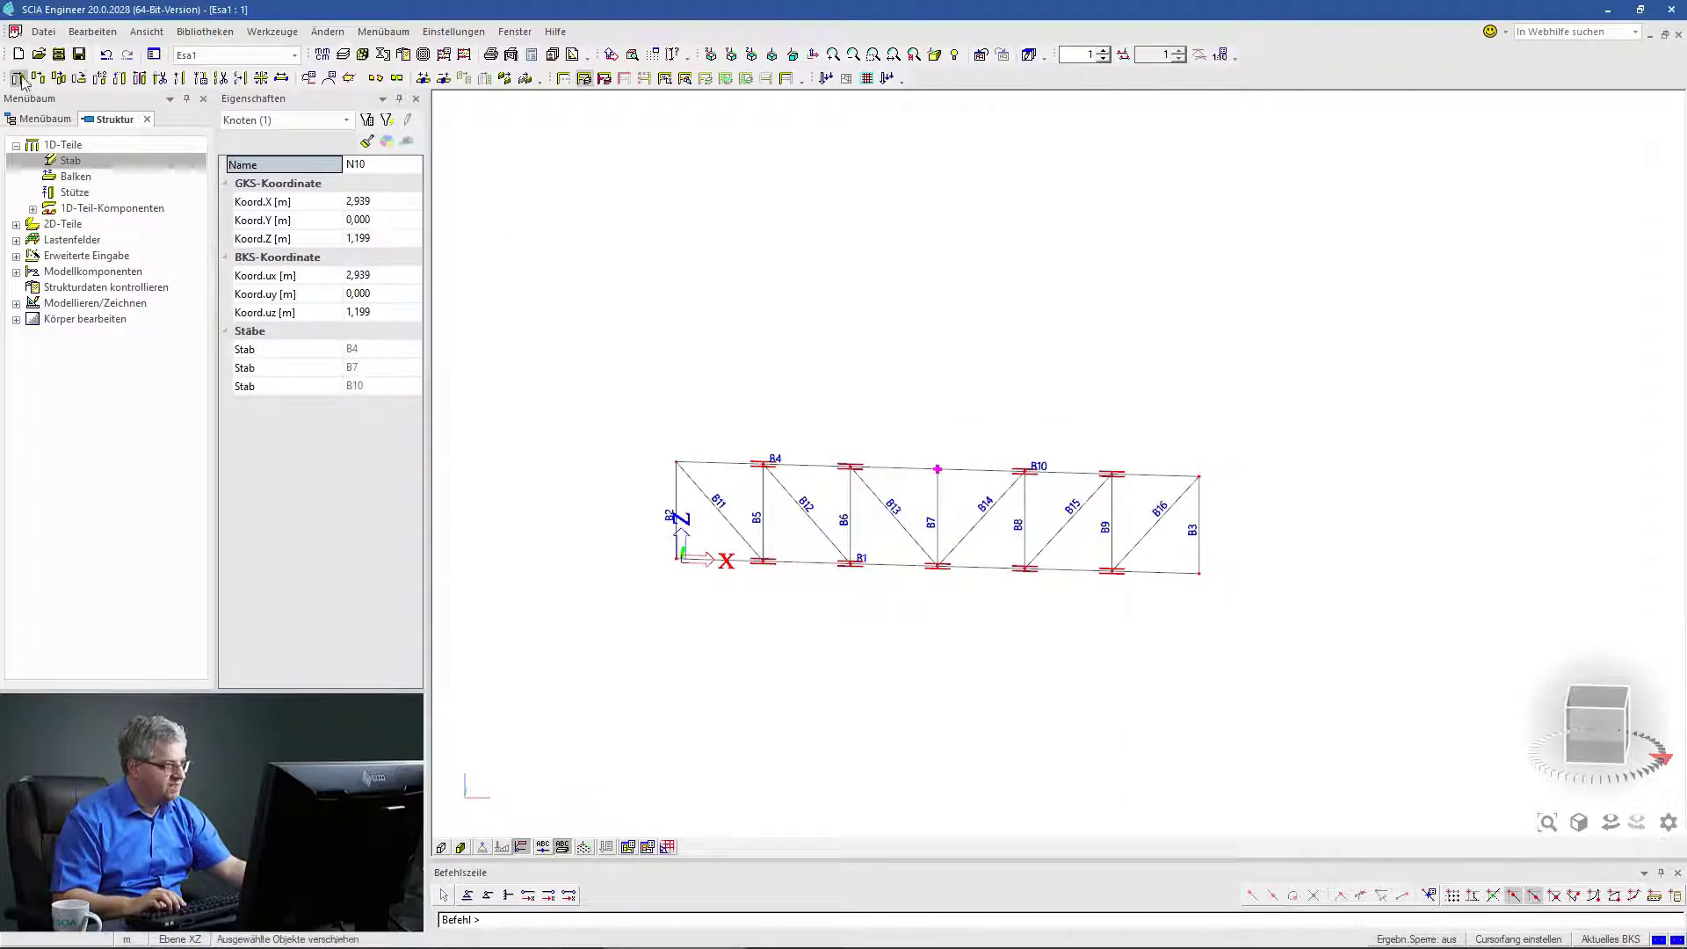
pyautogui.click(939, 471)
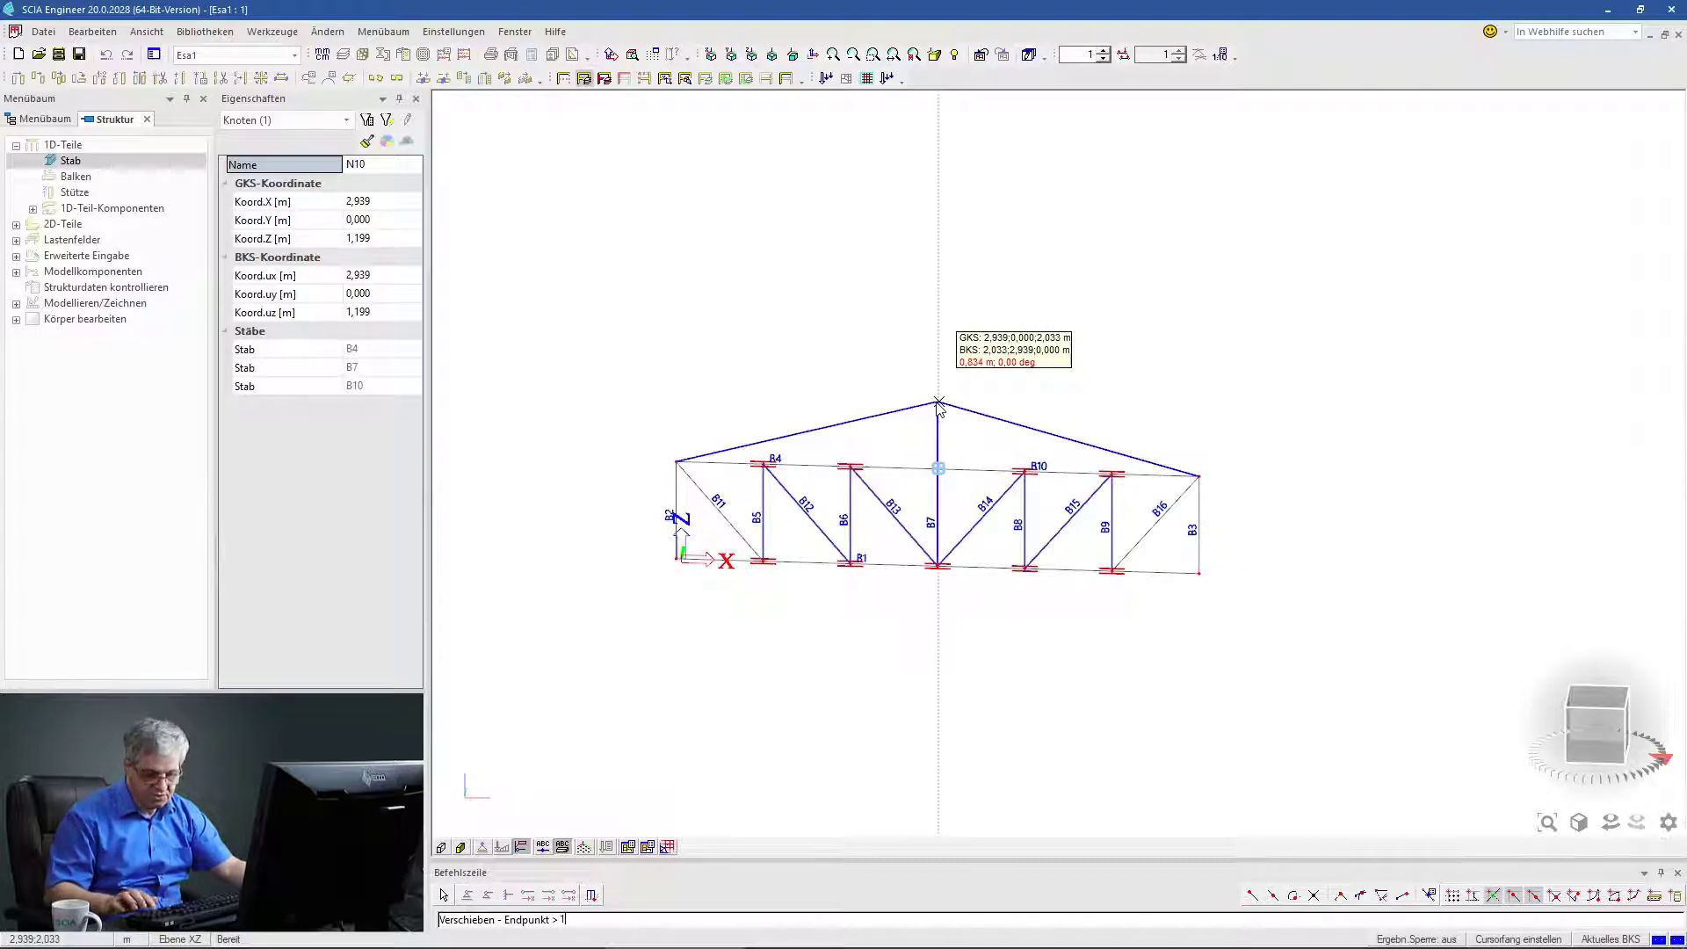
pyautogui.write('1')
pyautogui.press('Return')
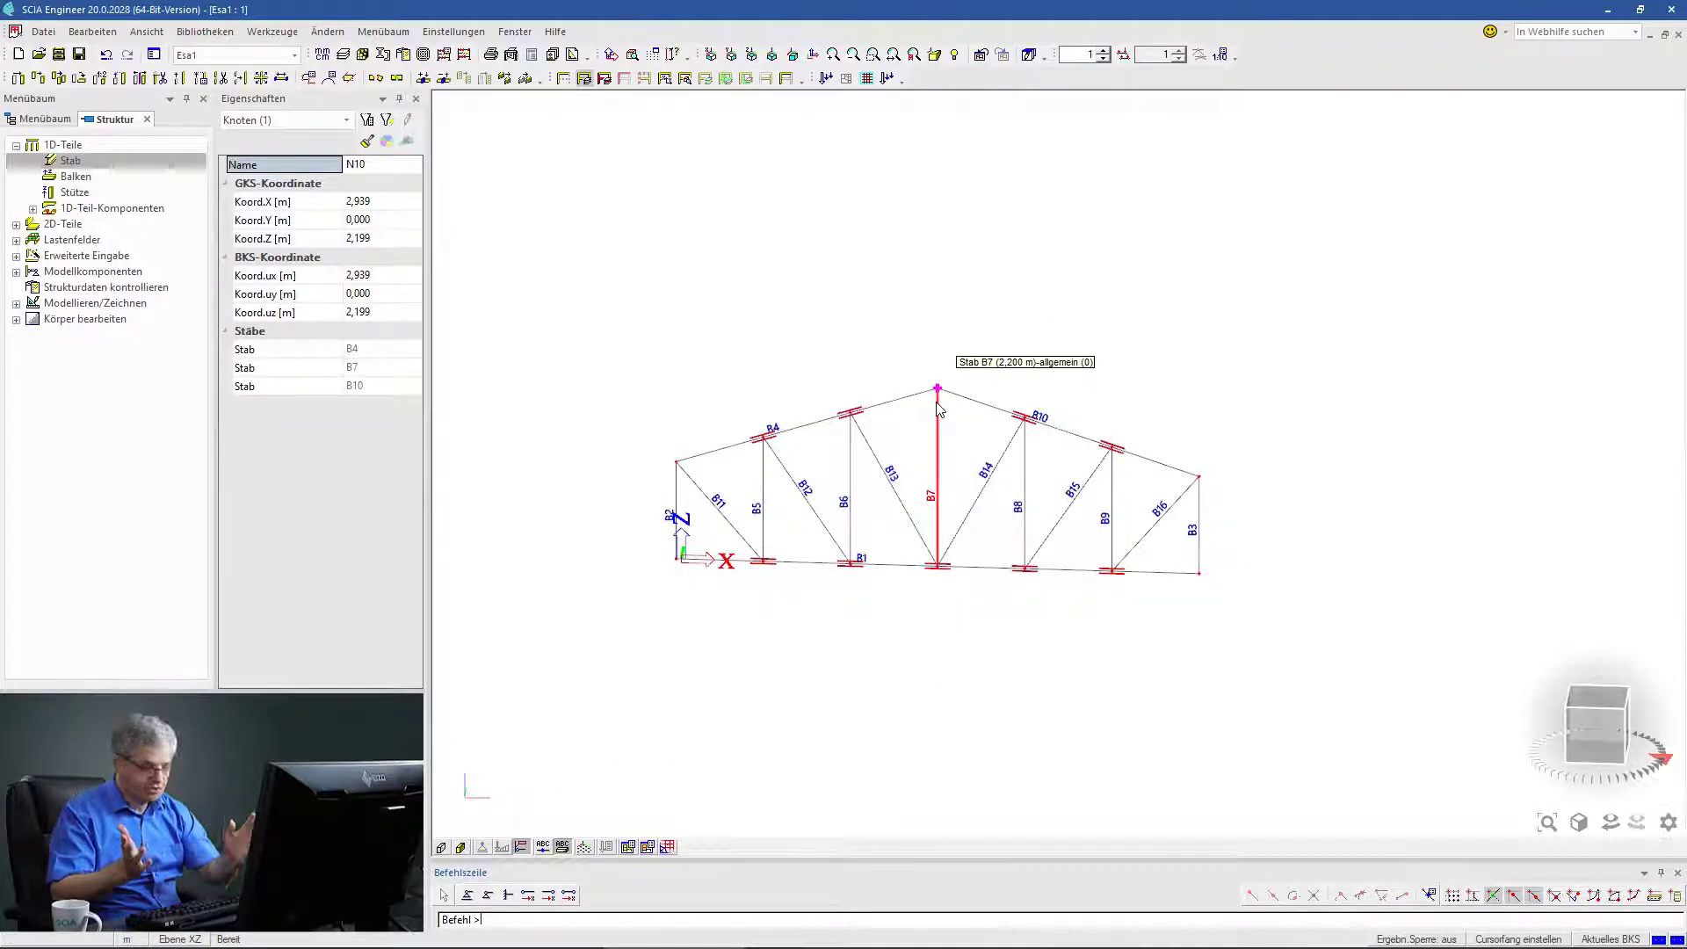
pyautogui.press('Escape')
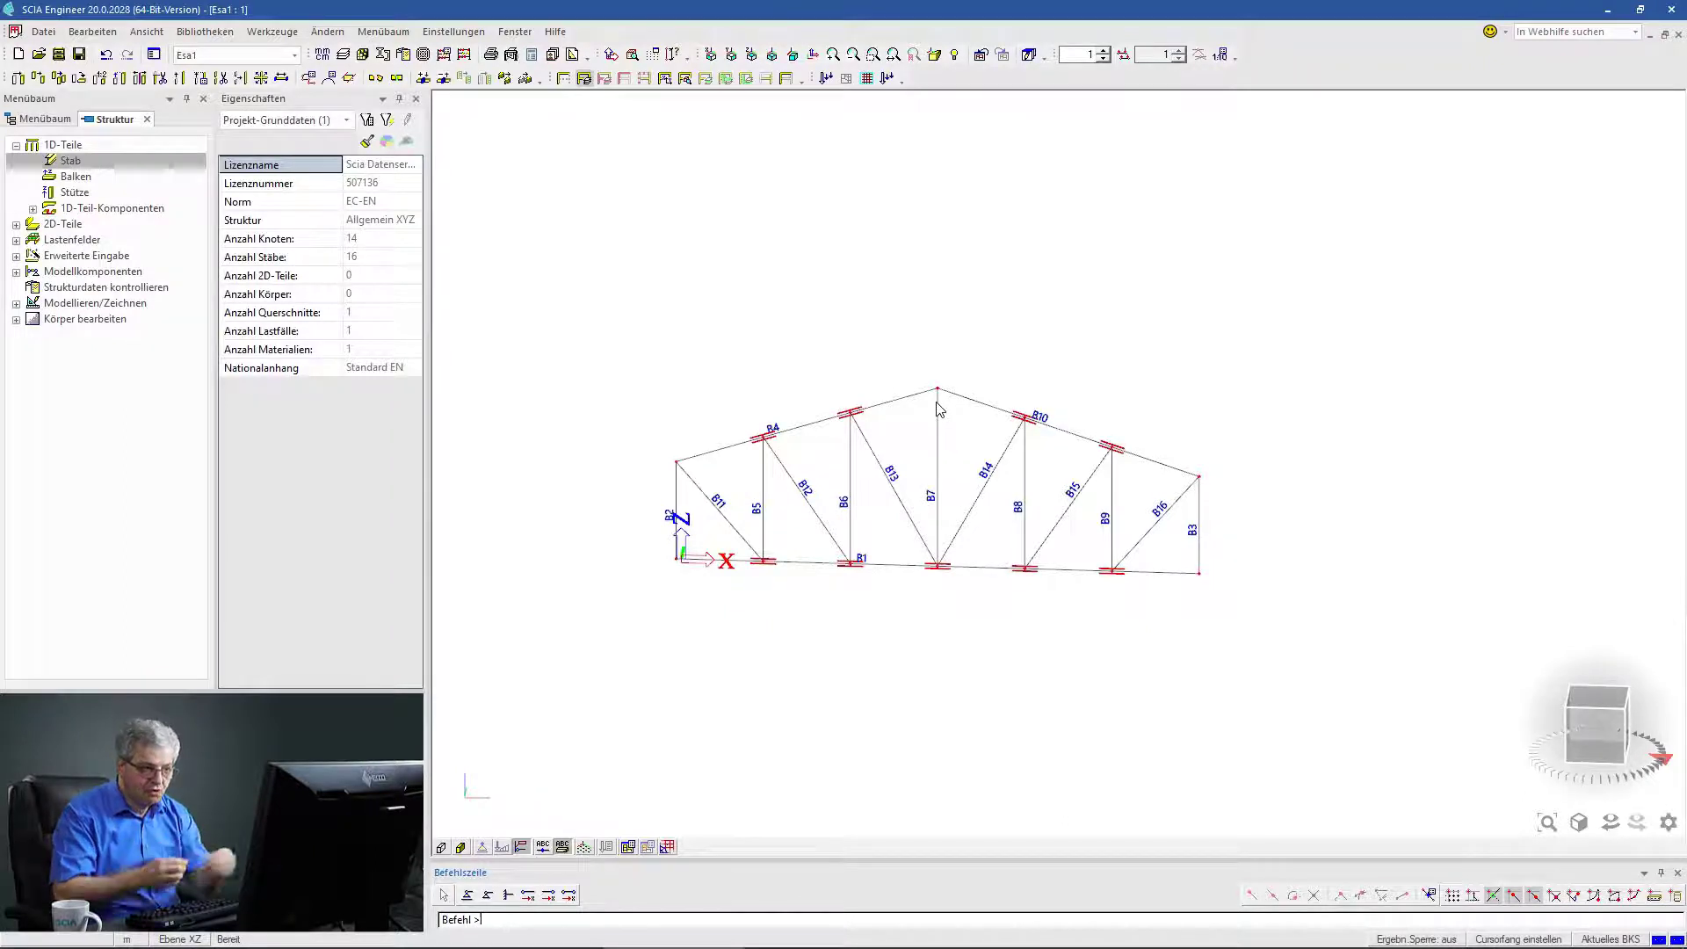
# Check the linked node at the top of post B5 and turn on the node name labels.
pyautogui.click(763, 436)
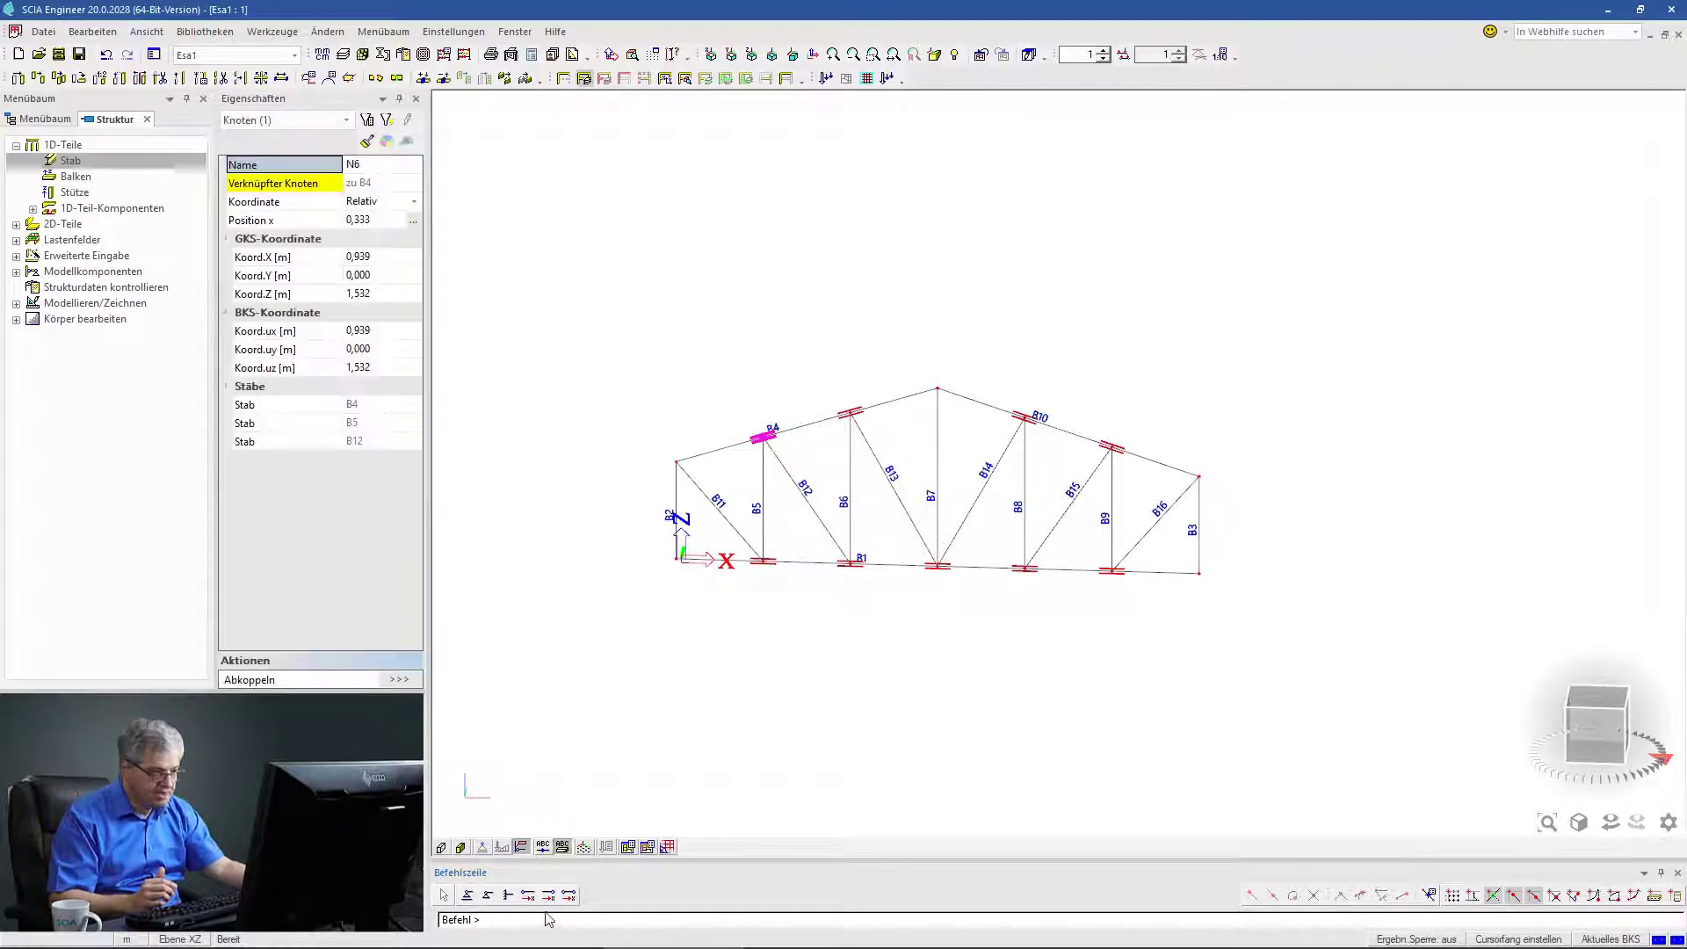
pyautogui.click(541, 847)
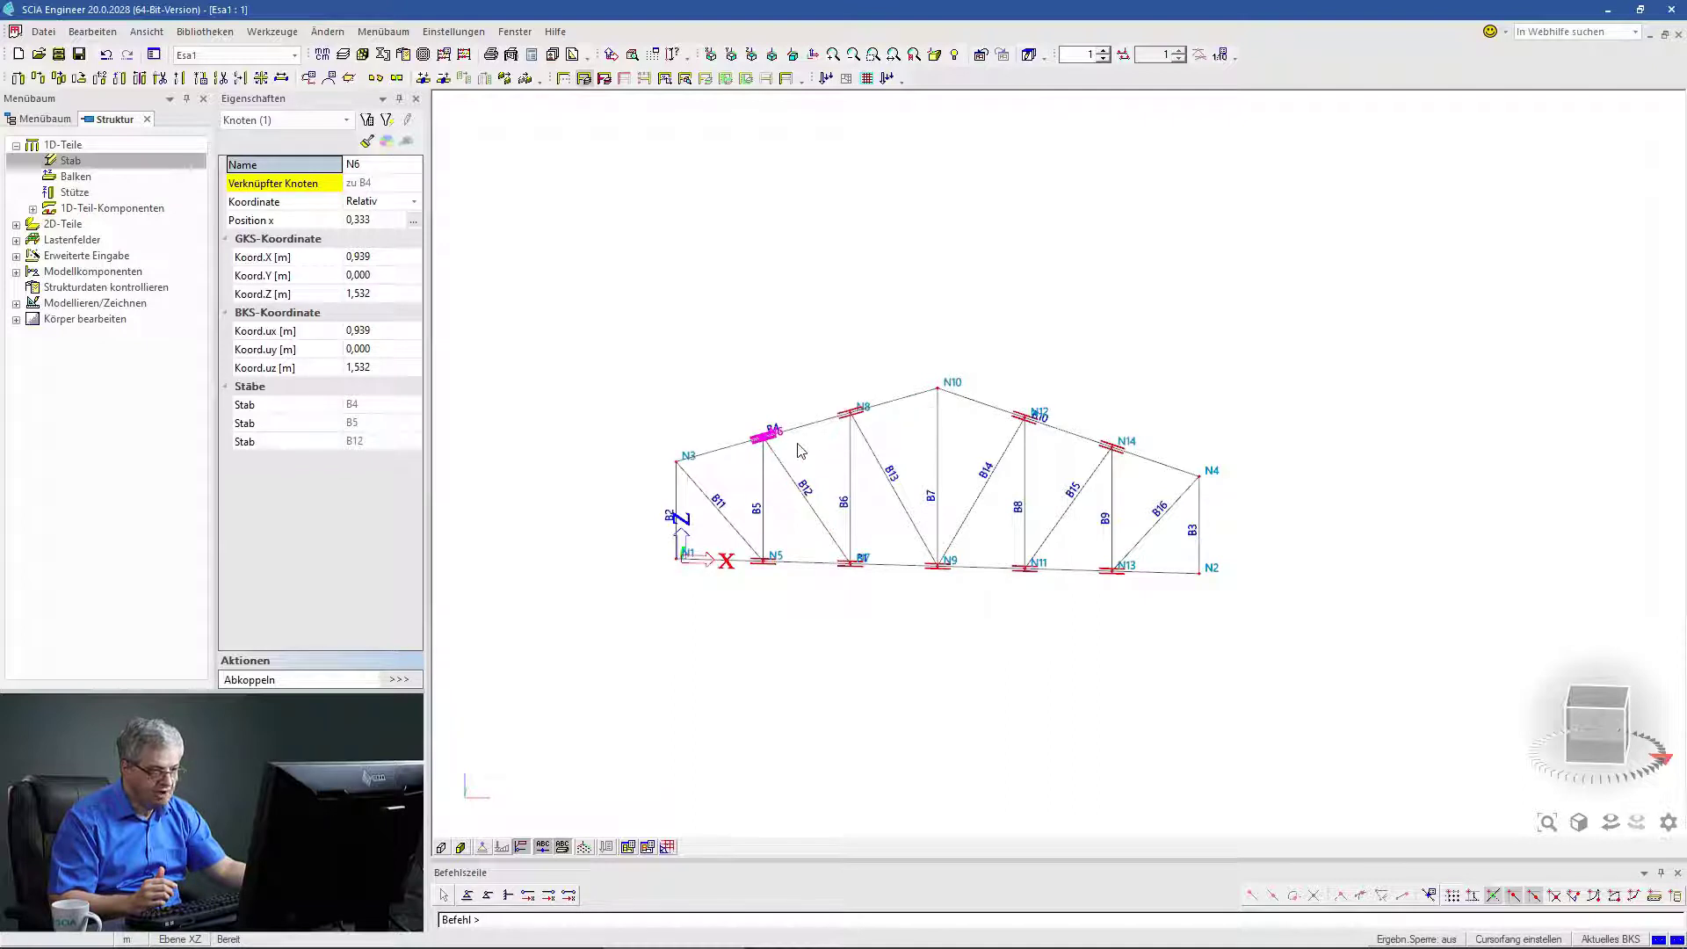
pyautogui.scroll(3, 822, 431)
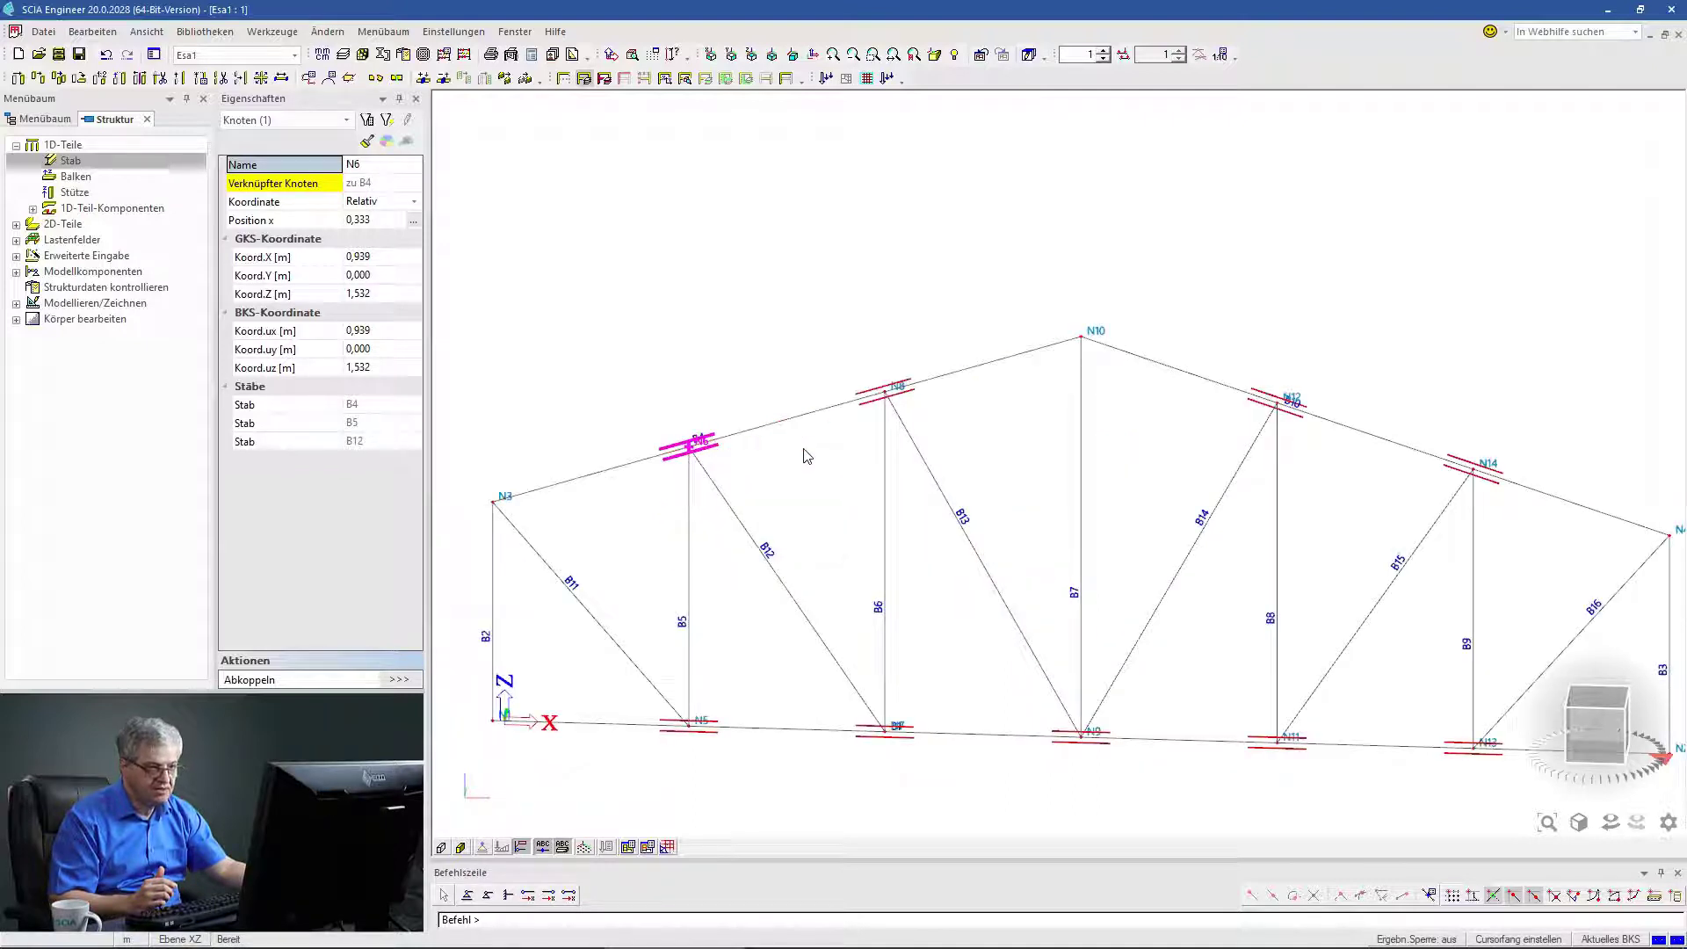
pyautogui.press('Escape')
# Delete all members and nodes of the truss.
pyautogui.scroll(-6, 1072, 519)
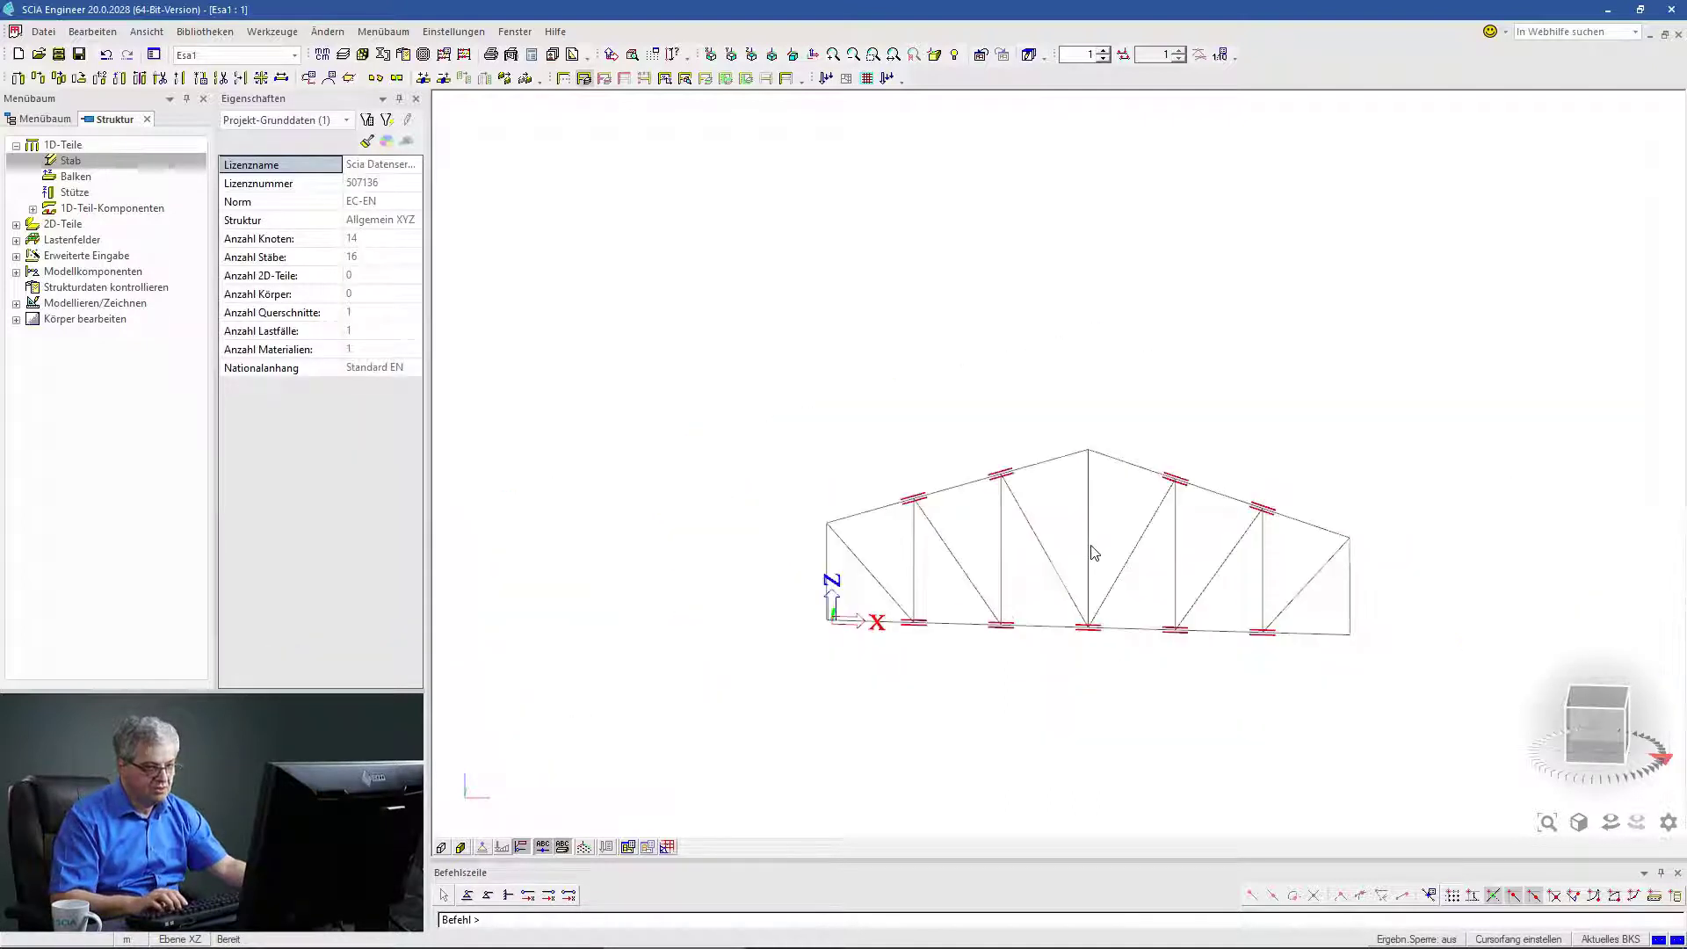
pyautogui.moveTo(1243, 621); pyautogui.dragTo(926, 478)
pyautogui.press('Delete')
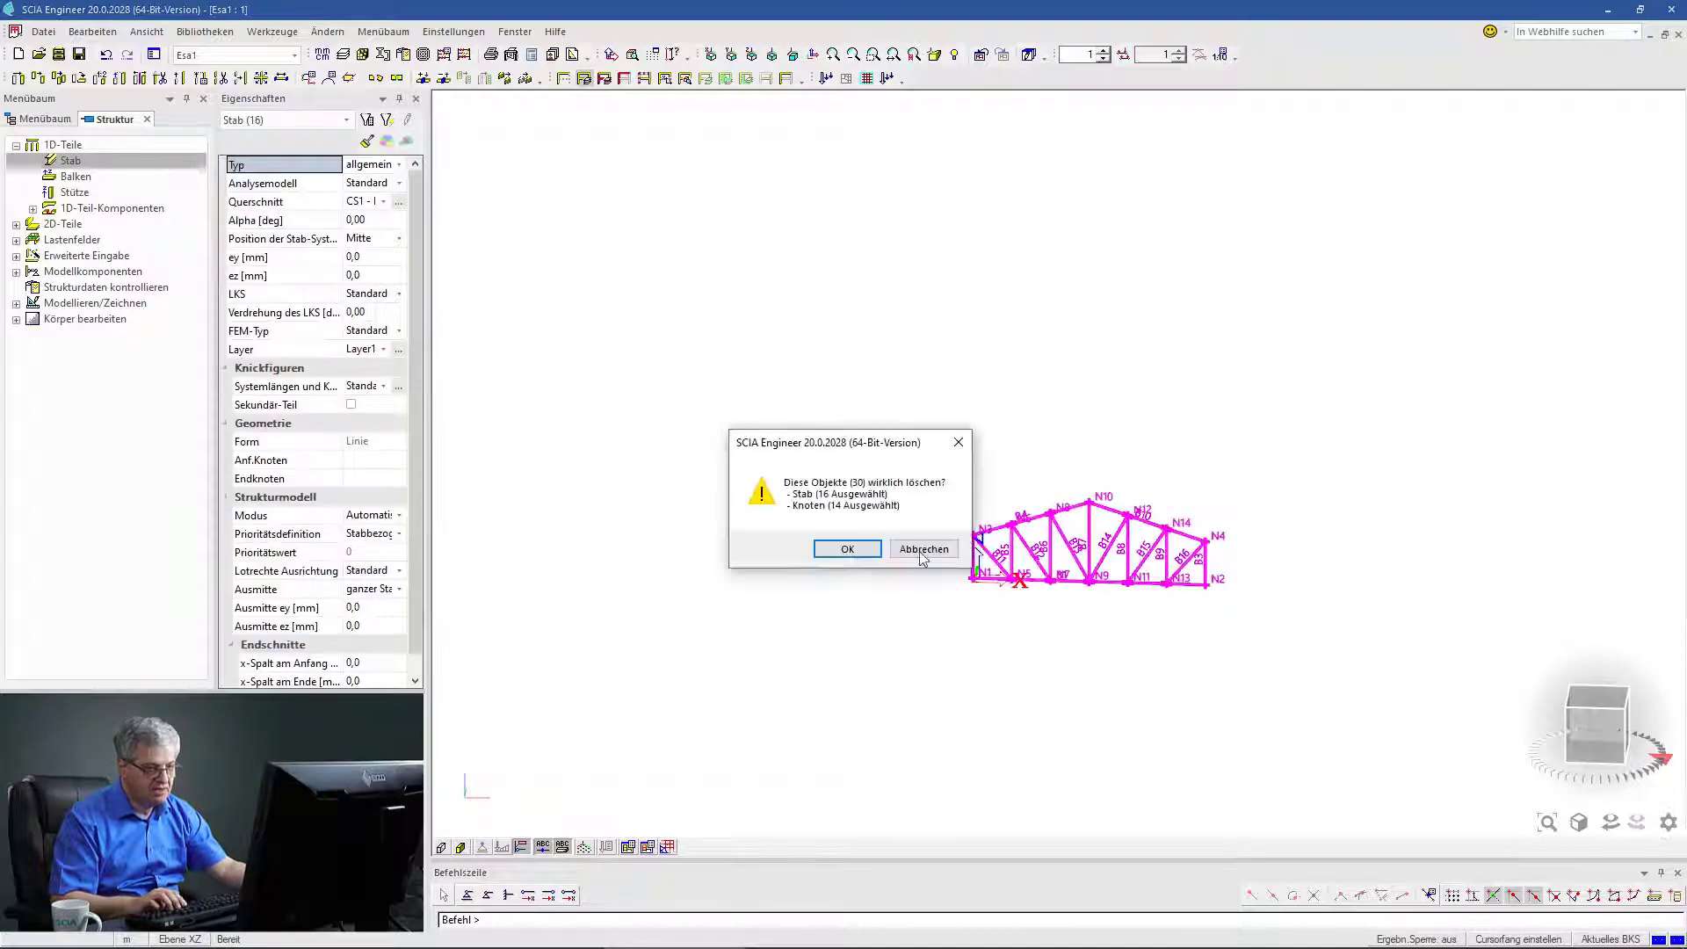
pyautogui.click(849, 549)
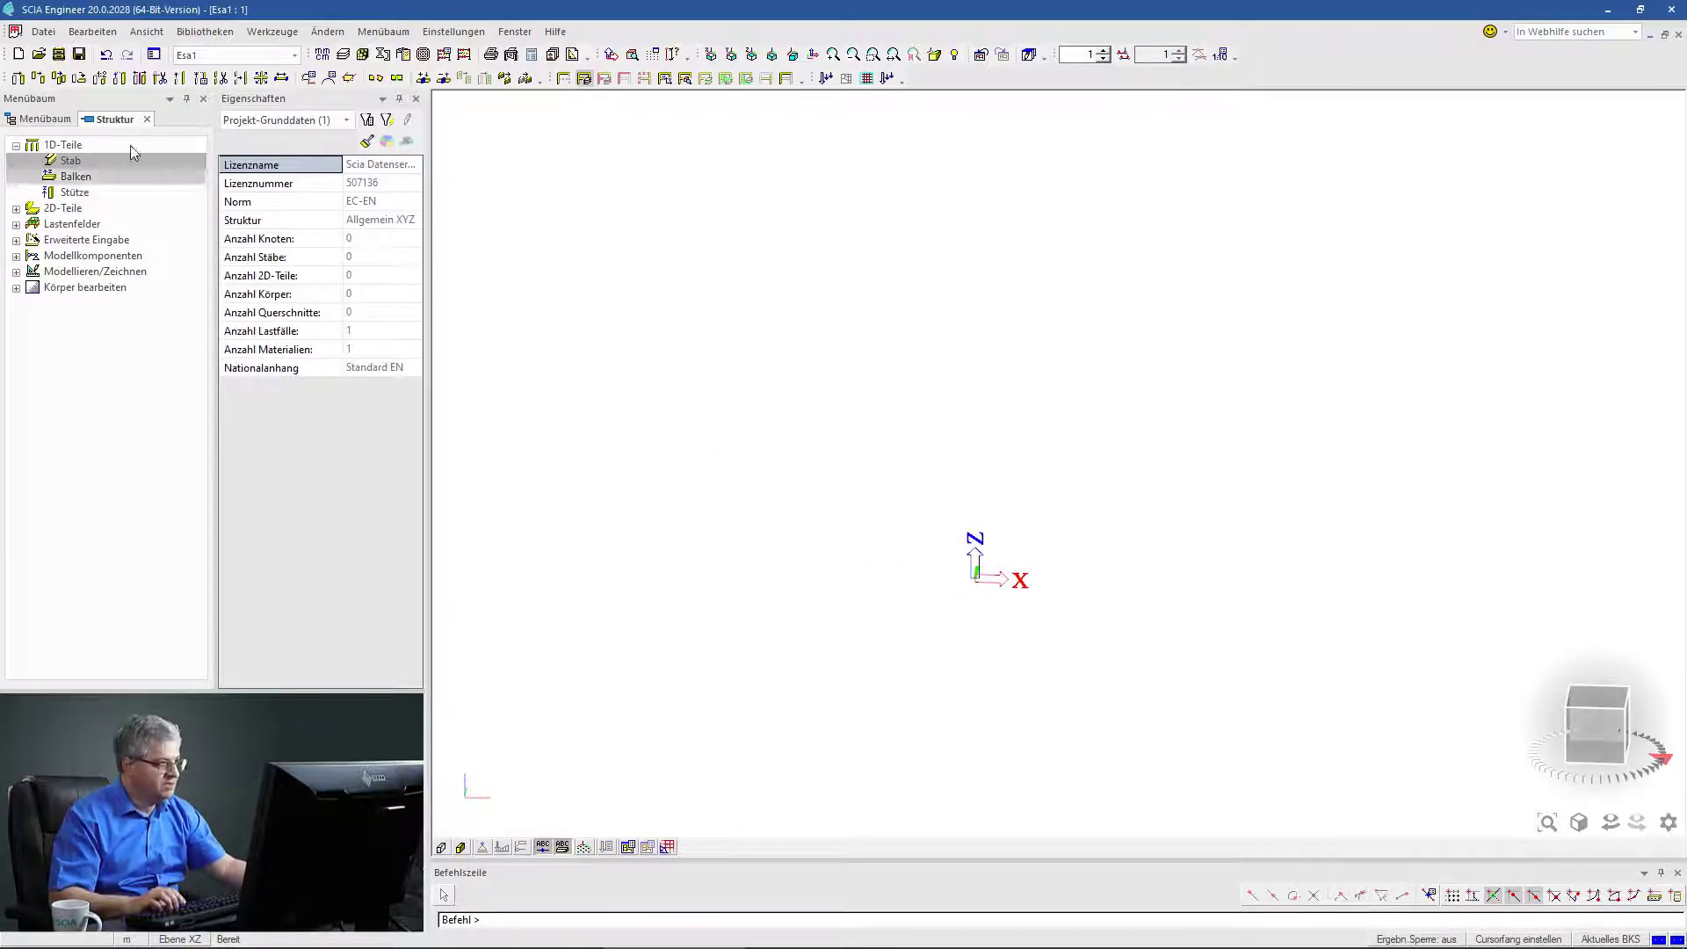
pyautogui.hotkey('ctrl', 'm')
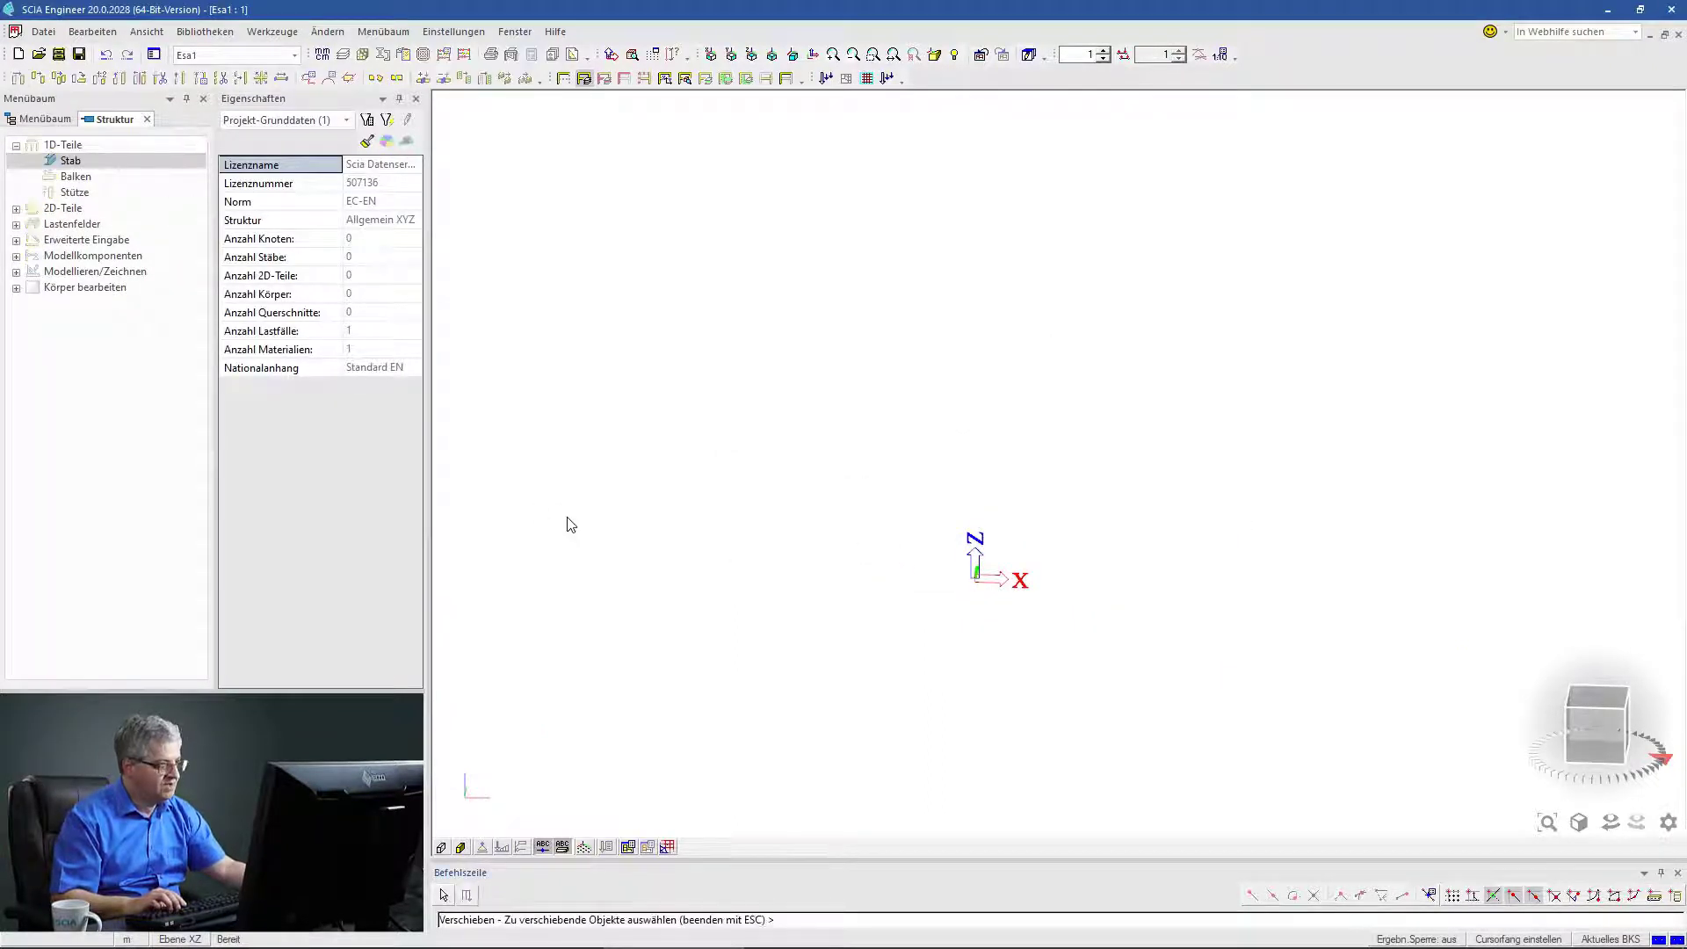
pyautogui.press('Escape')
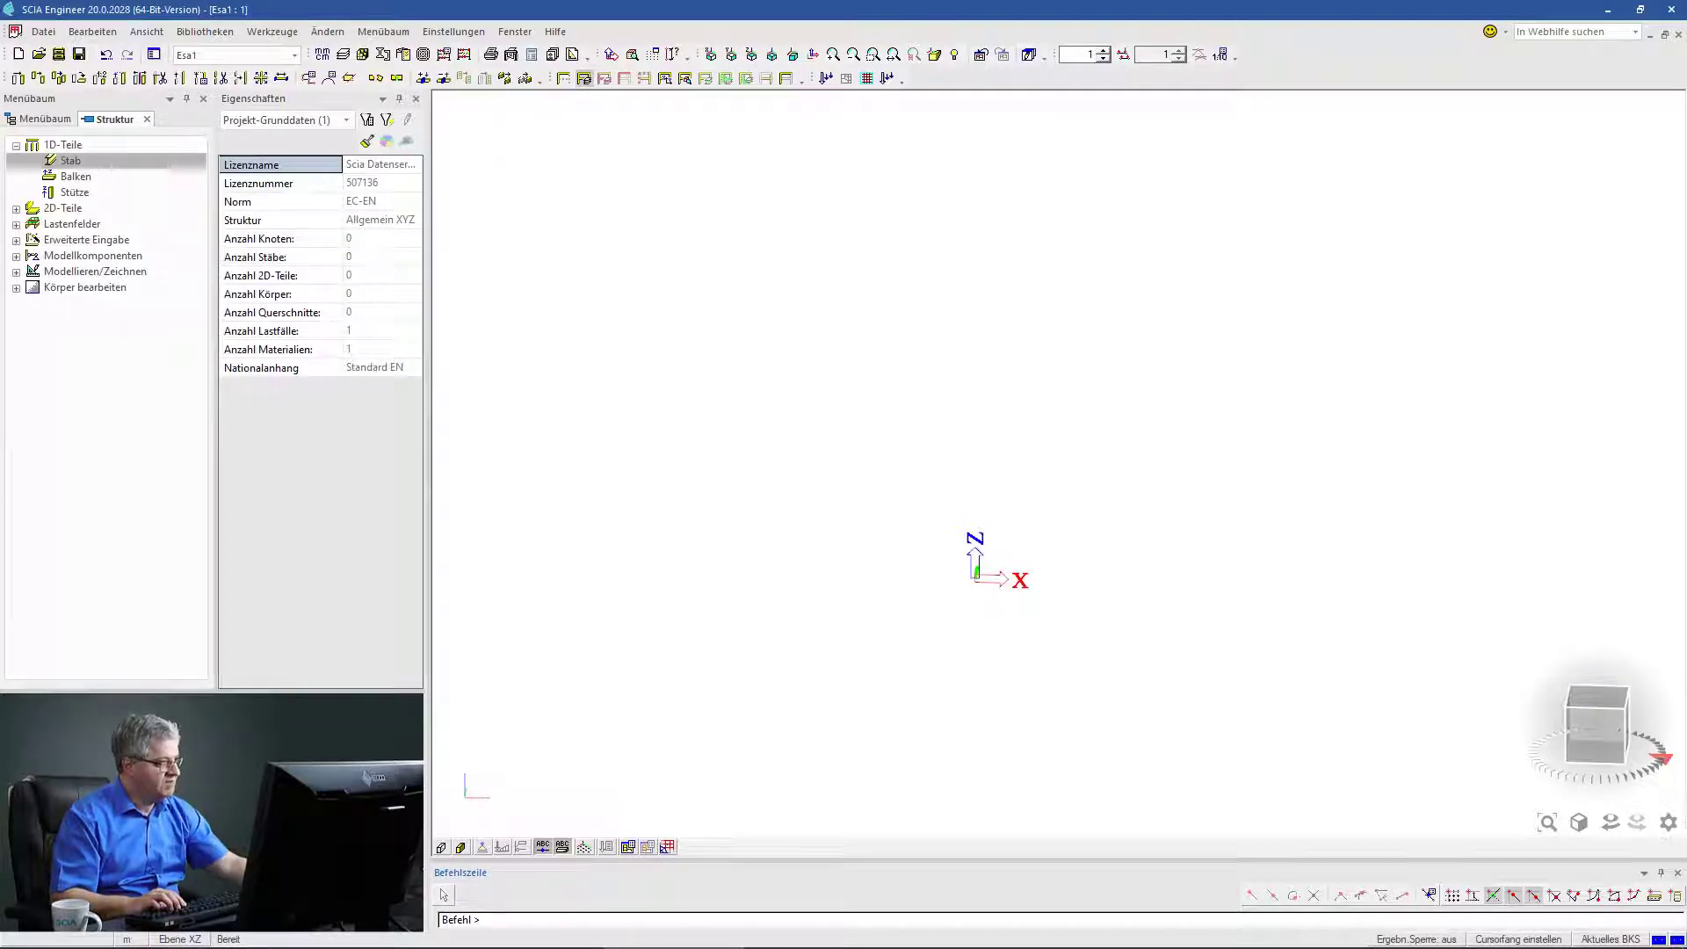
# Draw two collinear IPE240 members in the XZ plane, the second about 10.05 m long and overlapping the end of the first.
pyautogui.doubleClick(101, 162)
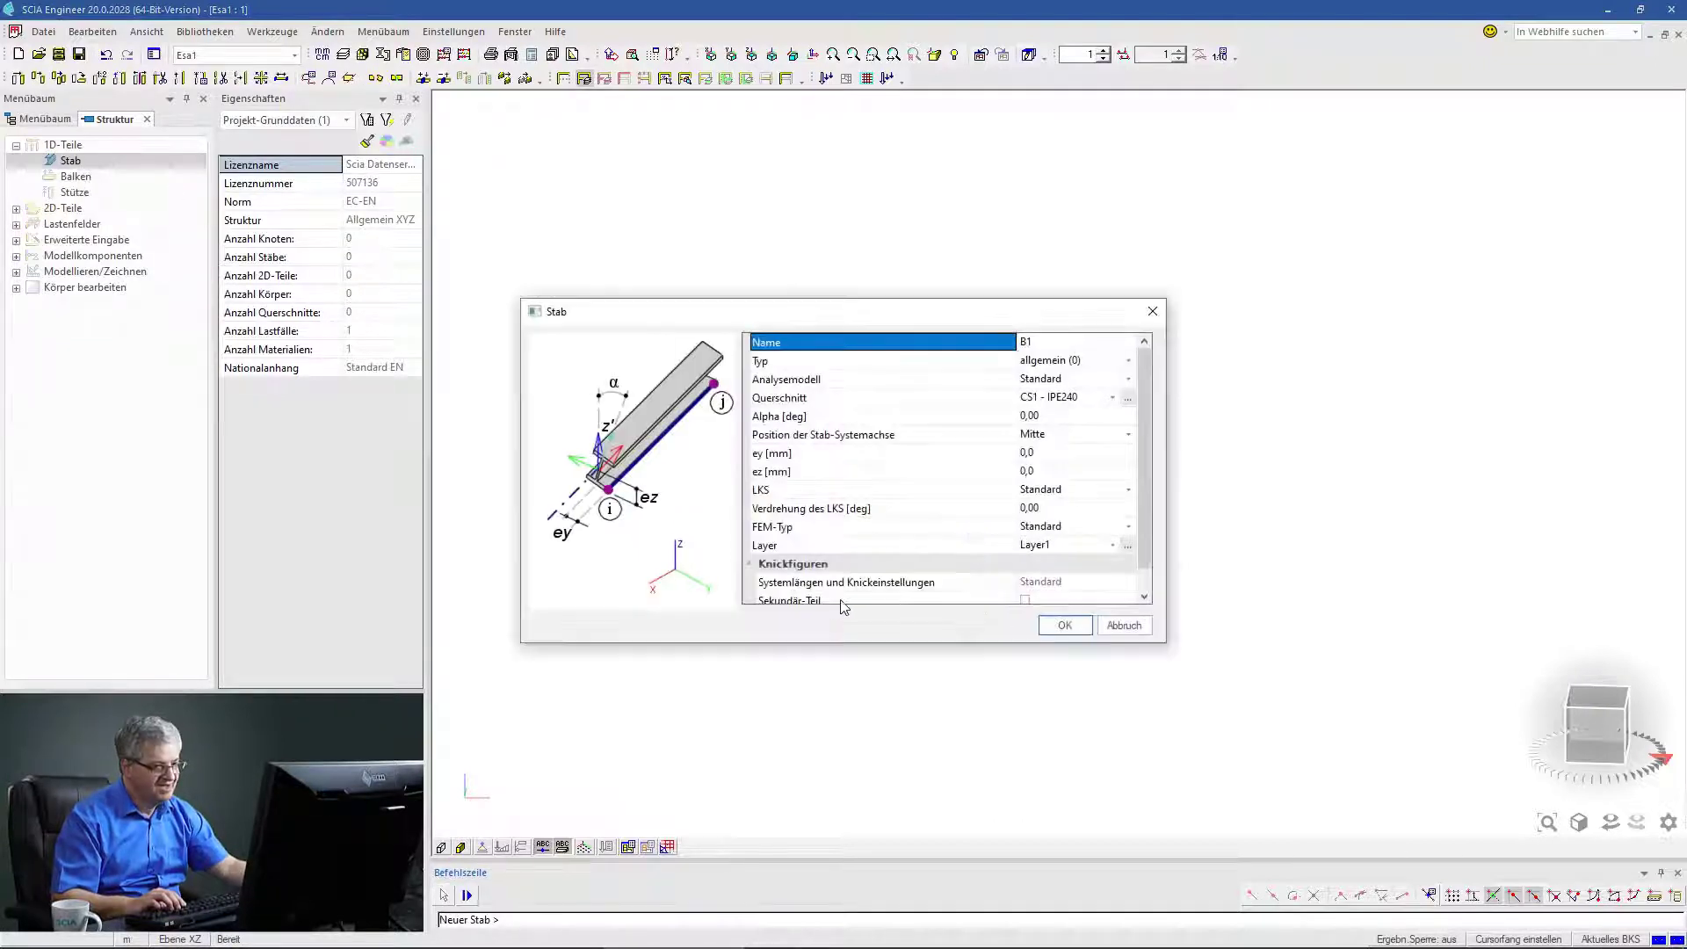
pyautogui.click(1060, 626)
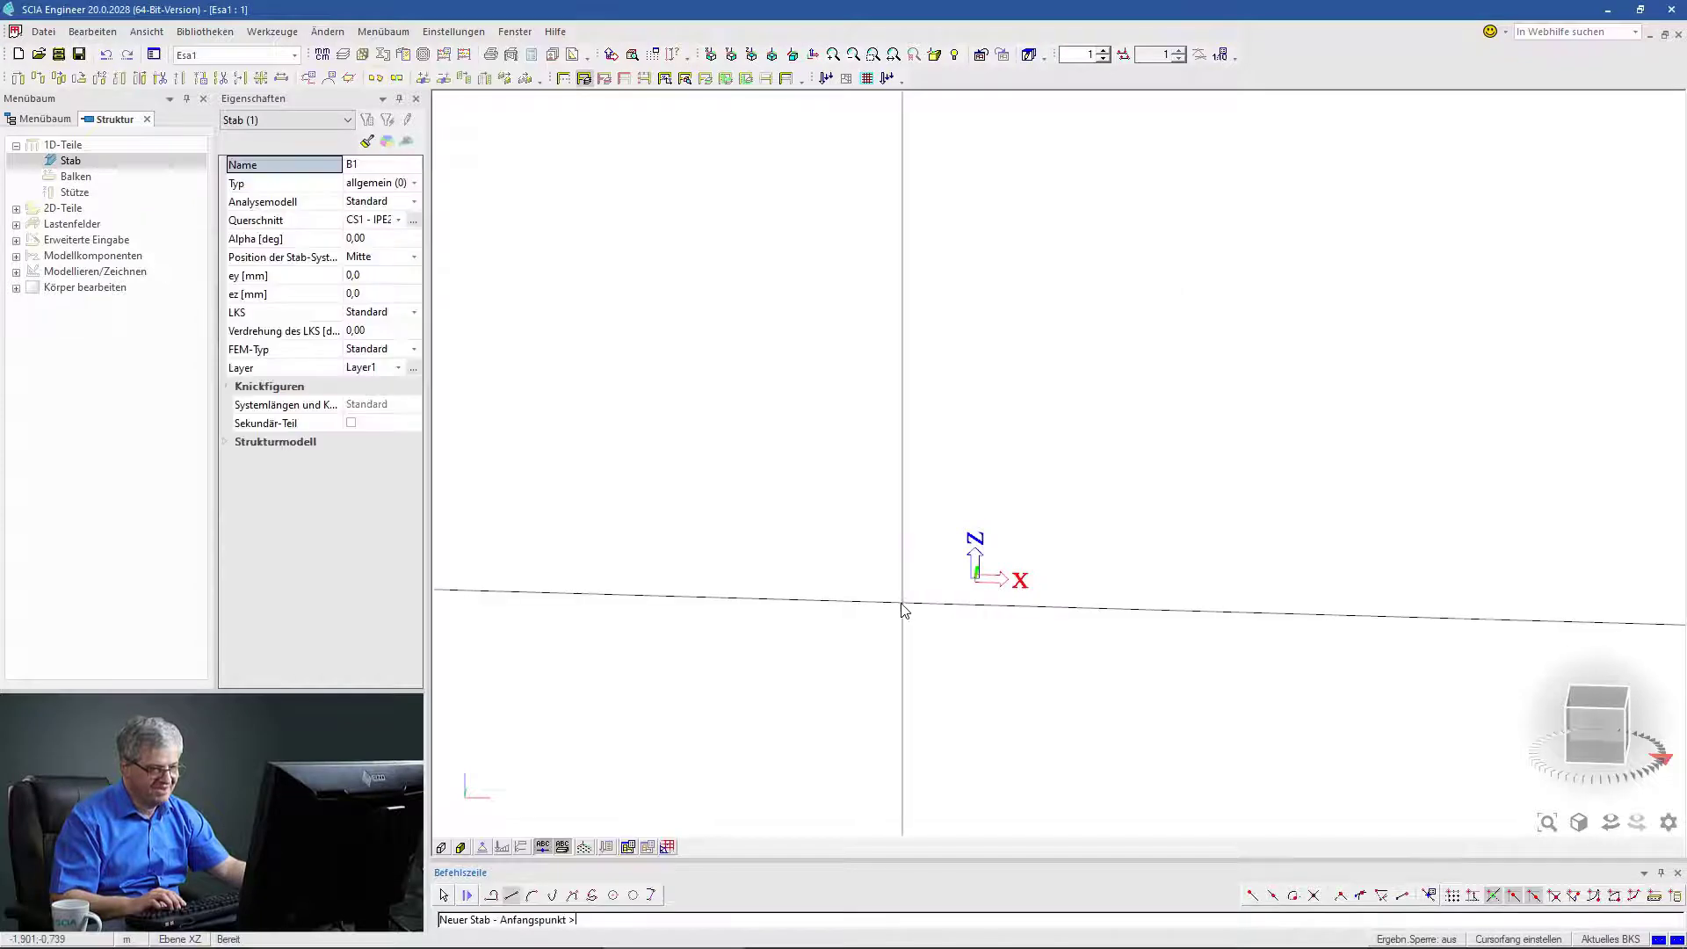
pyautogui.click(760, 532)
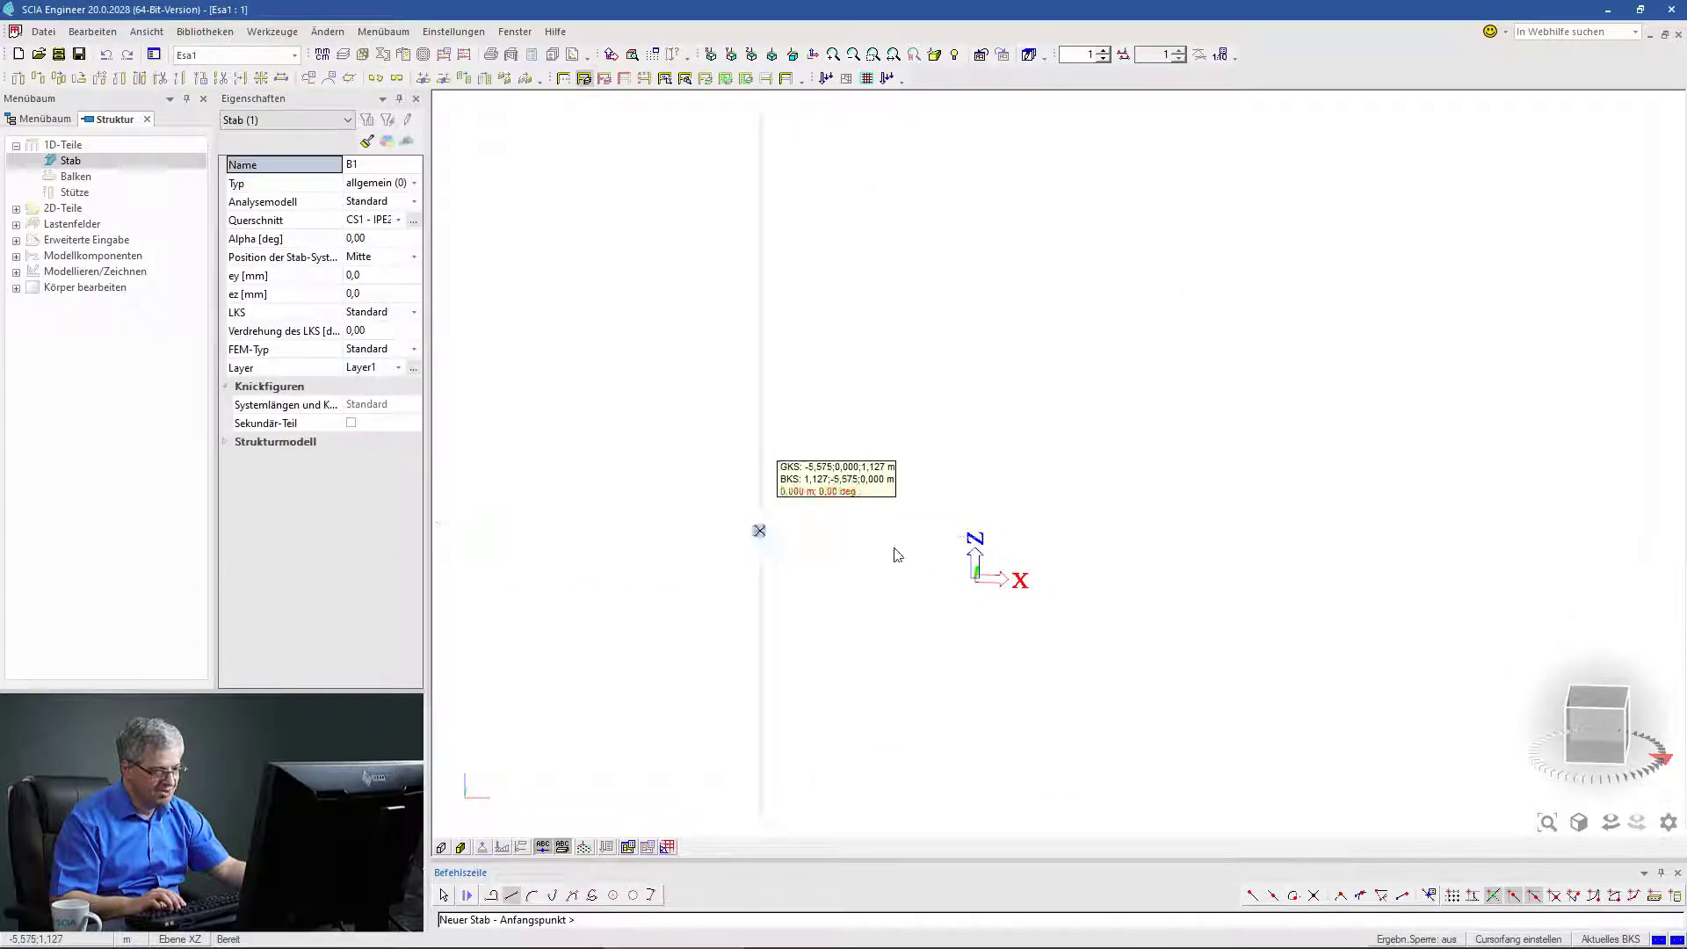
pyautogui.click(1036, 538)
pyautogui.click(1355, 549)
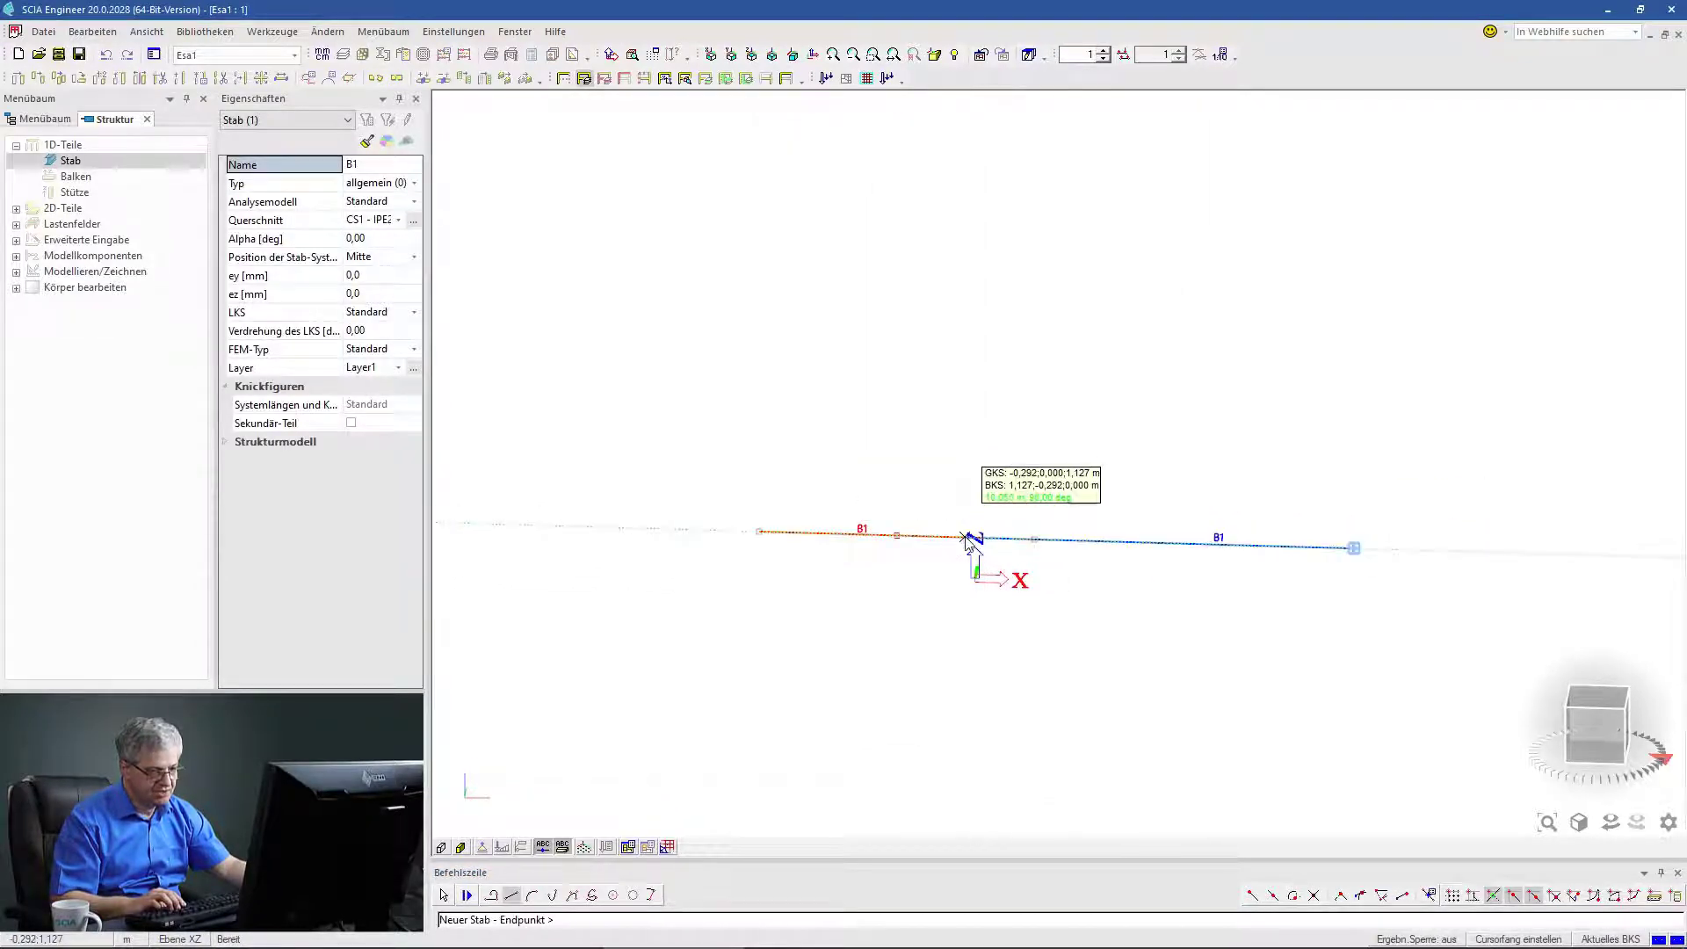
pyautogui.click(967, 538)
pyautogui.press('Escape')
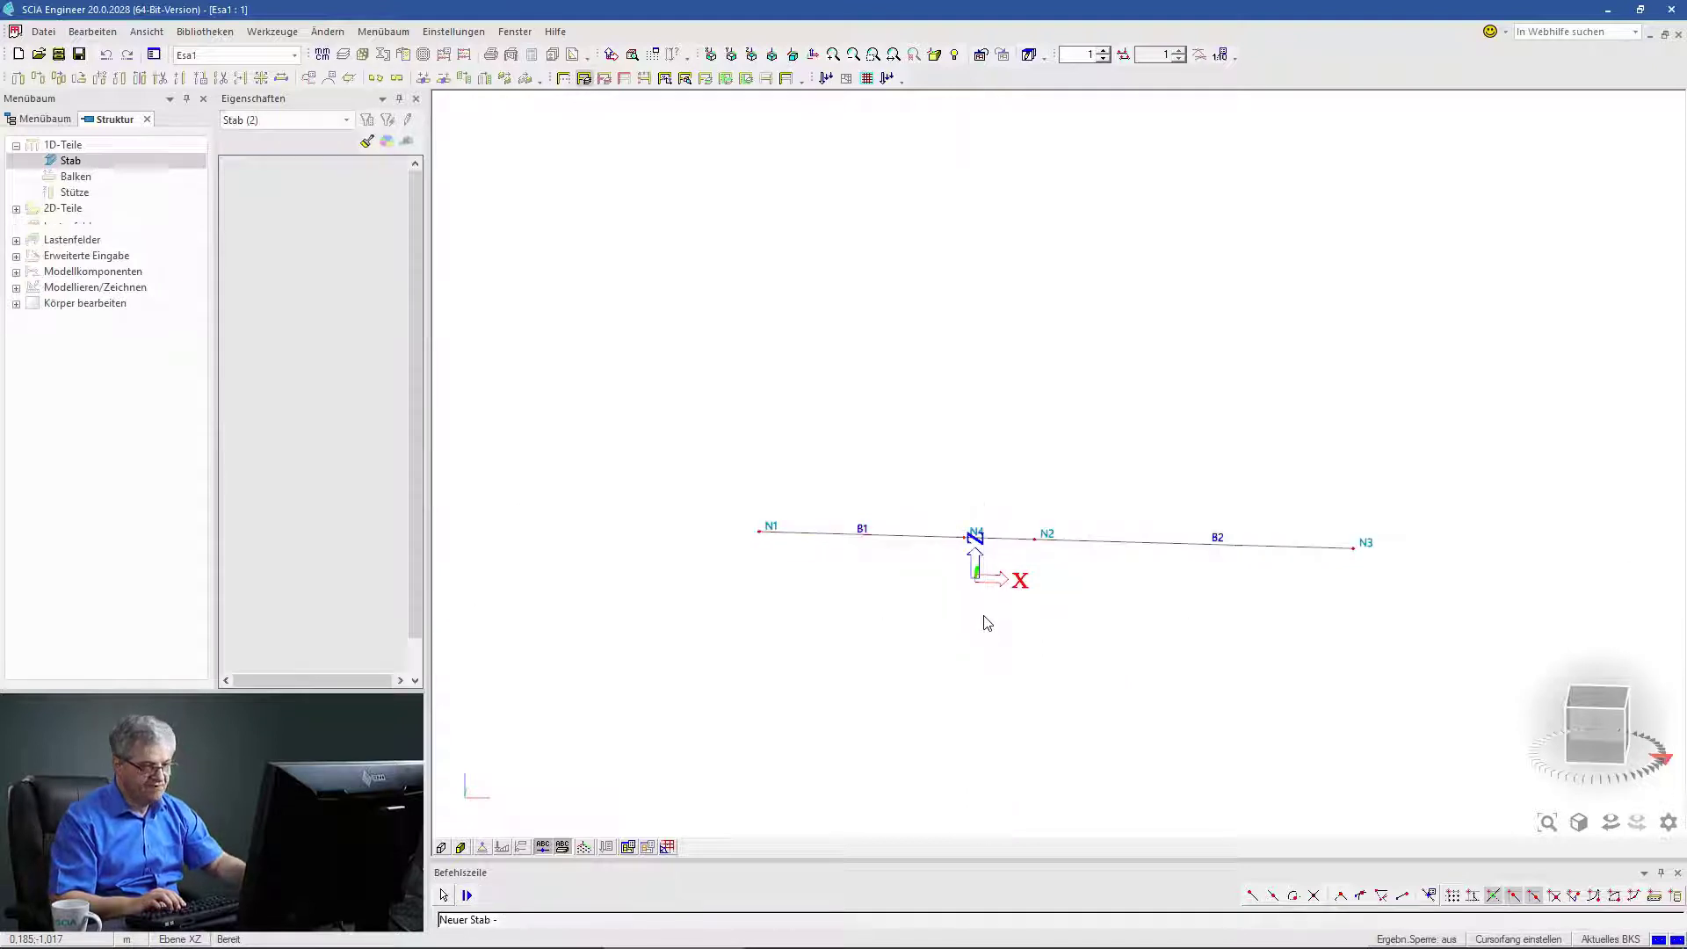
# Check nodes N4 and N2 in the overlap to see which member each one belongs to.
pyautogui.moveTo(937, 508); pyautogui.dragTo(982, 555)
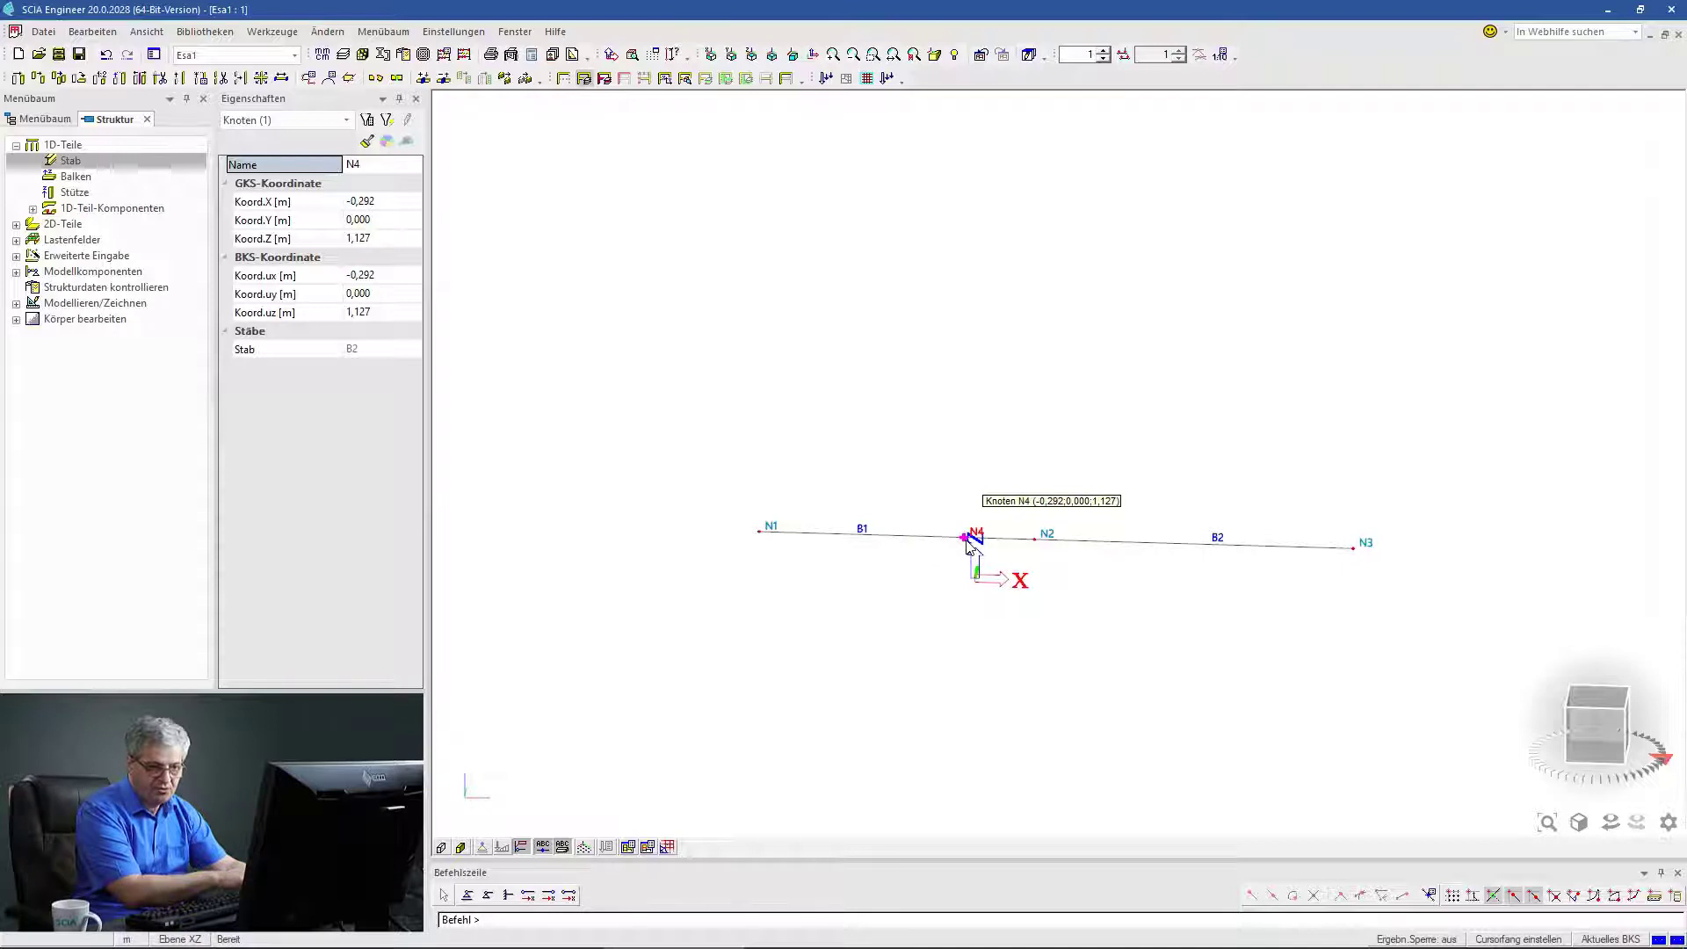
pyautogui.press('Escape')
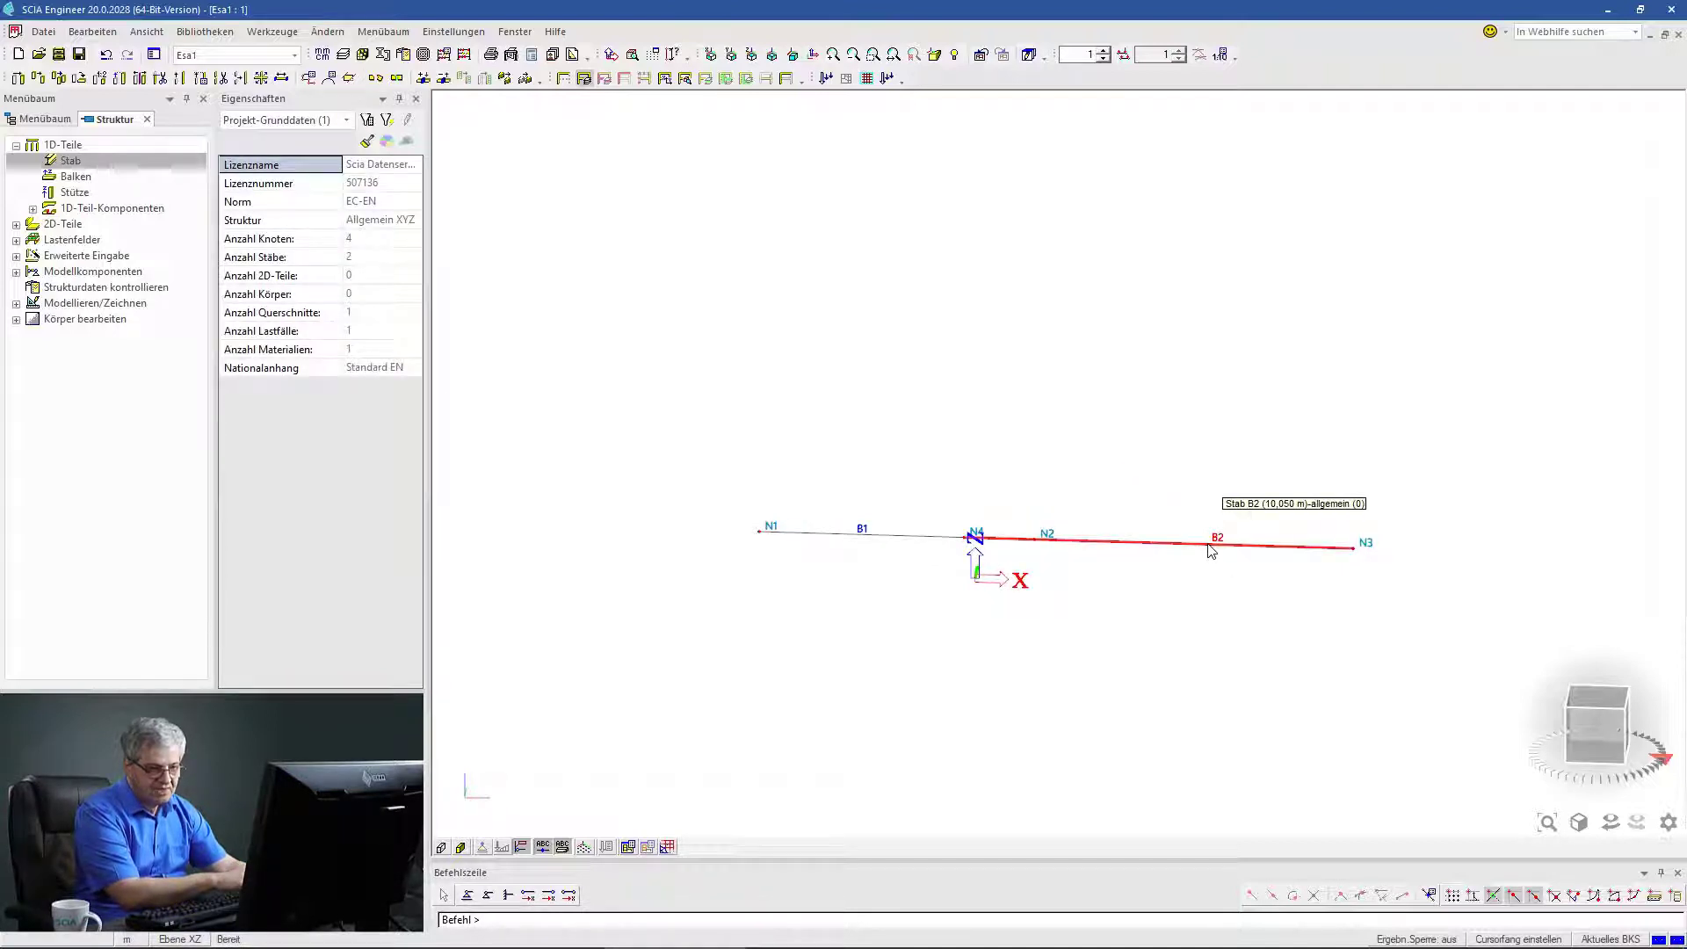
pyautogui.click(1035, 538)
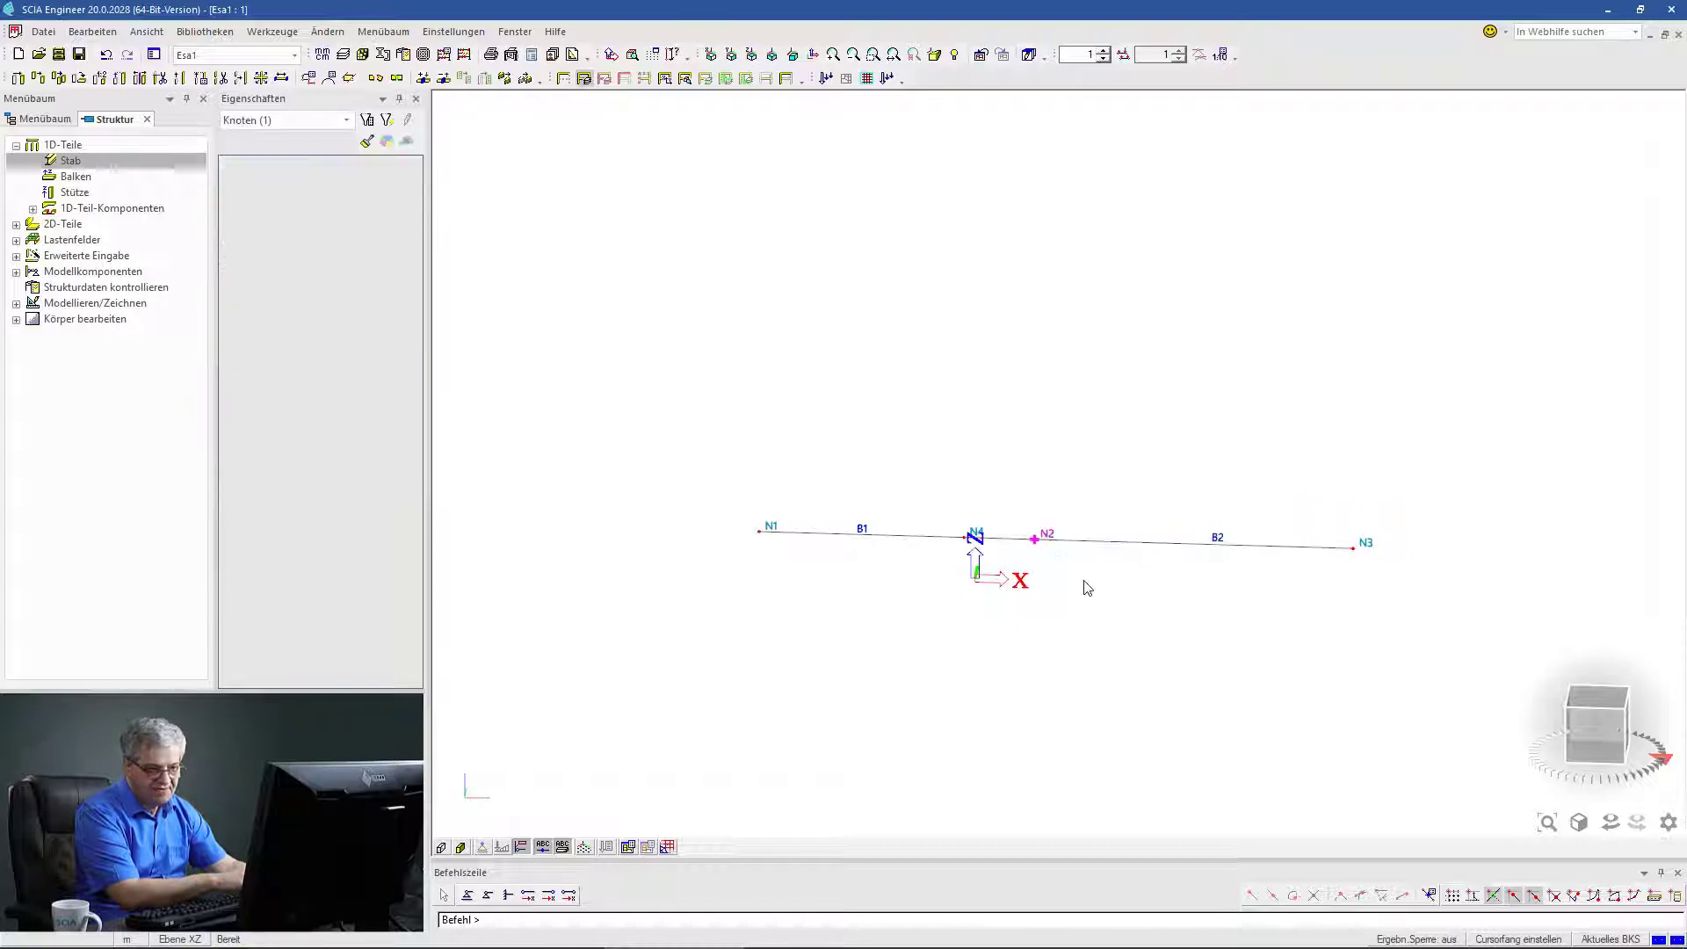
pyautogui.press('Escape')
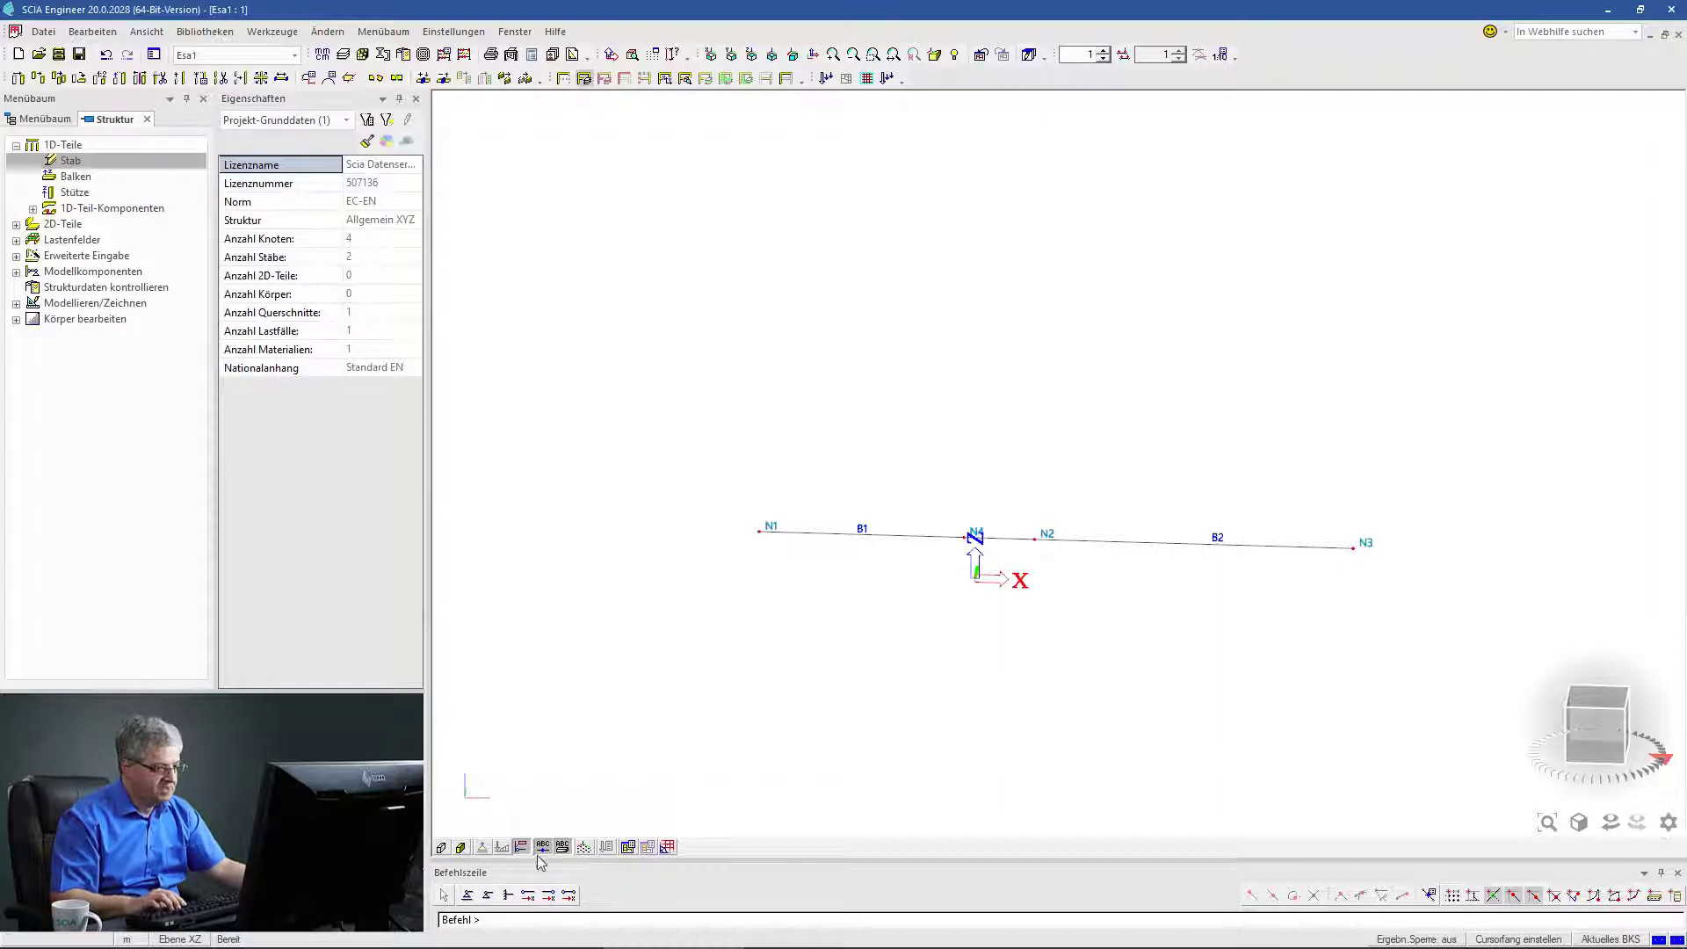
# Add fully rigid nodal supports at the outer nodes N1 and N3.
pyautogui.click(508, 894)
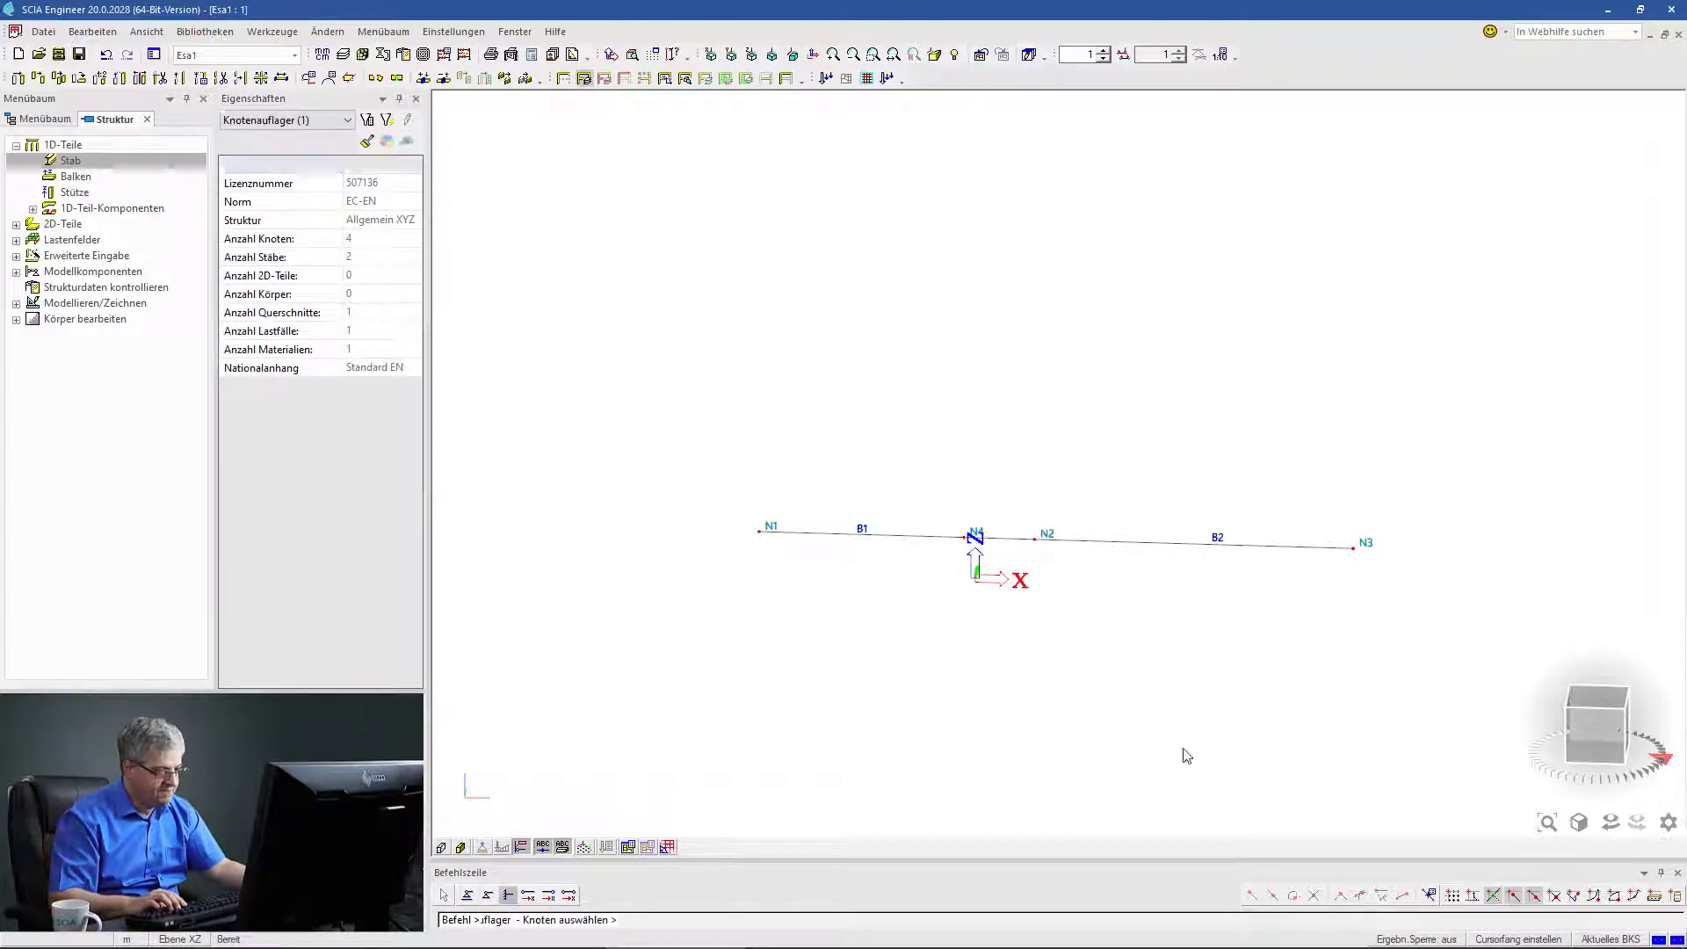
pyautogui.click(758, 532)
pyautogui.click(1352, 548)
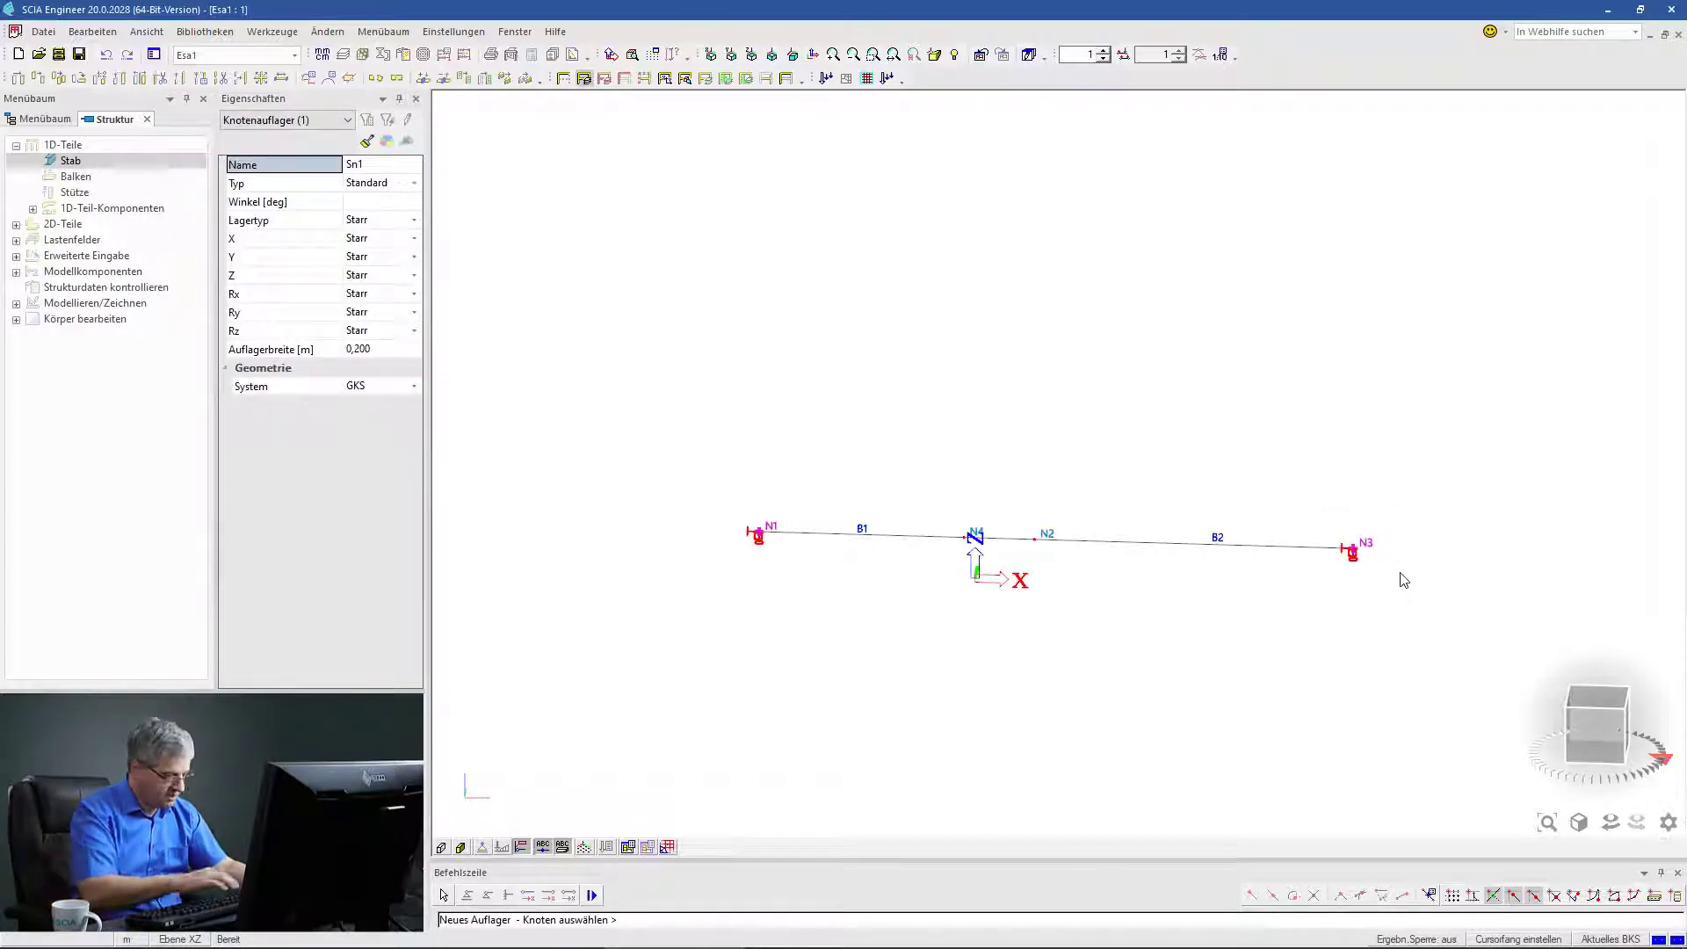
pyautogui.press('Escape')
pyautogui.press('Escape')
# Try to link all nodes and members of the model with each other.
pyautogui.click(423, 77)
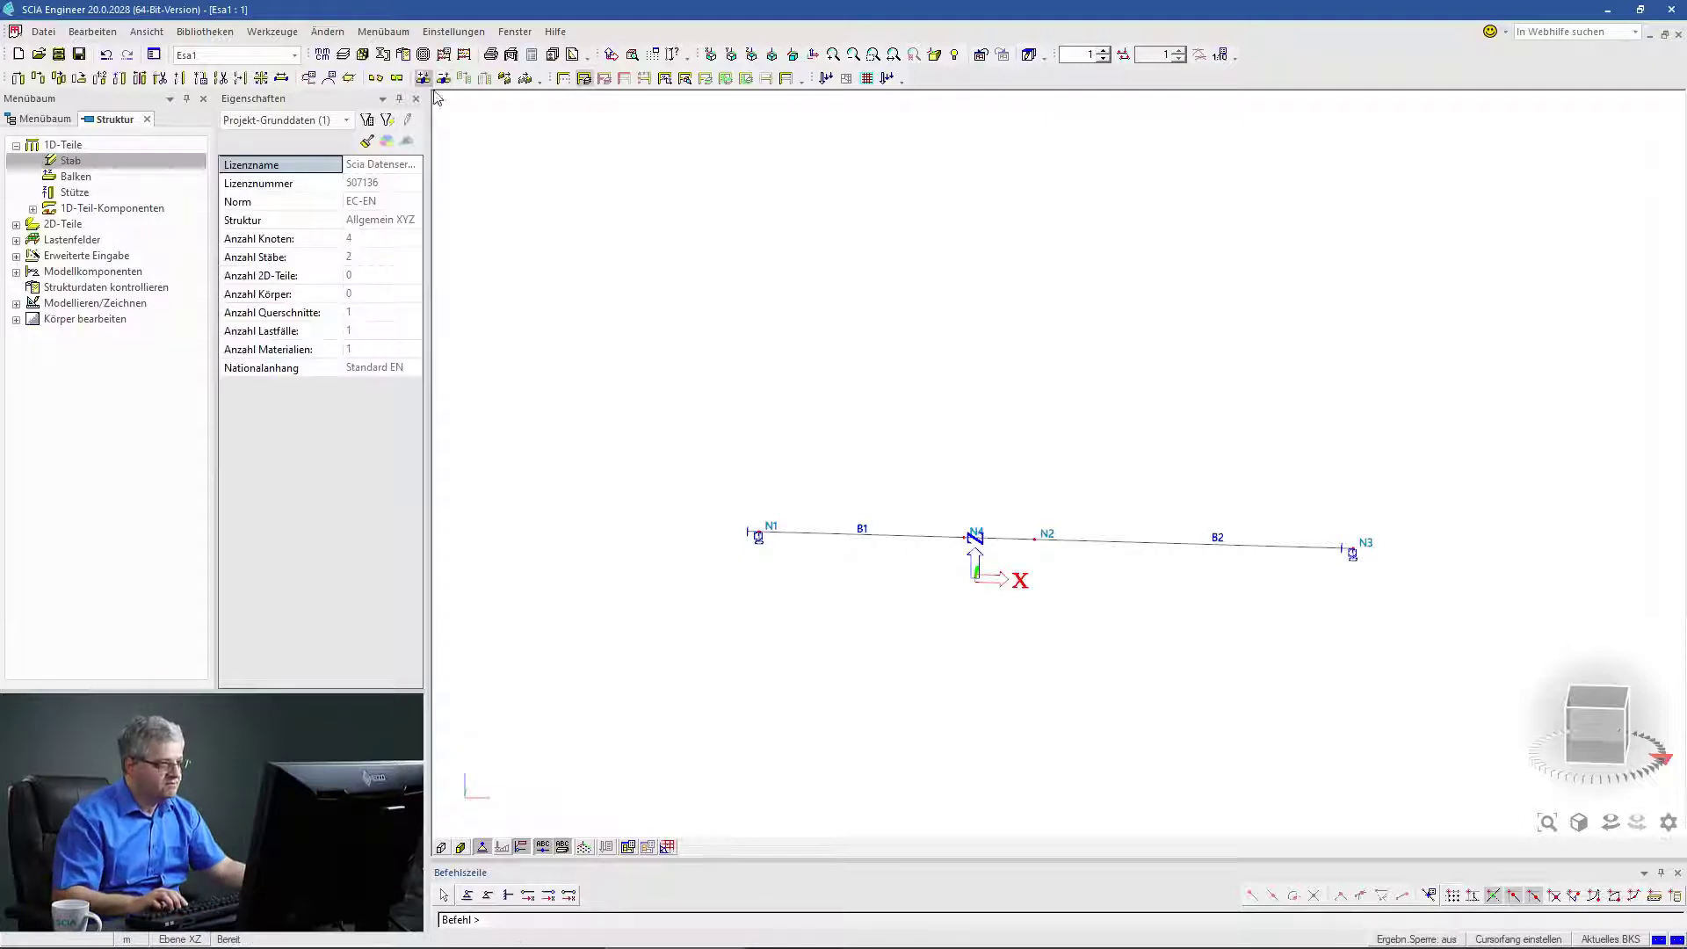
pyautogui.click(801, 546)
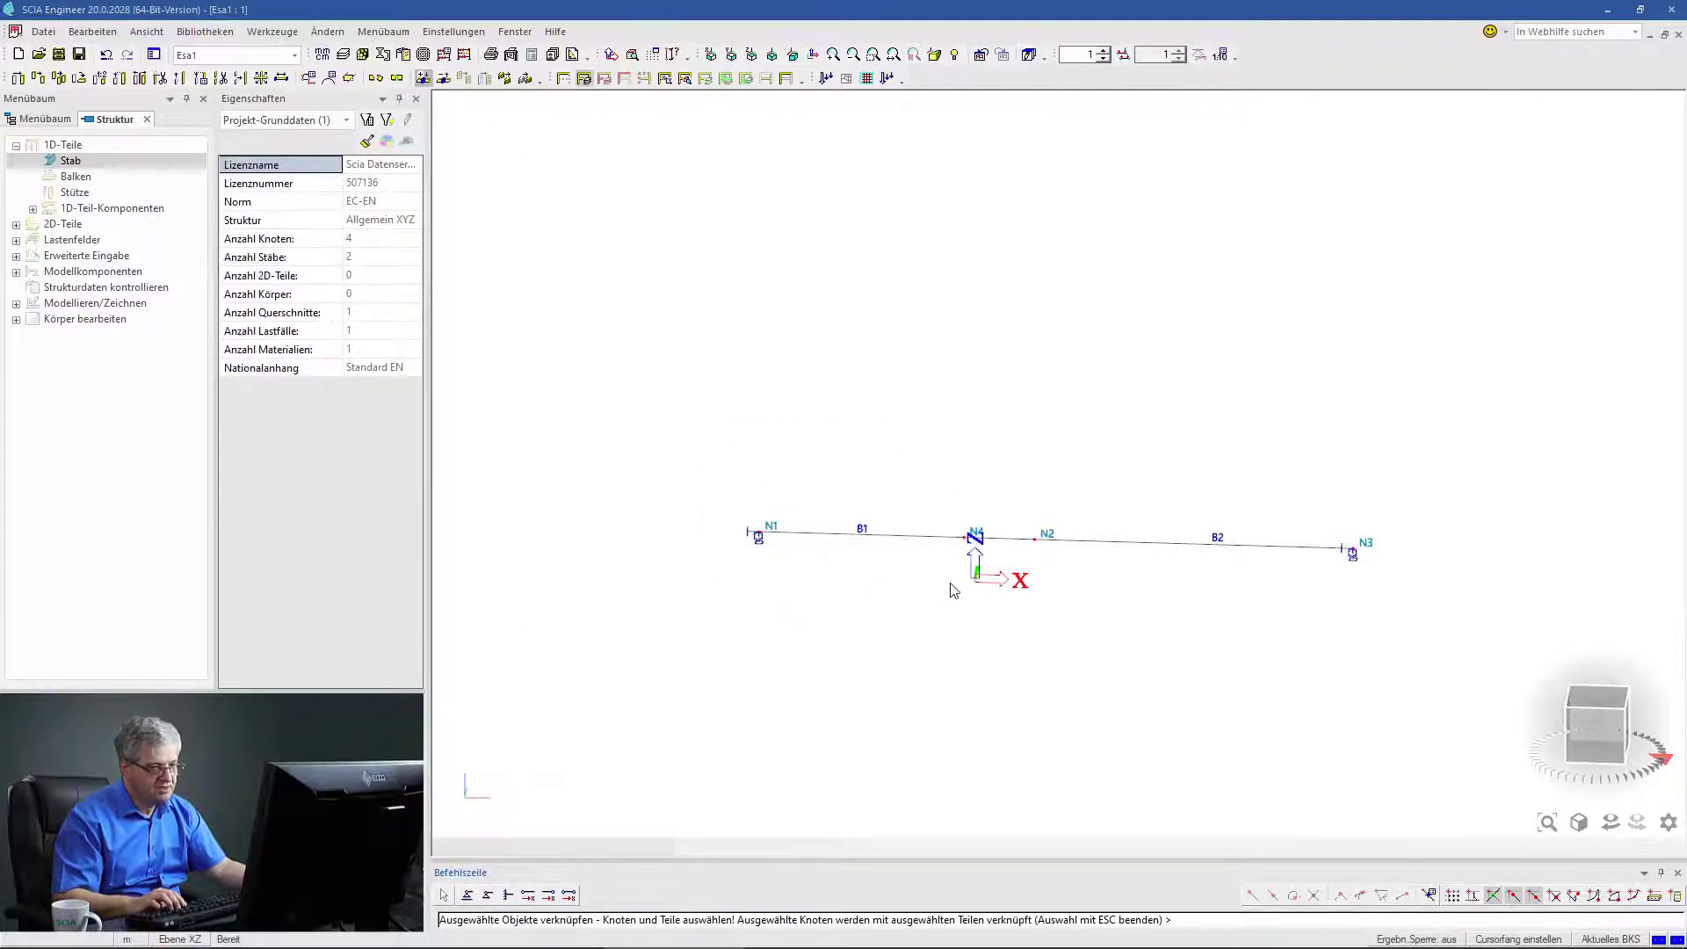
pyautogui.press('Escape')
pyautogui.click(1067, 621)
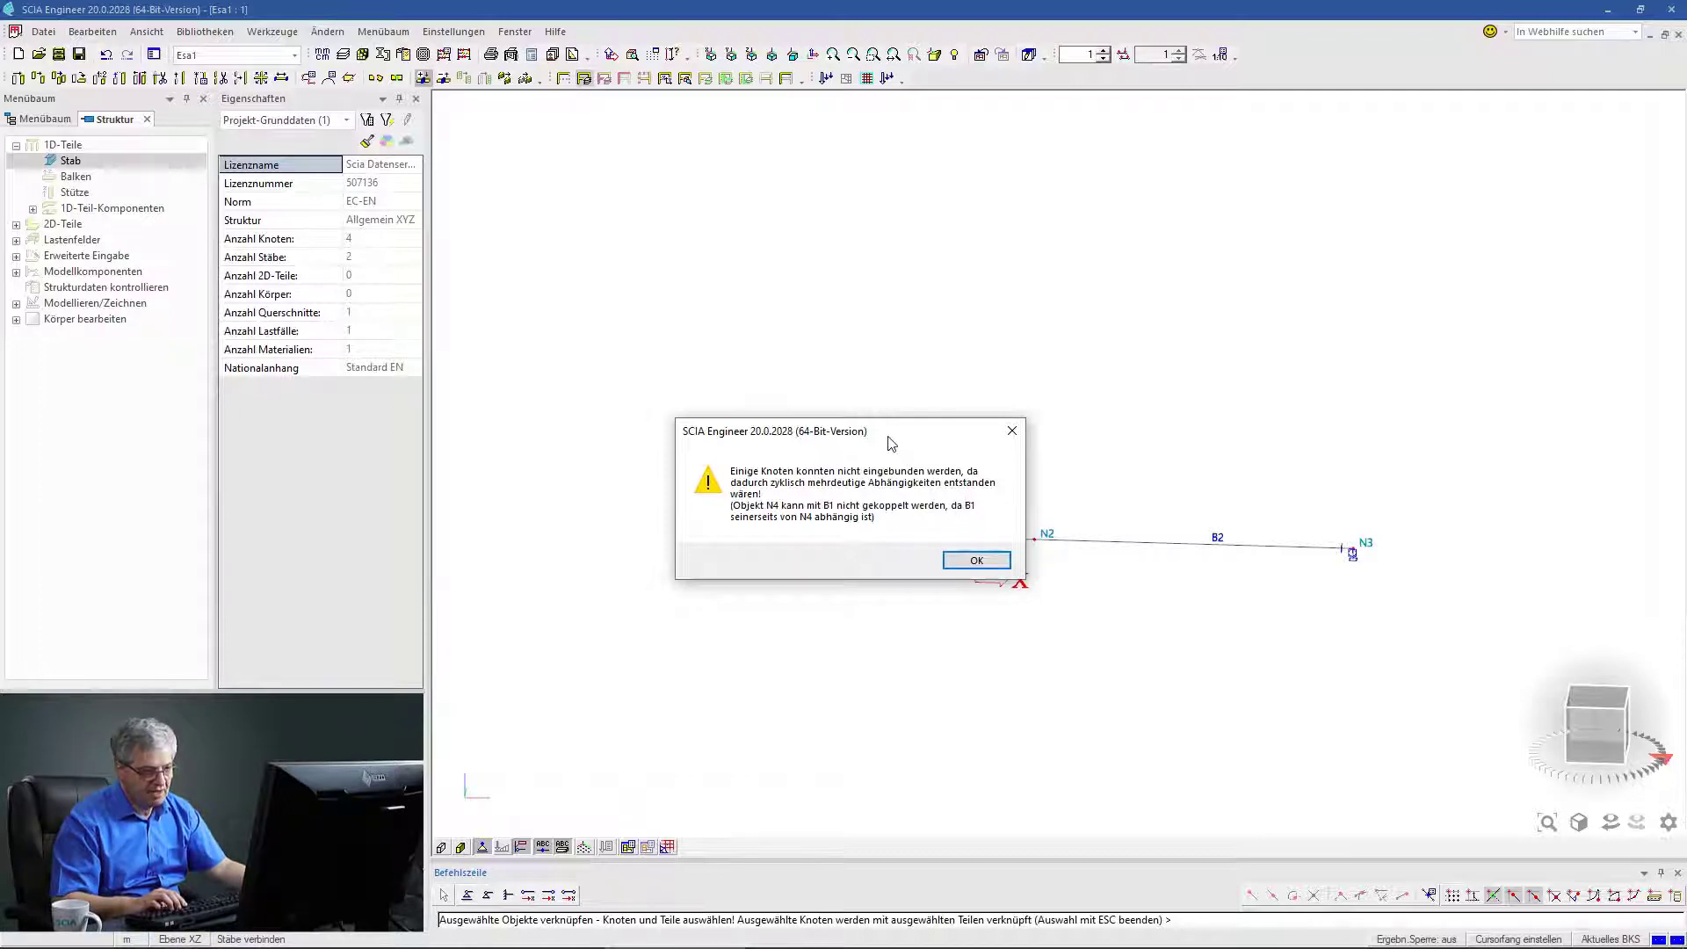
pyautogui.moveTo(993, 430); pyautogui.dragTo(733, 363)
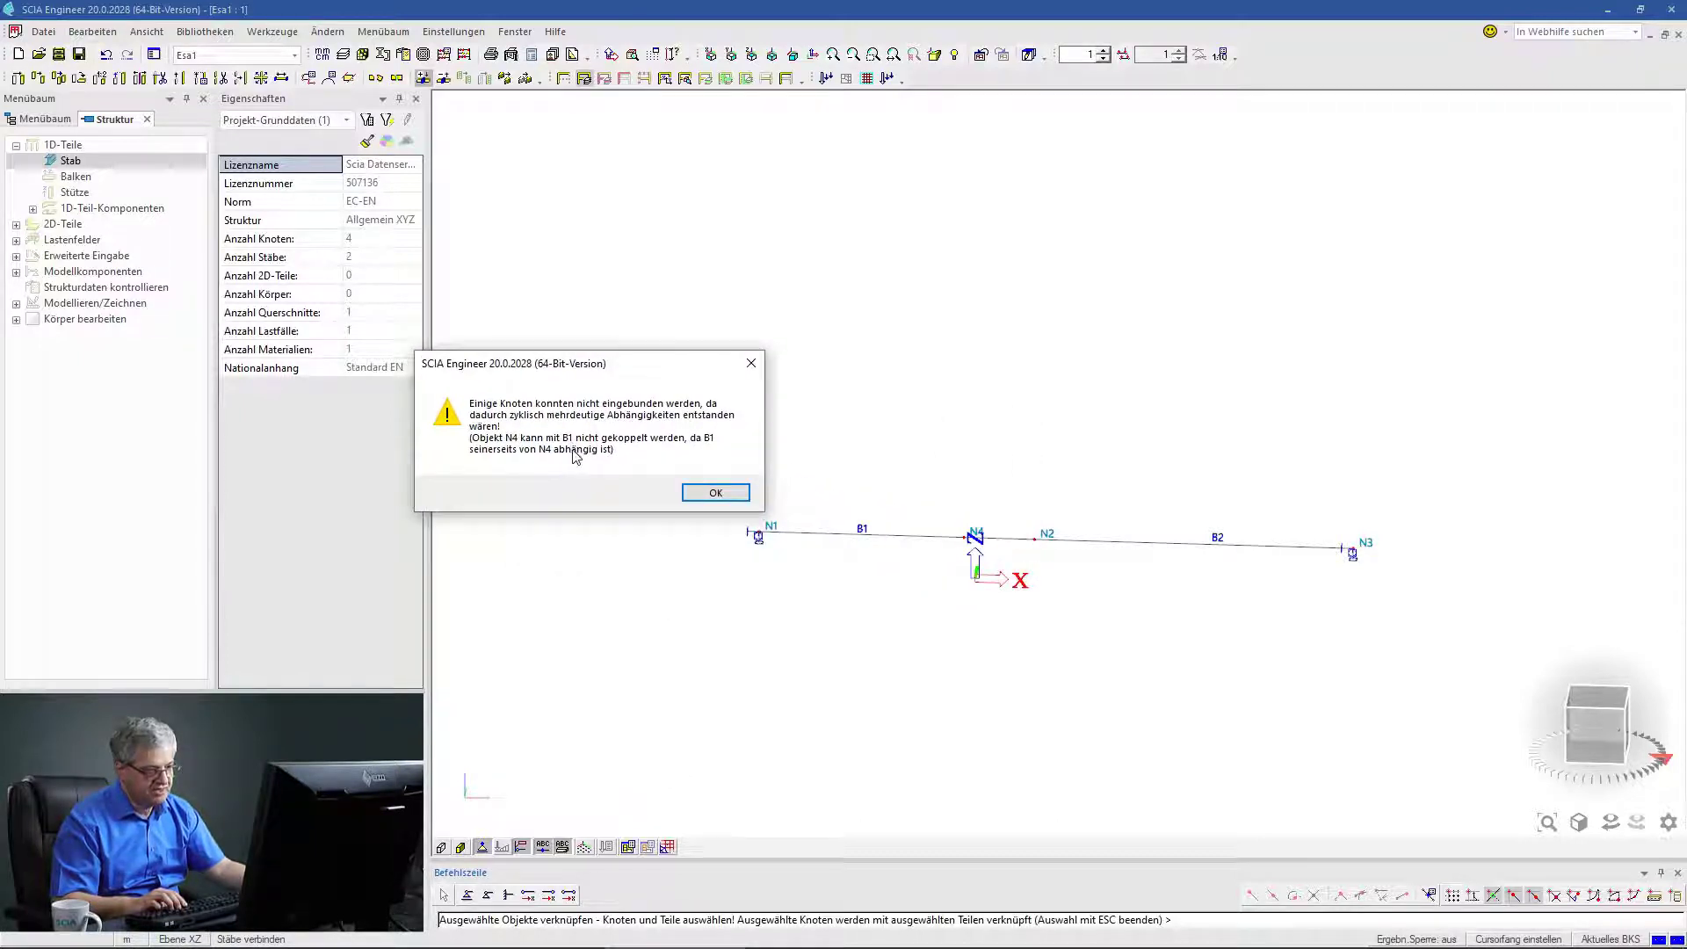
pyautogui.click(716, 495)
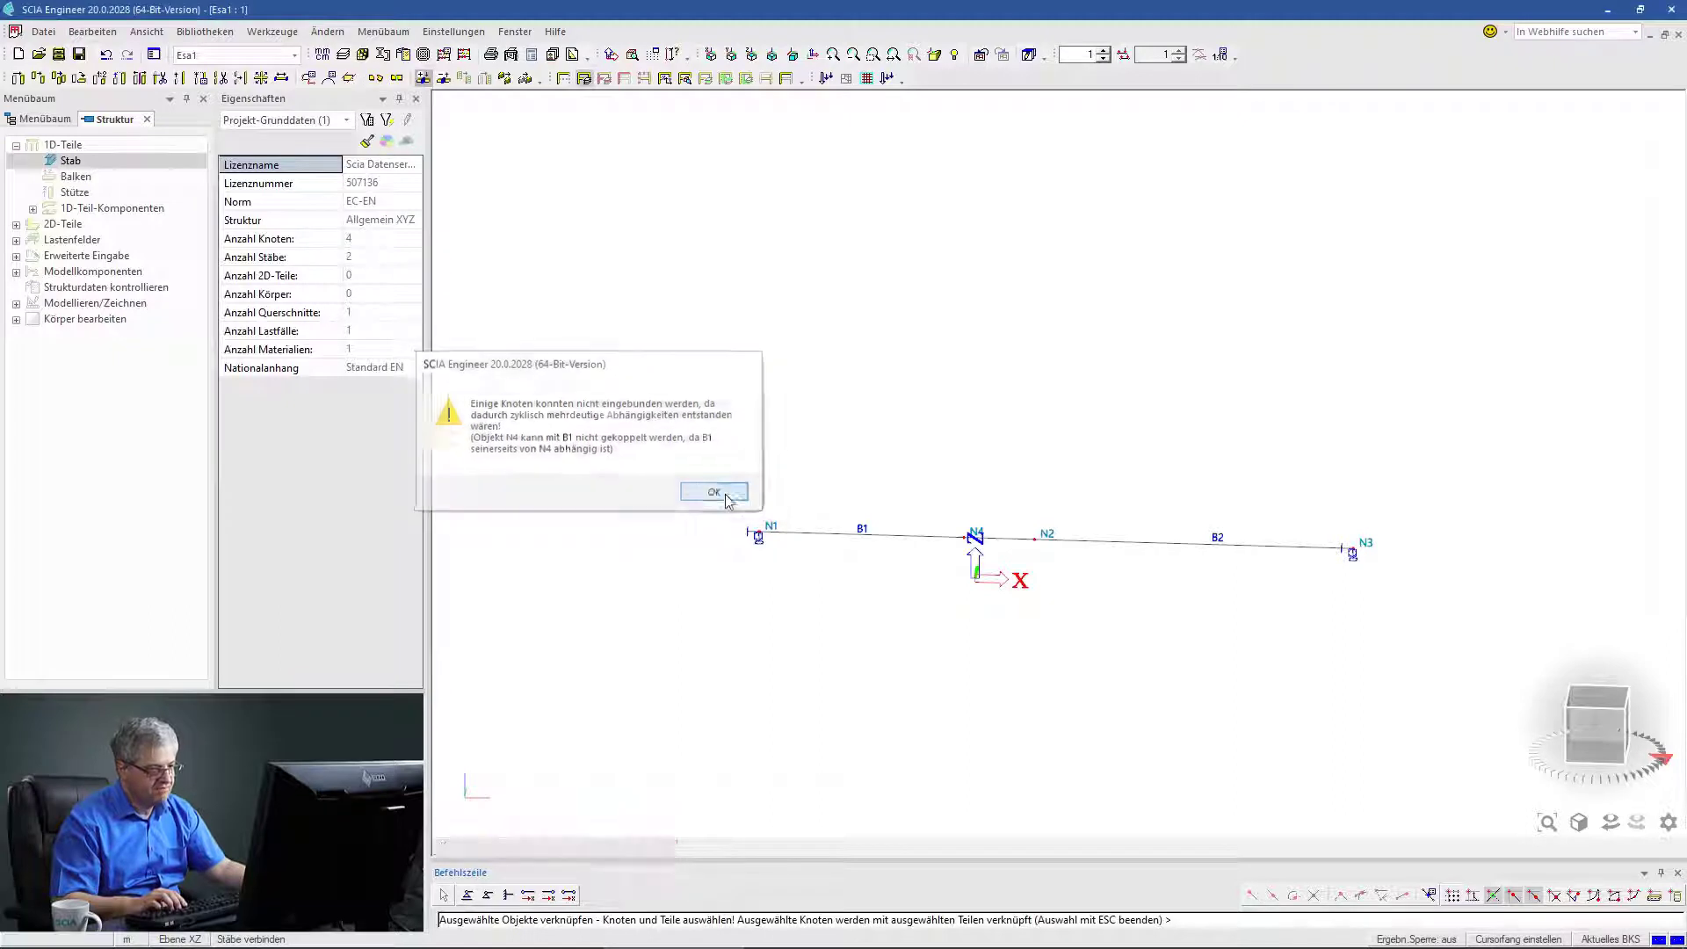
pyautogui.click(965, 547)
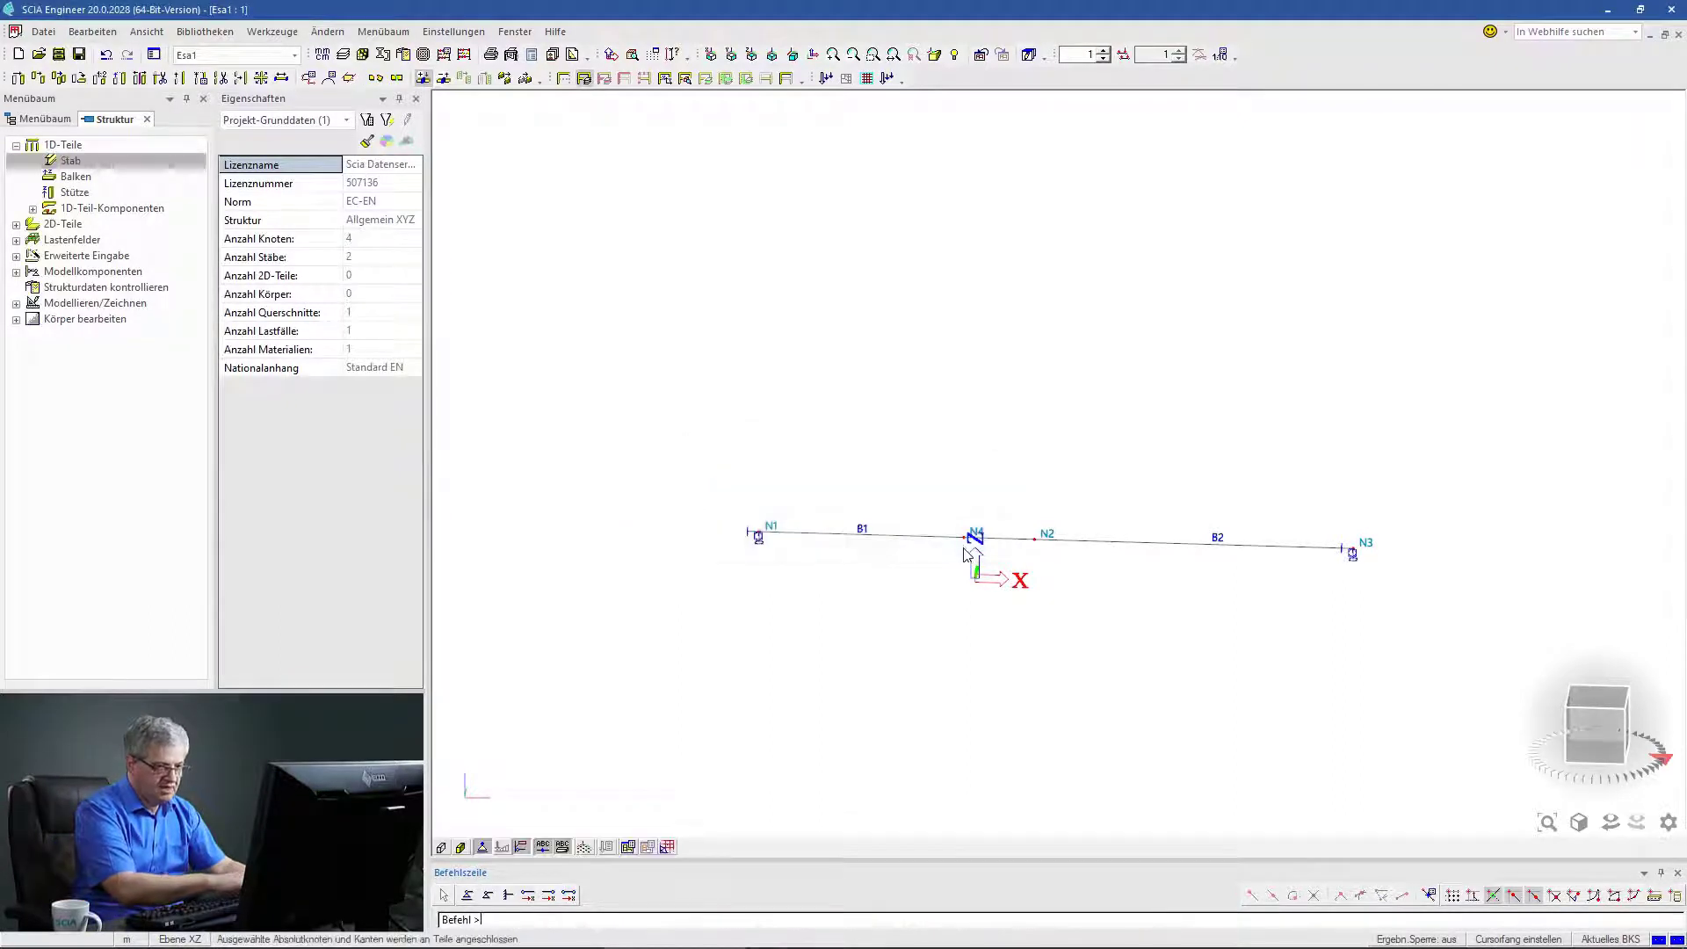
# Inspect the link symbol at node N2 and select node N4 with the command "sel N4" to check its member.
pyautogui.scroll(3, 1011, 571)
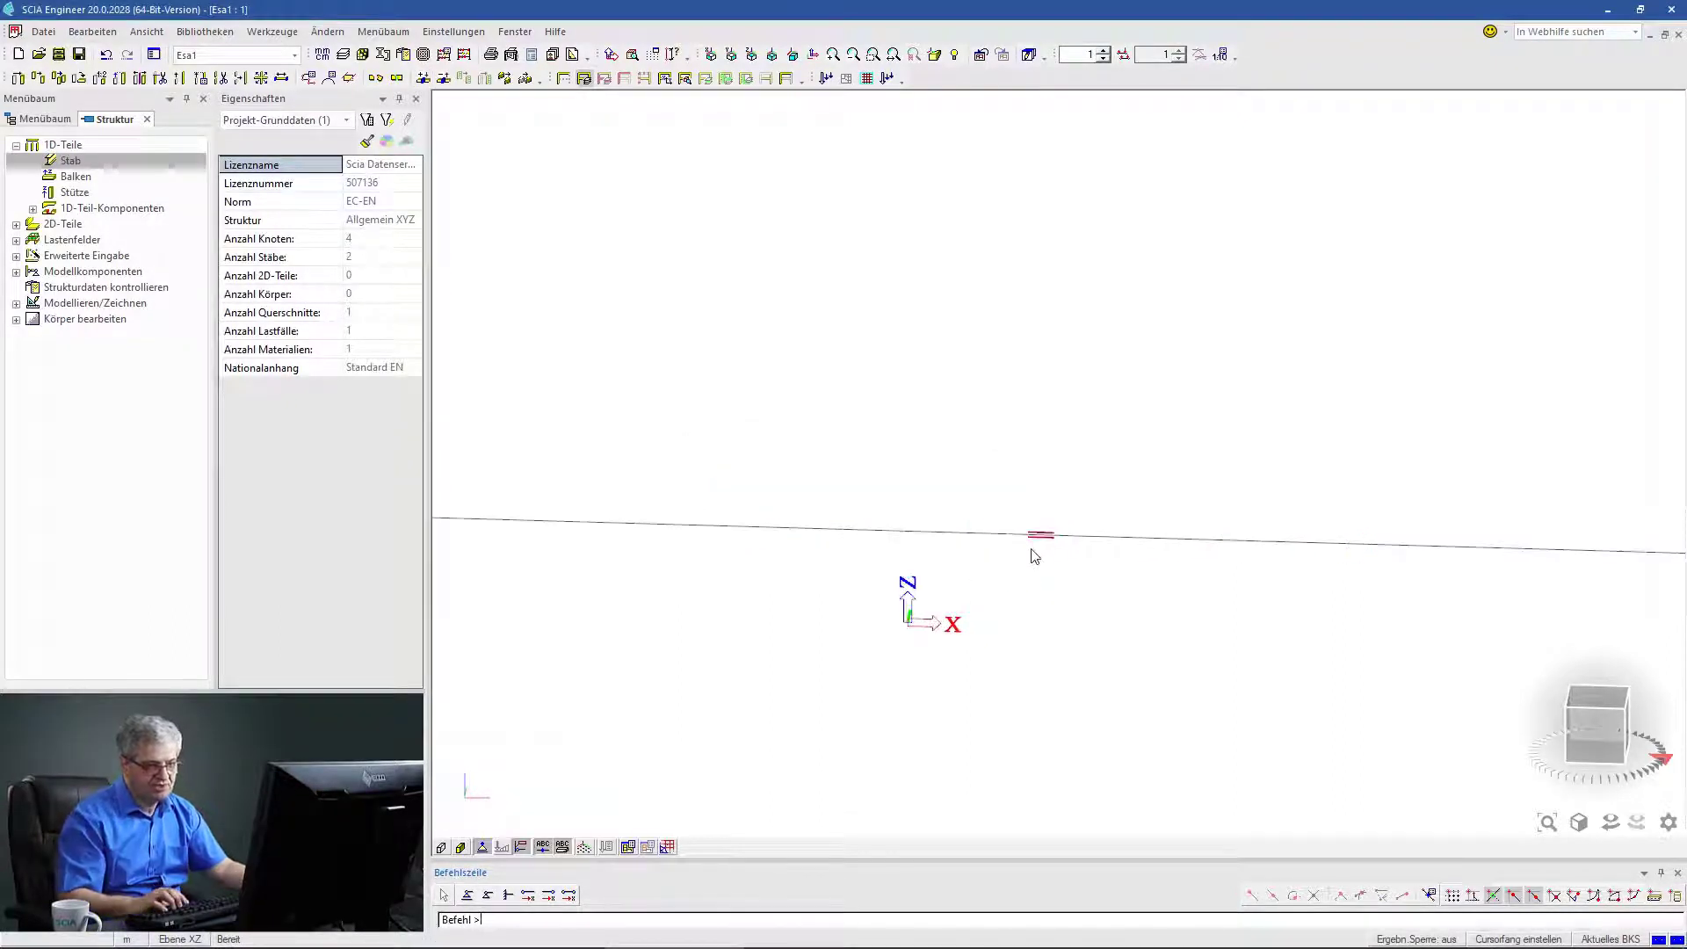
pyautogui.scroll(-3, 1015, 576)
pyautogui.moveTo(1022, 578); pyautogui.dragTo(1023, 512, button='middle')
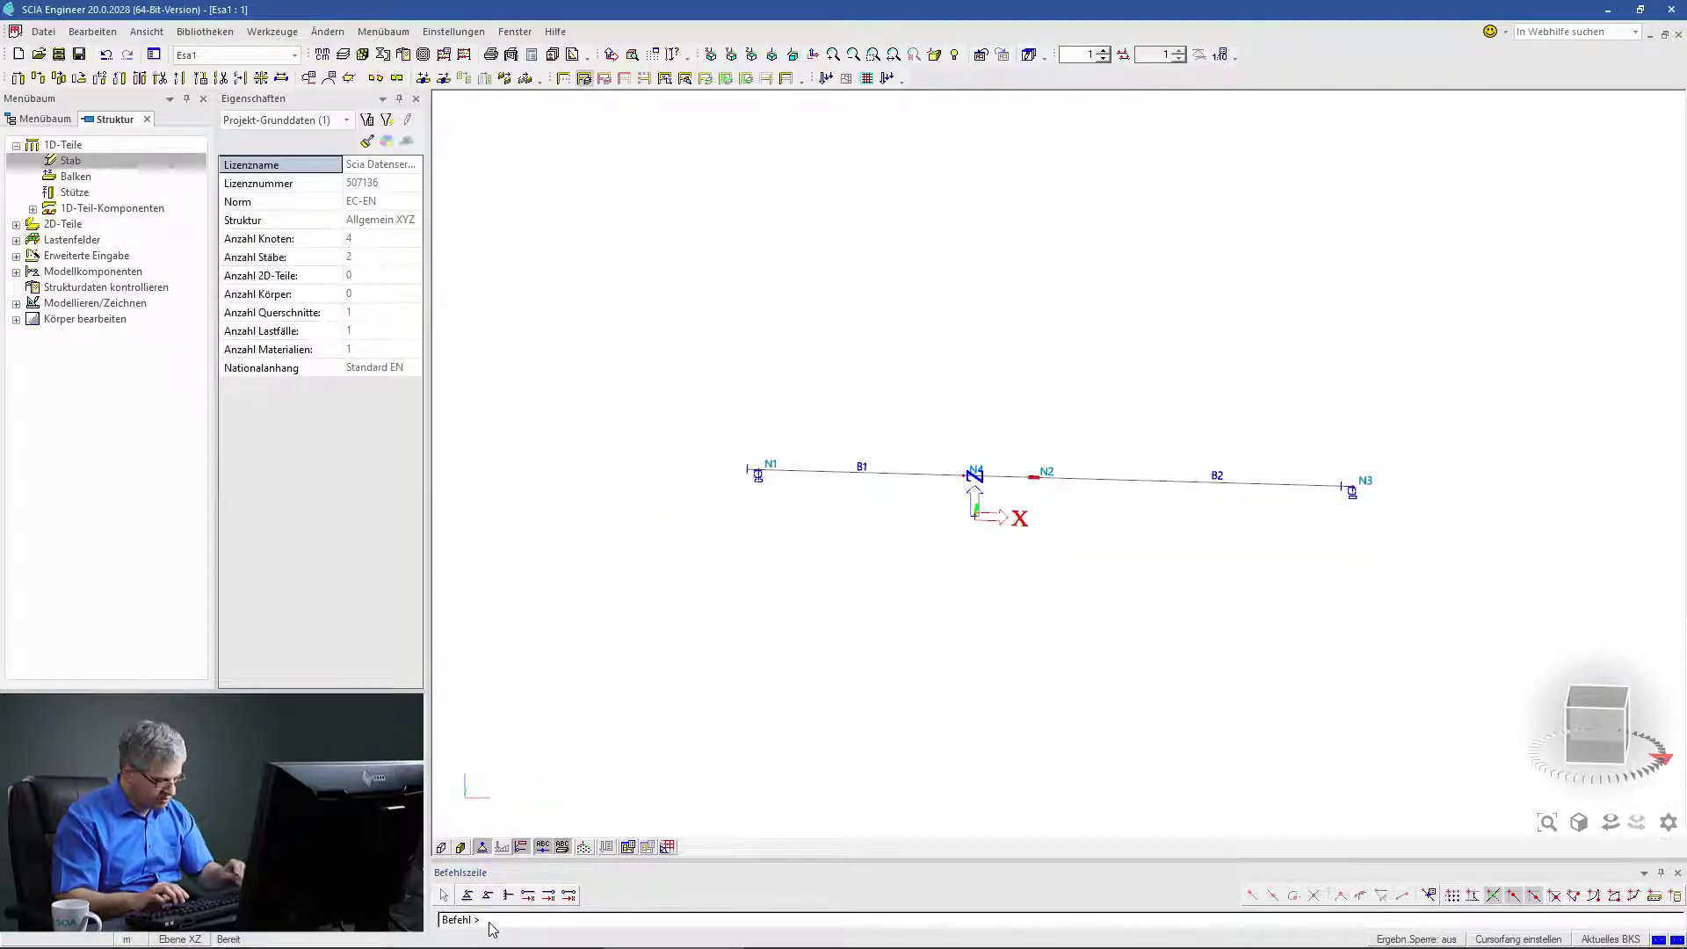
pyautogui.write('se')
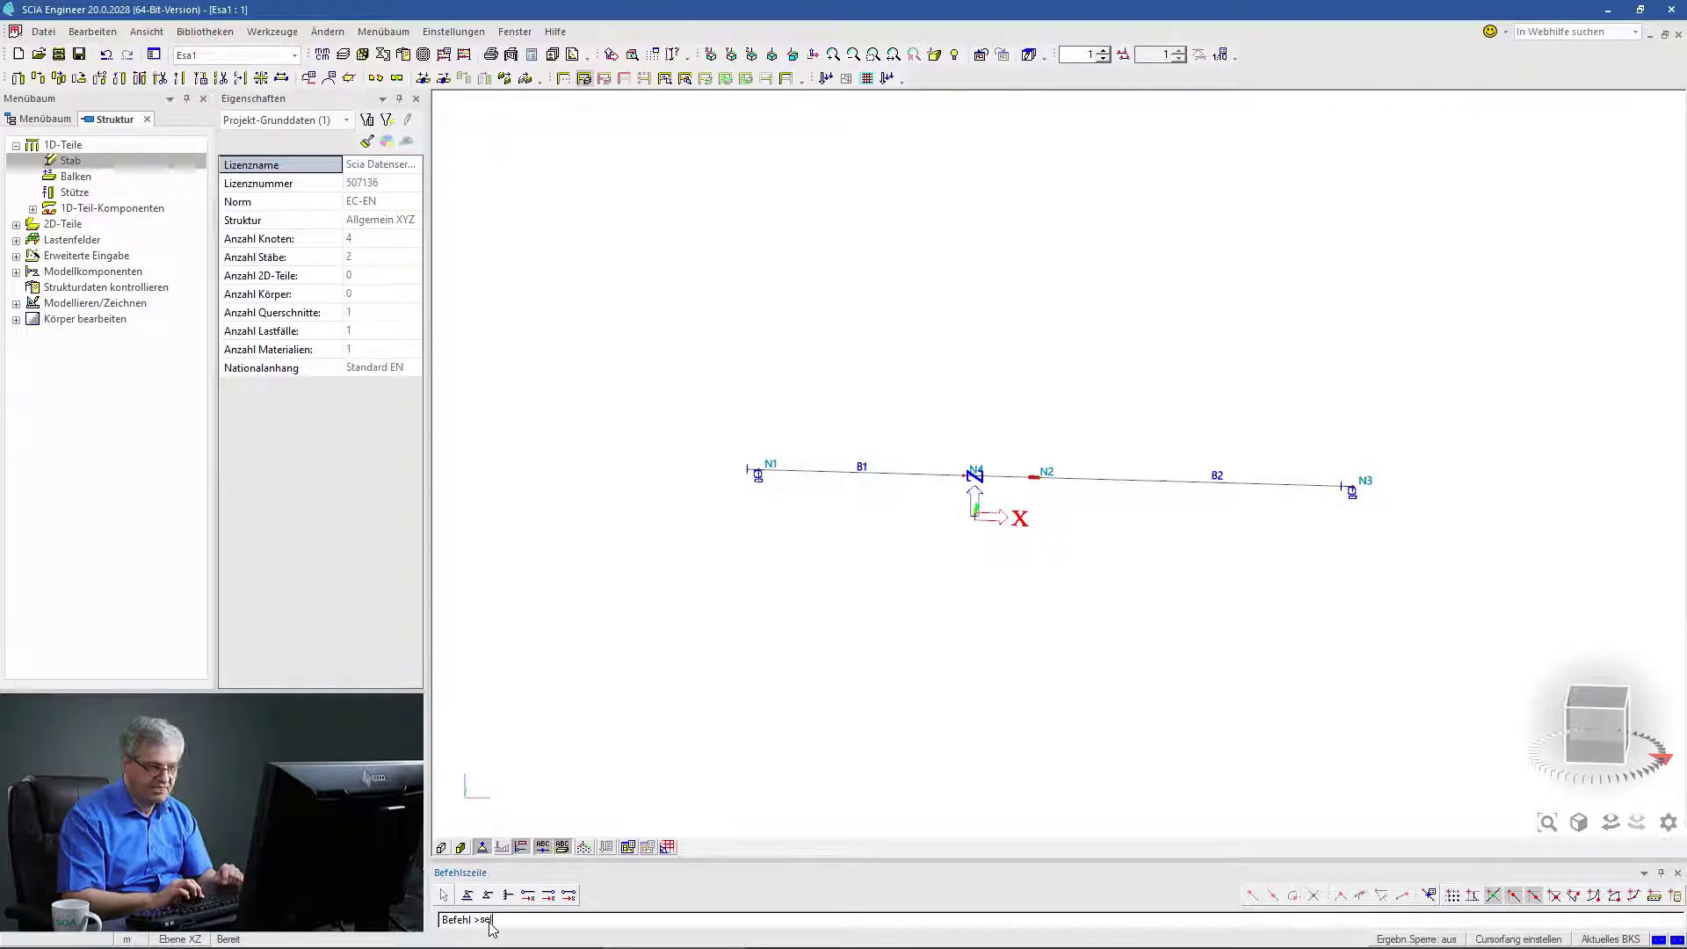
pyautogui.write('l N')
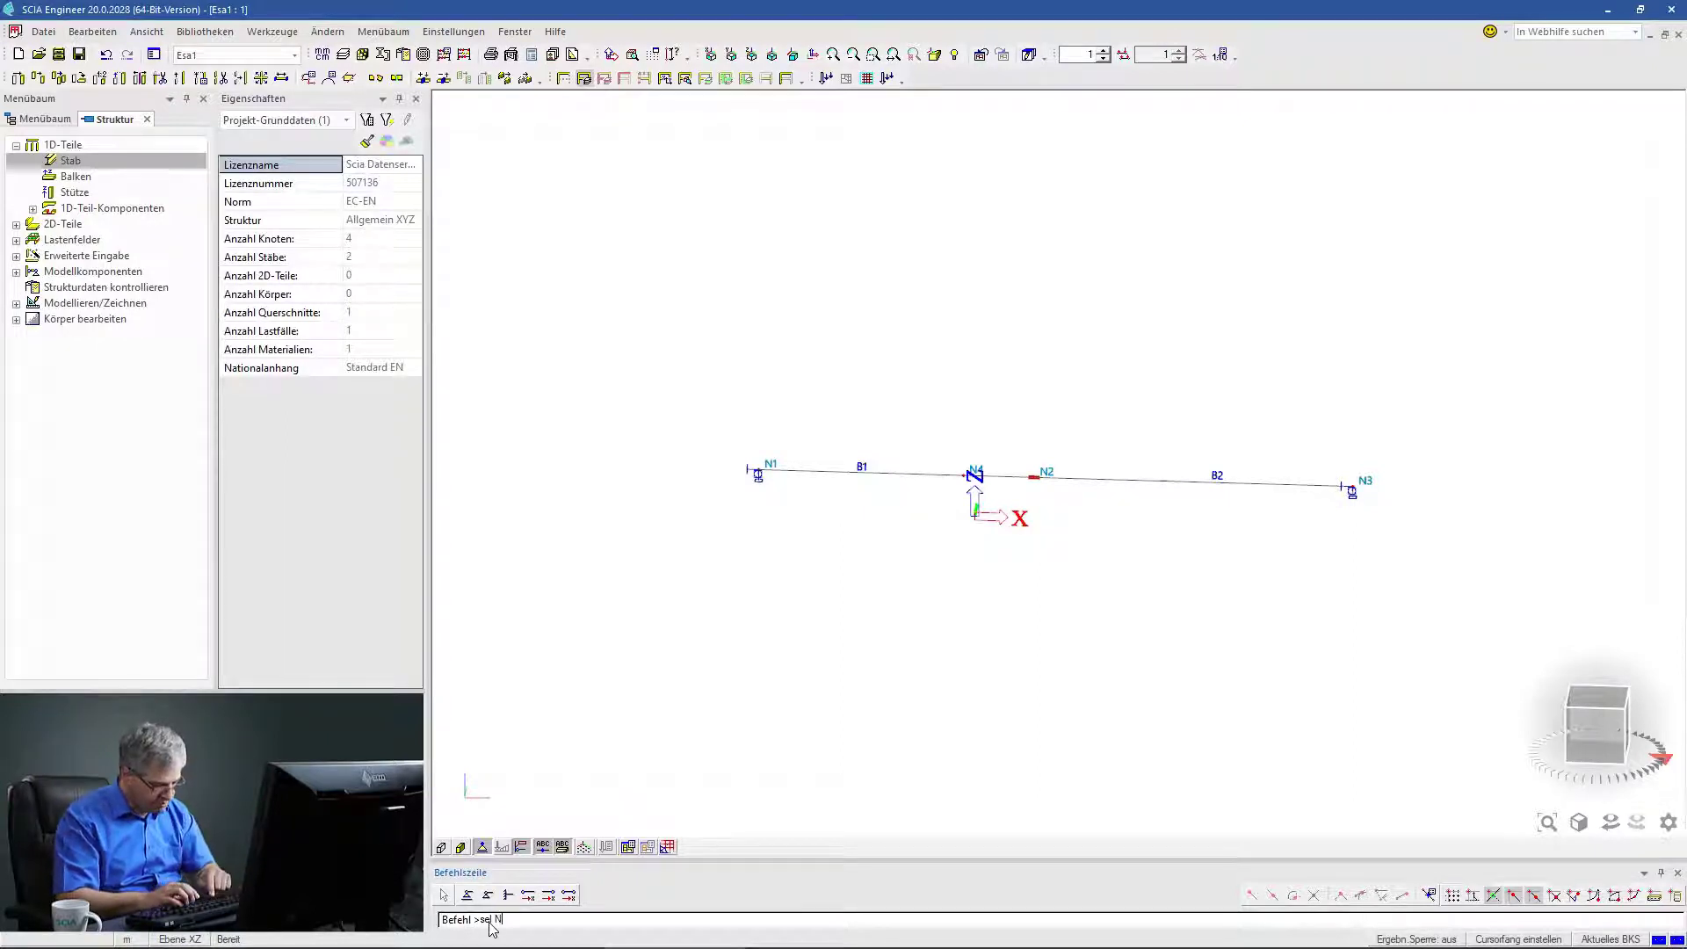
pyautogui.write('4')
pyautogui.press('Return')
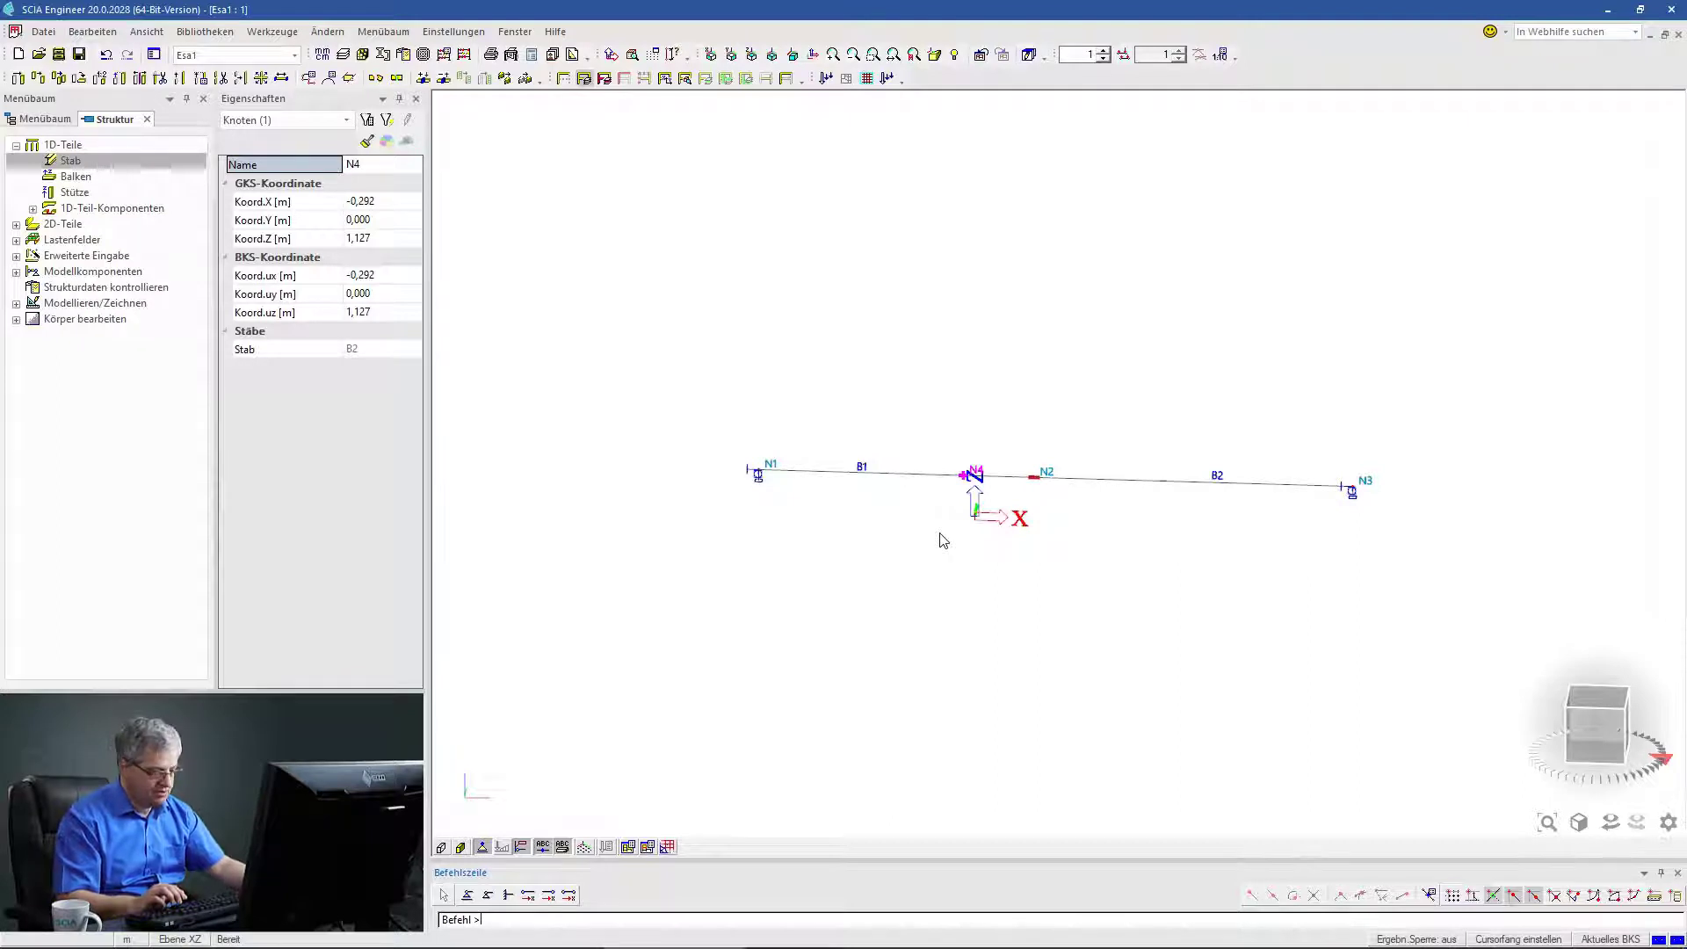
pyautogui.press('Escape')
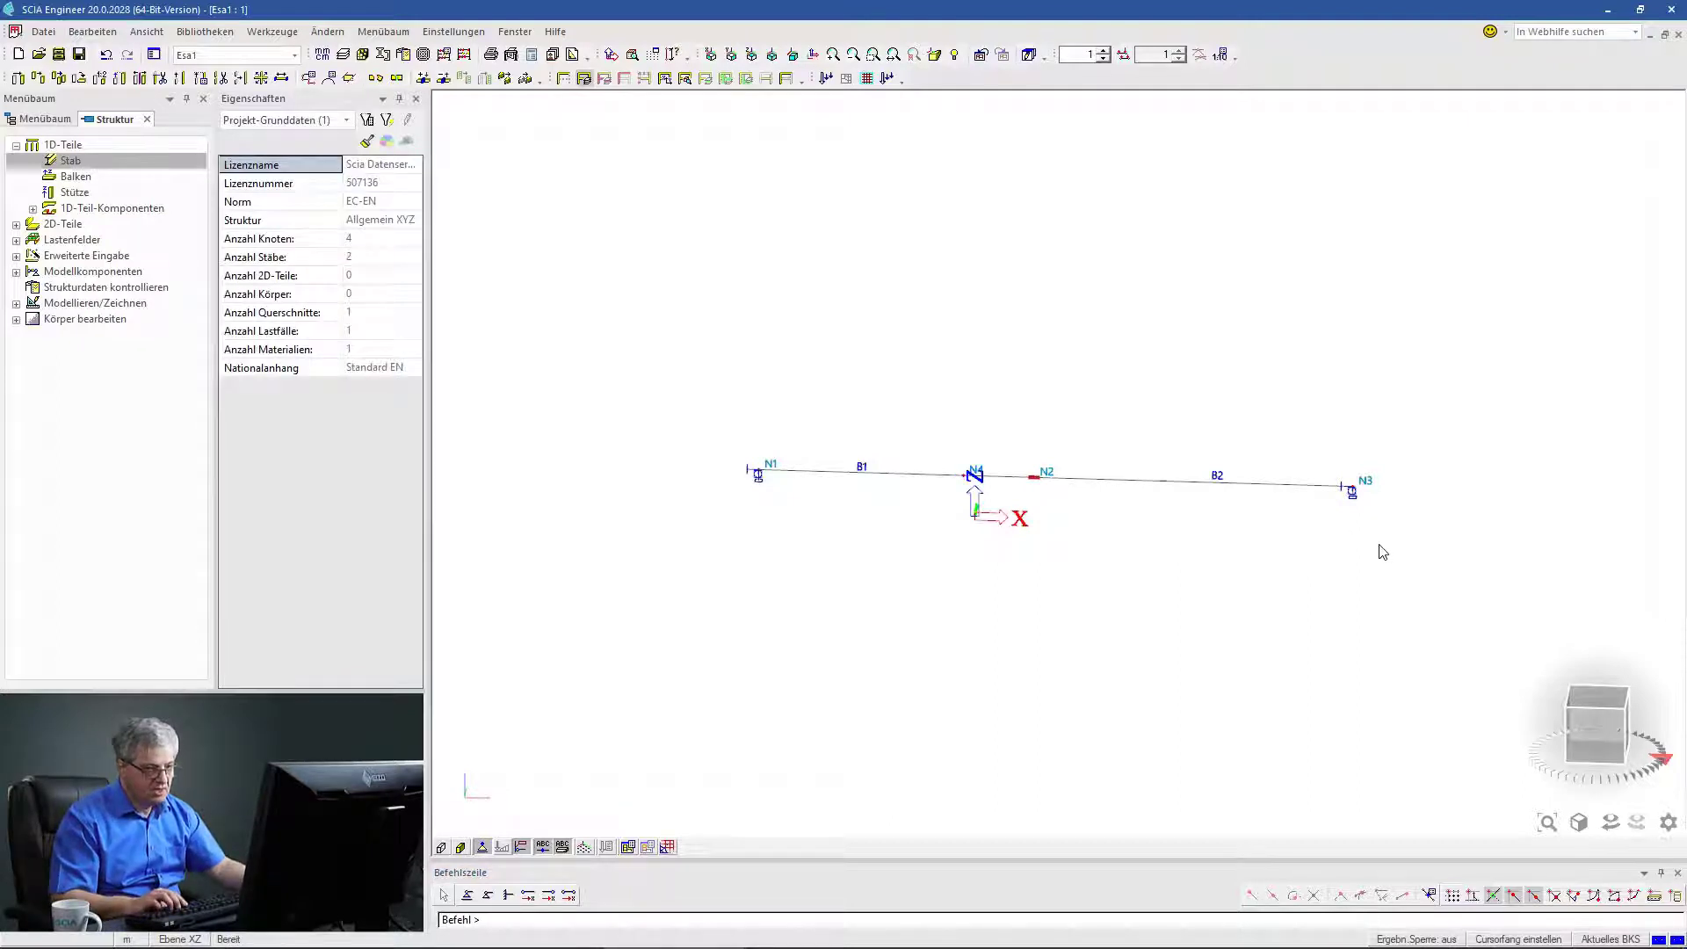
pyautogui.hotkey('ctrl', 'a')
pyautogui.press('Delete')
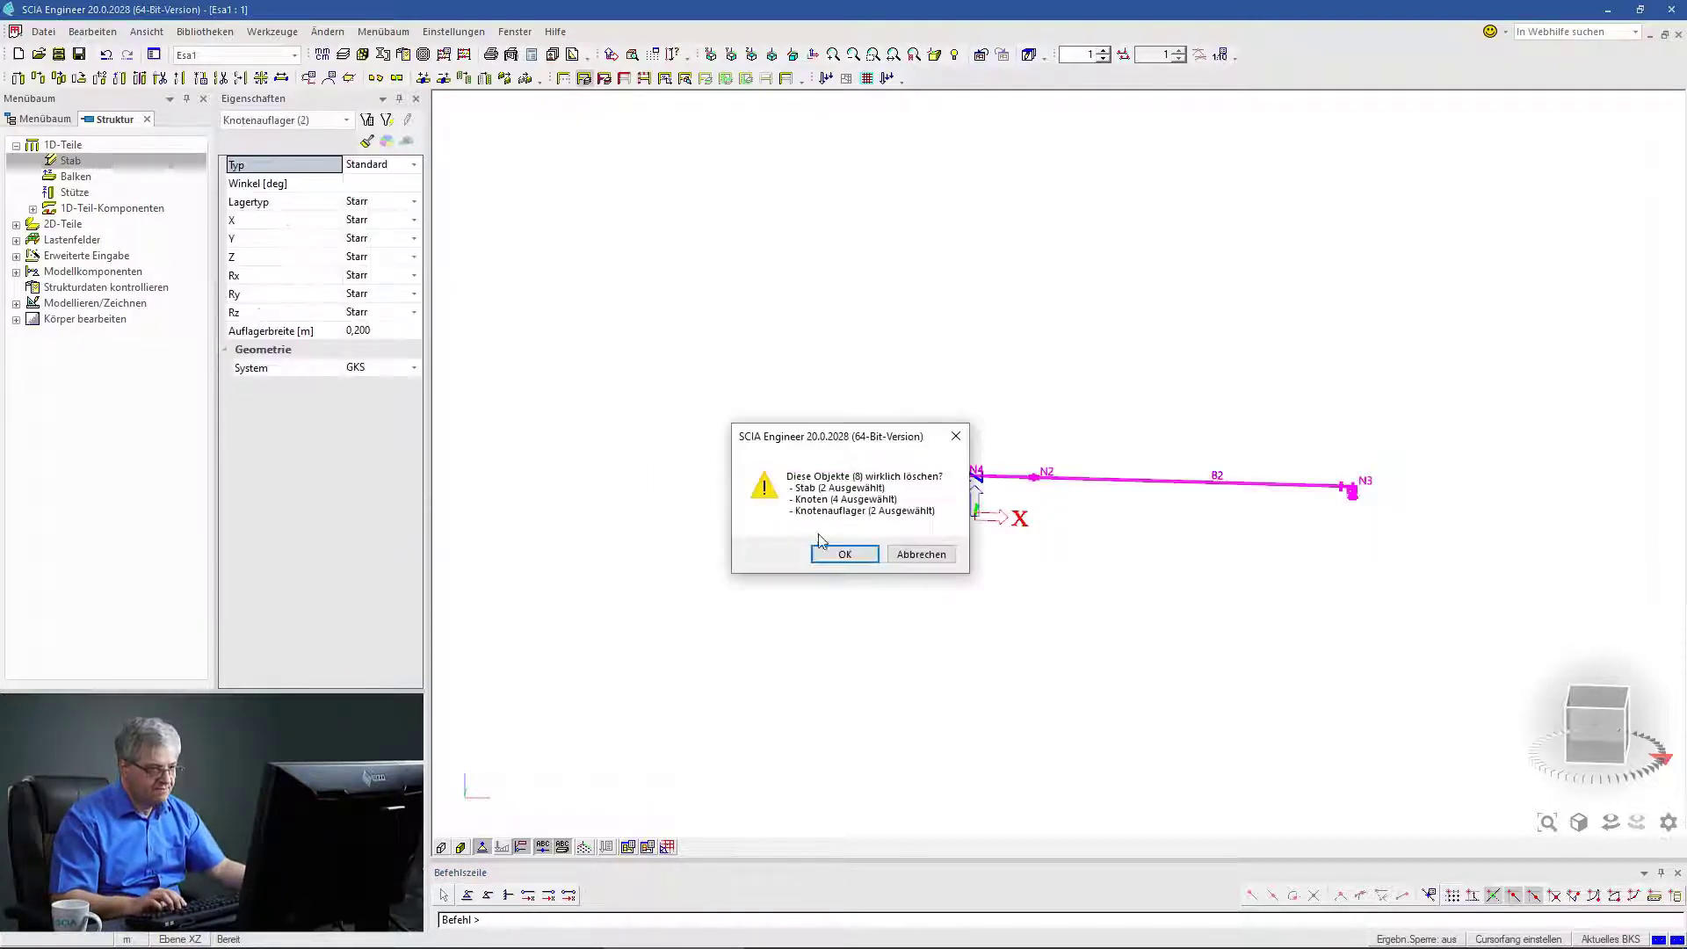
pyautogui.click(931, 559)
pyautogui.press('Escape')
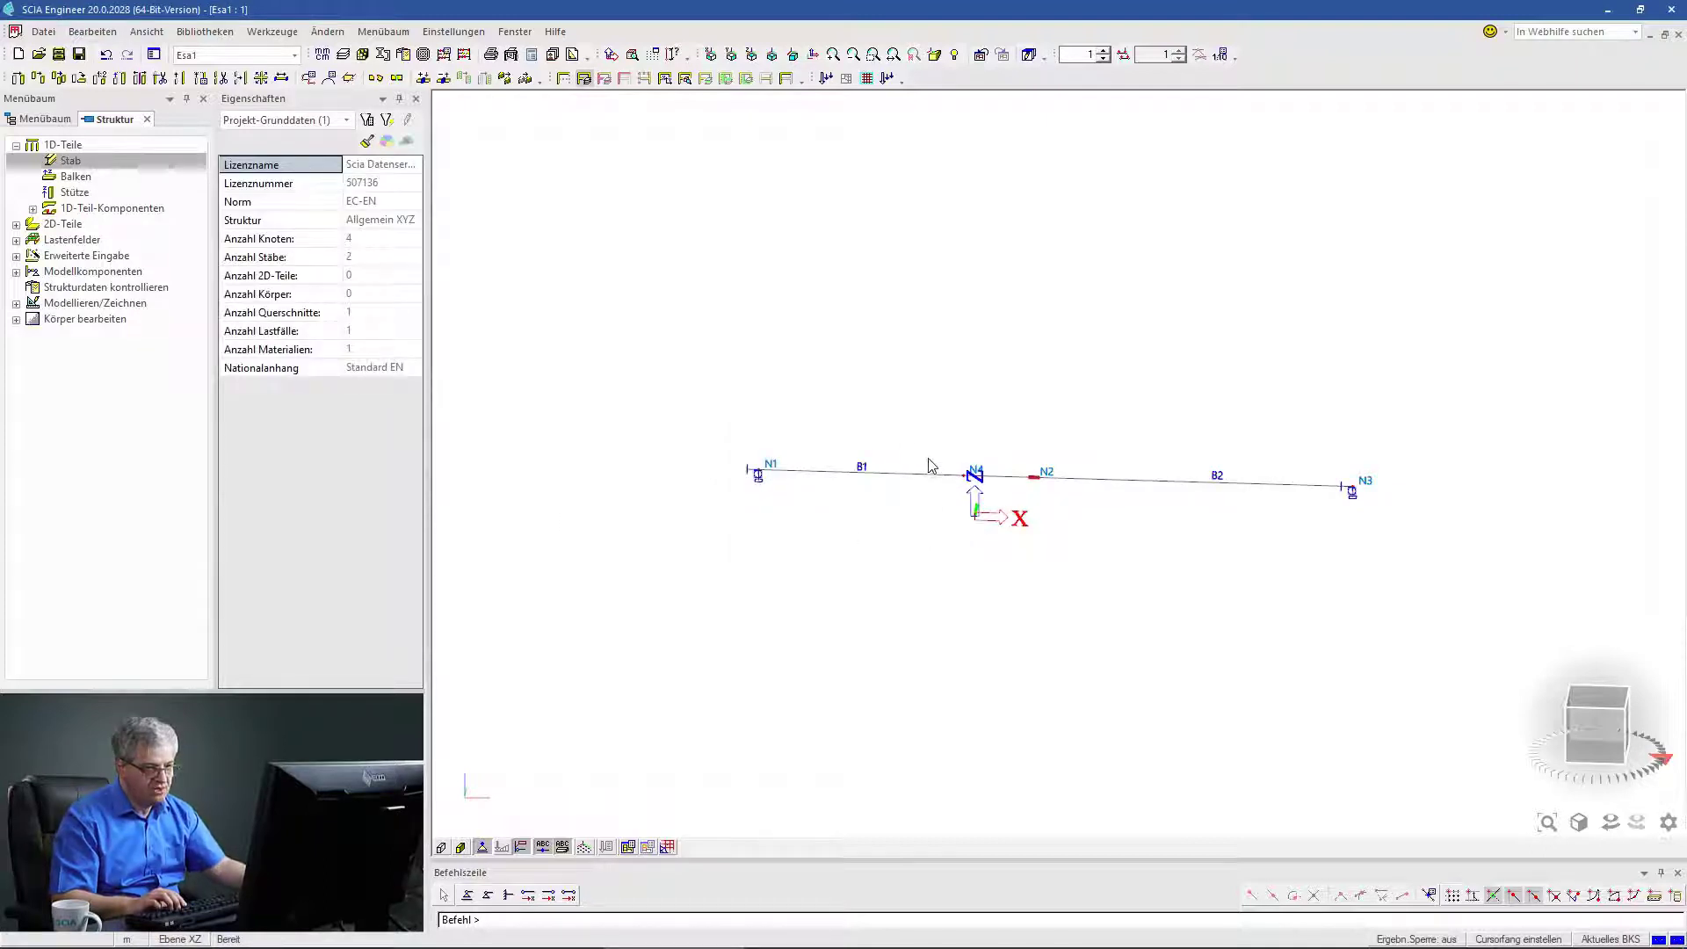
# Disconnect members B1 and B2 and eliminate the overlapping node N4 so that B2 ends at N2.
pyautogui.moveTo(991, 480); pyautogui.dragTo(914, 426)
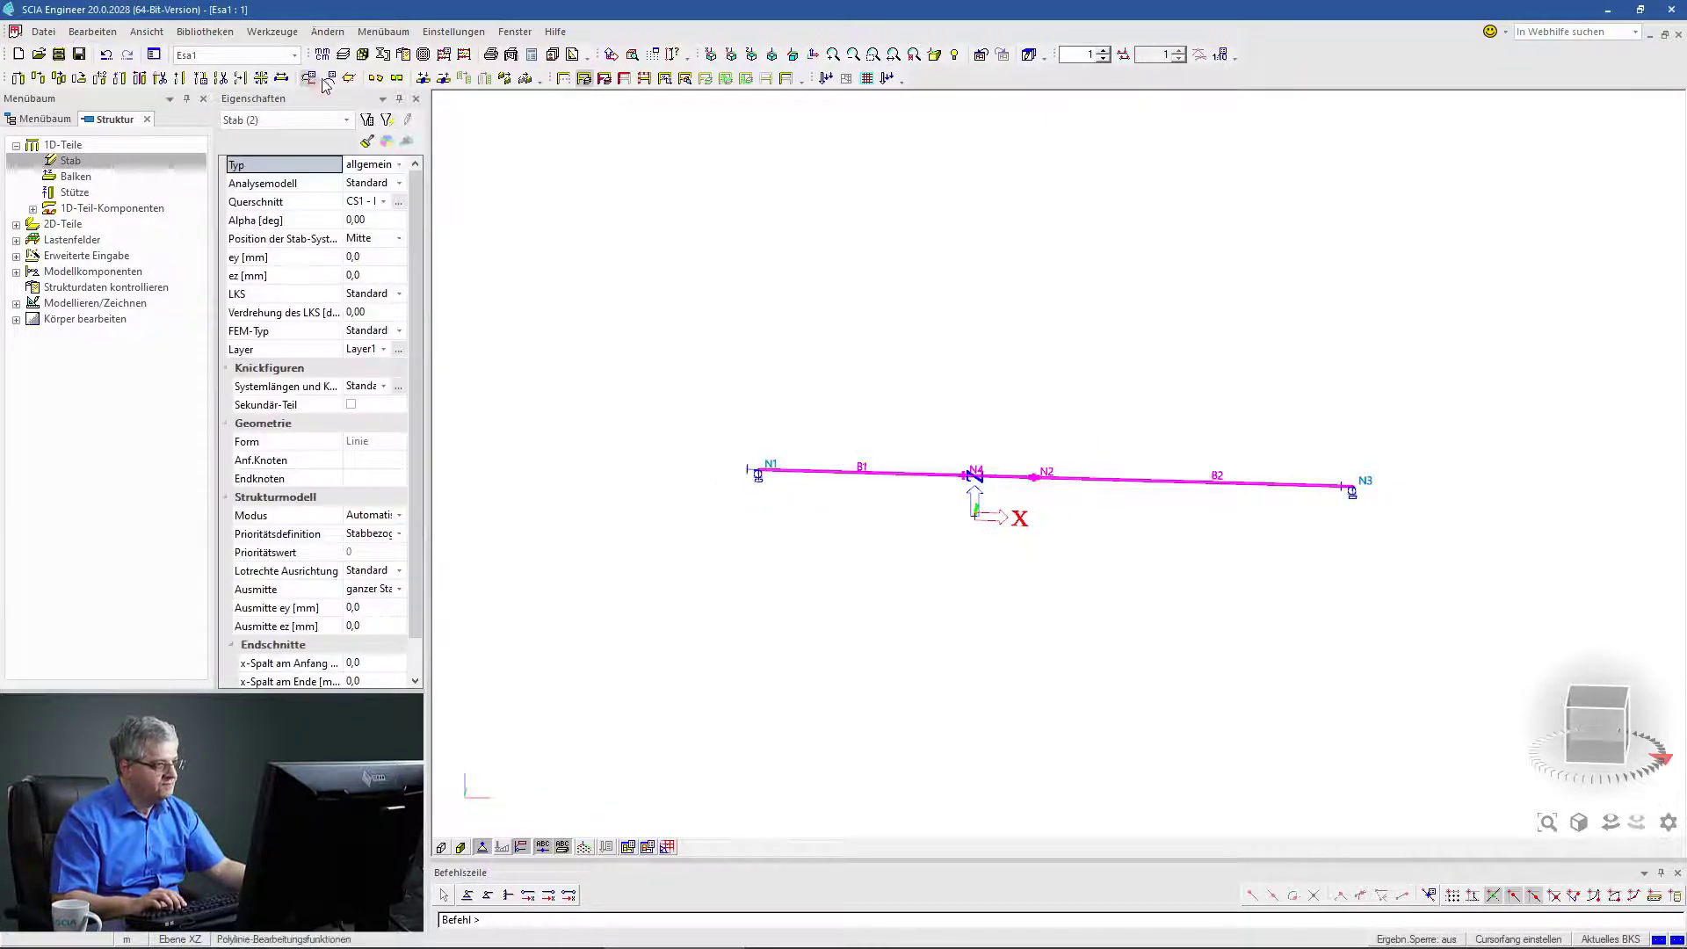
pyautogui.click(445, 79)
pyautogui.click(908, 519)
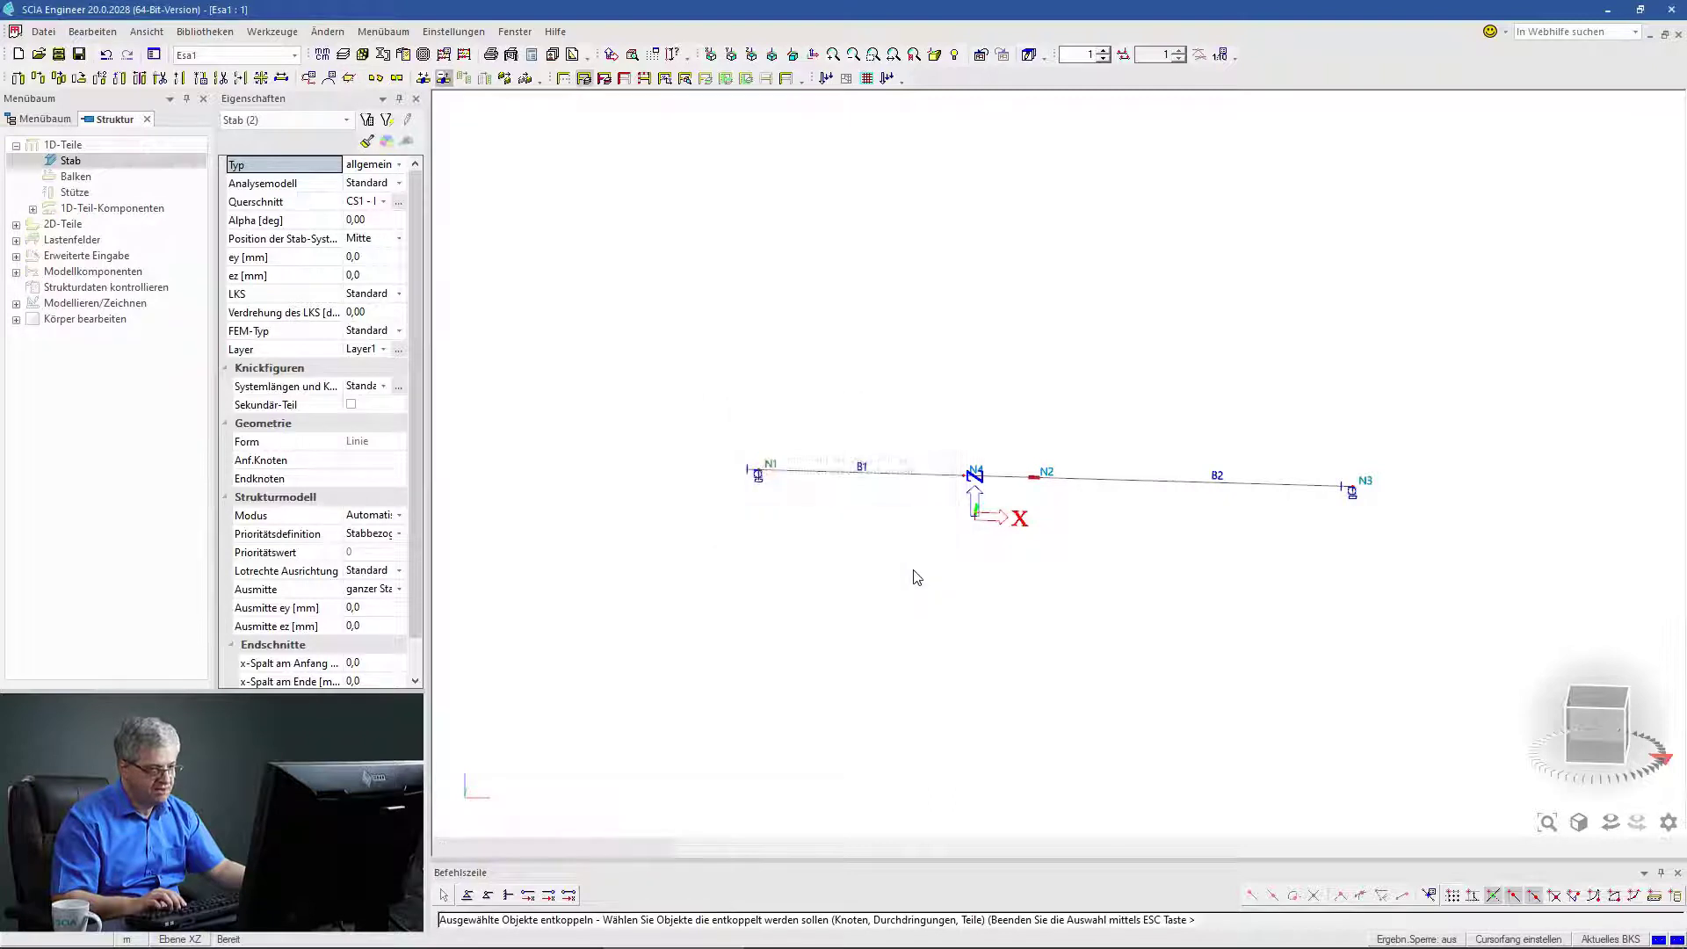
pyautogui.press('Escape')
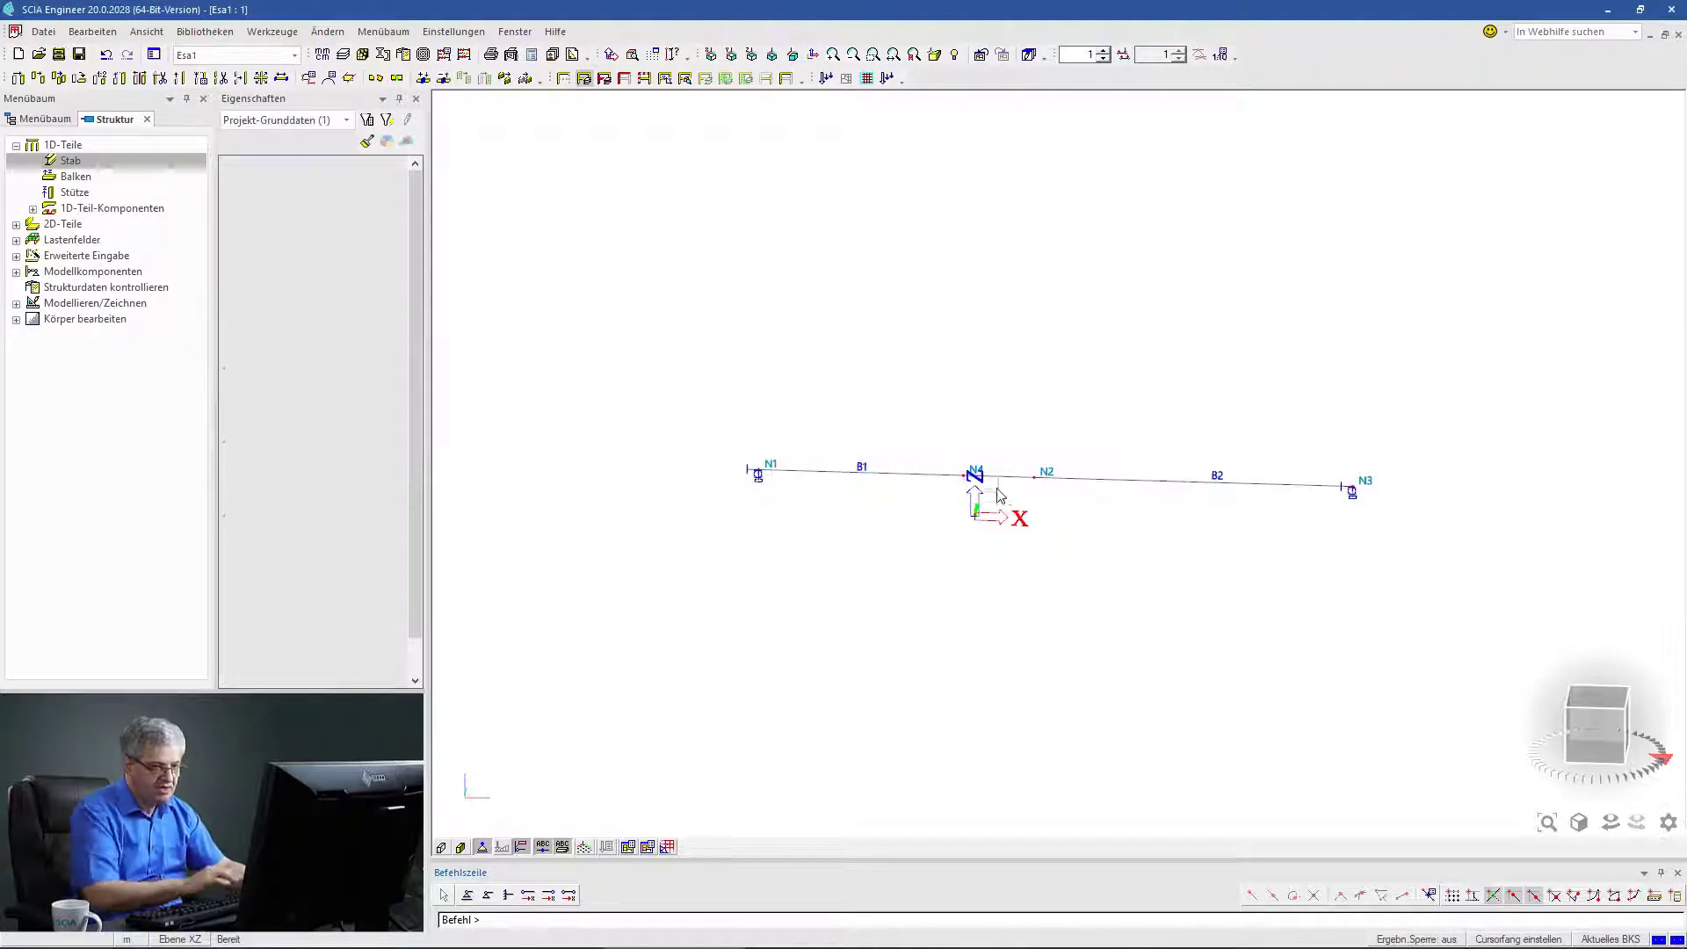
pyautogui.click(965, 475)
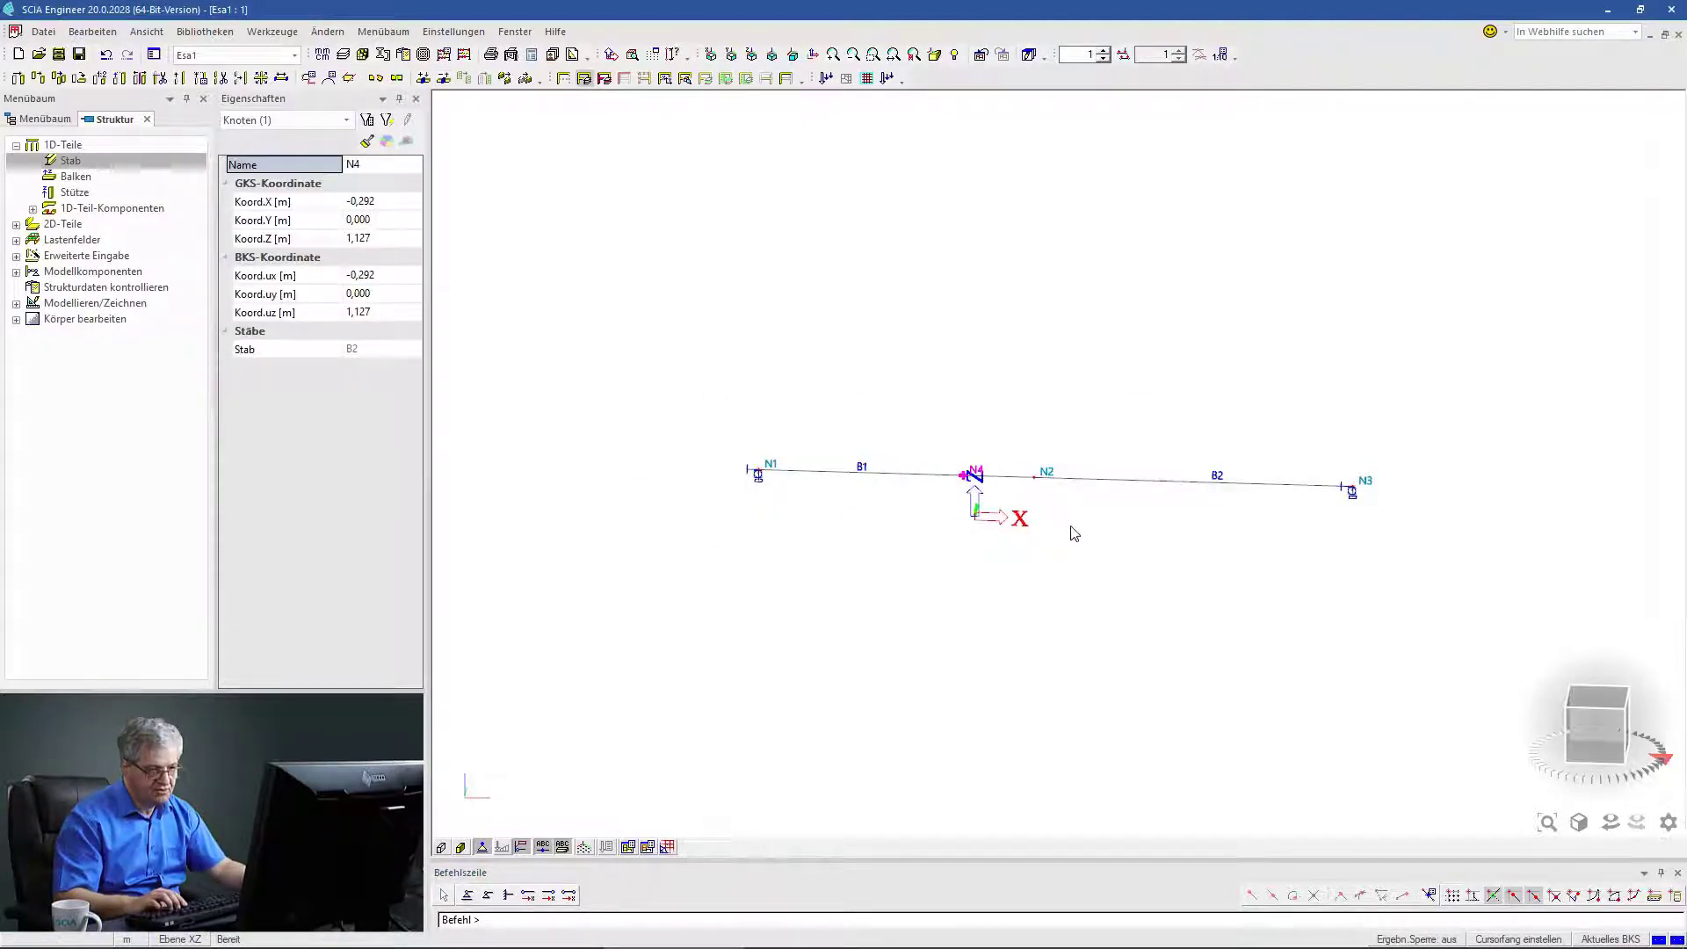
pyautogui.press('Escape')
pyautogui.scroll(-2, 910, 529)
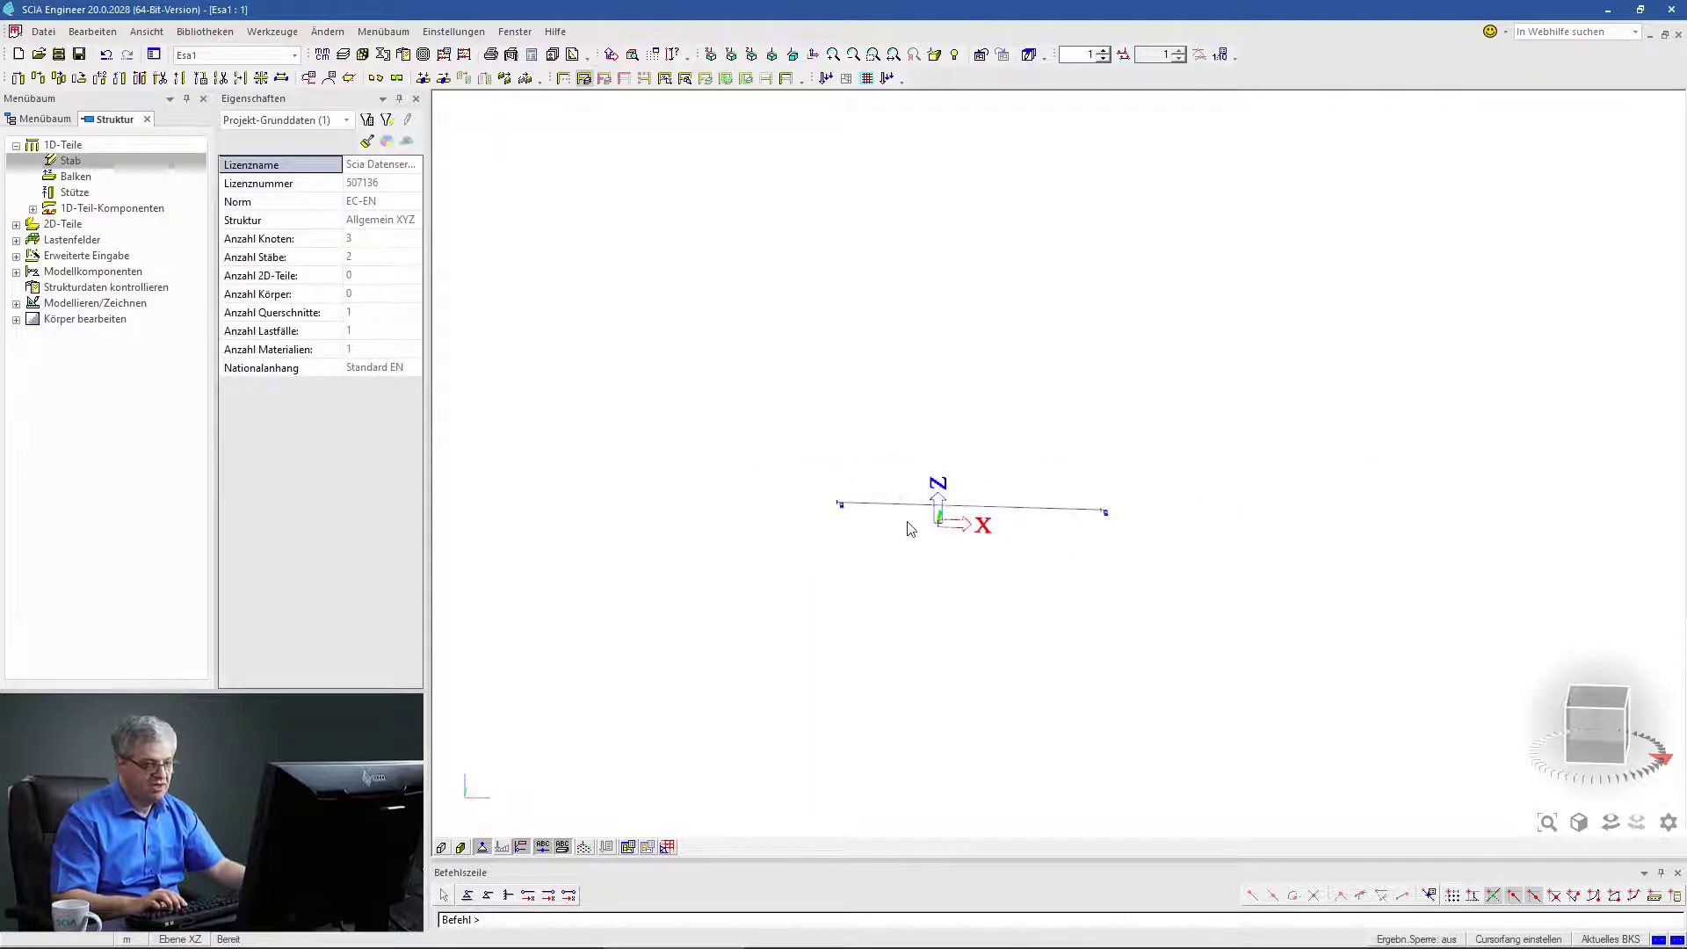
pyautogui.moveTo(993, 314); pyautogui.dragTo(594, 310)
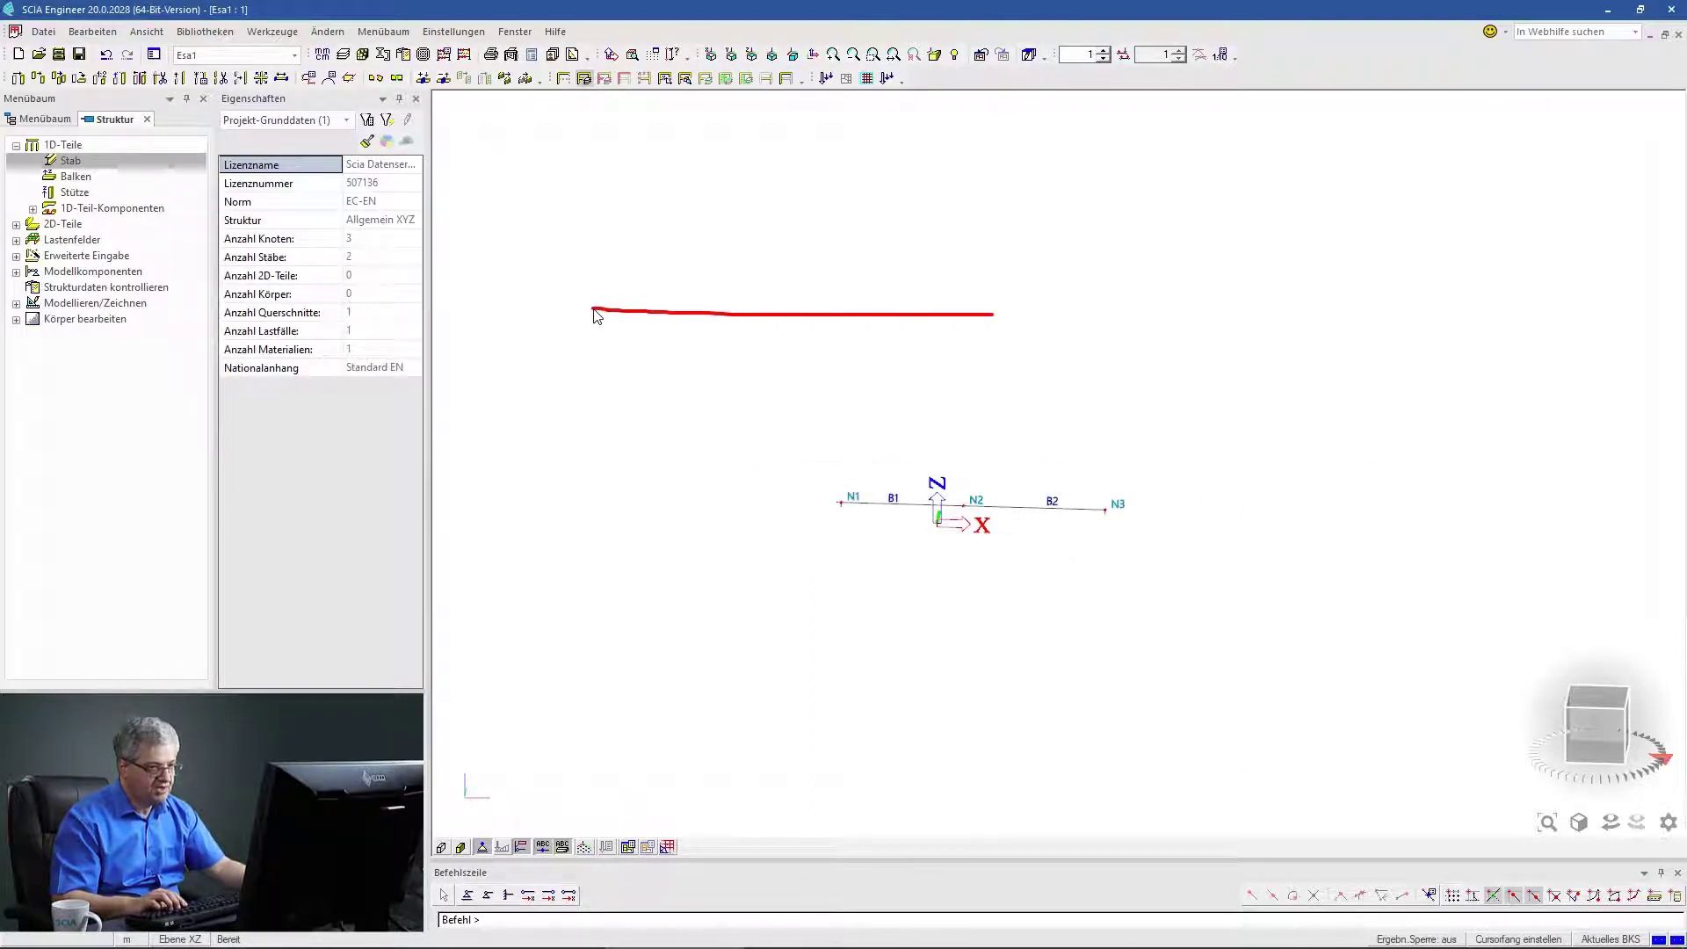
pyautogui.moveTo(997, 318)
pyautogui.mouseDown()
pyautogui.moveTo(994, 347)
pyautogui.moveTo(572, 348)
pyautogui.moveTo(580, 303)
pyautogui.moveTo(936, 327)
pyautogui.moveTo(888, 335)
pyautogui.mouseUp()
pyautogui.moveTo(859, 332); pyautogui.dragTo(841, 333)
pyautogui.moveTo(813, 331); pyautogui.dragTo(744, 330)
pyautogui.moveTo(713, 326); pyautogui.dragTo(692, 327)
pyautogui.moveTo(674, 325); pyautogui.dragTo(660, 324)
pyautogui.moveTo(640, 322); pyautogui.dragTo(633, 323)
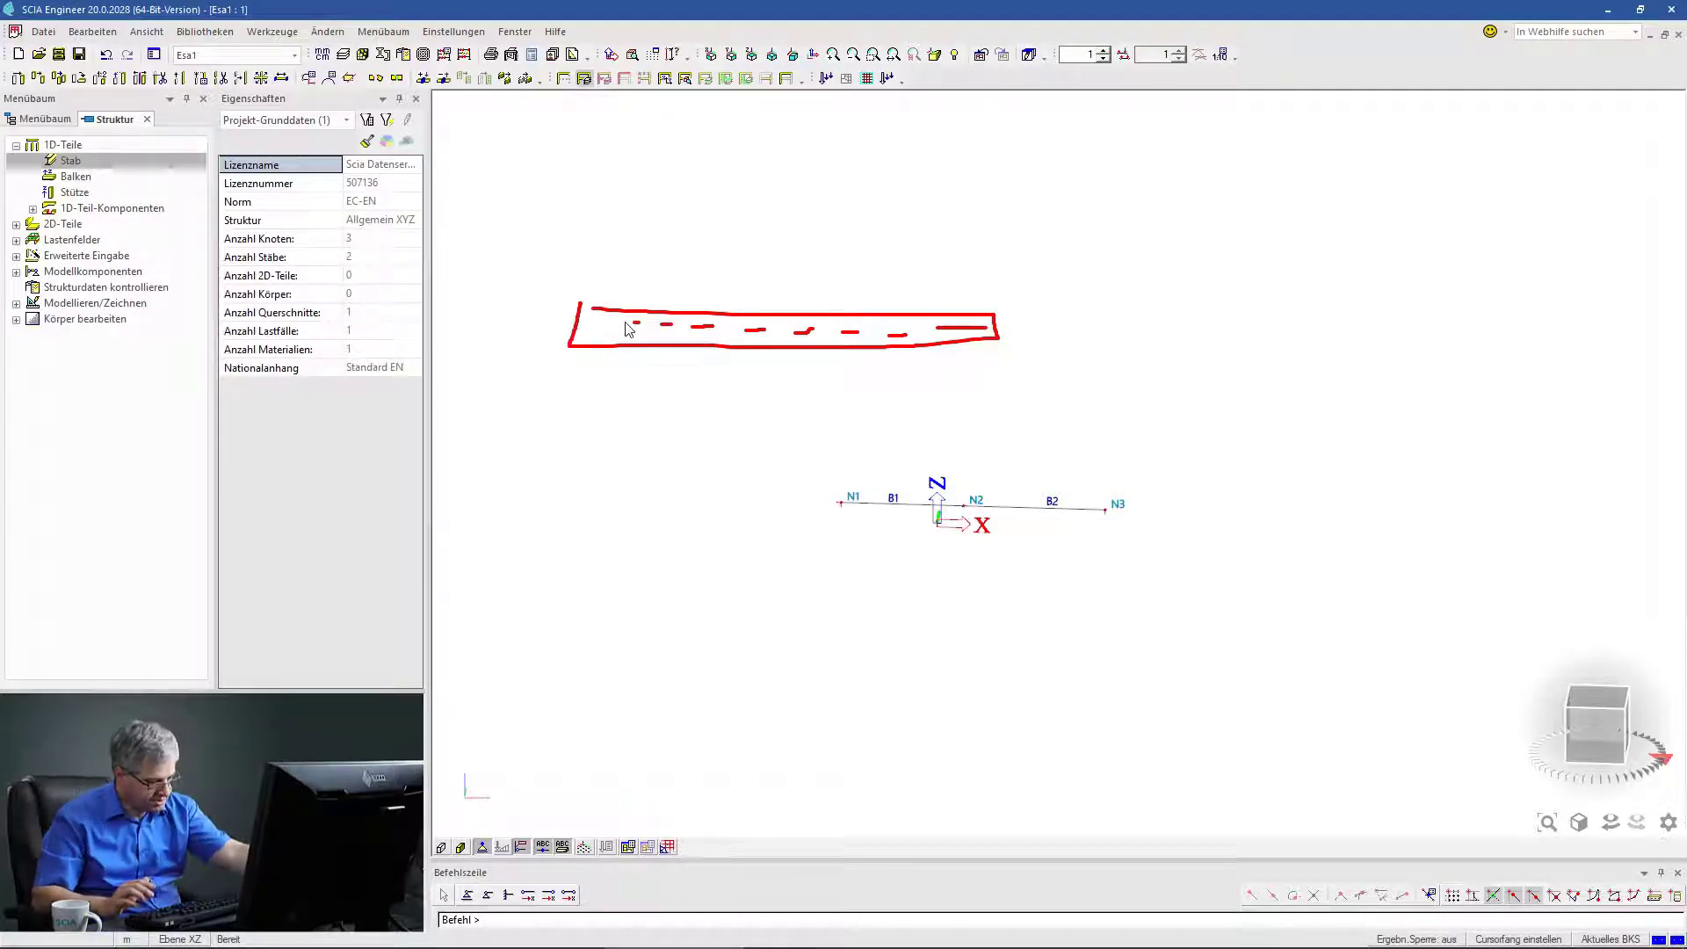
pyautogui.moveTo(748, 350)
pyautogui.mouseDown()
pyautogui.moveTo(747, 556)
pyautogui.moveTo(783, 395)
pyautogui.moveTo(749, 555)
pyautogui.mouseUp()
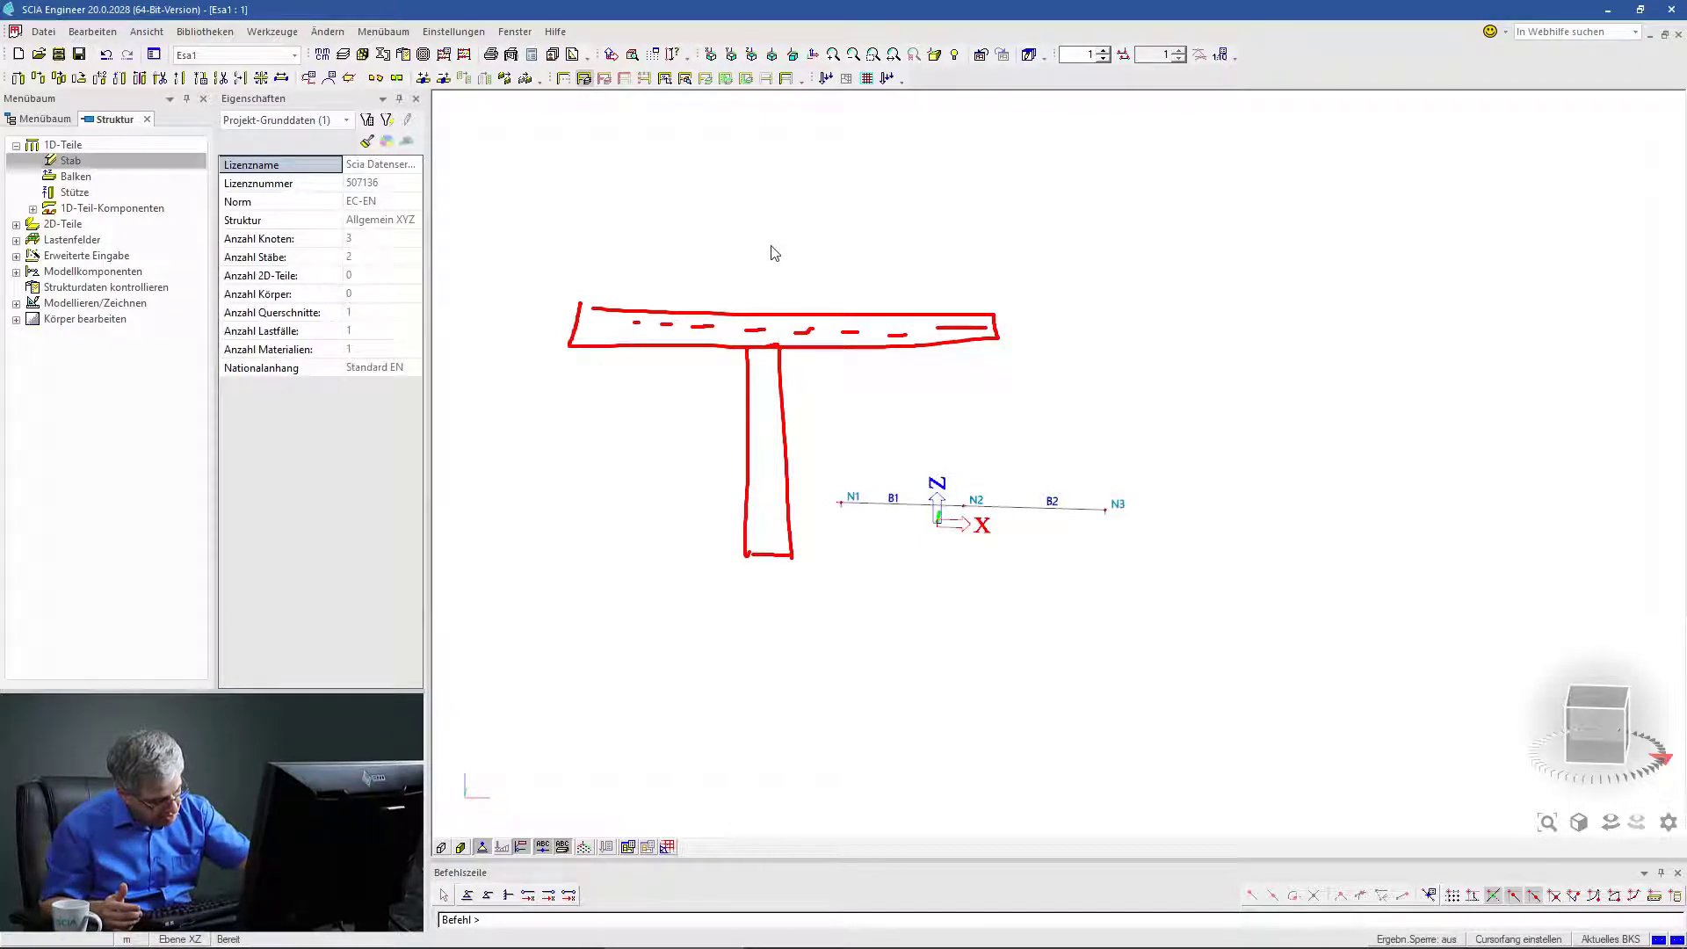
pyautogui.moveTo(771, 230)
pyautogui.mouseDown()
pyautogui.moveTo(774, 343)
pyautogui.moveTo(753, 380)
pyautogui.mouseUp()
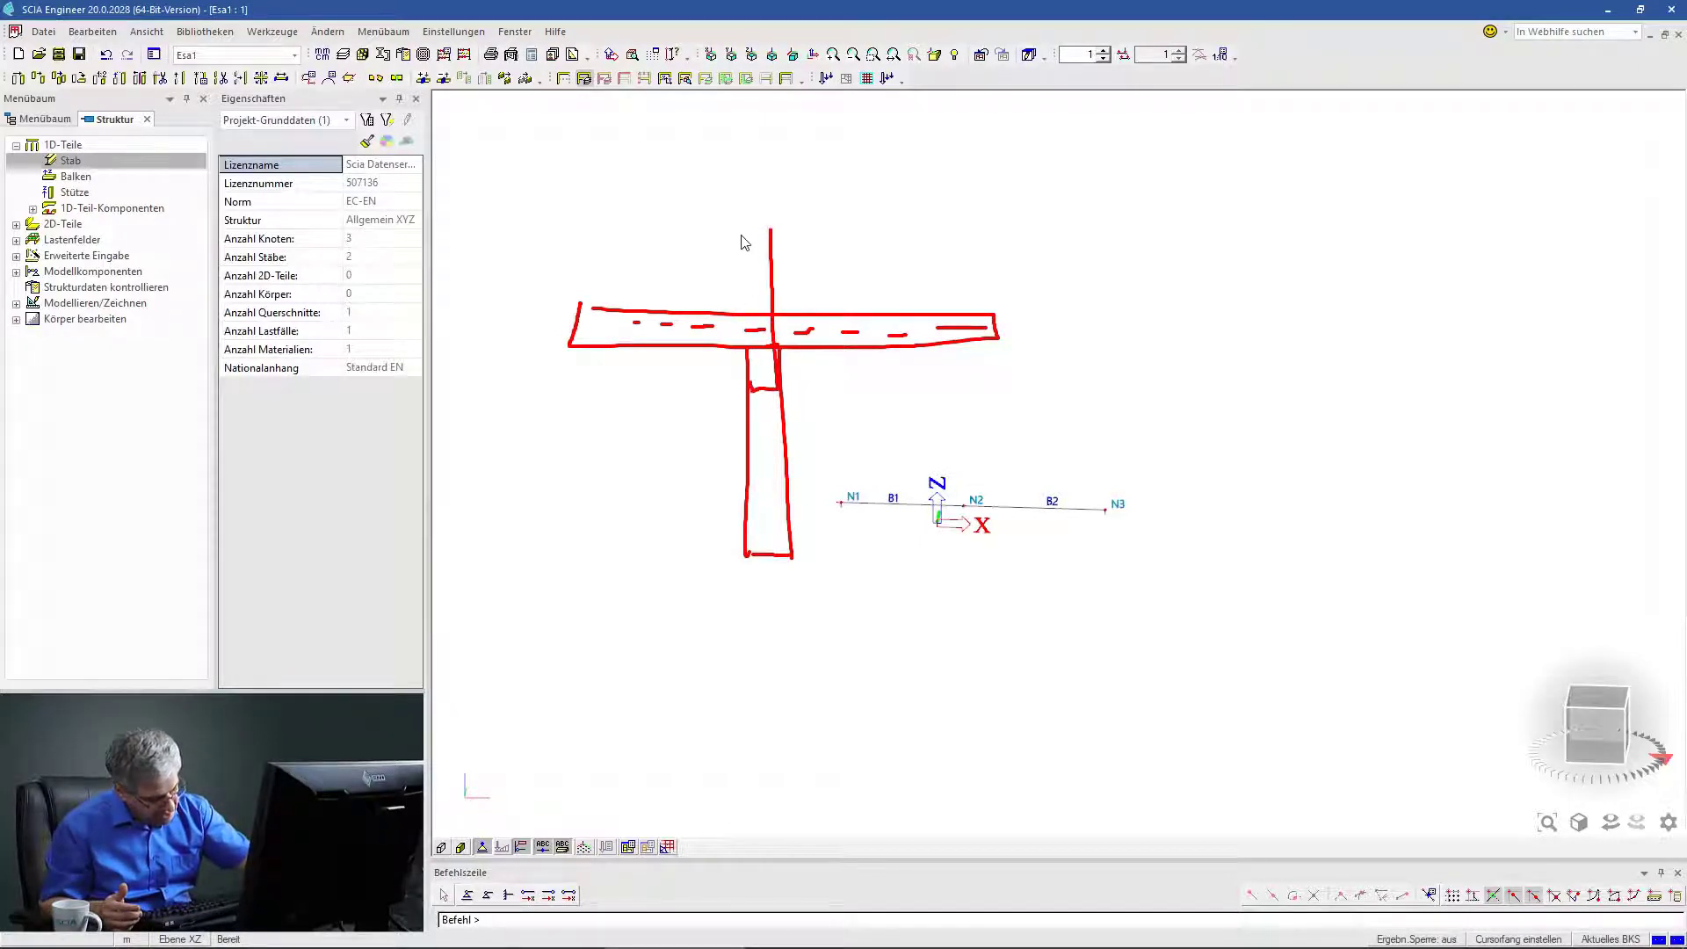
pyautogui.moveTo(745, 243)
pyautogui.mouseDown()
pyautogui.moveTo(758, 402)
pyautogui.moveTo(761, 235)
pyautogui.mouseUp()
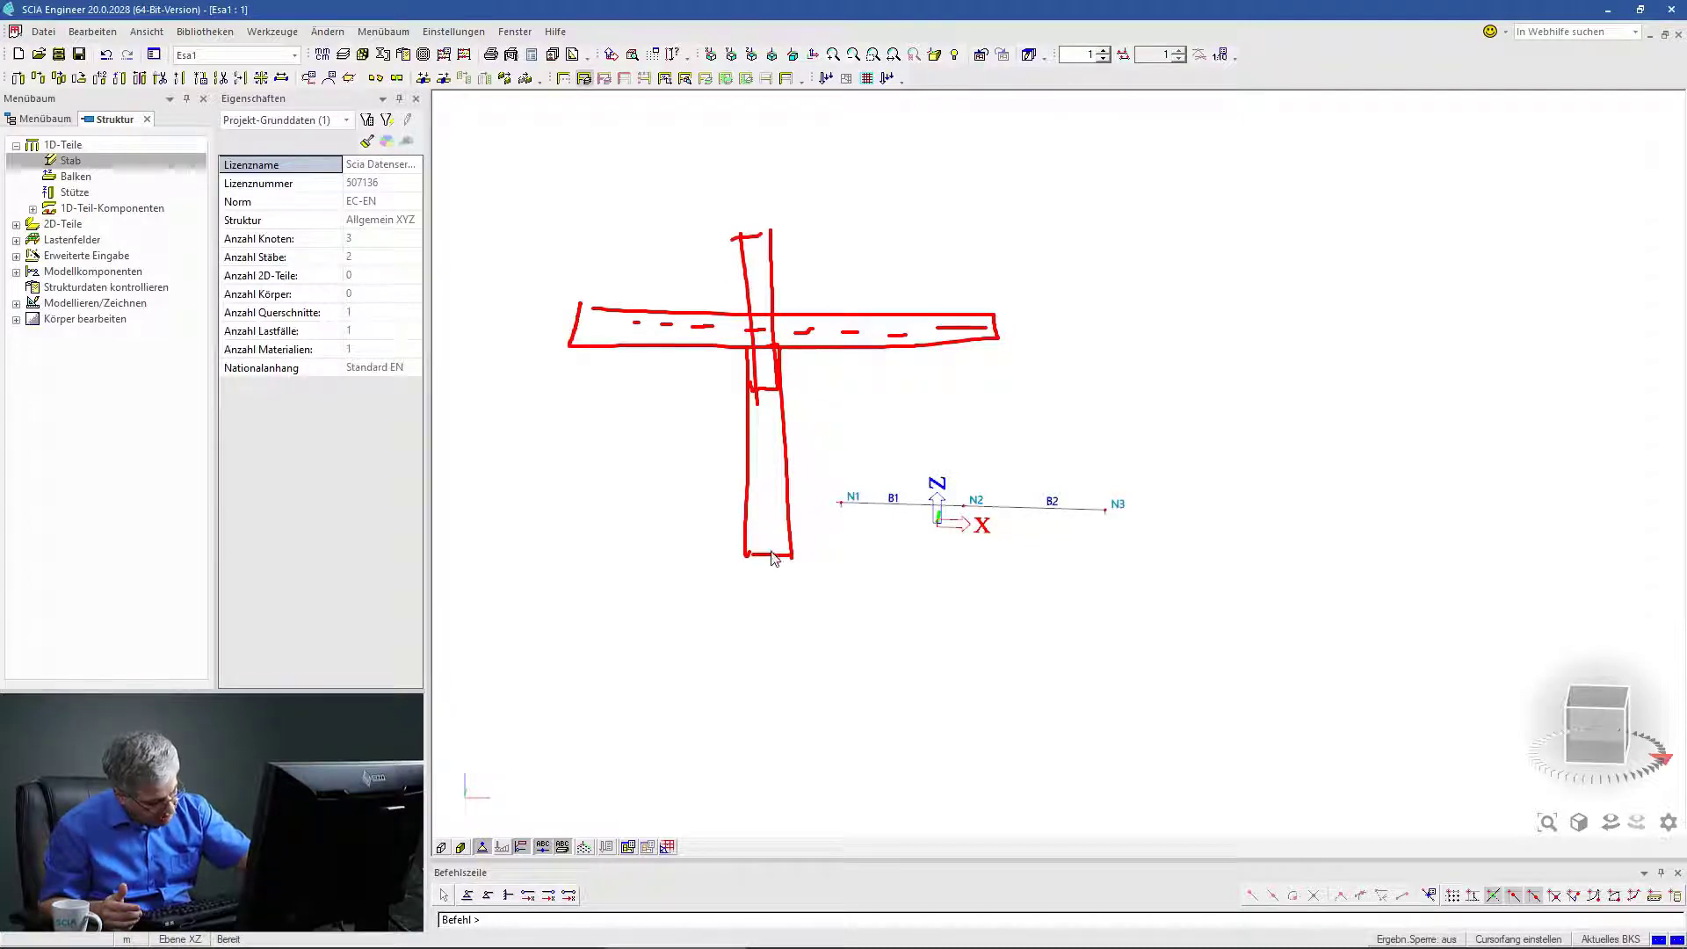
pyautogui.moveTo(772, 555); pyautogui.dragTo(761, 332)
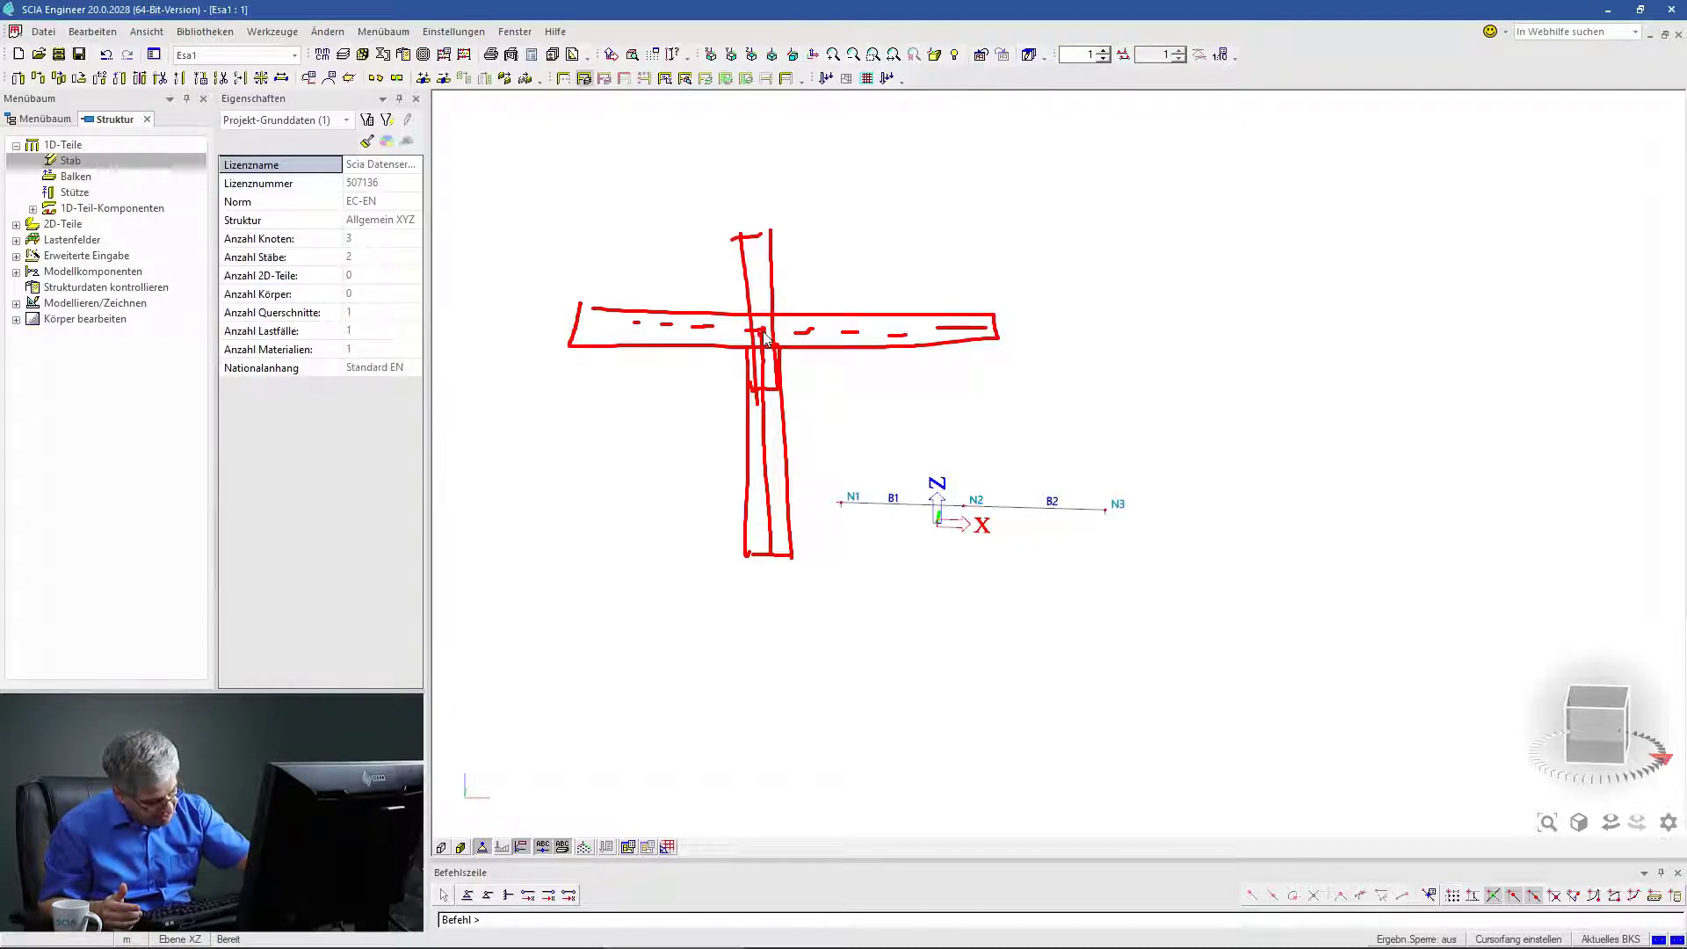
pyautogui.moveTo(747, 240); pyautogui.dragTo(759, 406)
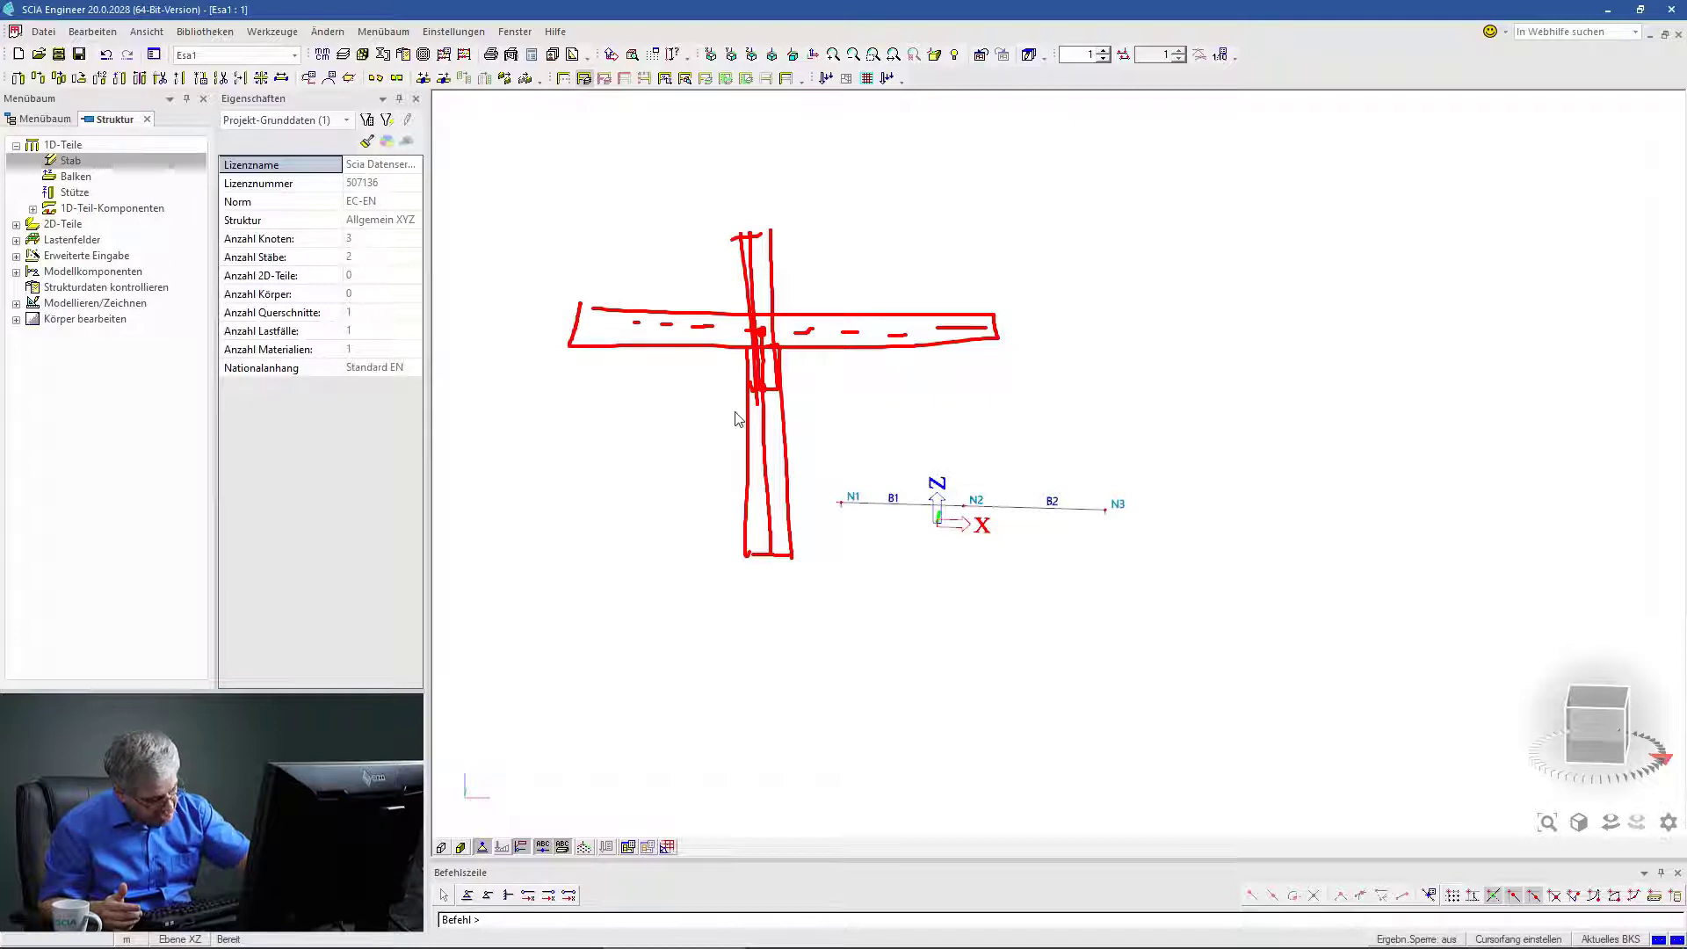
pyautogui.moveTo(668, 527)
pyautogui.mouseDown()
pyautogui.moveTo(663, 293)
pyautogui.moveTo(646, 344)
pyautogui.moveTo(655, 519)
pyautogui.mouseUp()
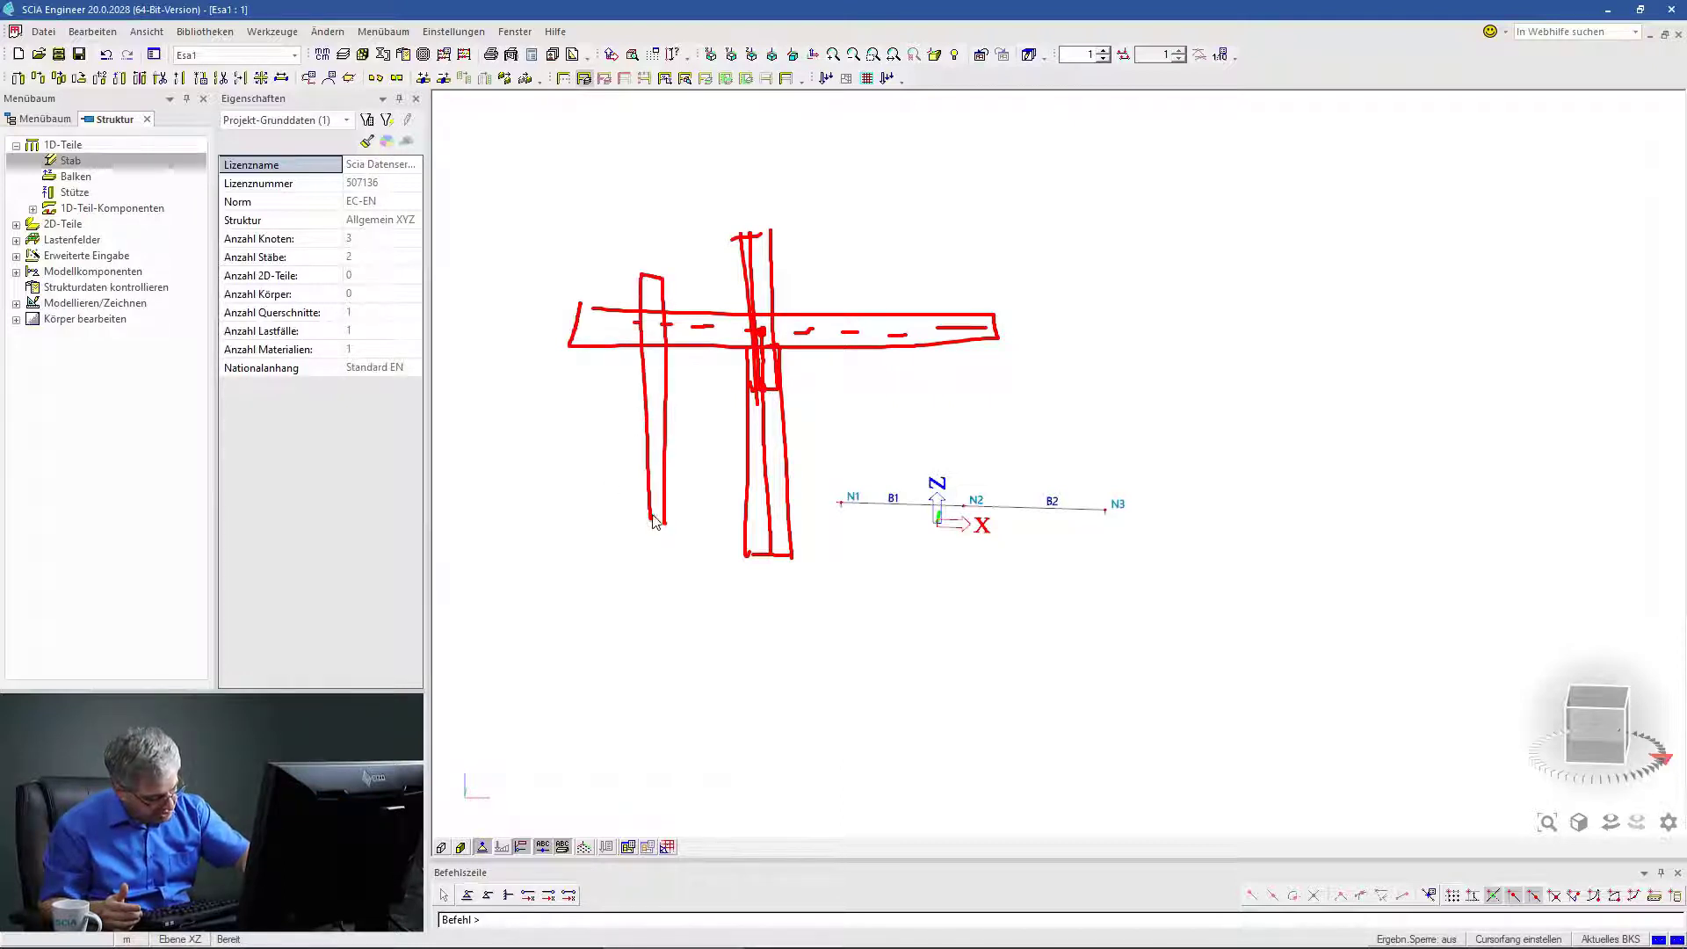
pyautogui.moveTo(630, 167)
pyautogui.mouseDown()
pyautogui.moveTo(640, 338)
pyautogui.moveTo(657, 274)
pyautogui.moveTo(643, 264)
pyautogui.moveTo(646, 308)
pyautogui.mouseUp()
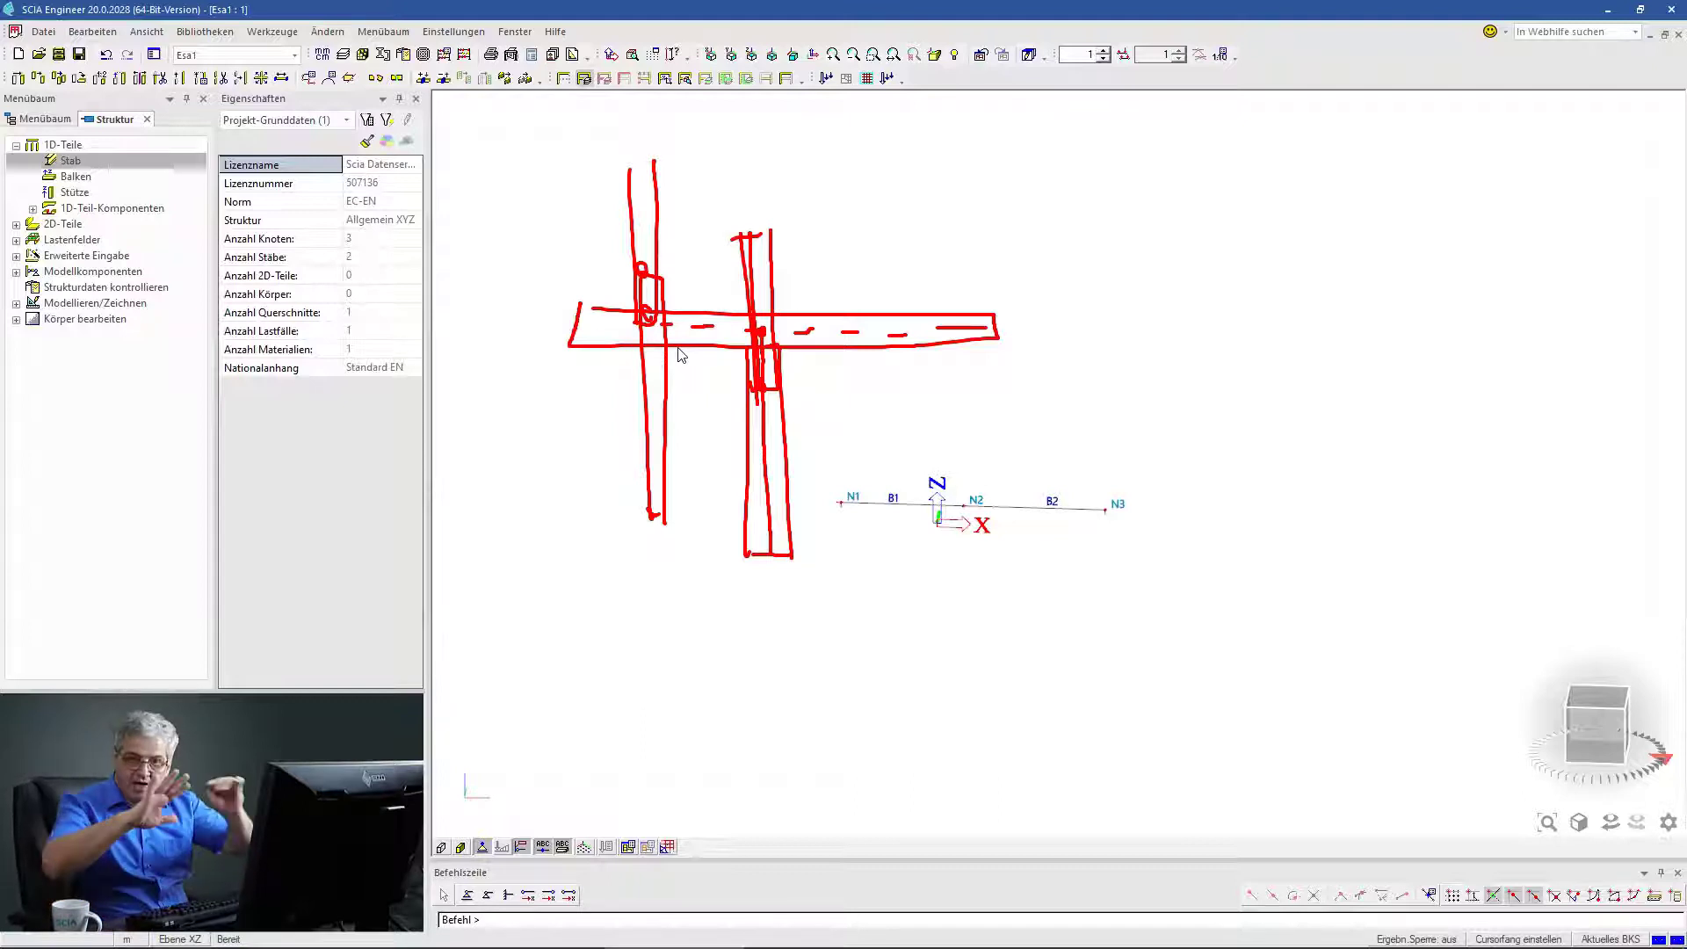
pyautogui.moveTo(896, 400); pyautogui.dragTo(898, 496)
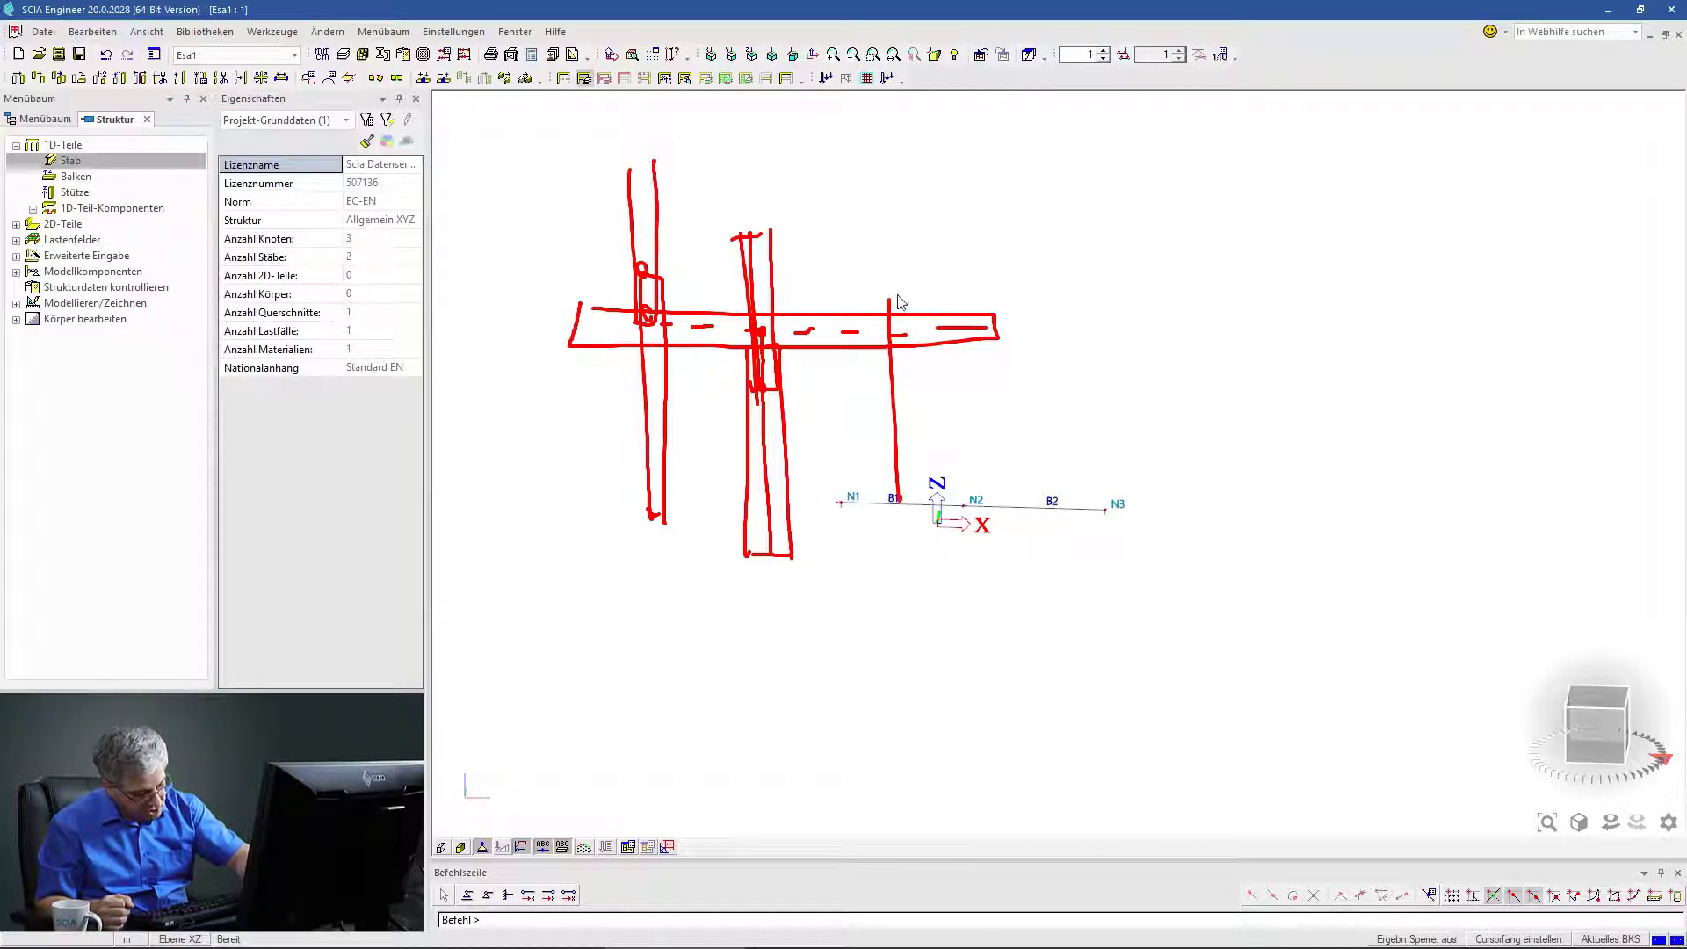
pyautogui.moveTo(895, 294)
pyautogui.mouseDown()
pyautogui.moveTo(921, 317)
pyautogui.moveTo(930, 501)
pyautogui.mouseUp()
pyautogui.moveTo(948, 178)
pyautogui.mouseDown()
pyautogui.moveTo(954, 334)
pyautogui.moveTo(965, 142)
pyautogui.moveTo(969, 597)
pyautogui.mouseUp()
pyautogui.moveTo(958, 284)
pyautogui.mouseDown()
pyautogui.moveTo(976, 281)
pyautogui.moveTo(959, 490)
pyautogui.mouseUp()
pyautogui.moveTo(970, 340); pyautogui.dragTo(967, 494)
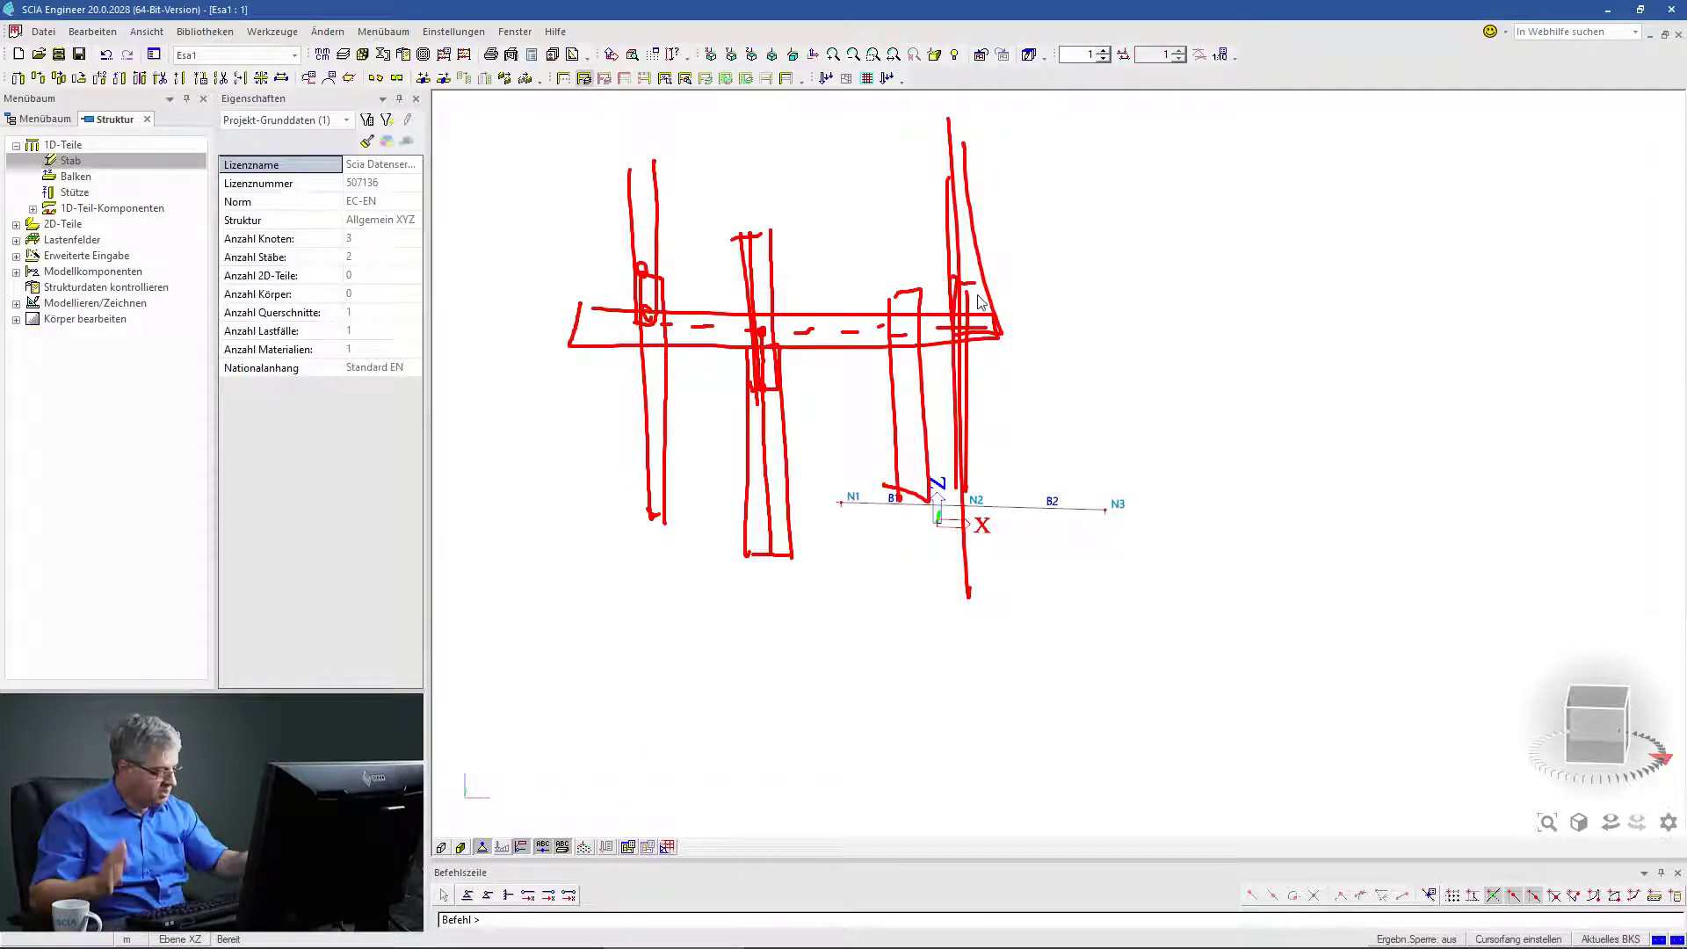
pyautogui.moveTo(641, 255)
pyautogui.mouseDown()
pyautogui.moveTo(612, 333)
pyautogui.moveTo(668, 319)
pyautogui.mouseUp()
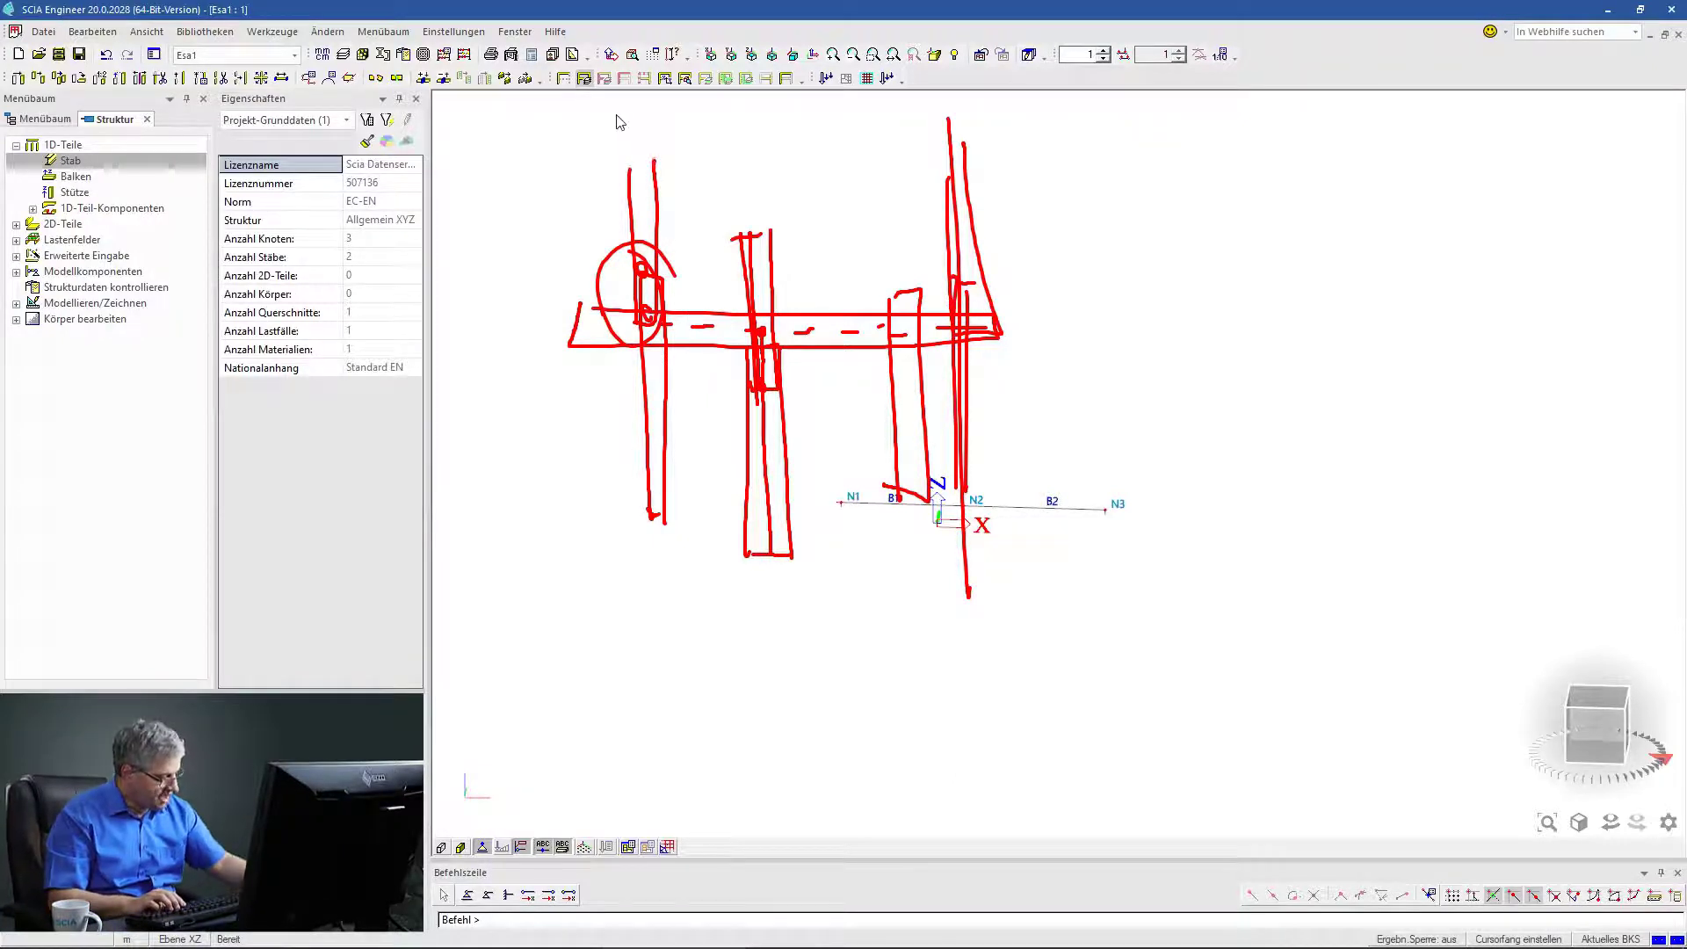
pyautogui.press('Escape')
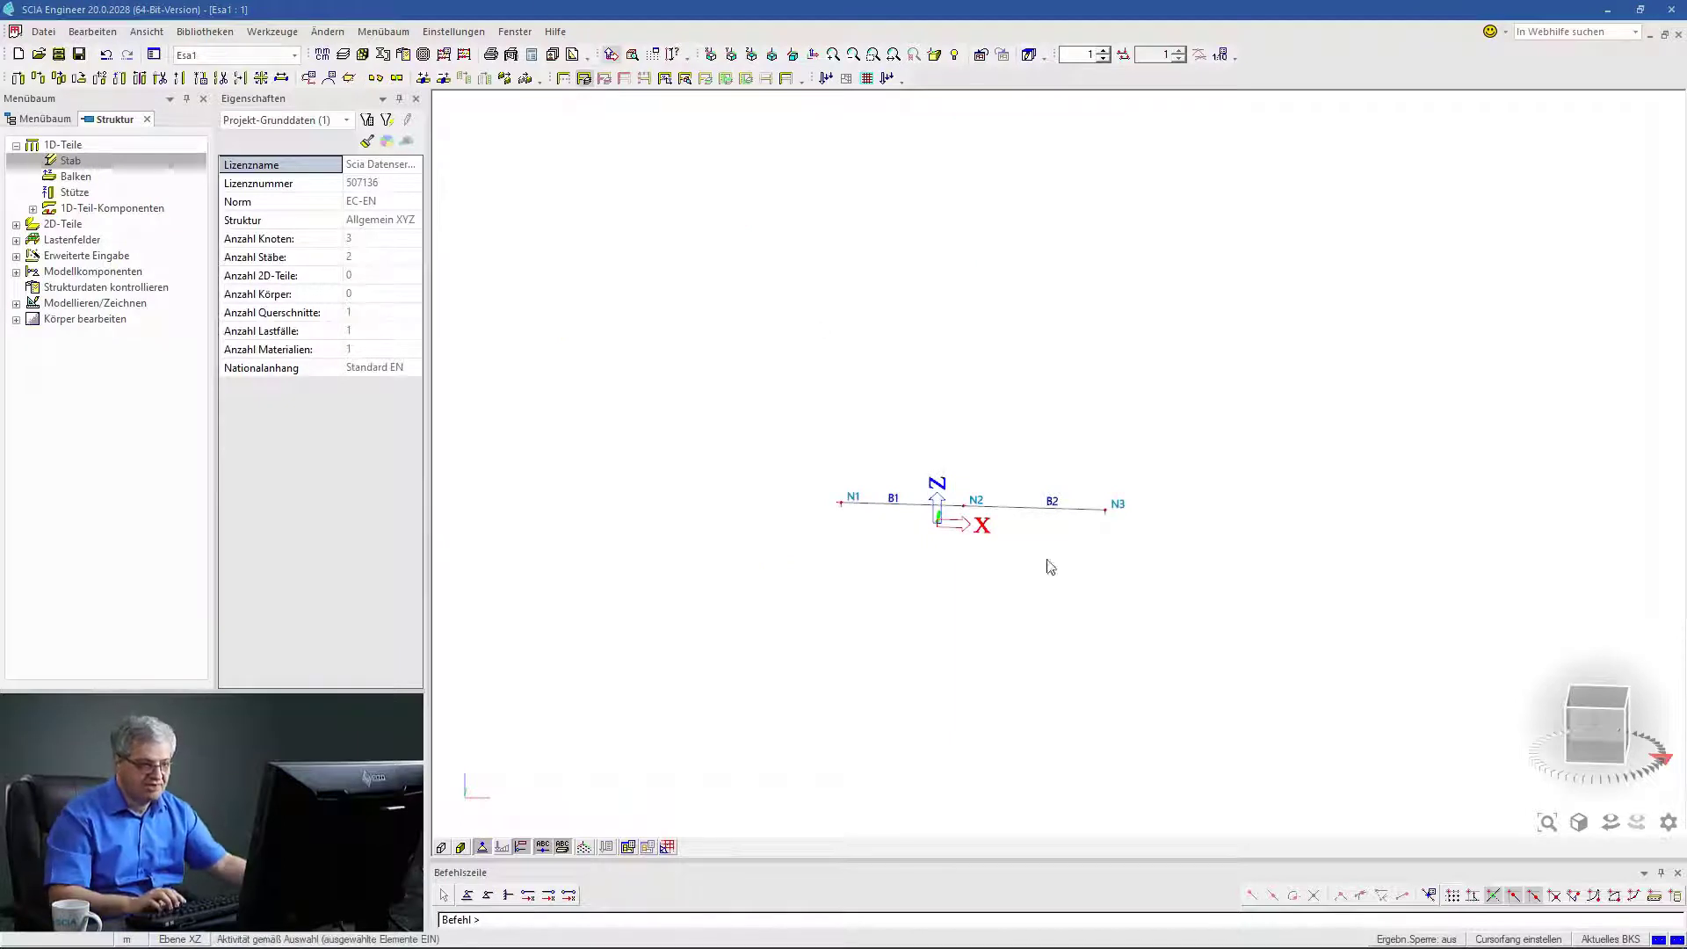
# Delete both members together with all their nodes and nodal supports.
pyautogui.moveTo(1177, 581); pyautogui.dragTo(787, 450)
pyautogui.press('Delete')
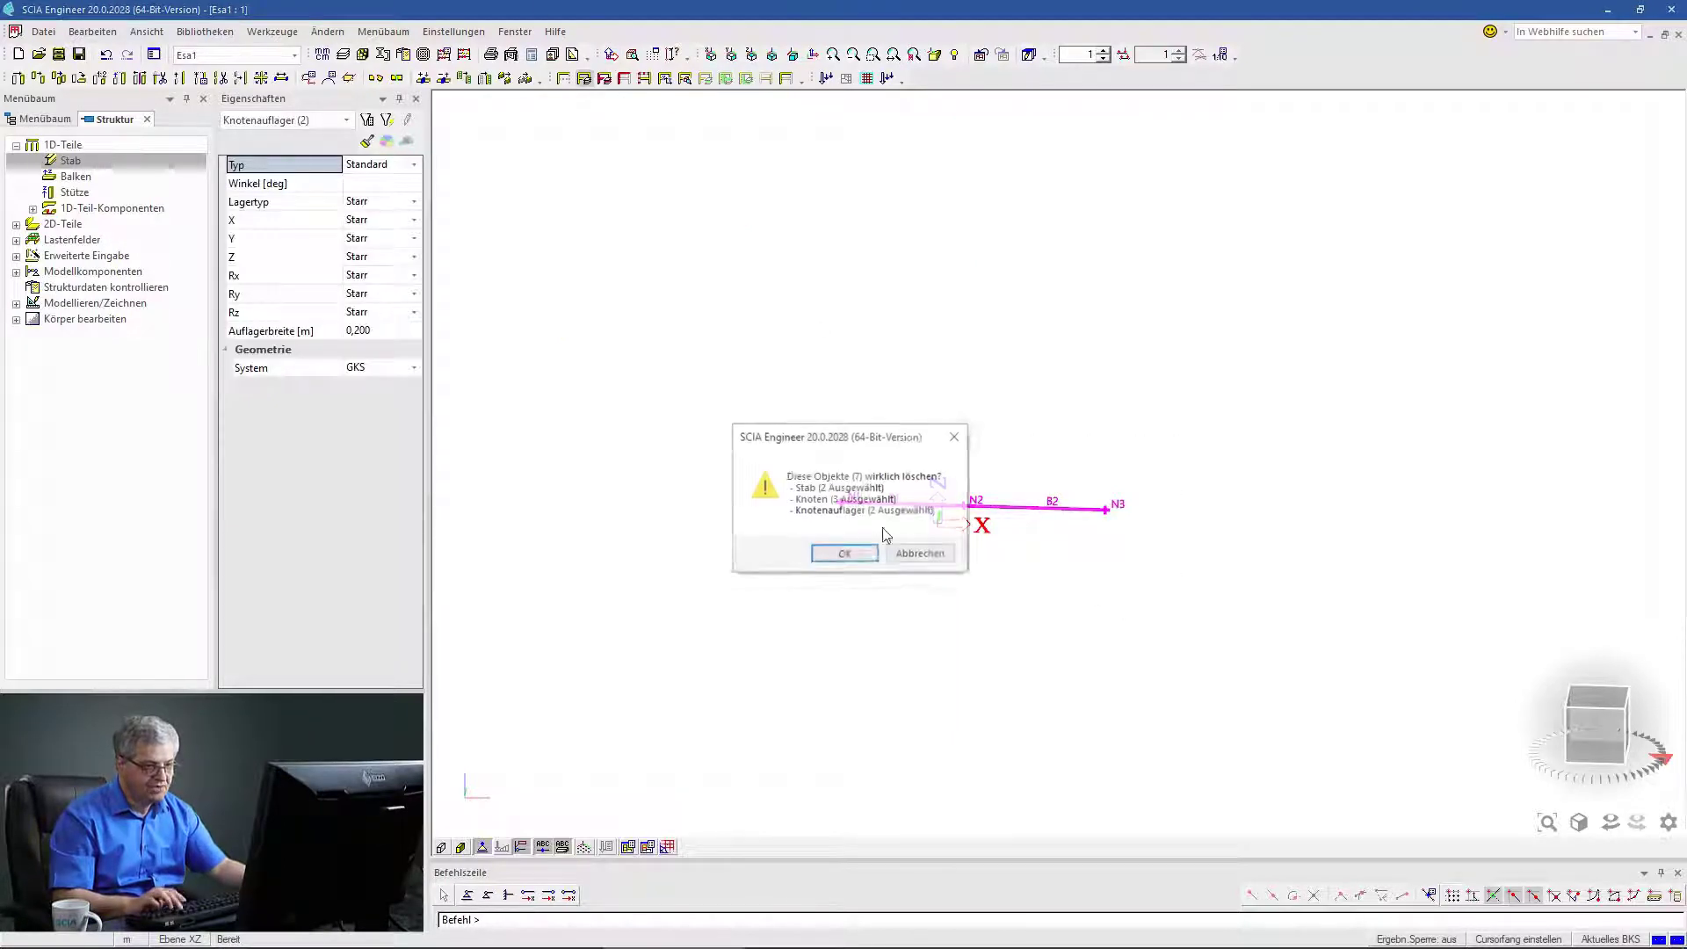
pyautogui.click(866, 558)
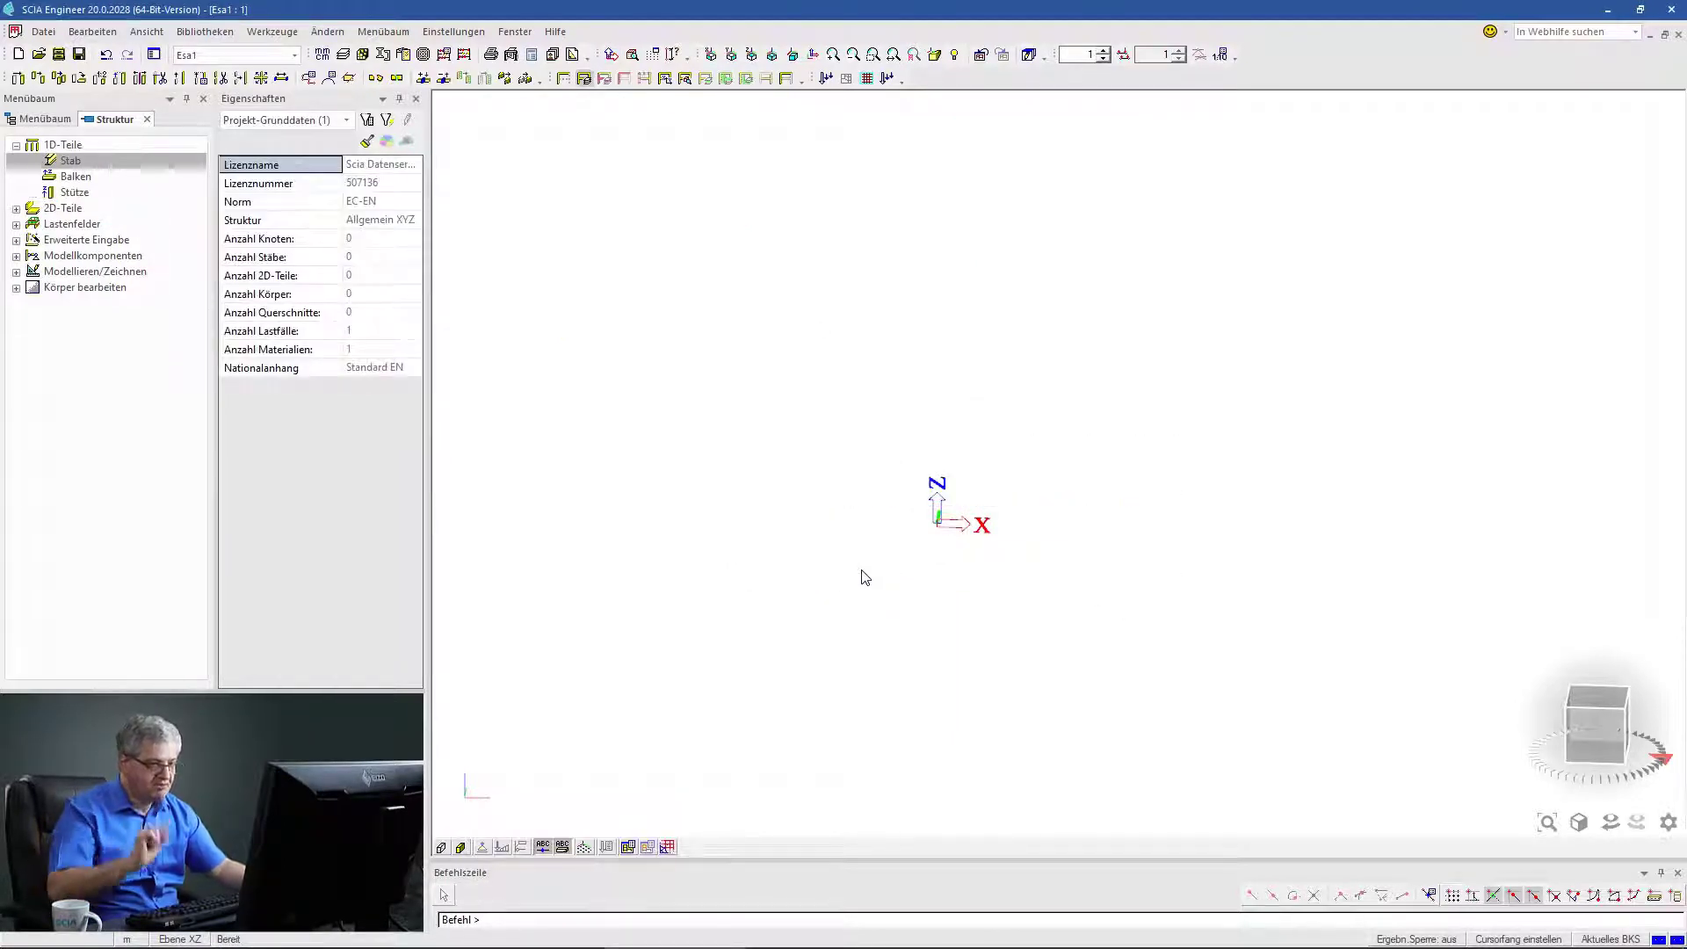
# Draw three members as a triangle with overhanging corners, the first about 23.3 m long, the second and third each starting on the previous member.
pyautogui.click(123, 165)
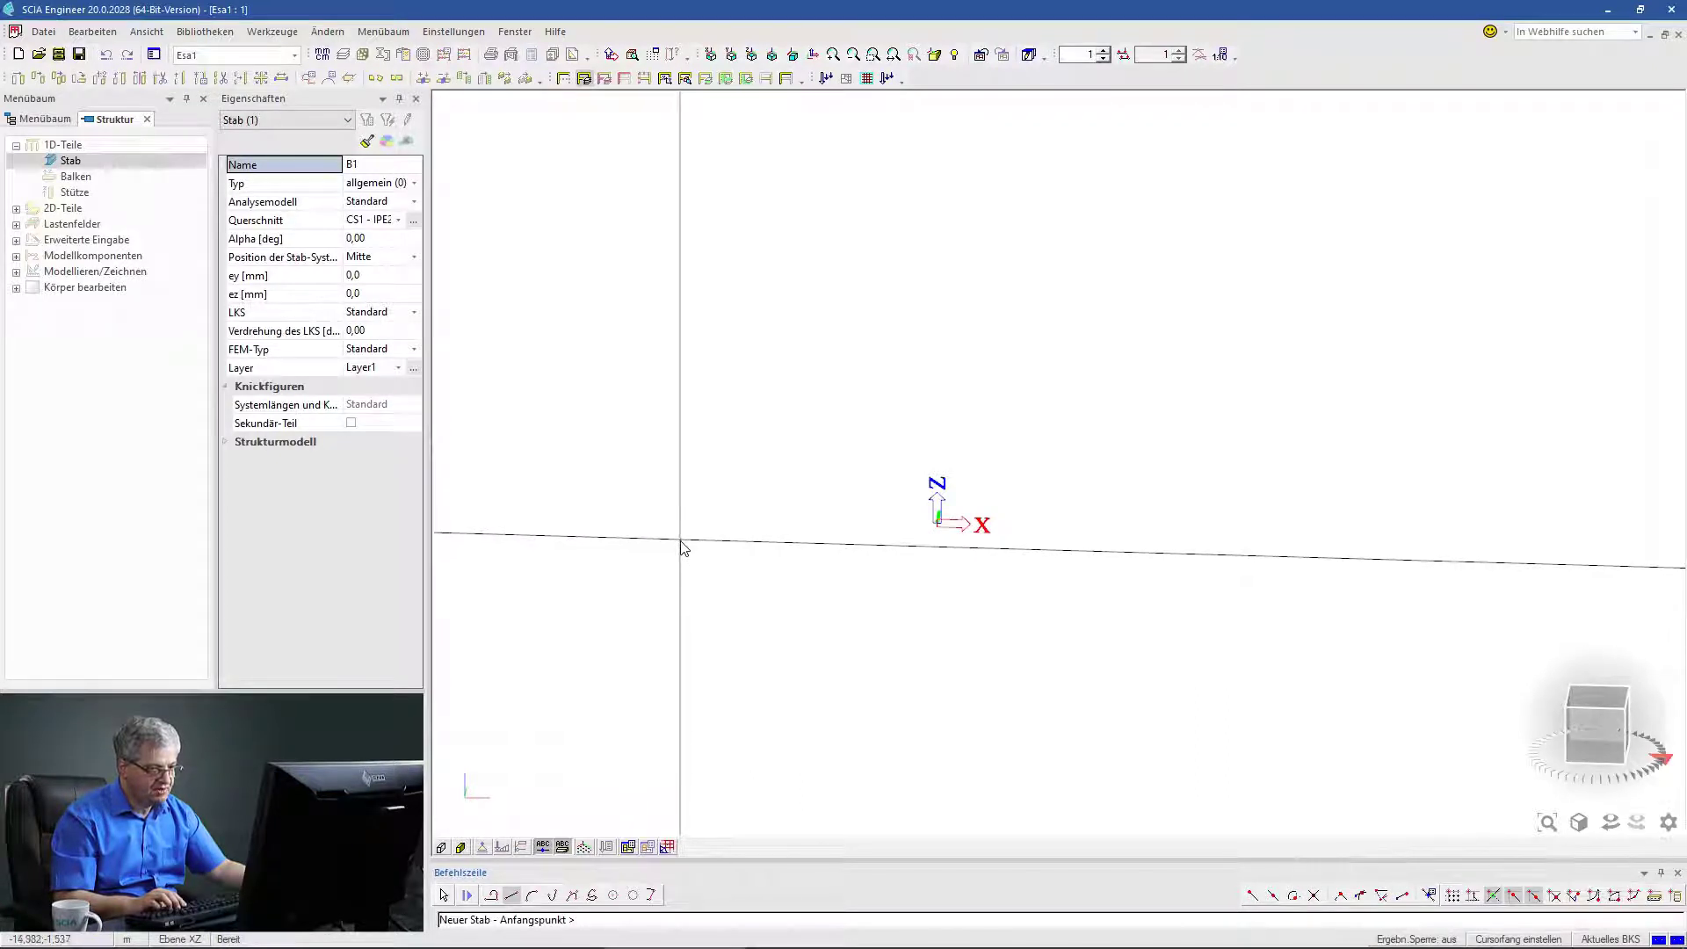
pyautogui.click(680, 544)
pyautogui.click(1012, 343)
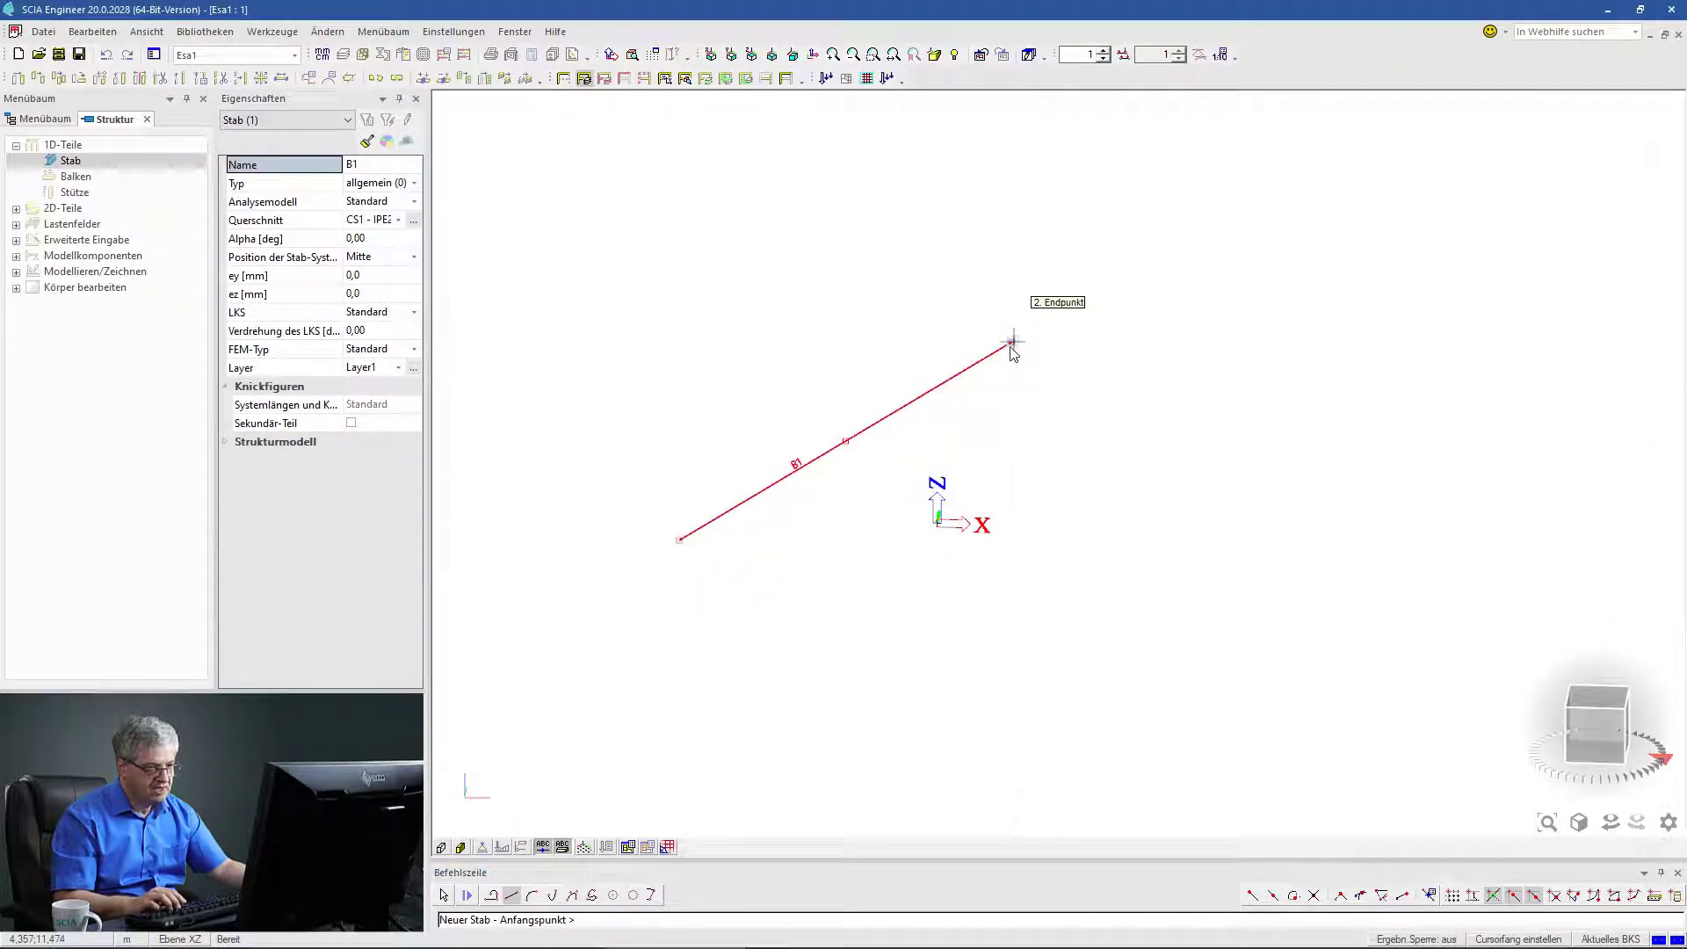
pyautogui.click(973, 365)
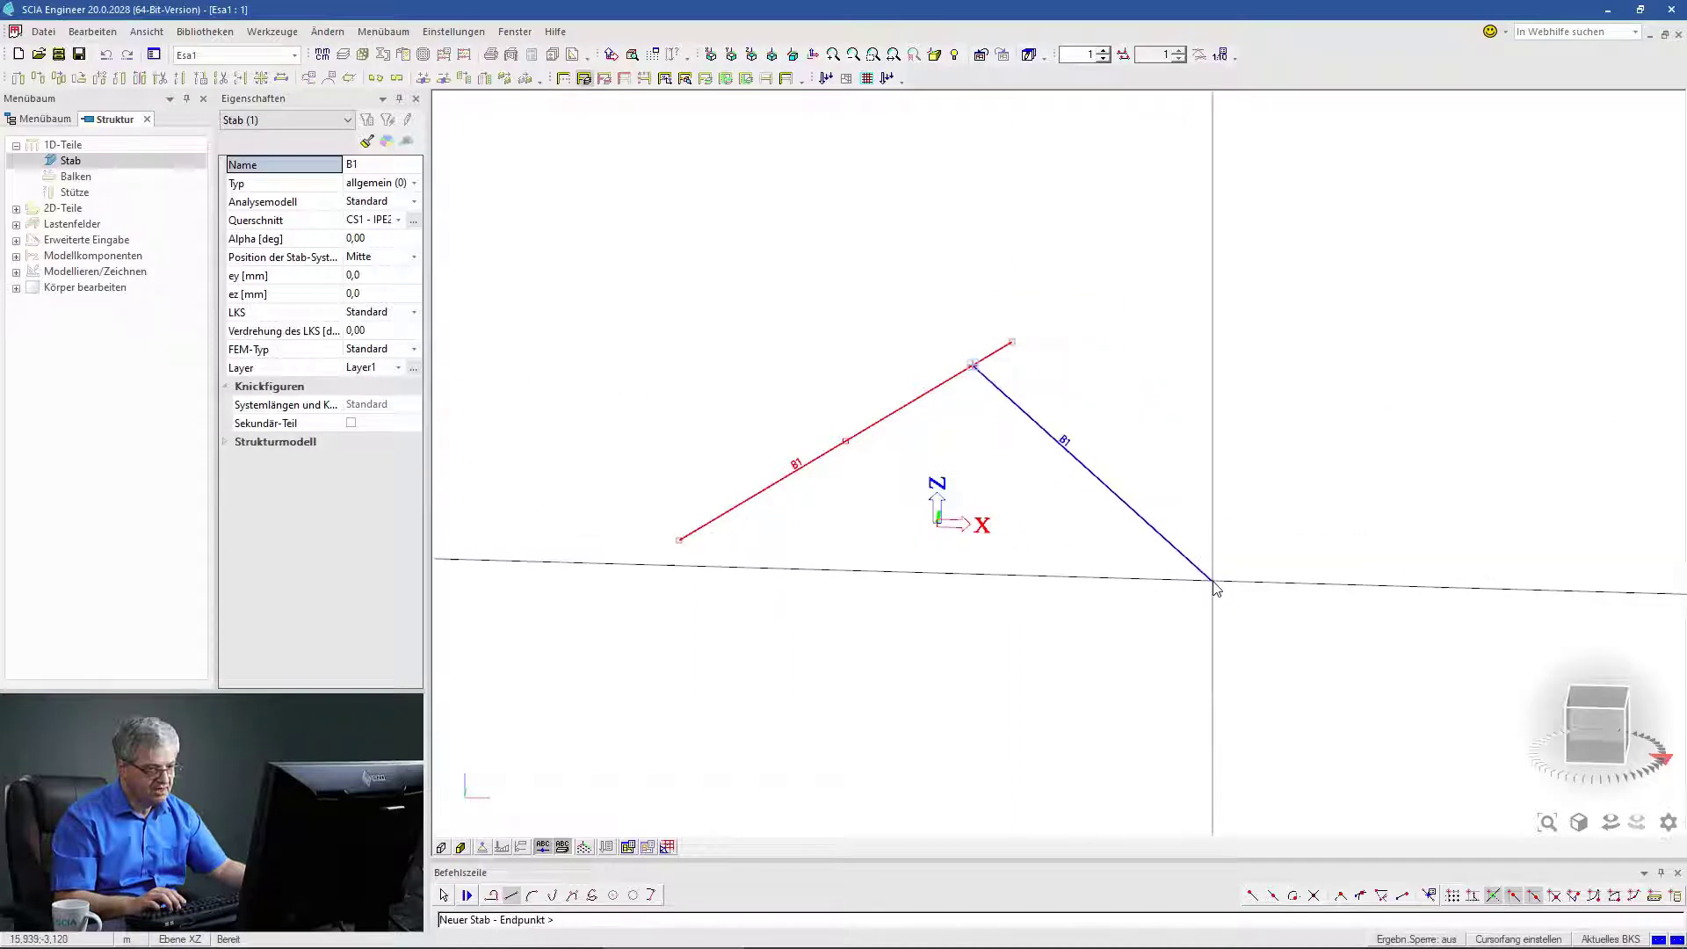
pyautogui.click(1204, 589)
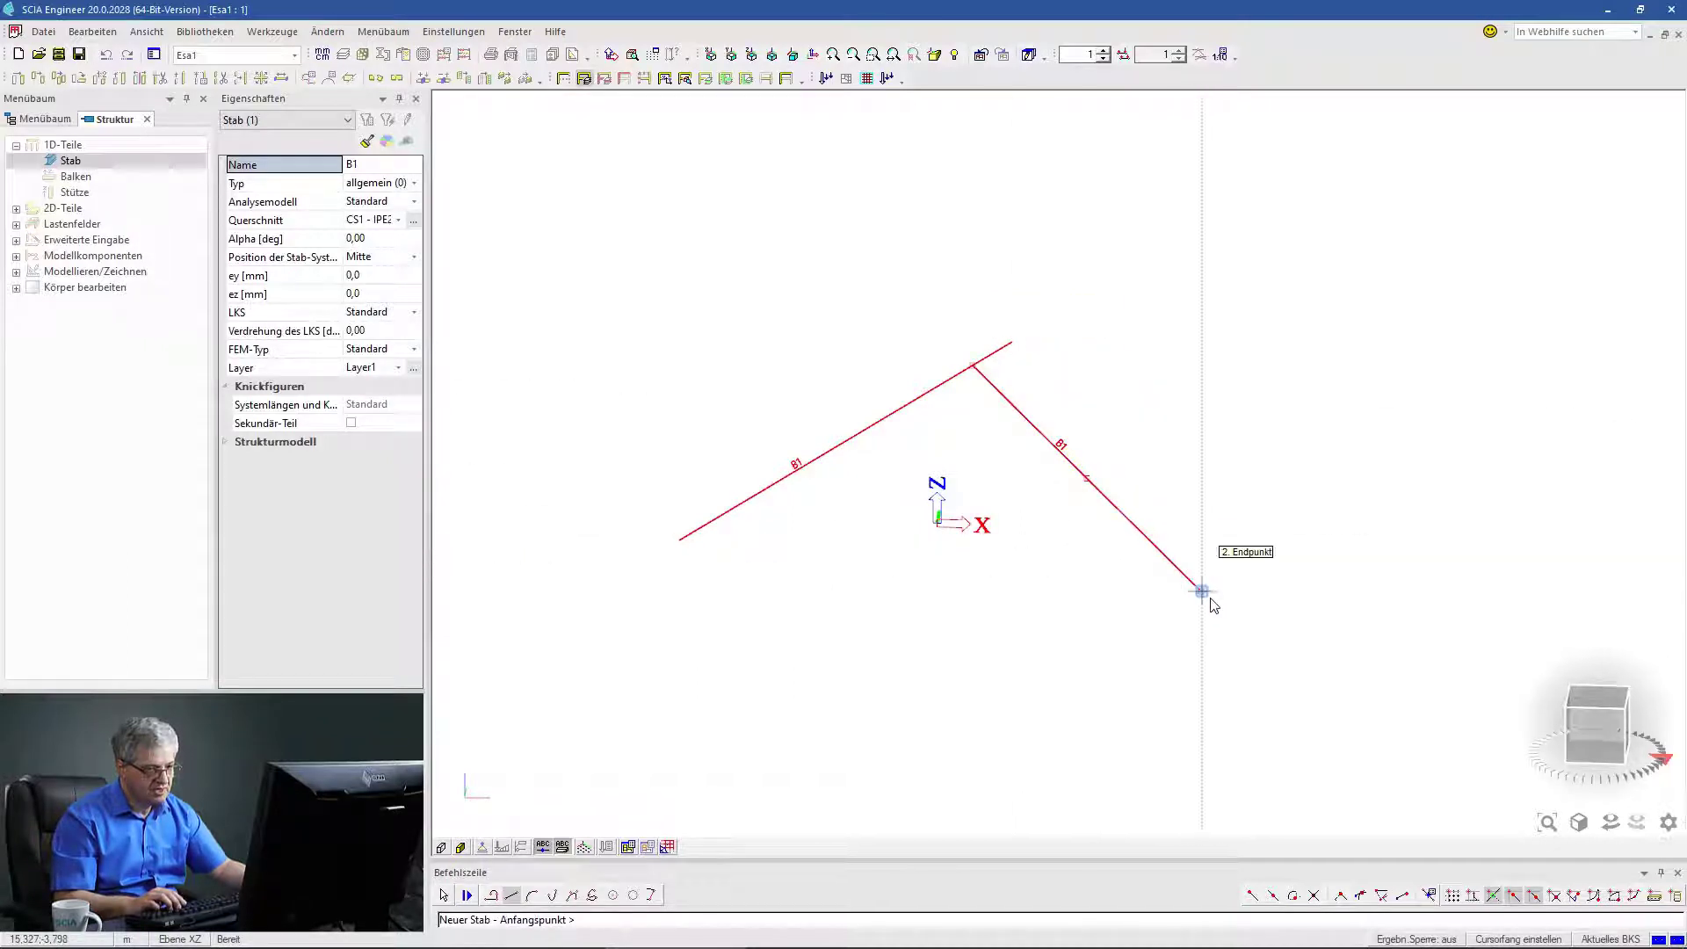
pyautogui.click(1157, 546)
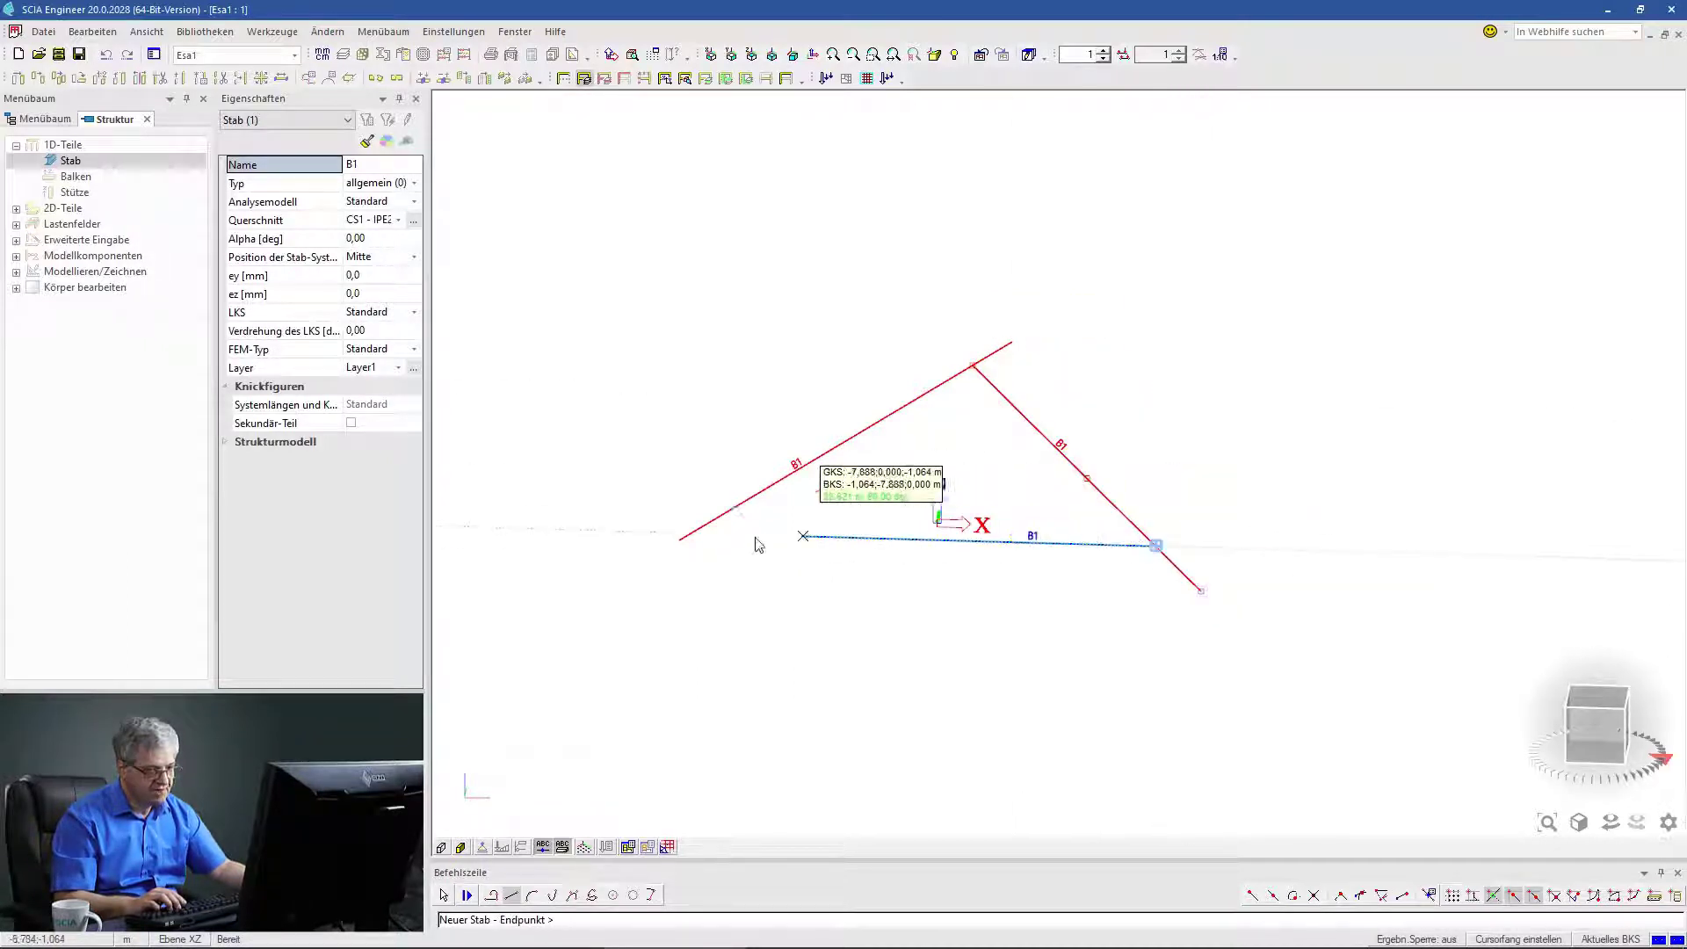
pyautogui.click(652, 533)
pyautogui.press('Escape')
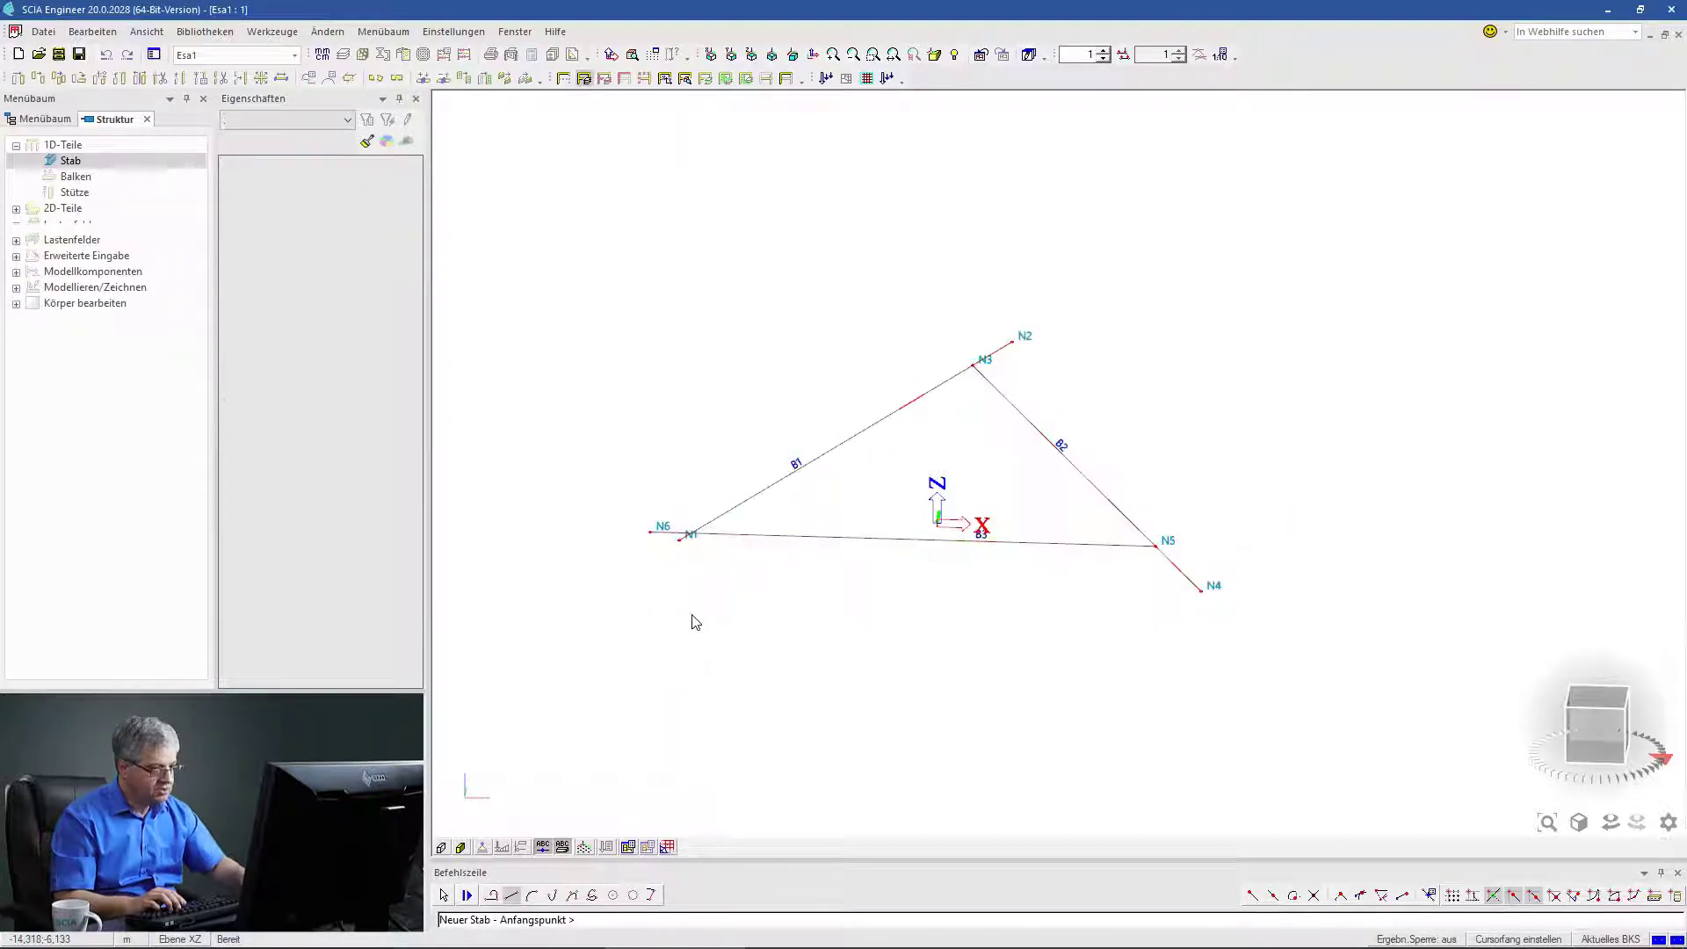
# Try twice to trim the overhang of member B1 at node N1 back to member B3, undoing each attempt.
pyautogui.click(161, 82)
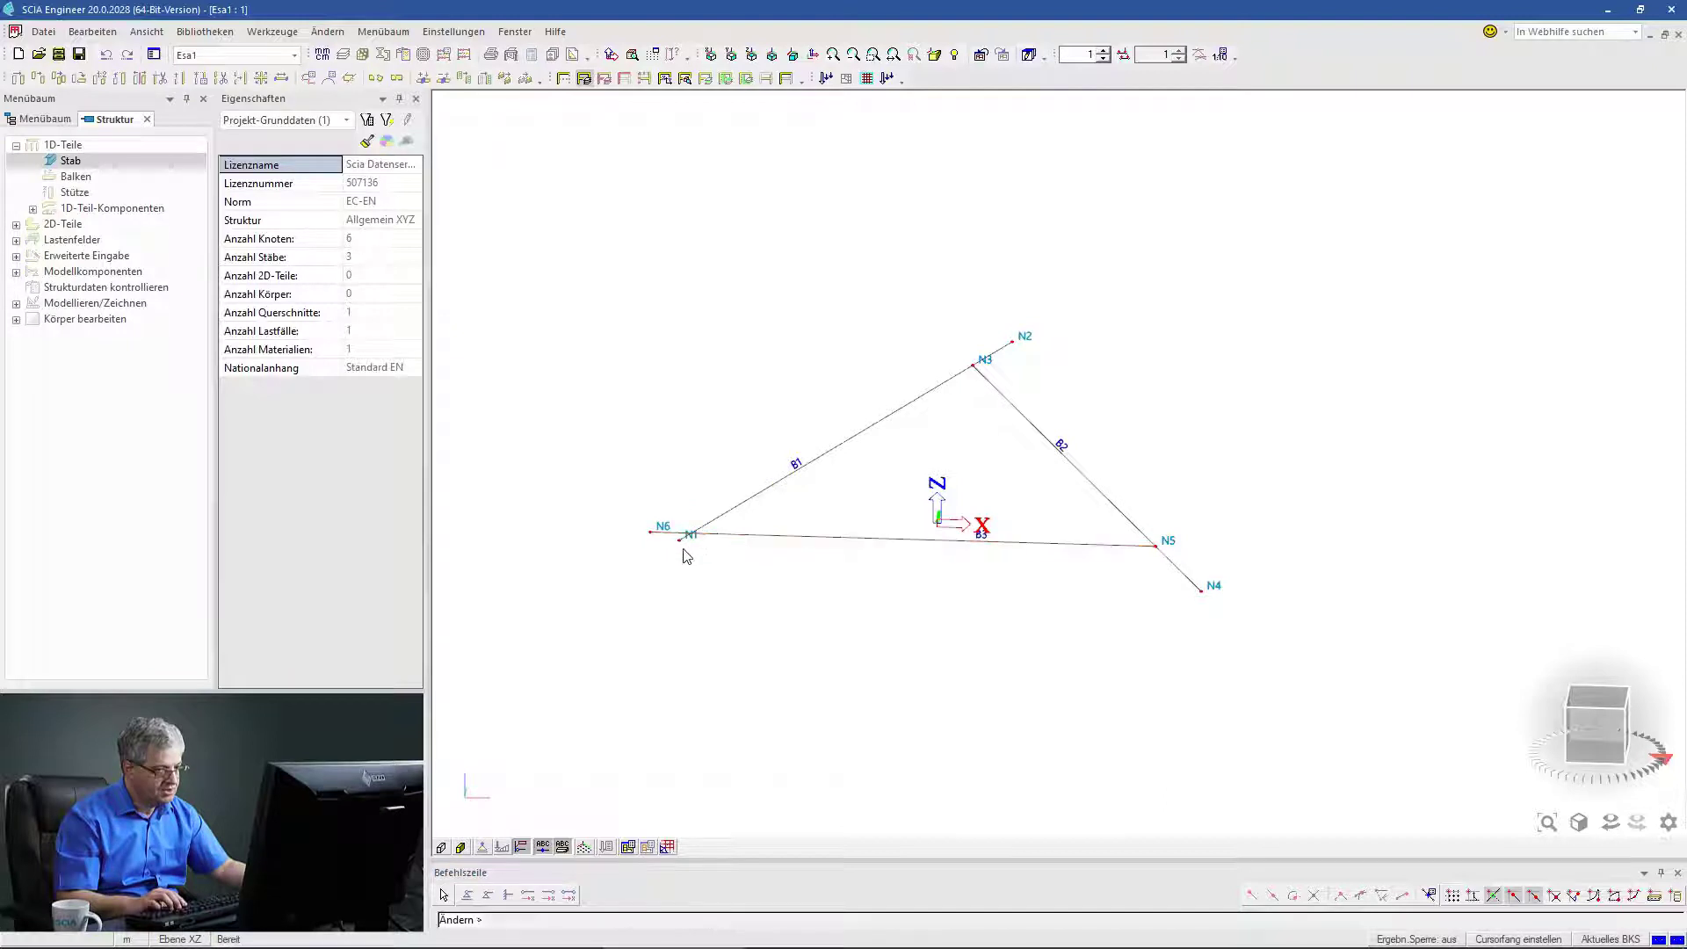
pyautogui.click(688, 544)
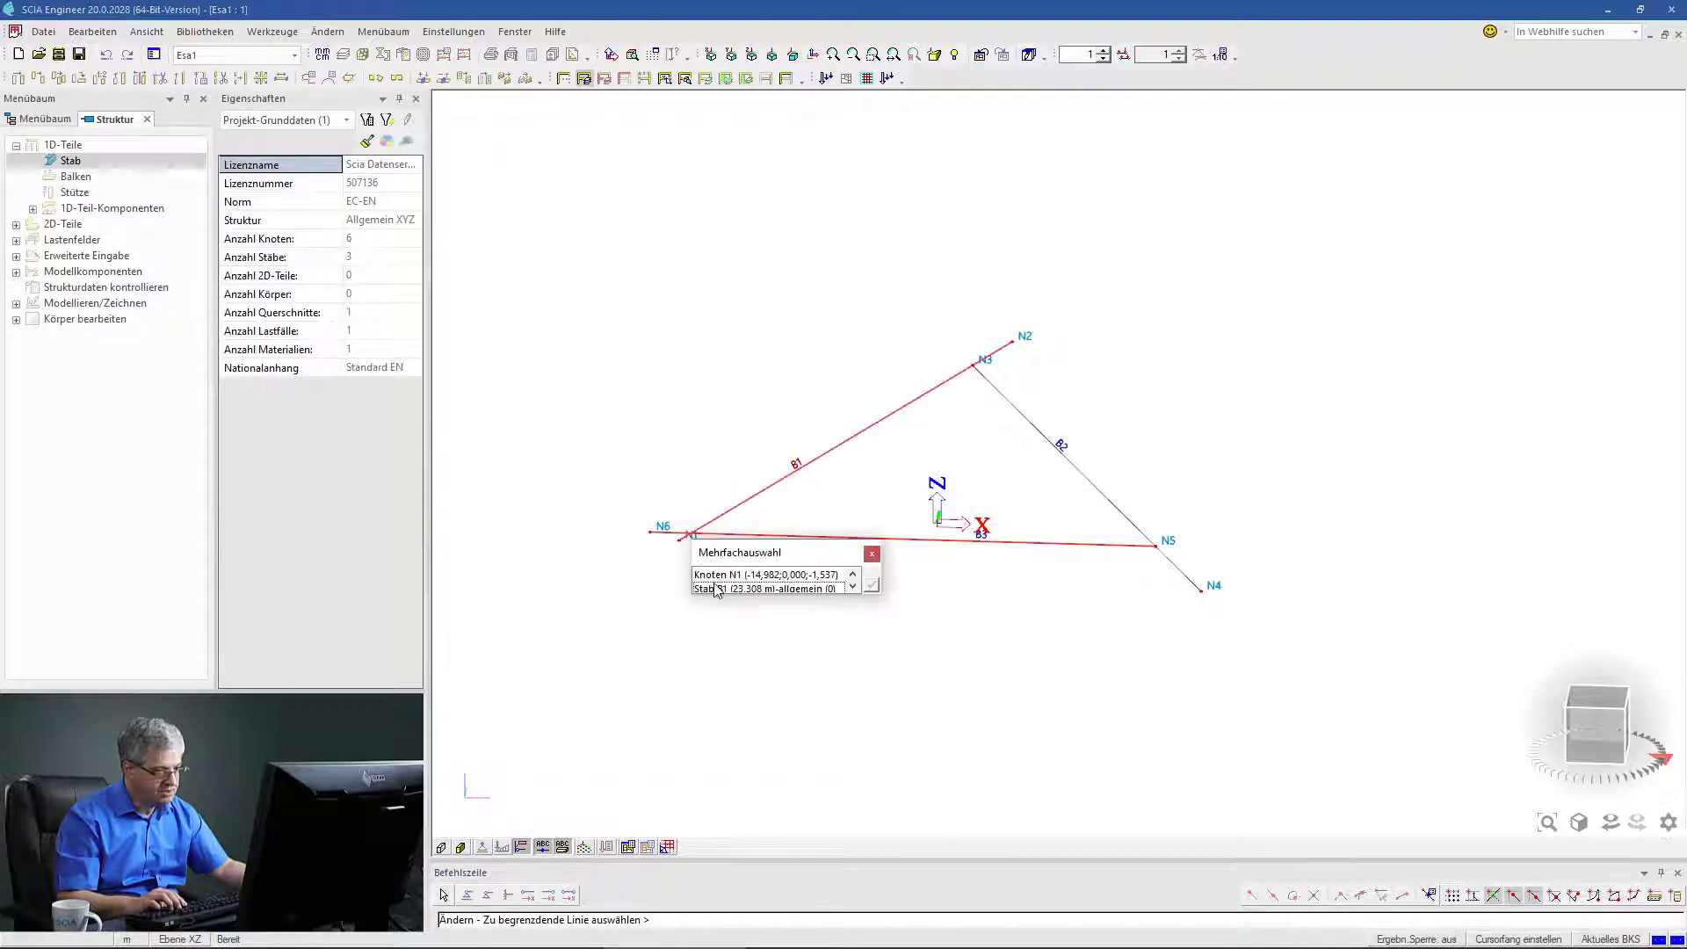
pyautogui.click(718, 590)
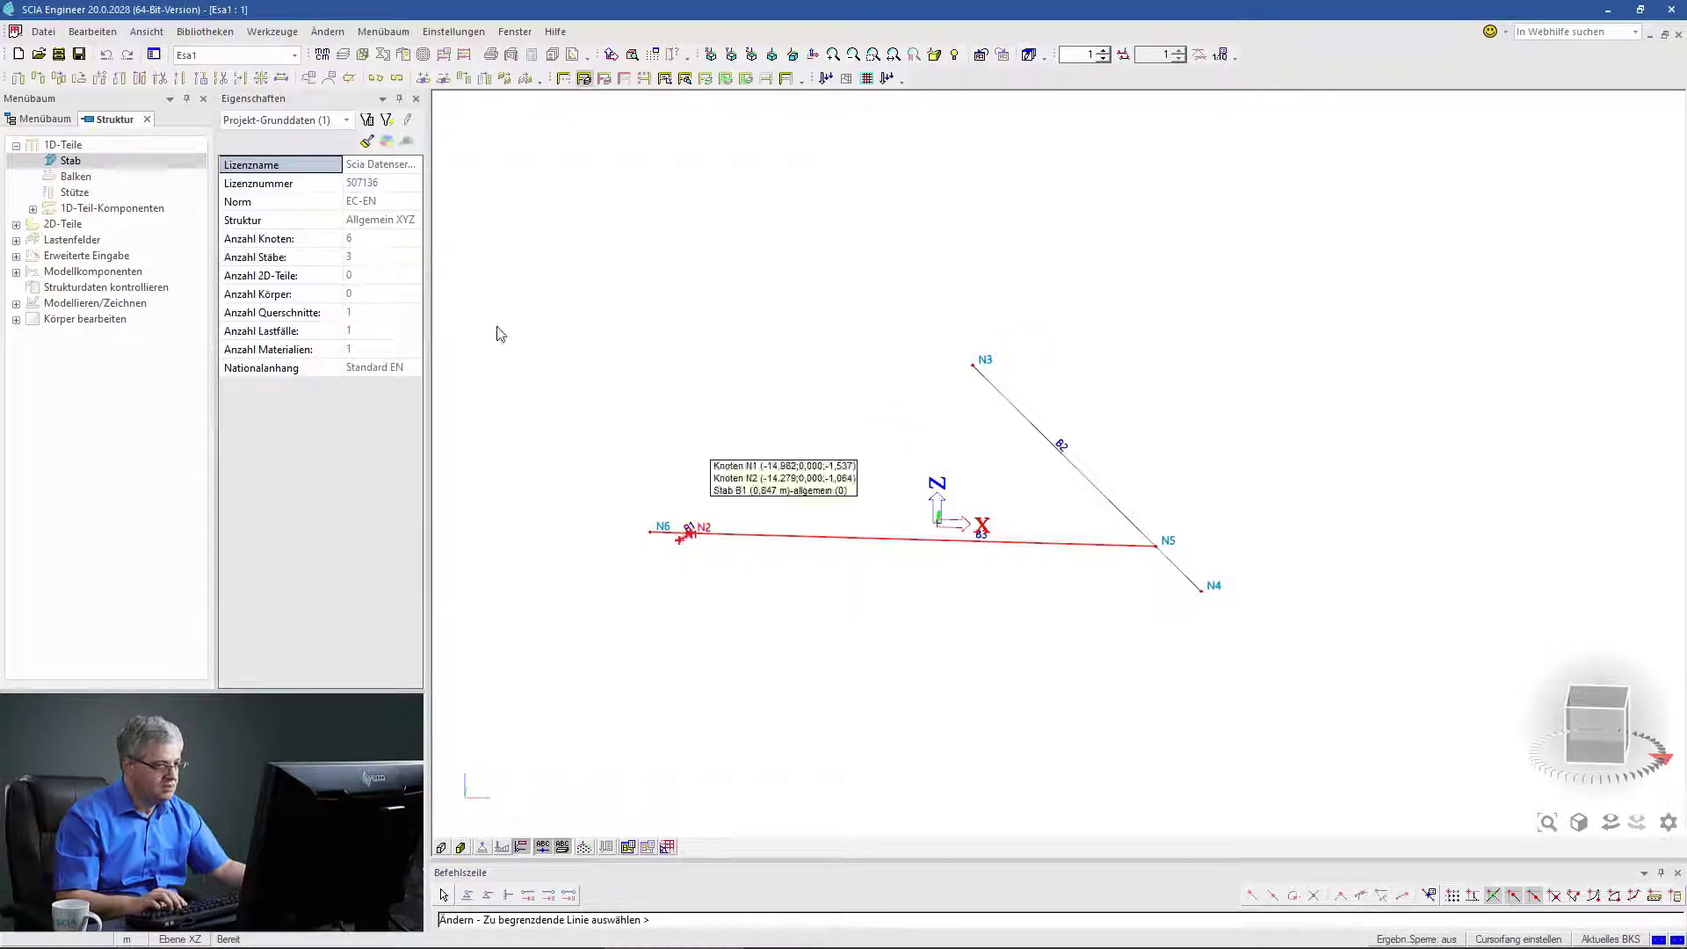
pyautogui.press('Escape')
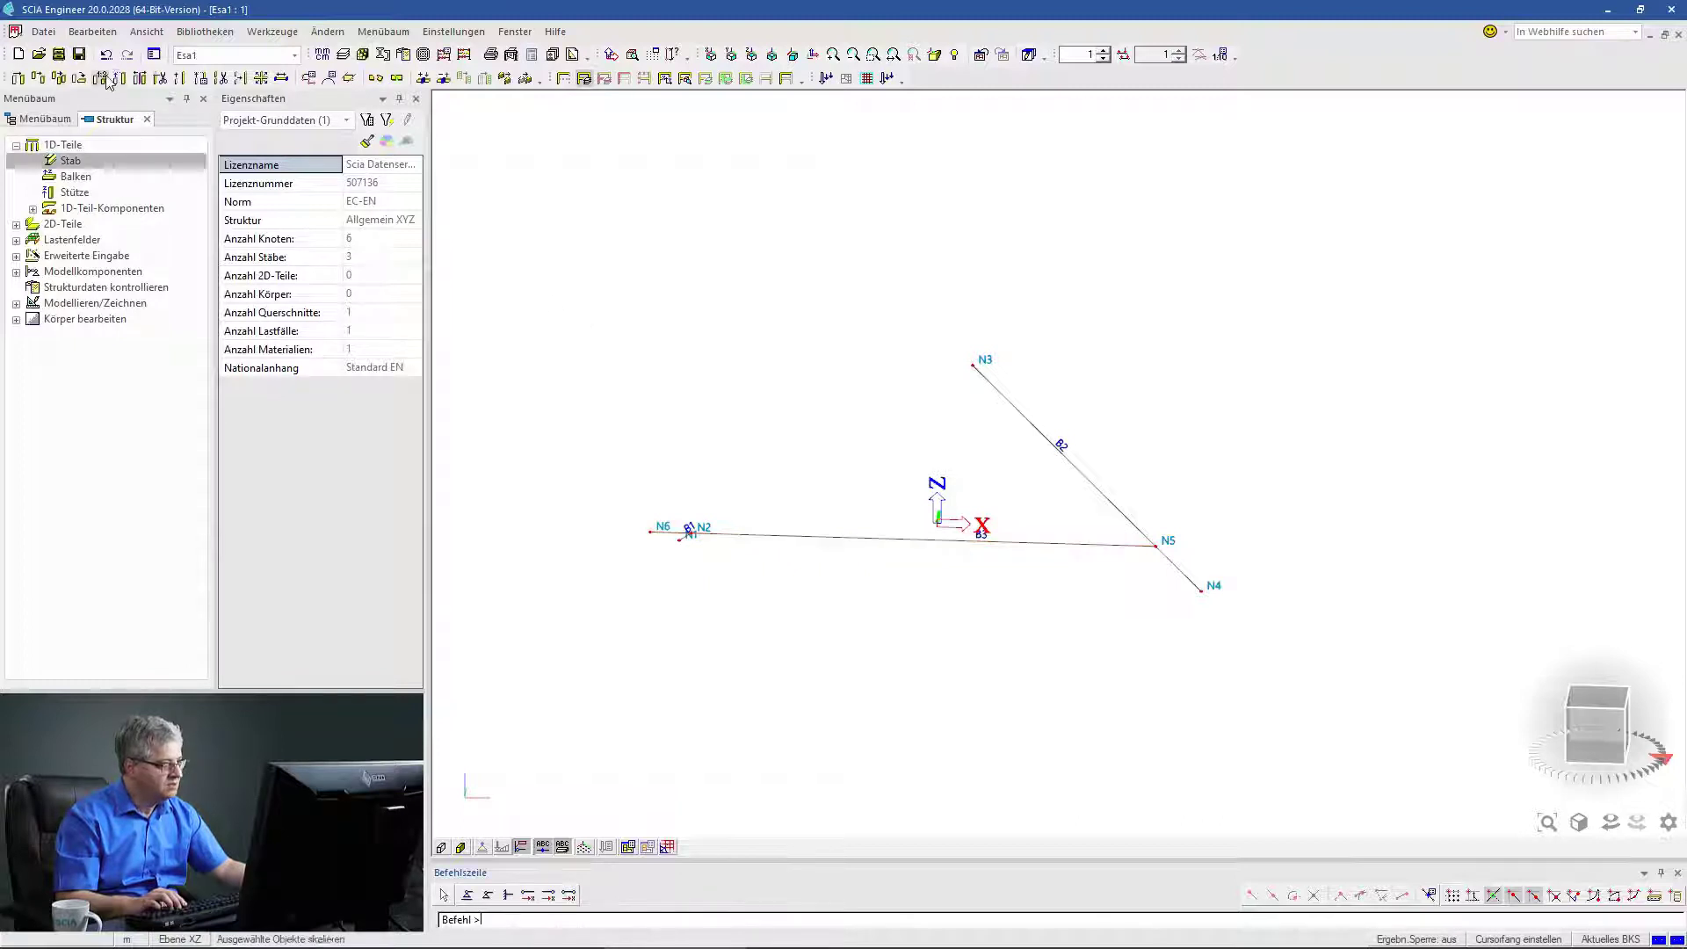
pyautogui.click(106, 55)
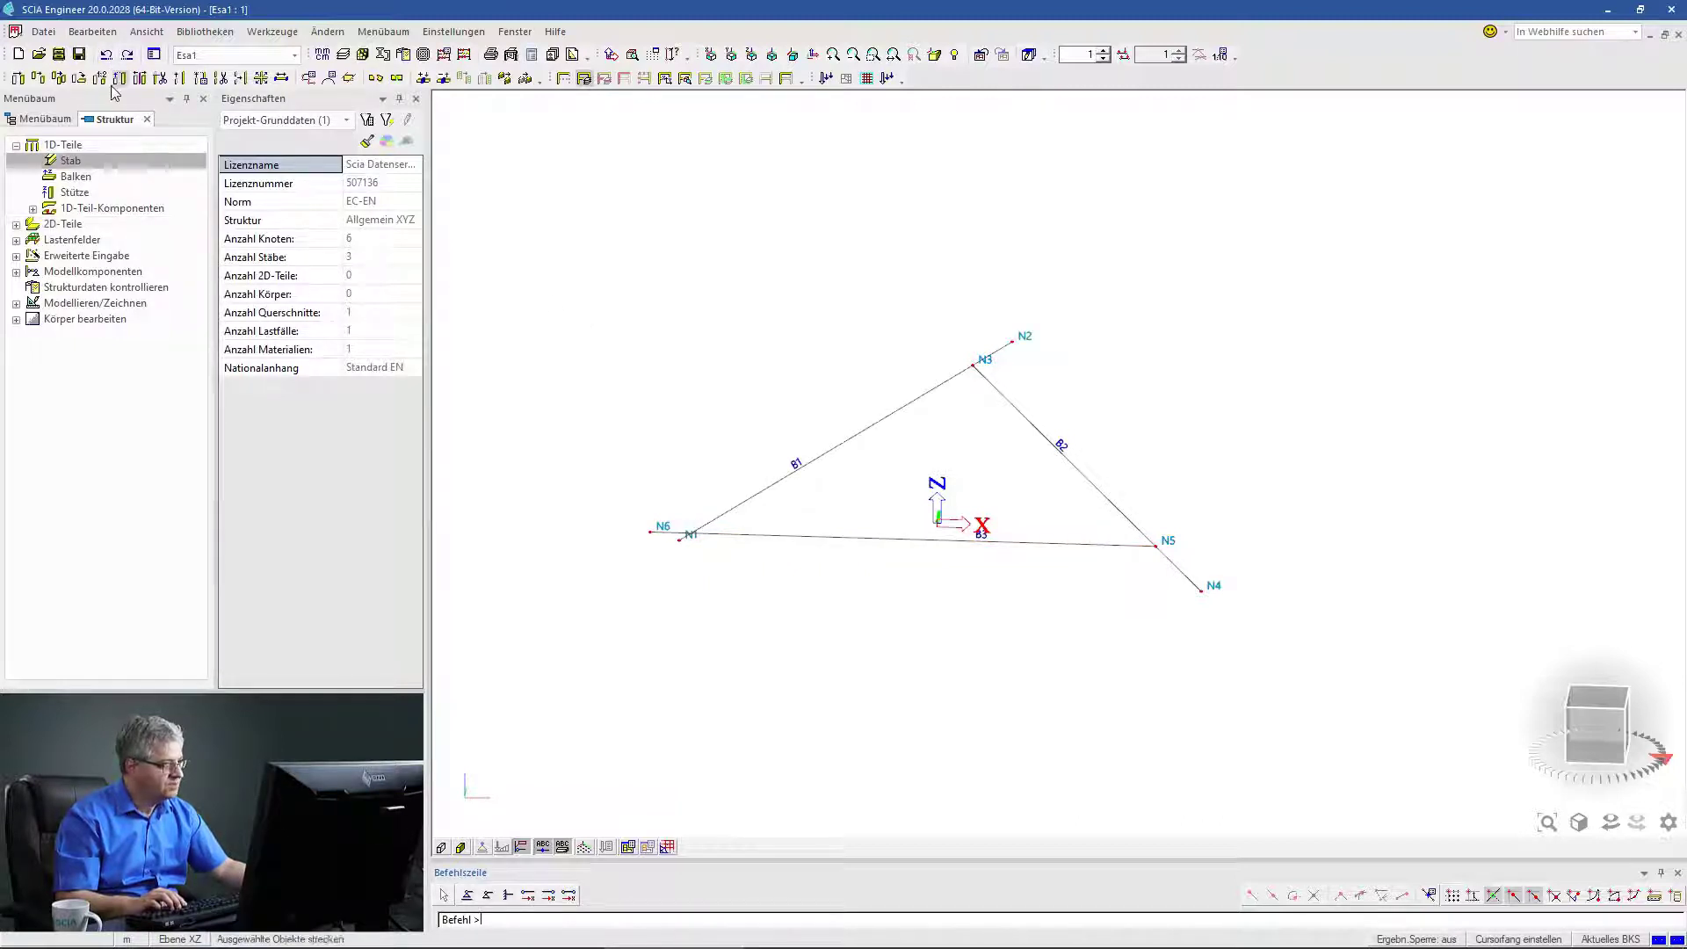
pyautogui.click(164, 81)
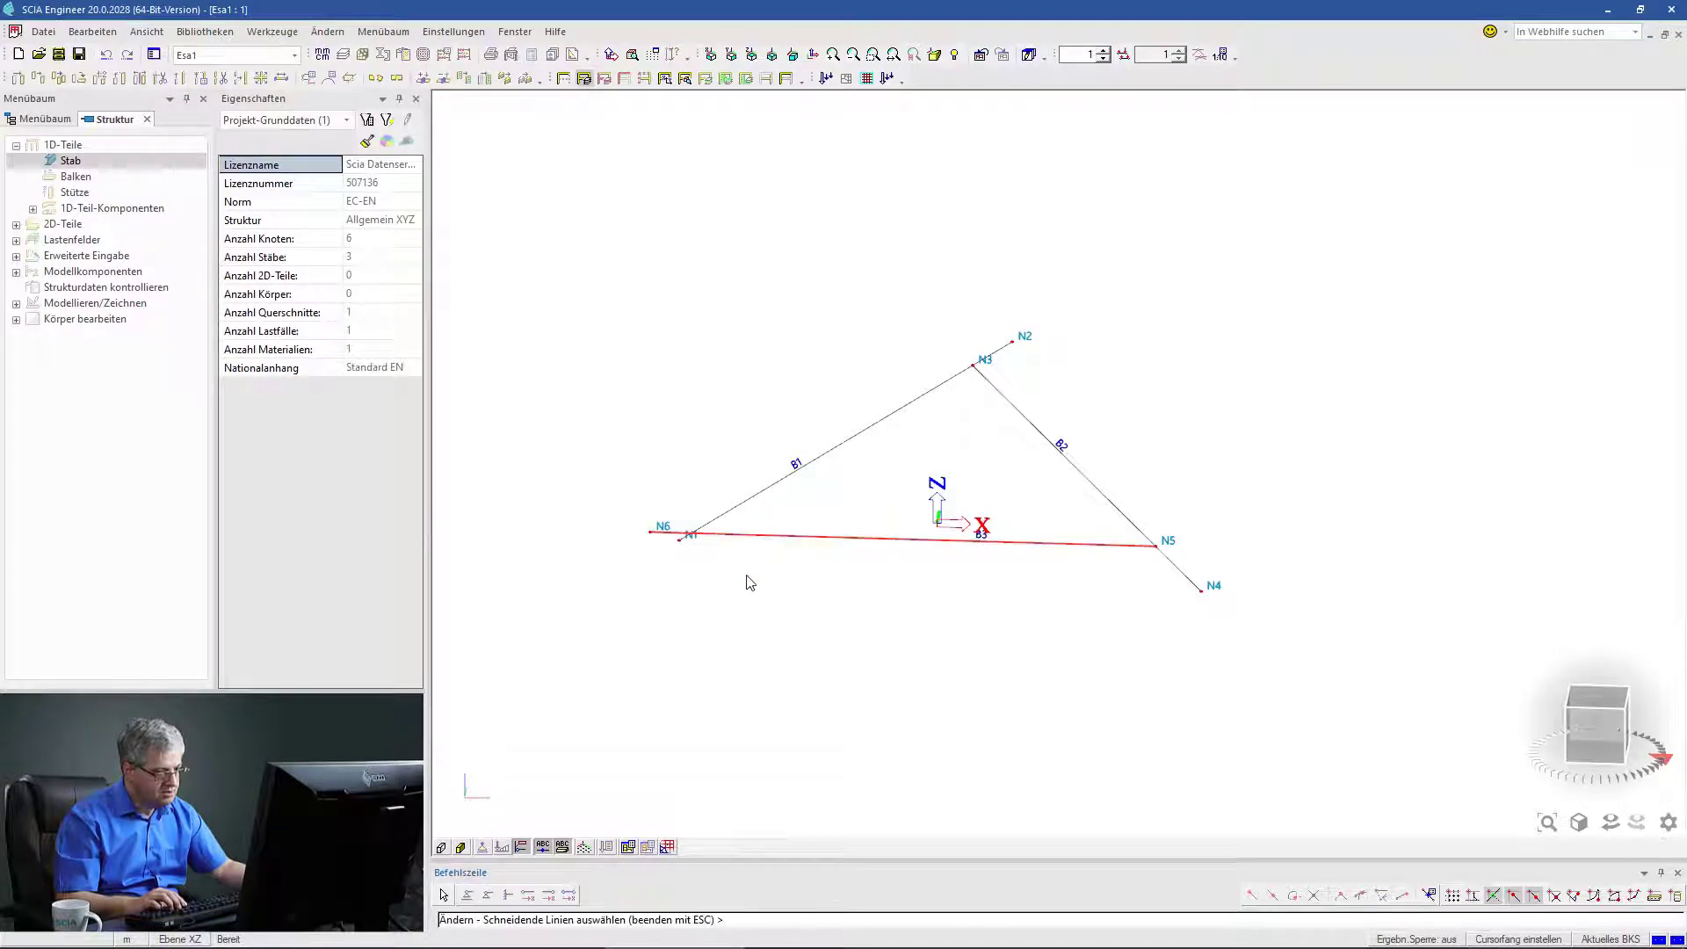
pyautogui.press('Escape')
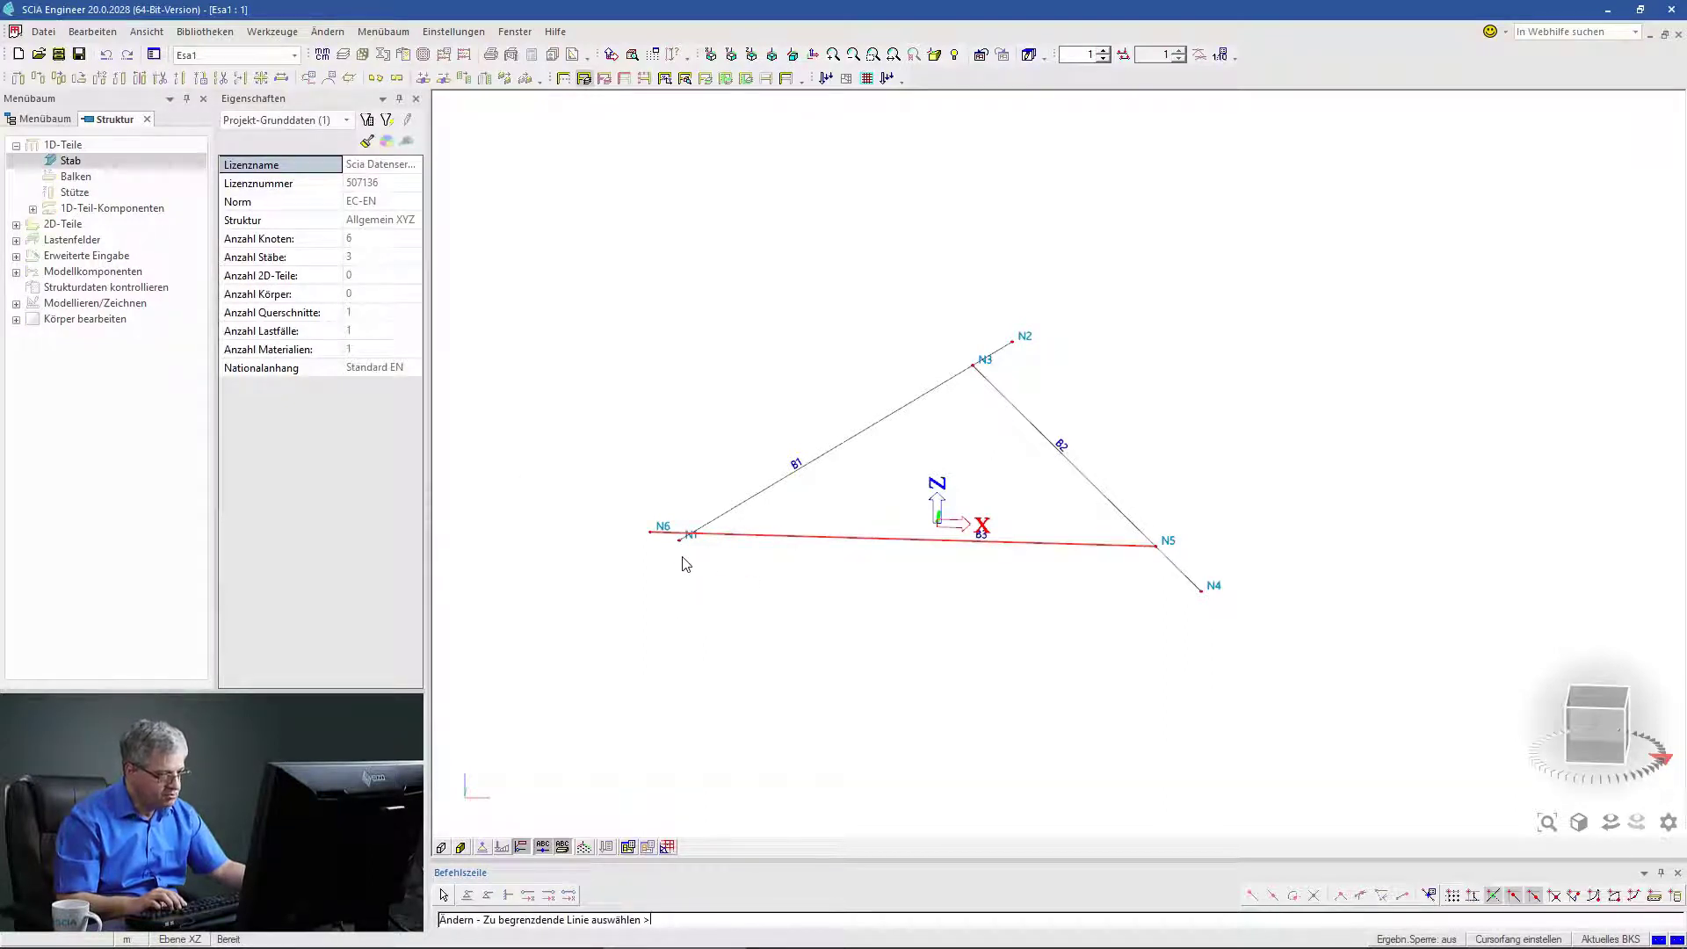
pyautogui.scroll(5, 688, 565)
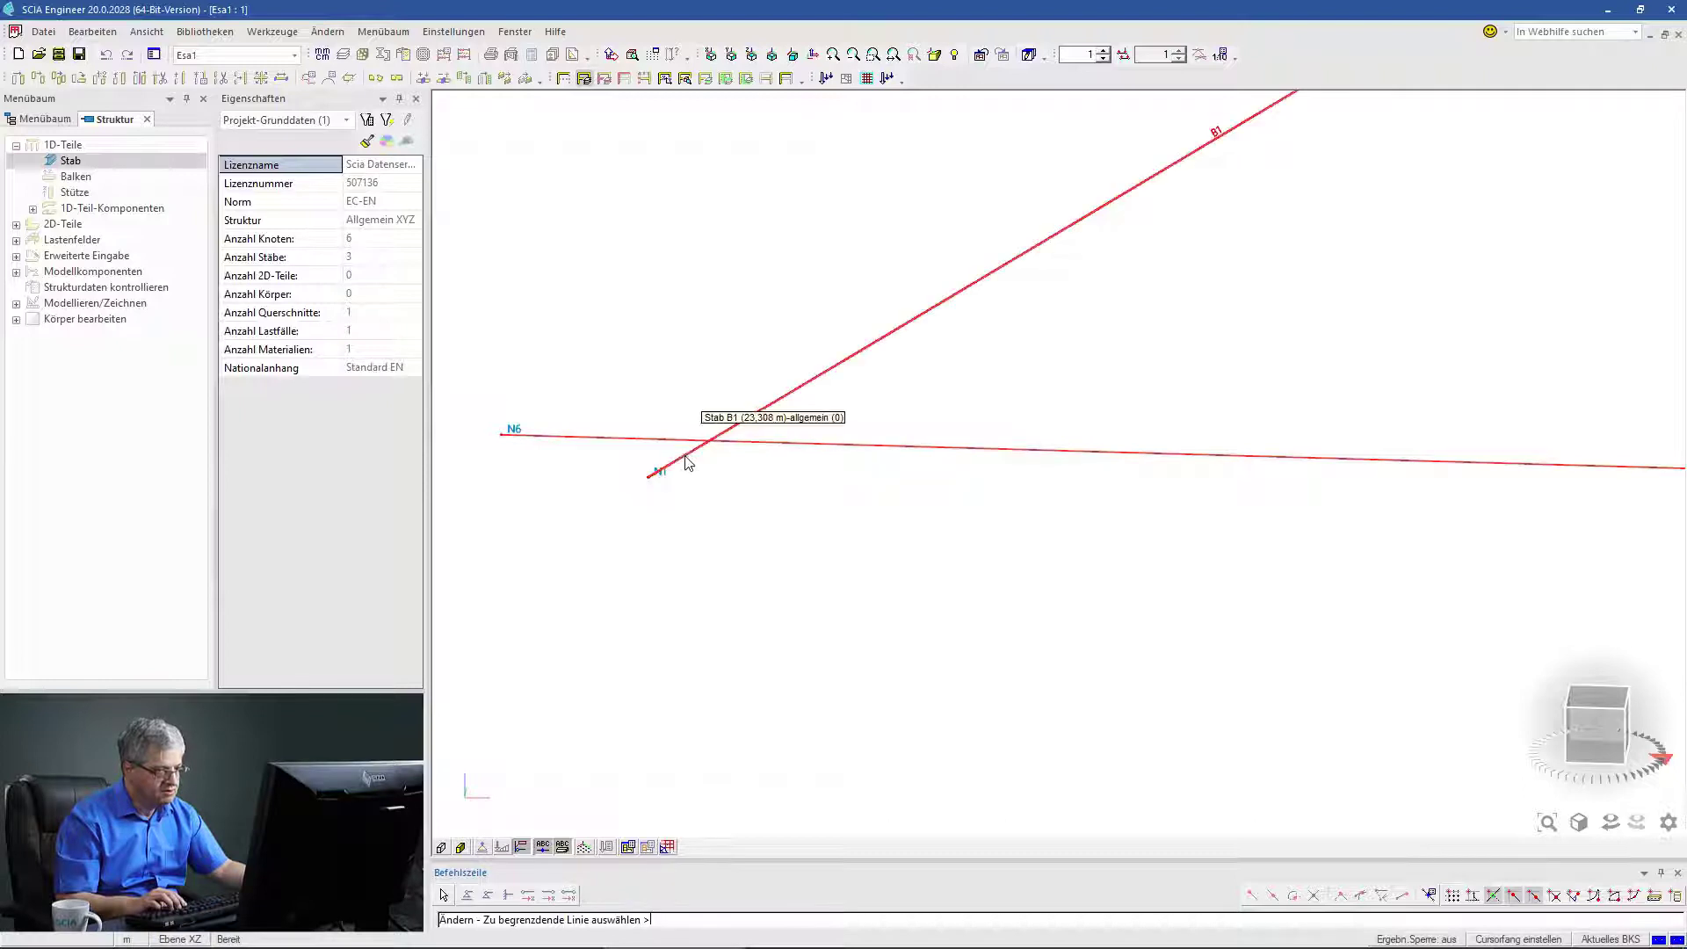
pyautogui.click(696, 482)
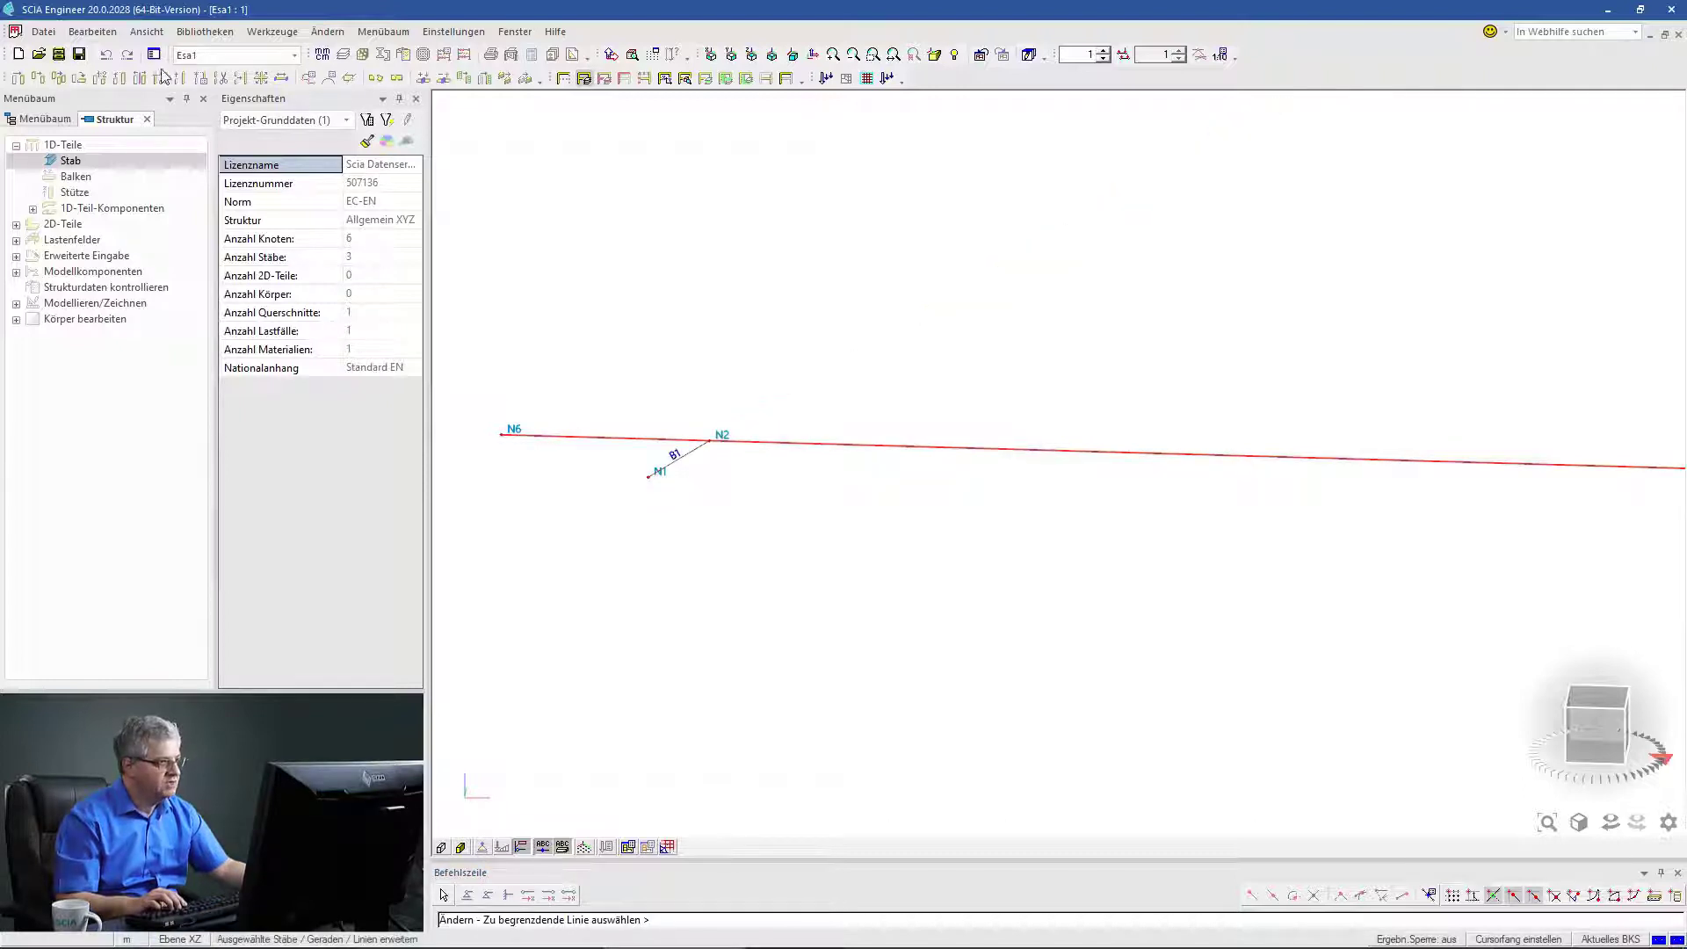
pyautogui.press('Escape')
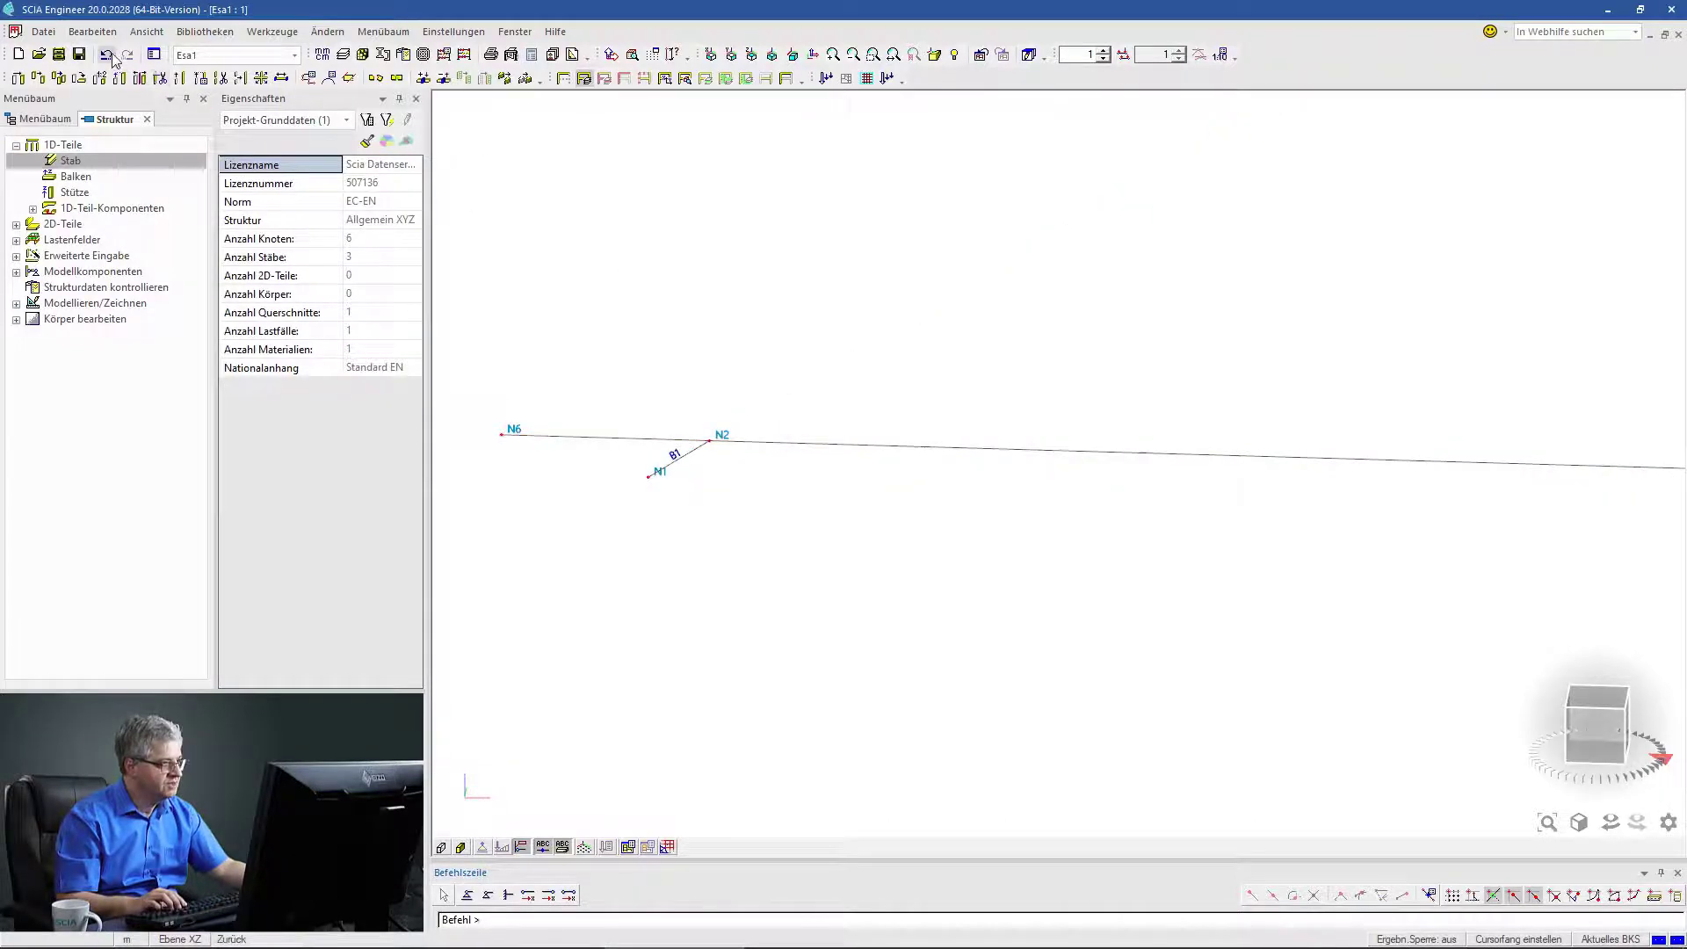
pyautogui.click(107, 56)
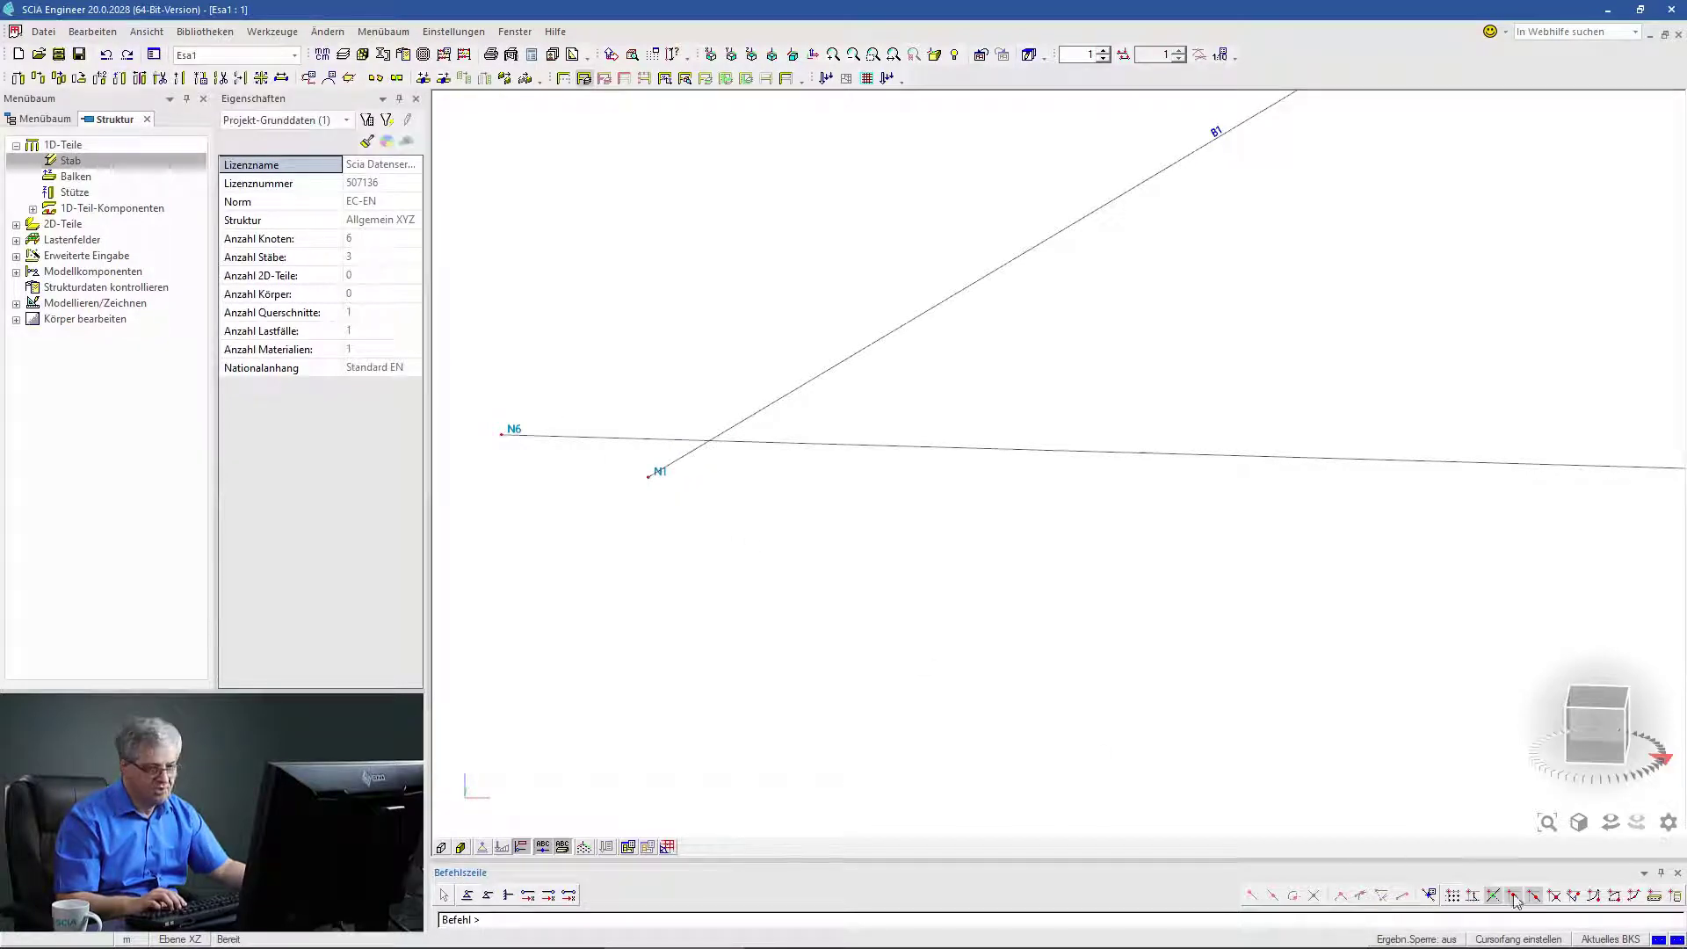
# Move node N1 to the intersection of members B1 and B3.
pyautogui.click(648, 475)
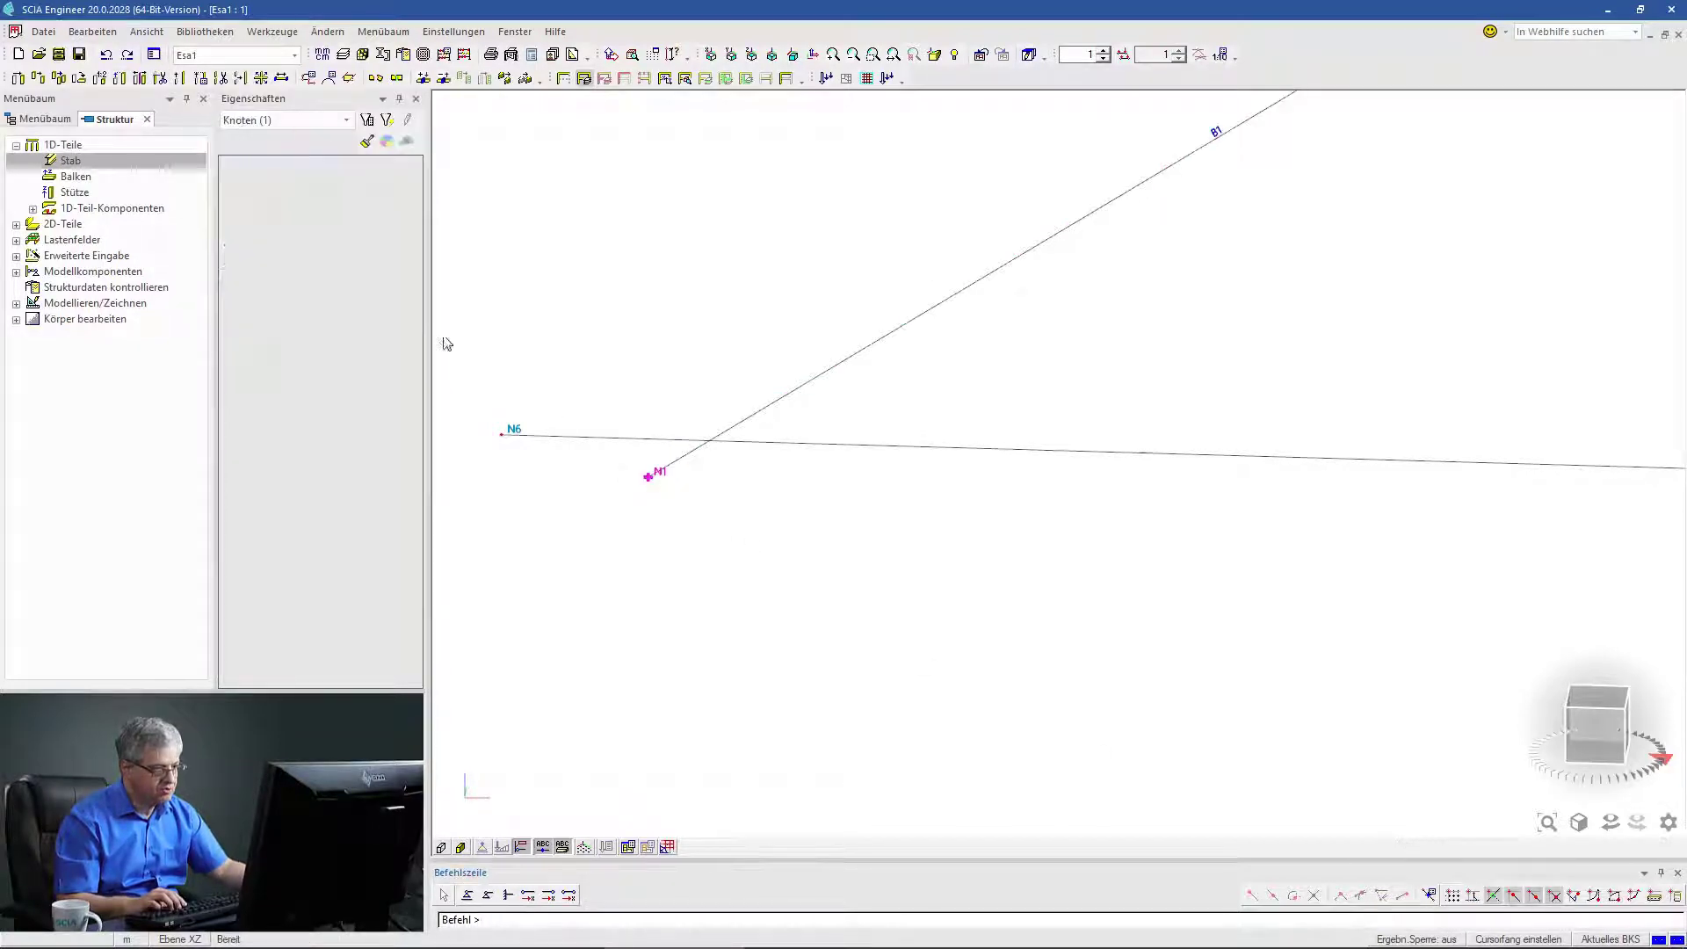
pyautogui.hotkey('ctrl', 'm')
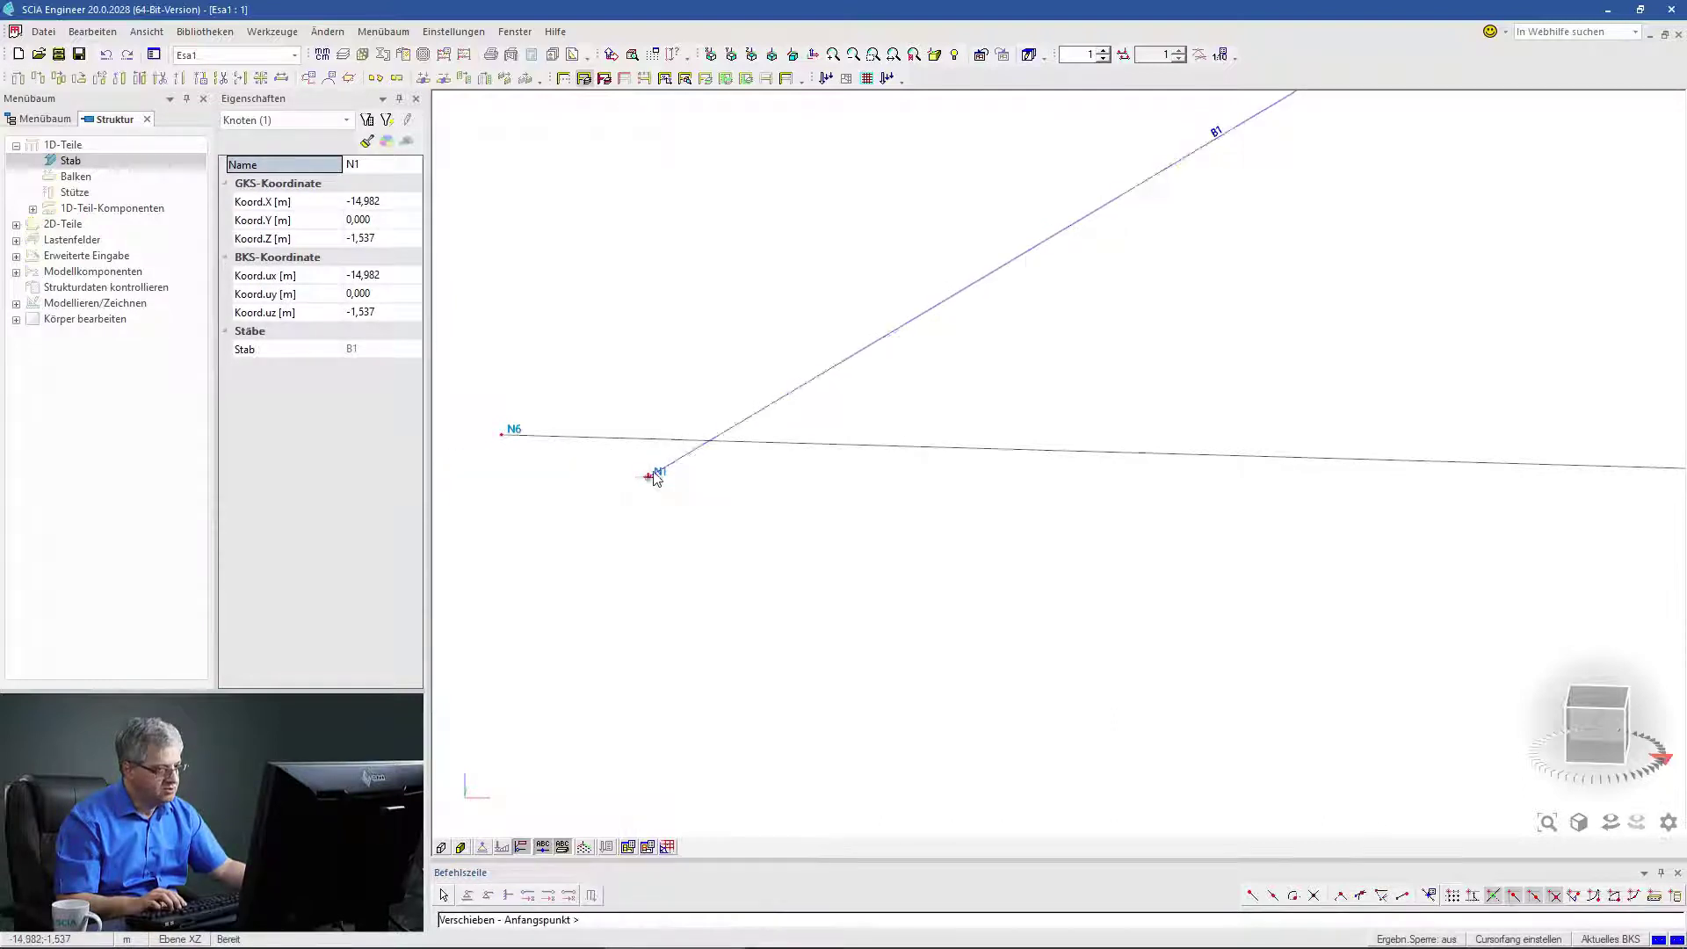
pyautogui.click(653, 477)
pyautogui.click(710, 440)
pyautogui.press('Escape')
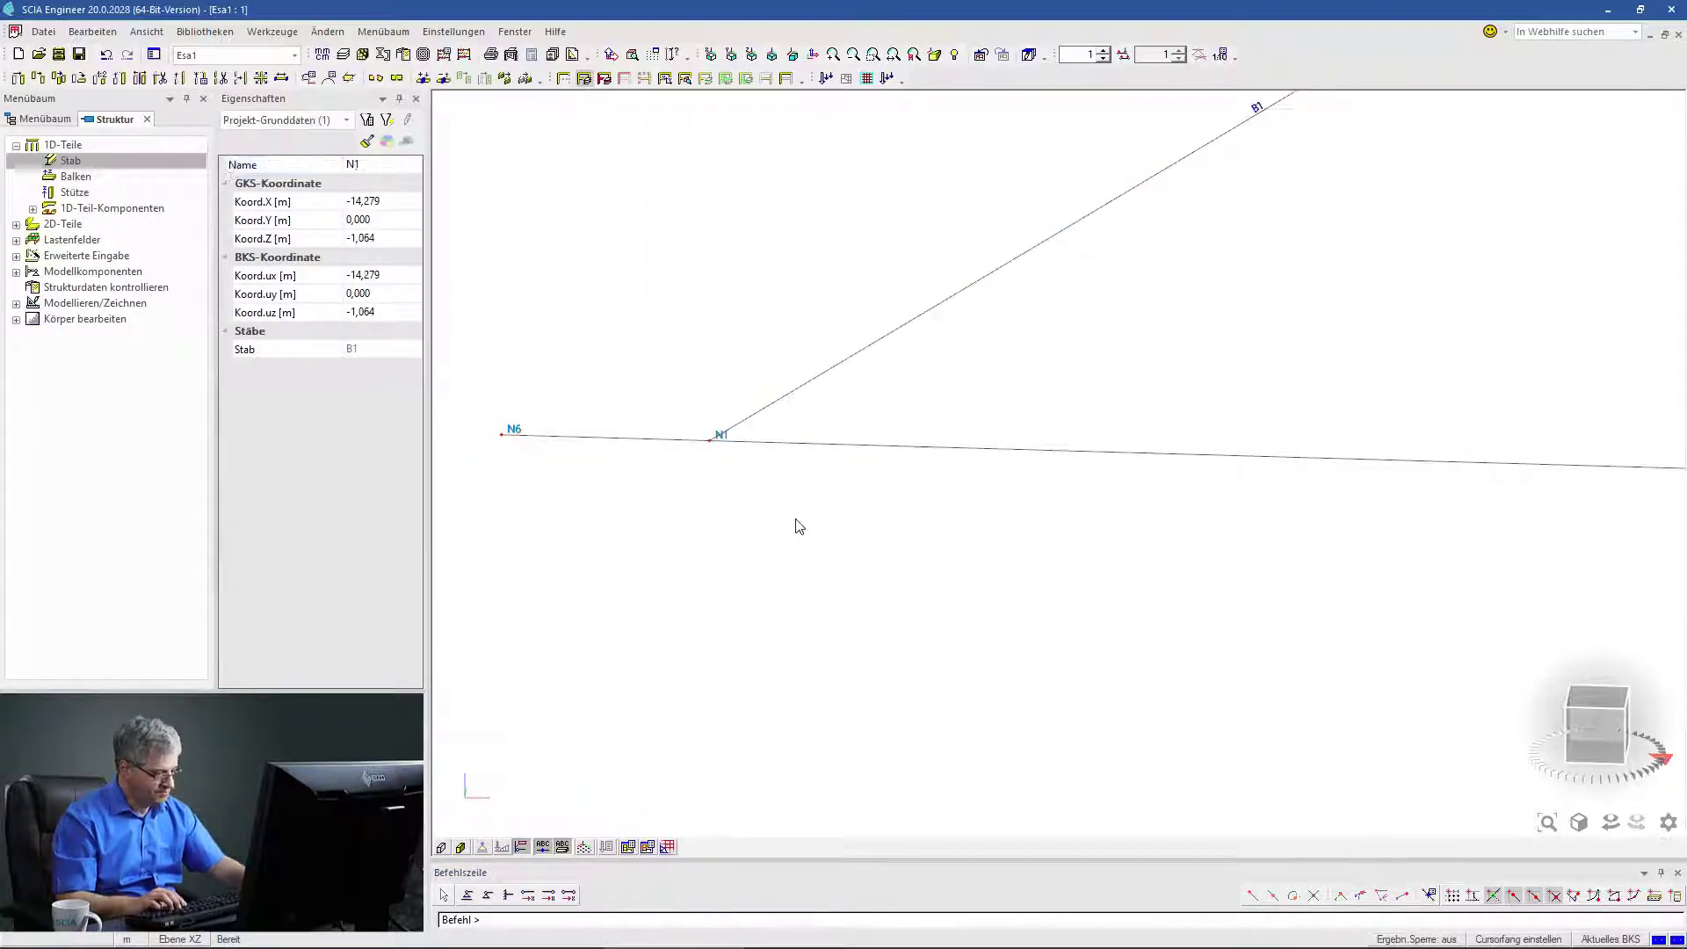
pyautogui.scroll(-3, 842, 540)
pyautogui.scroll(2, 842, 542)
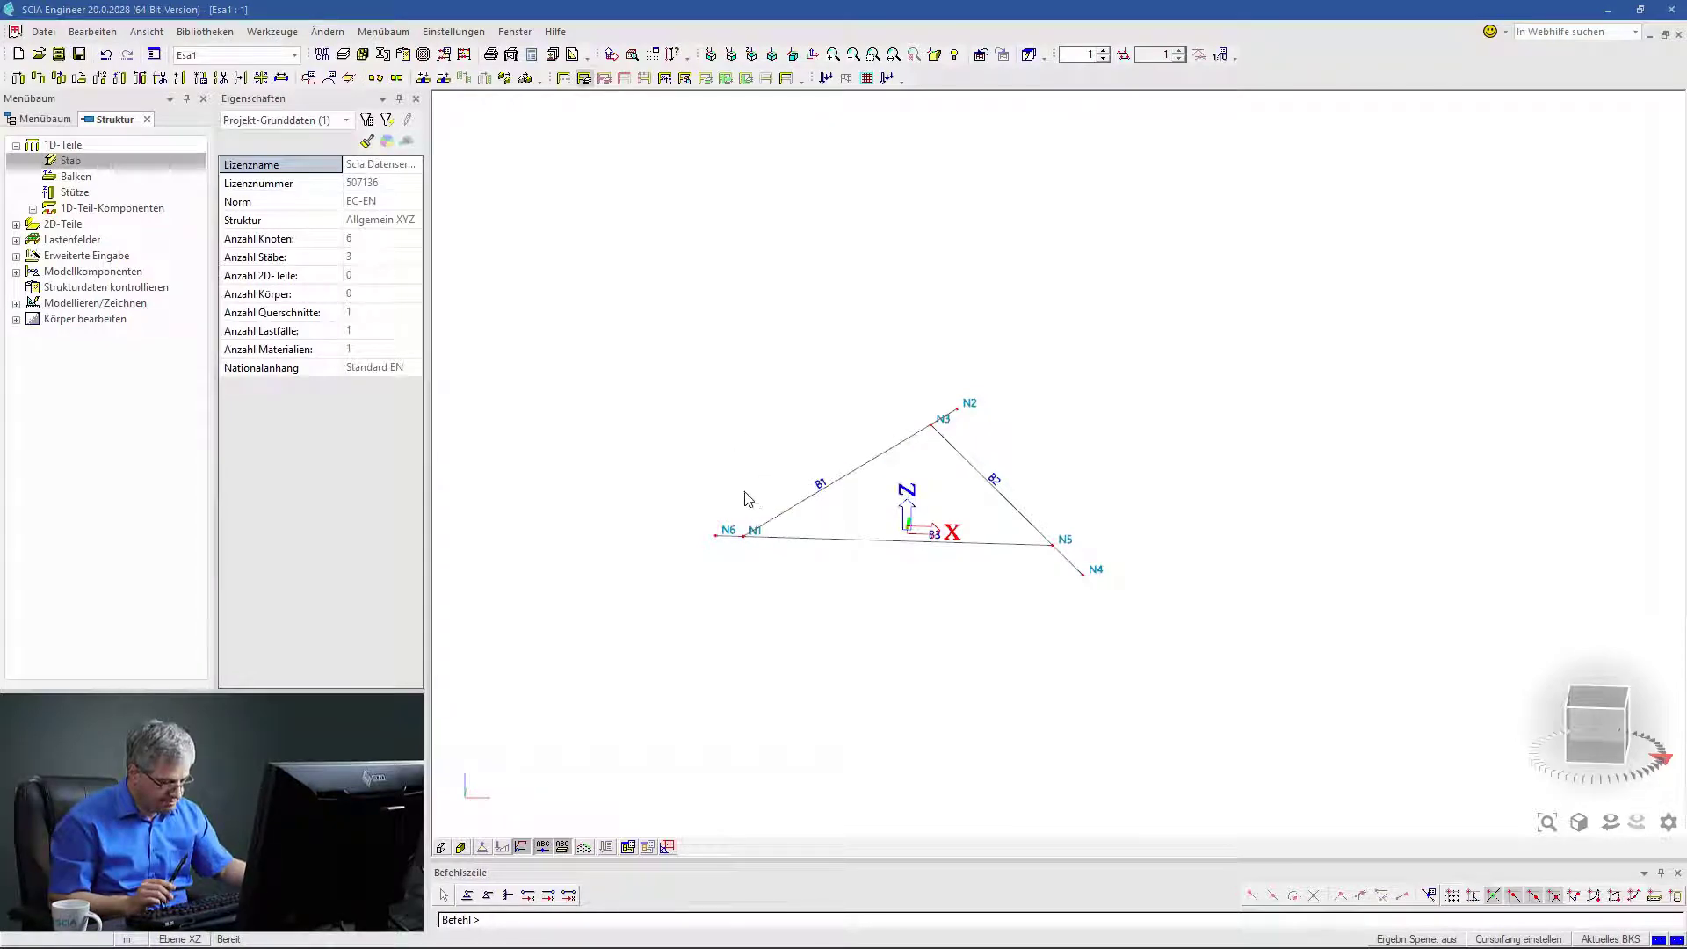
pyautogui.scroll(2, 754, 499)
pyautogui.scroll(2, 821, 486)
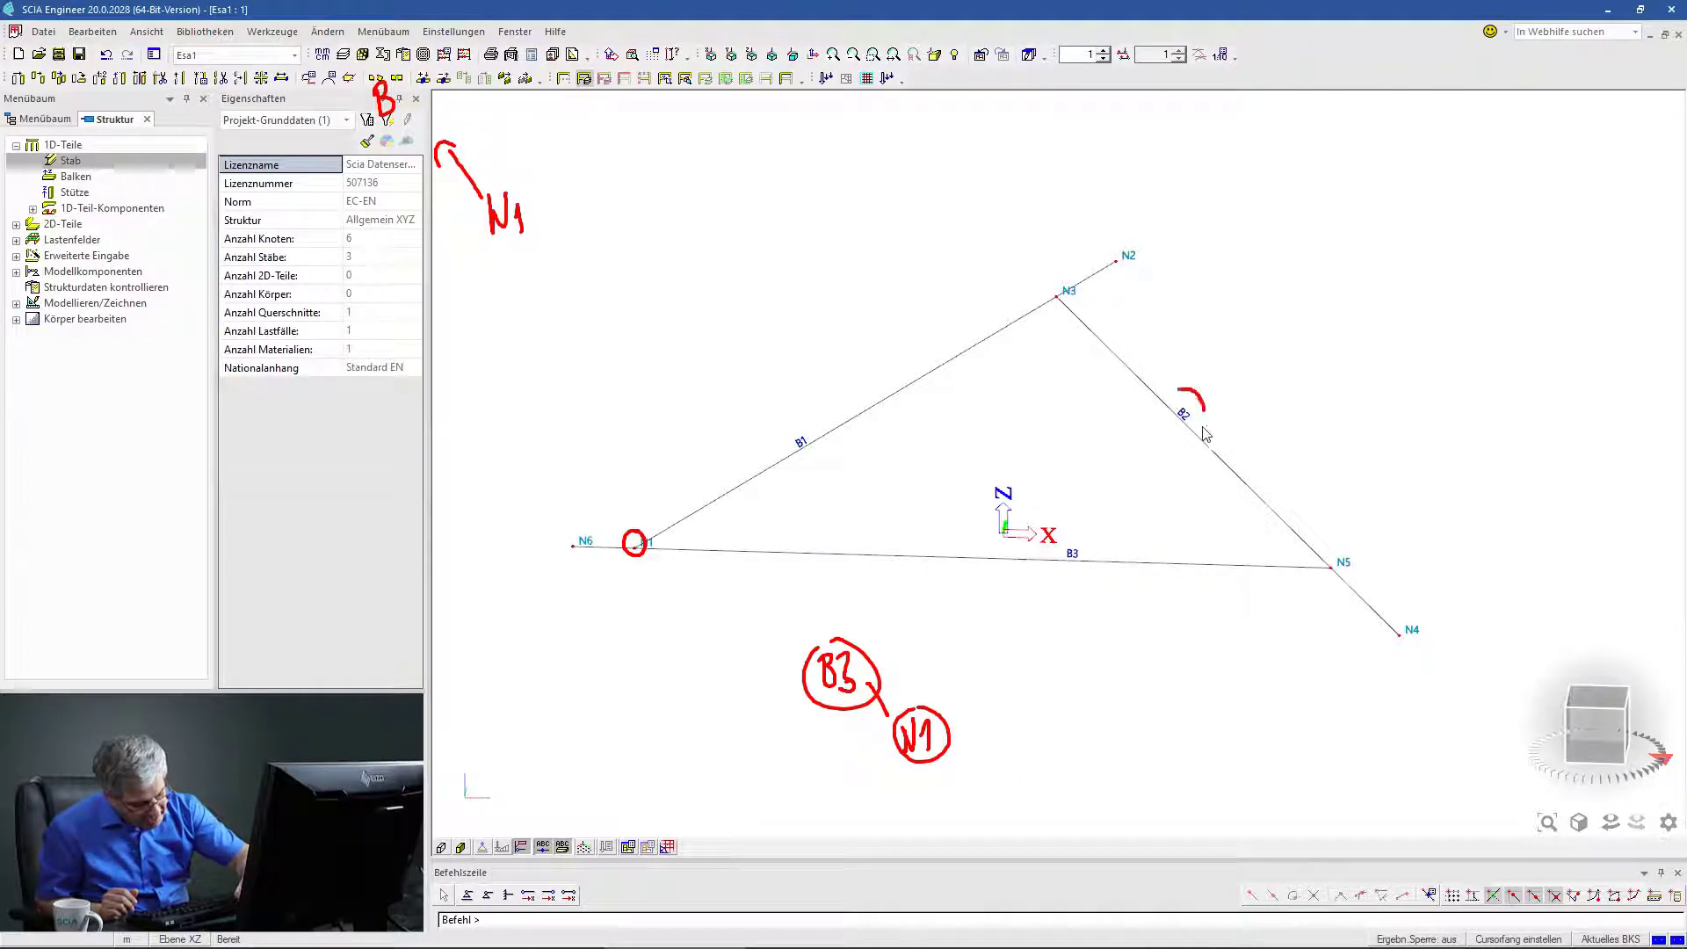
pyautogui.moveTo(1168, 433)
pyautogui.mouseDown()
pyautogui.moveTo(1059, 581)
pyautogui.moveTo(1103, 556)
pyautogui.moveTo(1106, 603)
pyautogui.mouseUp()
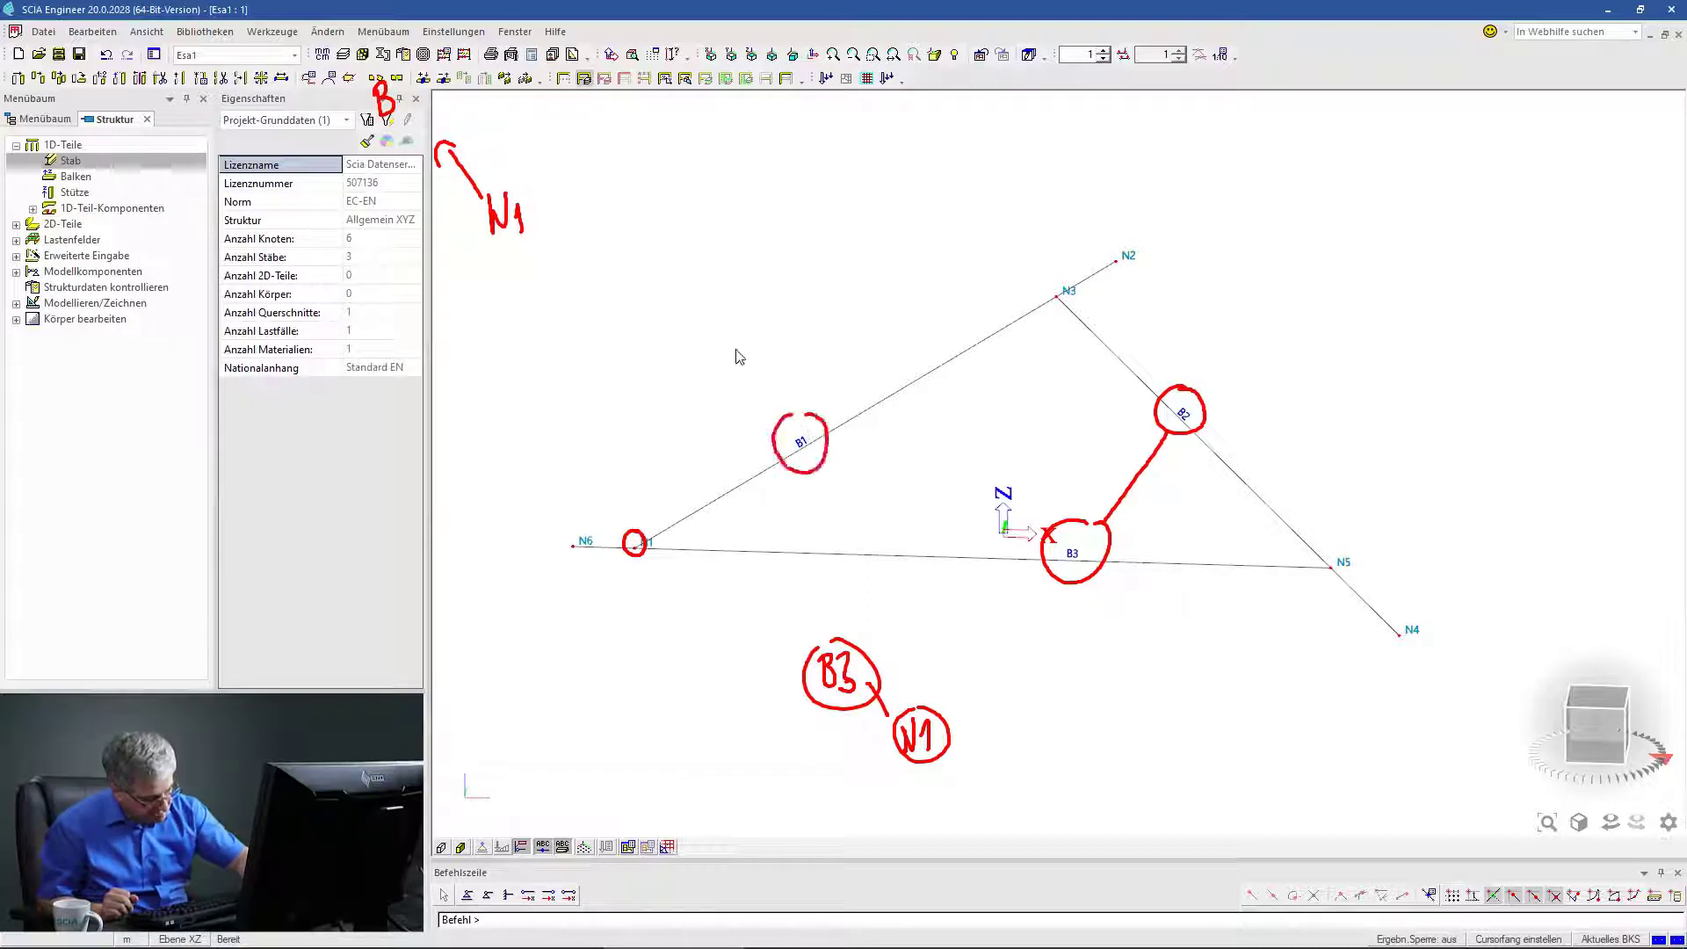
pyautogui.moveTo(616, 144); pyautogui.dragTo(621, 180)
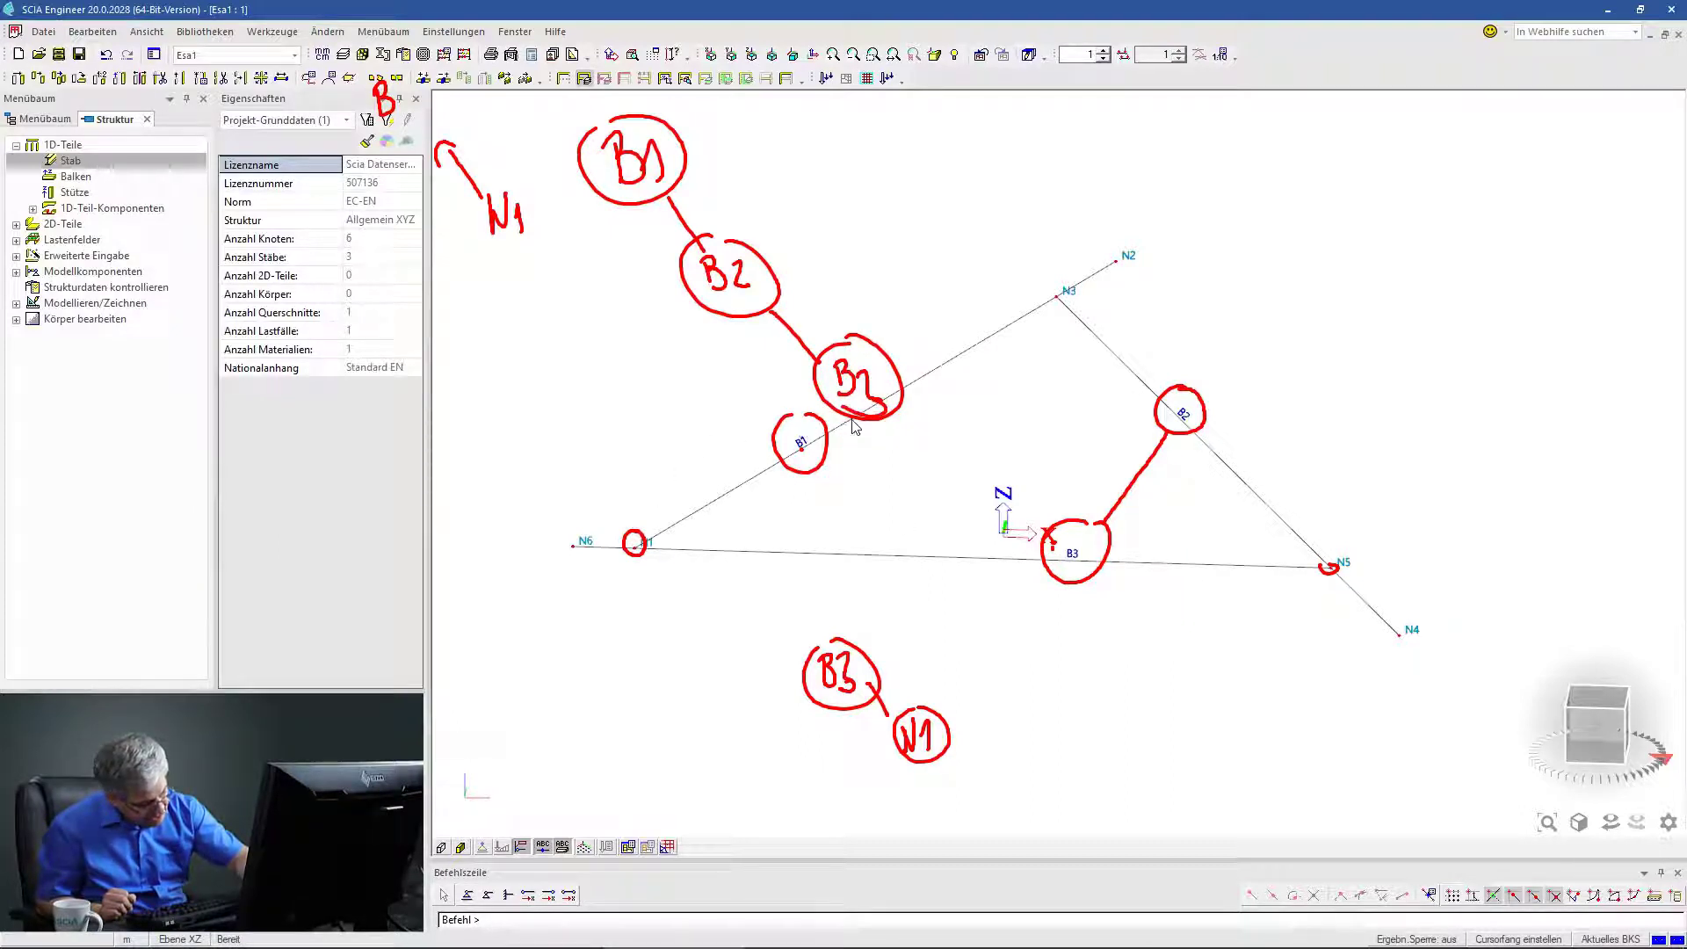
pyautogui.moveTo(850, 420)
pyautogui.mouseDown()
pyautogui.moveTo(522, 383)
pyautogui.moveTo(394, 206)
pyautogui.moveTo(446, 33)
pyautogui.moveTo(472, 9)
pyautogui.moveTo(516, 36)
pyautogui.moveTo(490, 3)
pyautogui.moveTo(460, 33)
pyautogui.moveTo(562, 106)
pyautogui.mouseUp()
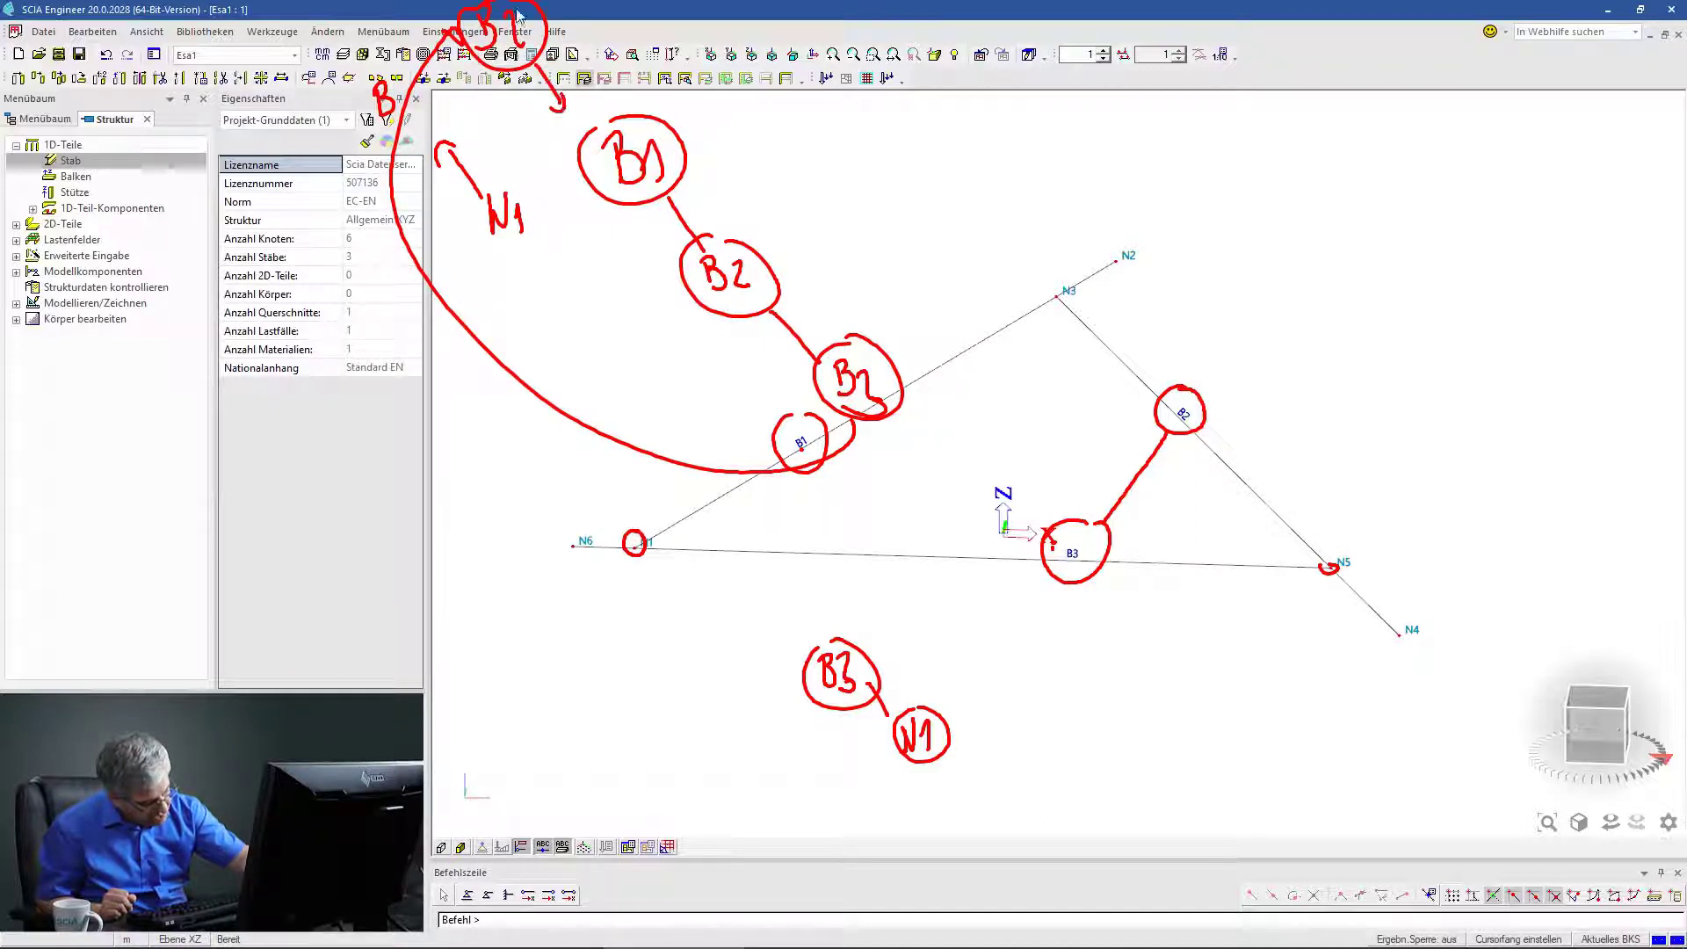
pyautogui.moveTo(525, 12); pyautogui.dragTo(498, 164)
pyautogui.moveTo(545, 69); pyautogui.dragTo(613, 101)
pyautogui.moveTo(492, 40); pyautogui.dragTo(440, 22)
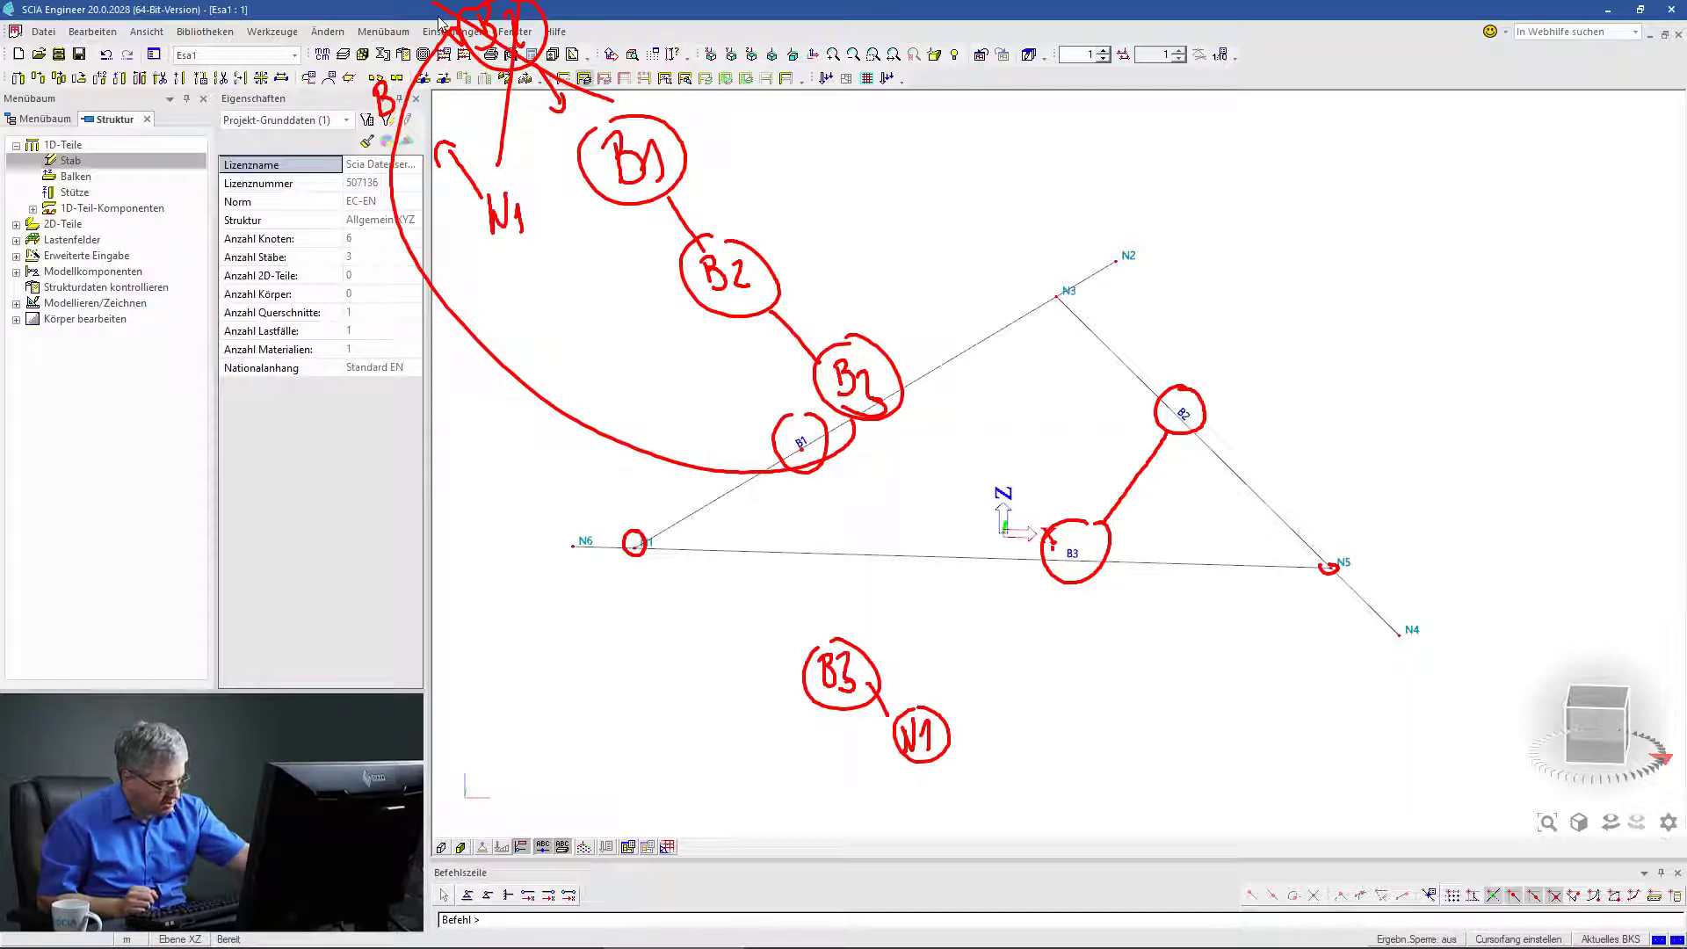
pyautogui.press('Escape')
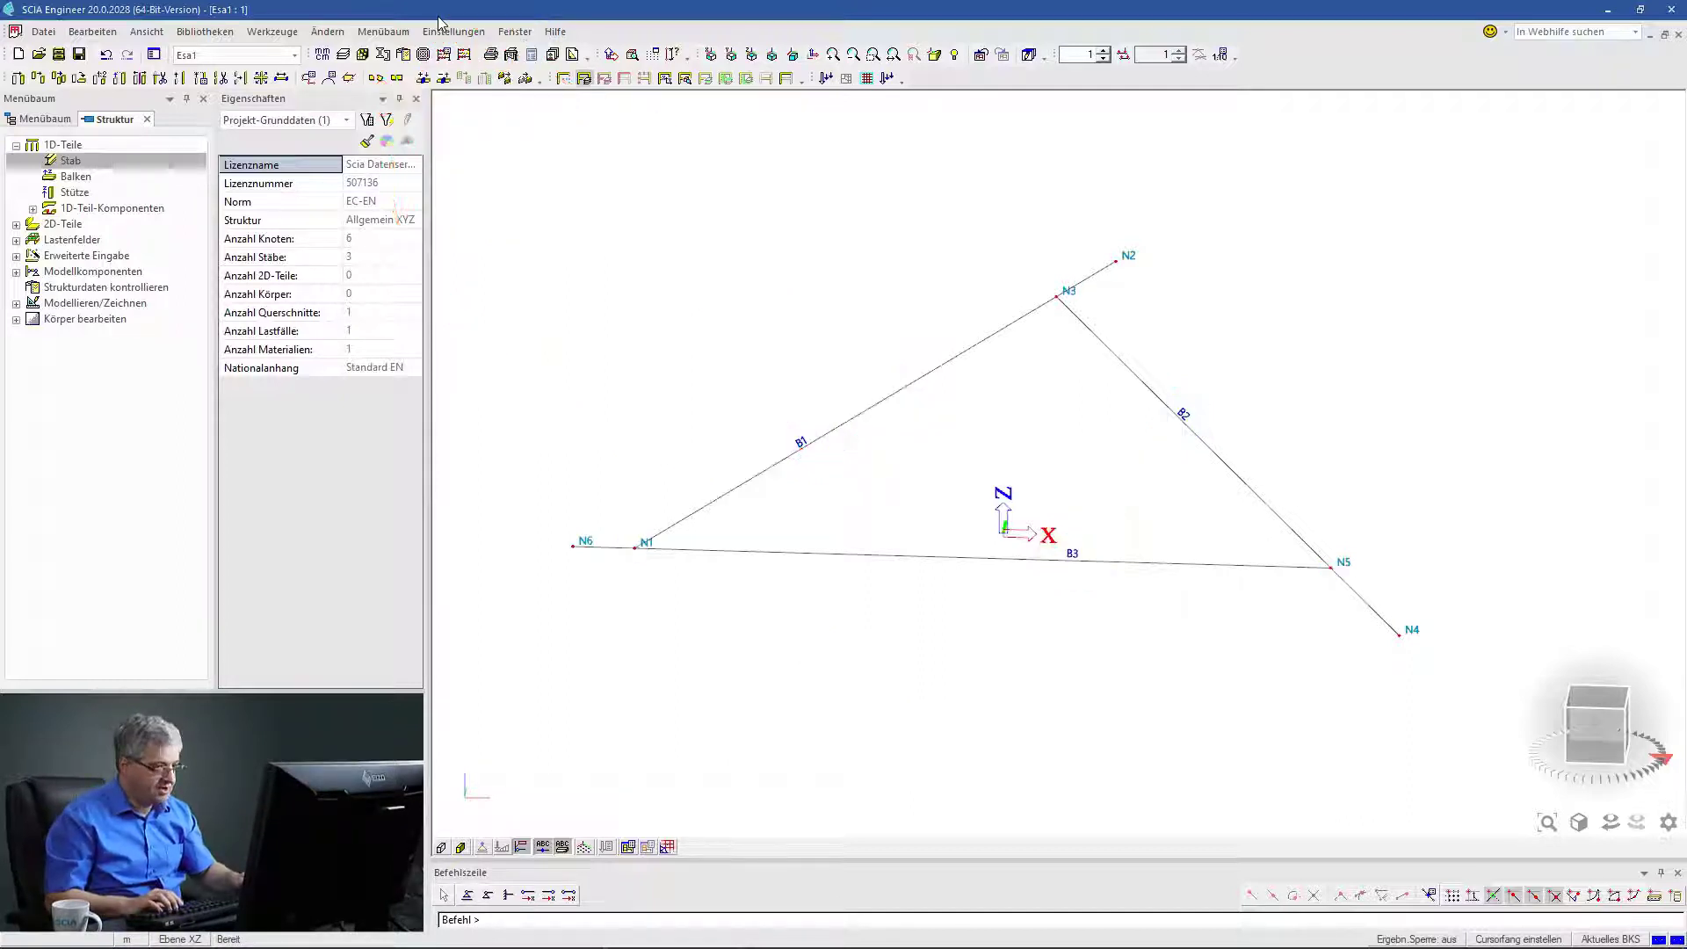
pyautogui.scroll(-2, 1126, 569)
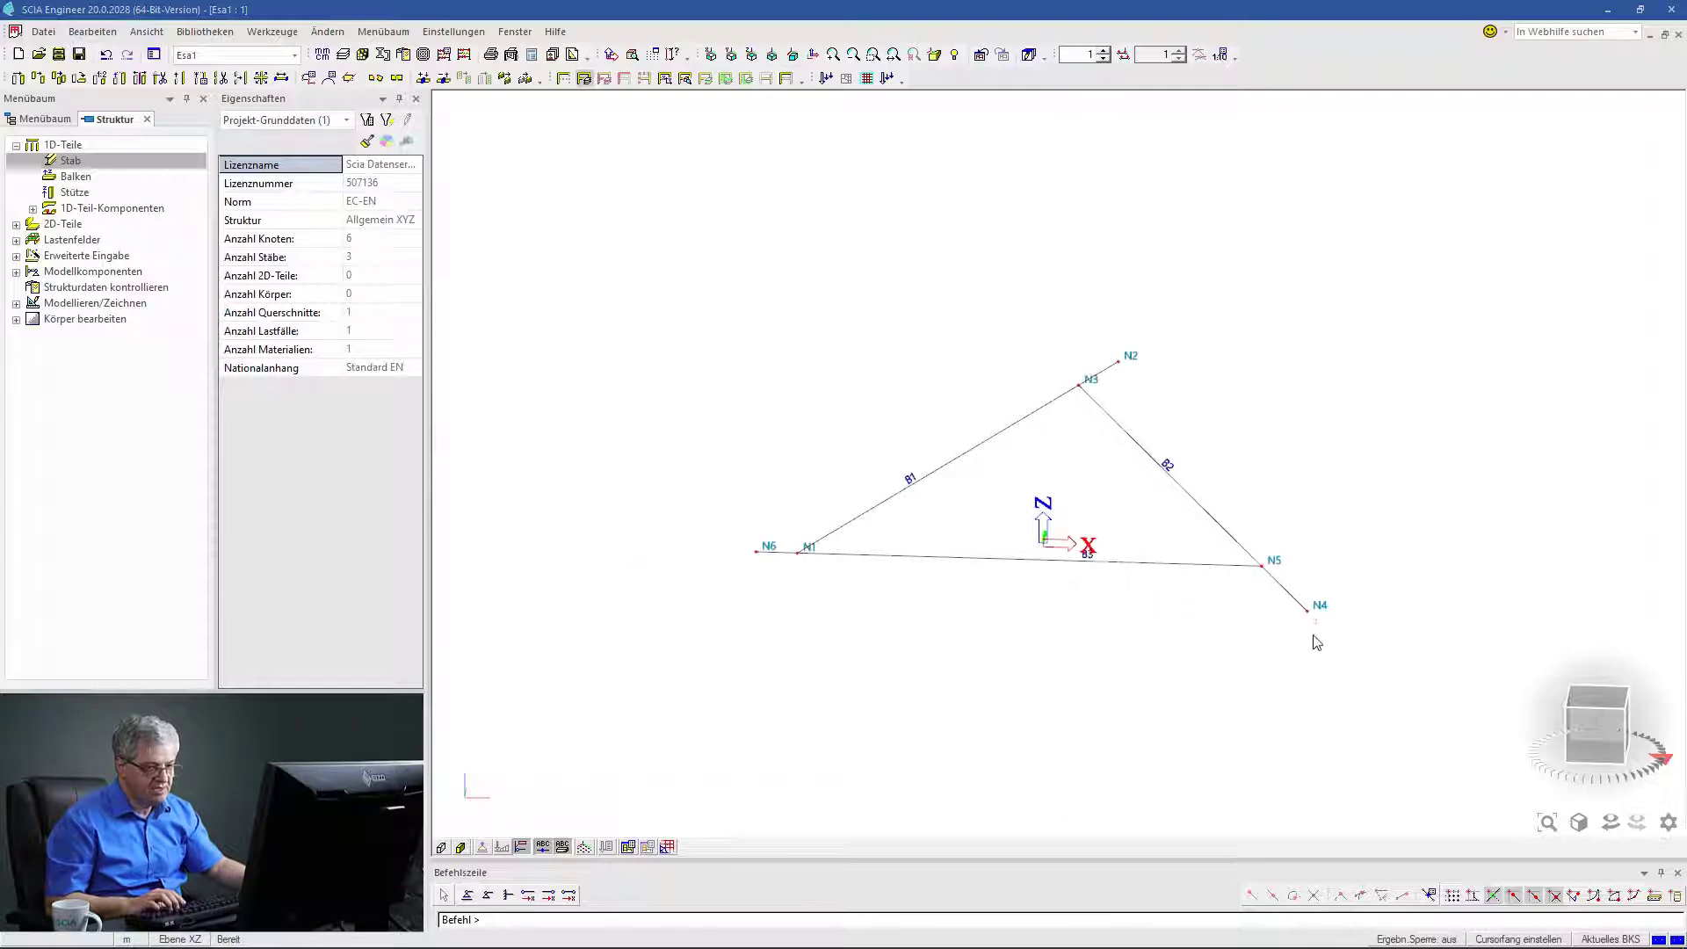
pyautogui.hotkey('ctrl', 'a')
pyautogui.press('Delete')
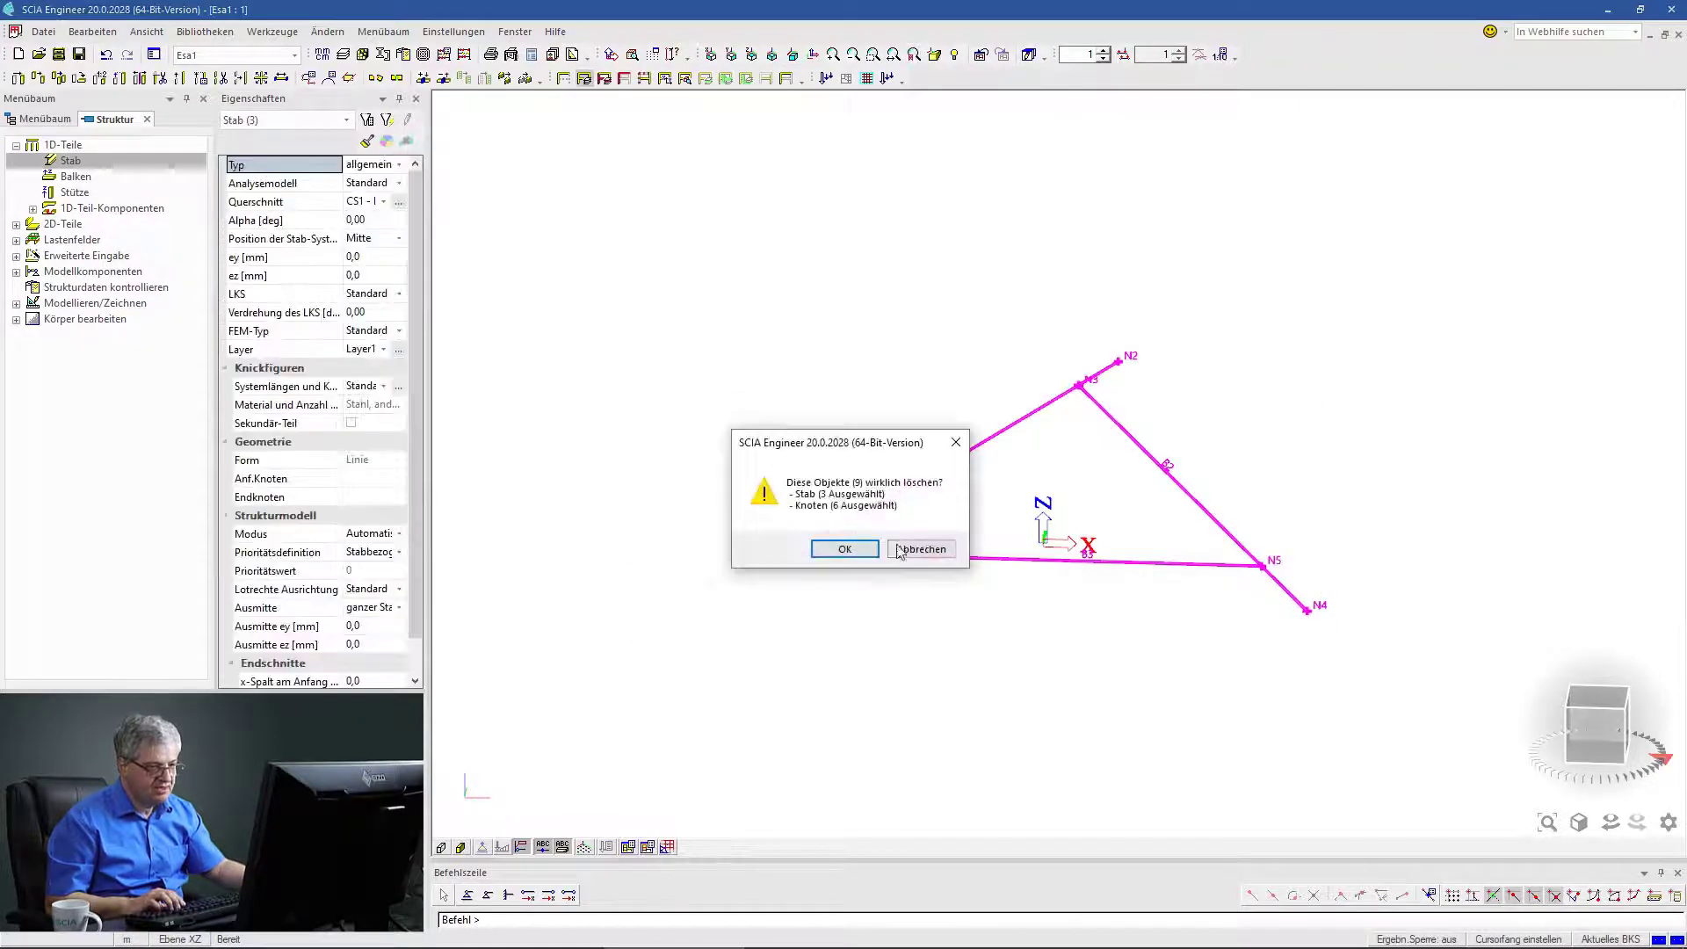
pyautogui.click(913, 551)
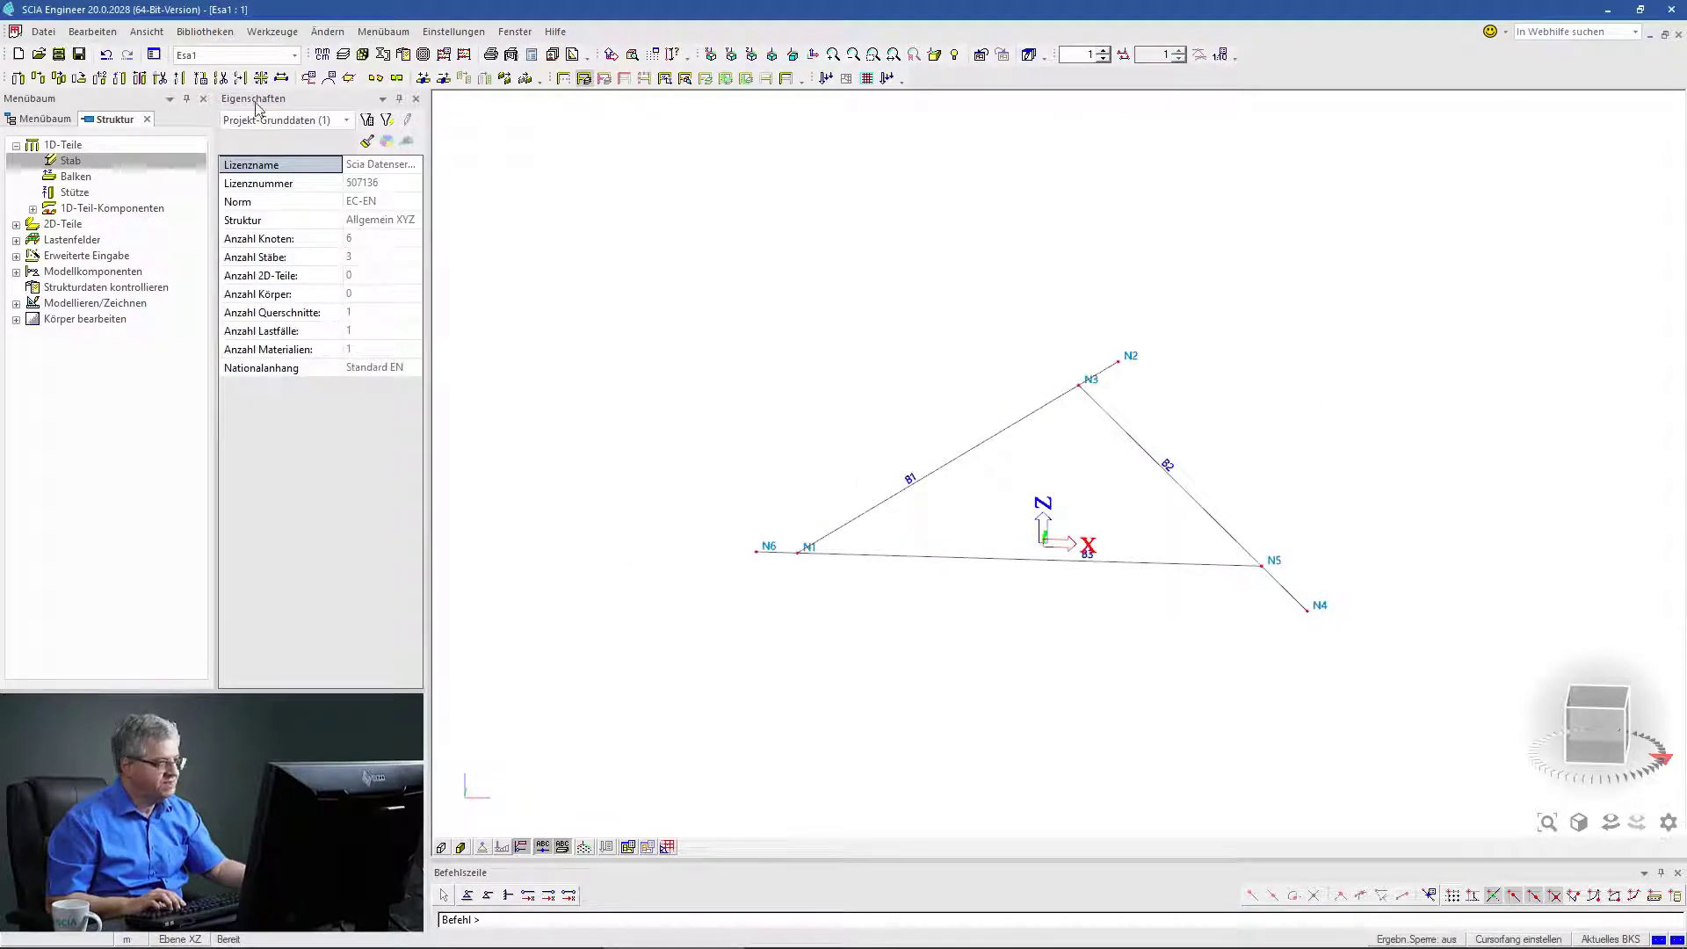
# Link all nodes and members with the default connection settings and set the symbol display scale to 4.
pyautogui.click(423, 77)
pyautogui.press('Escape')
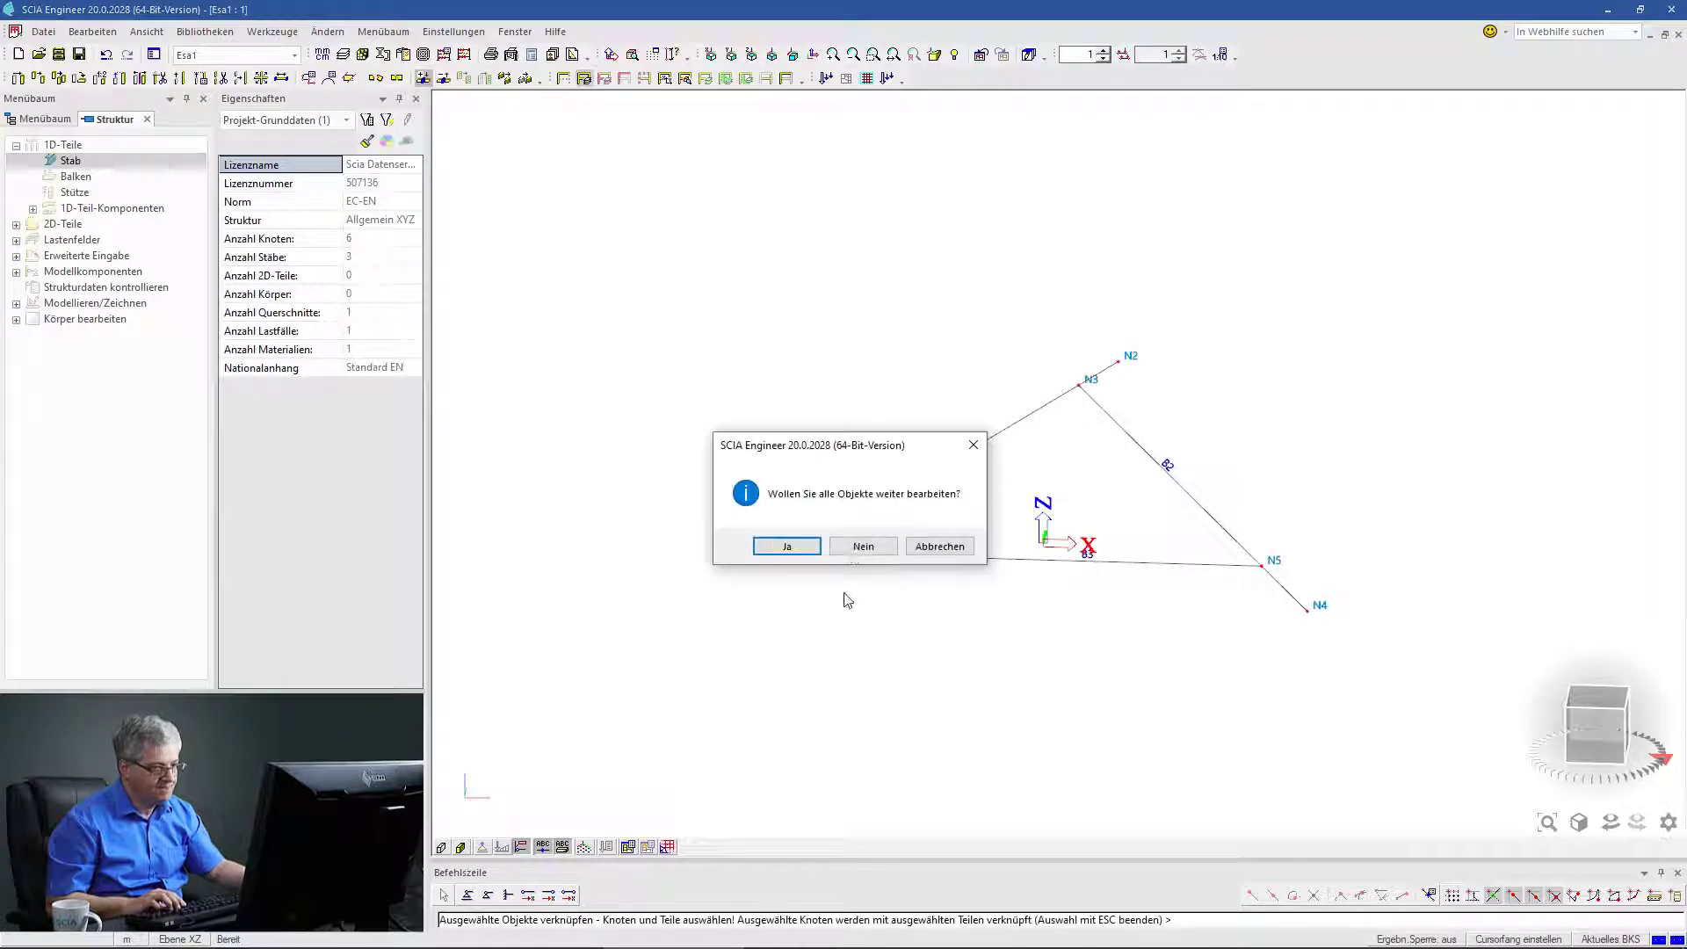
pyautogui.click(788, 547)
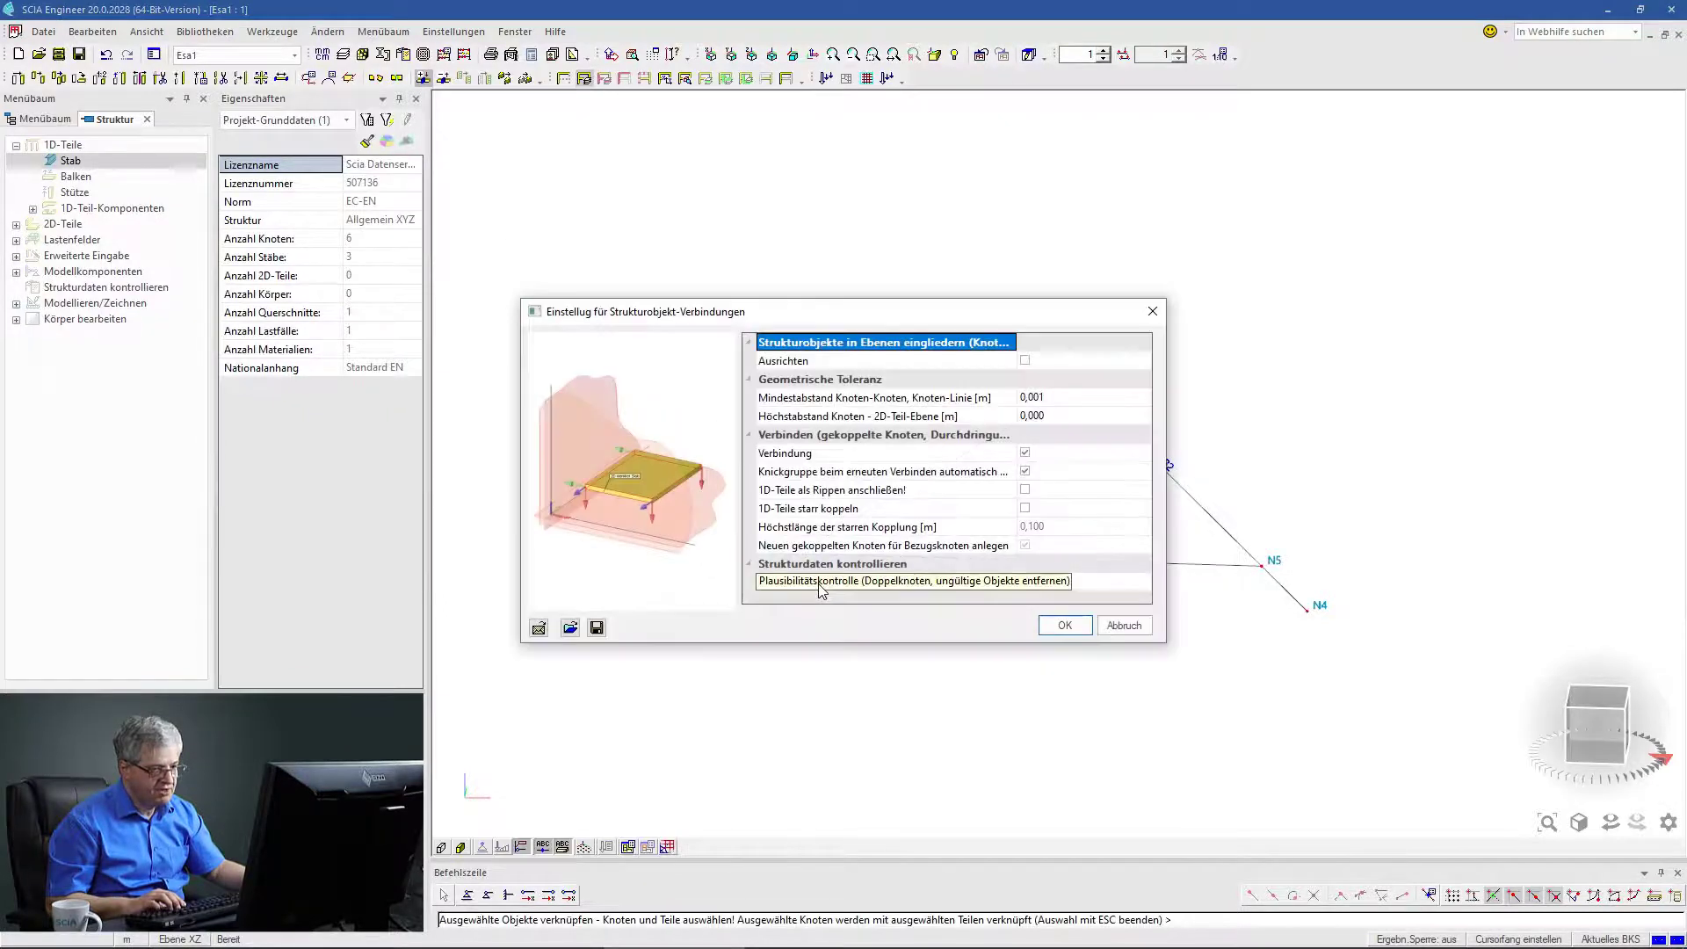
pyautogui.click(1064, 625)
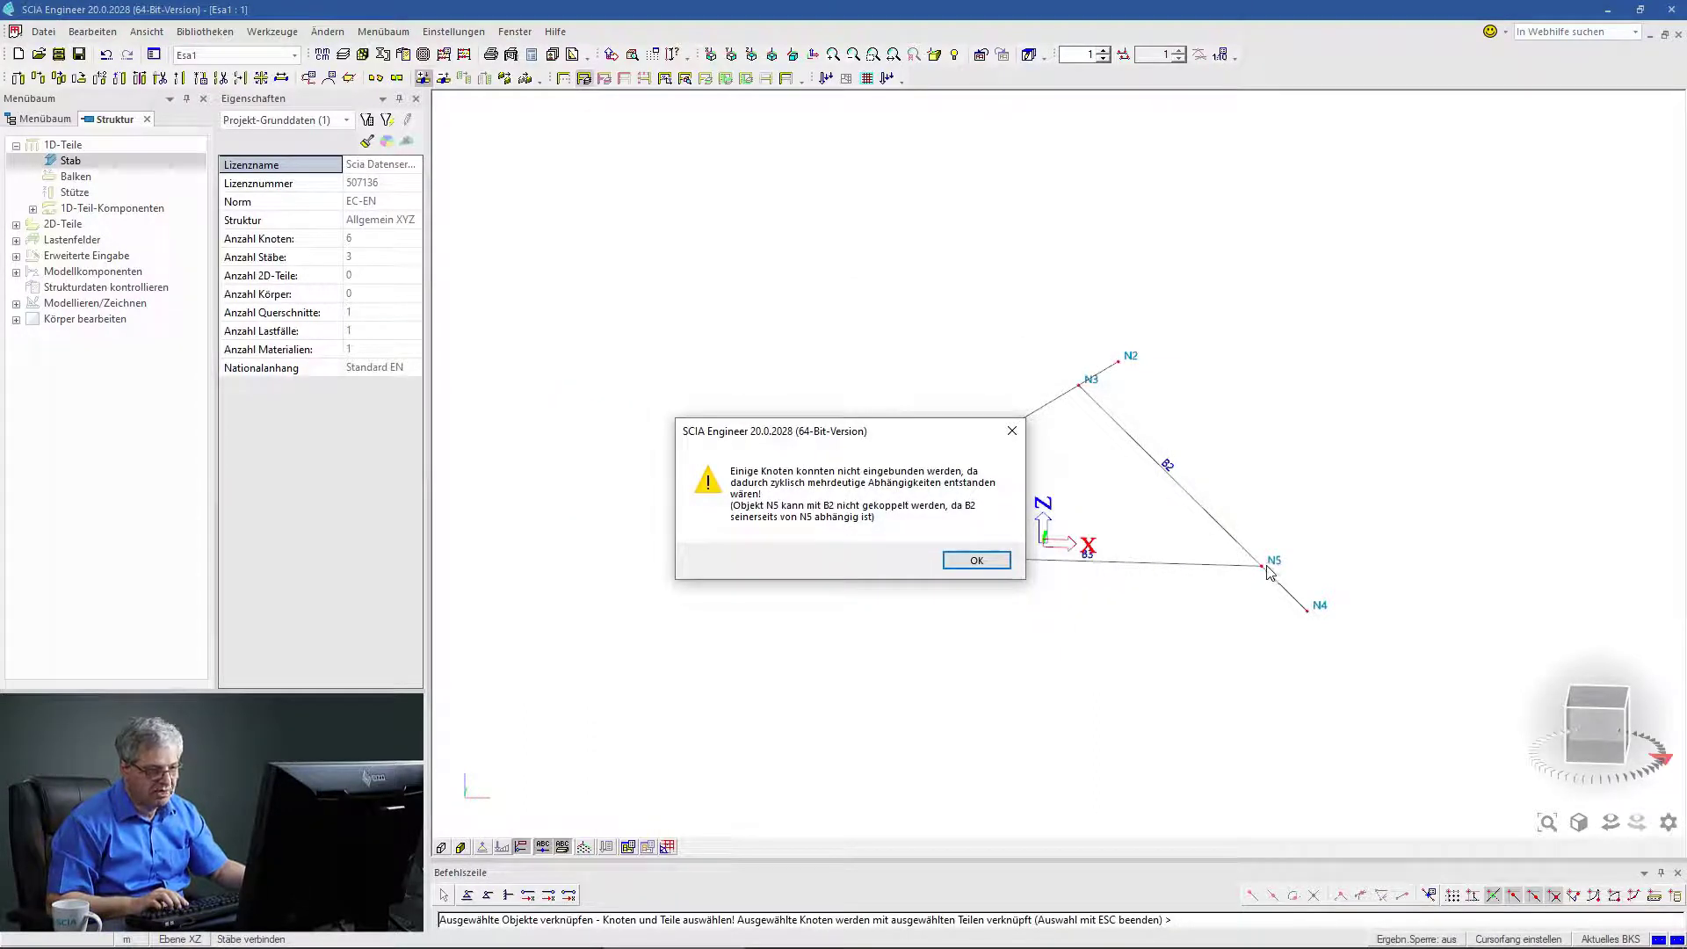
pyautogui.click(975, 560)
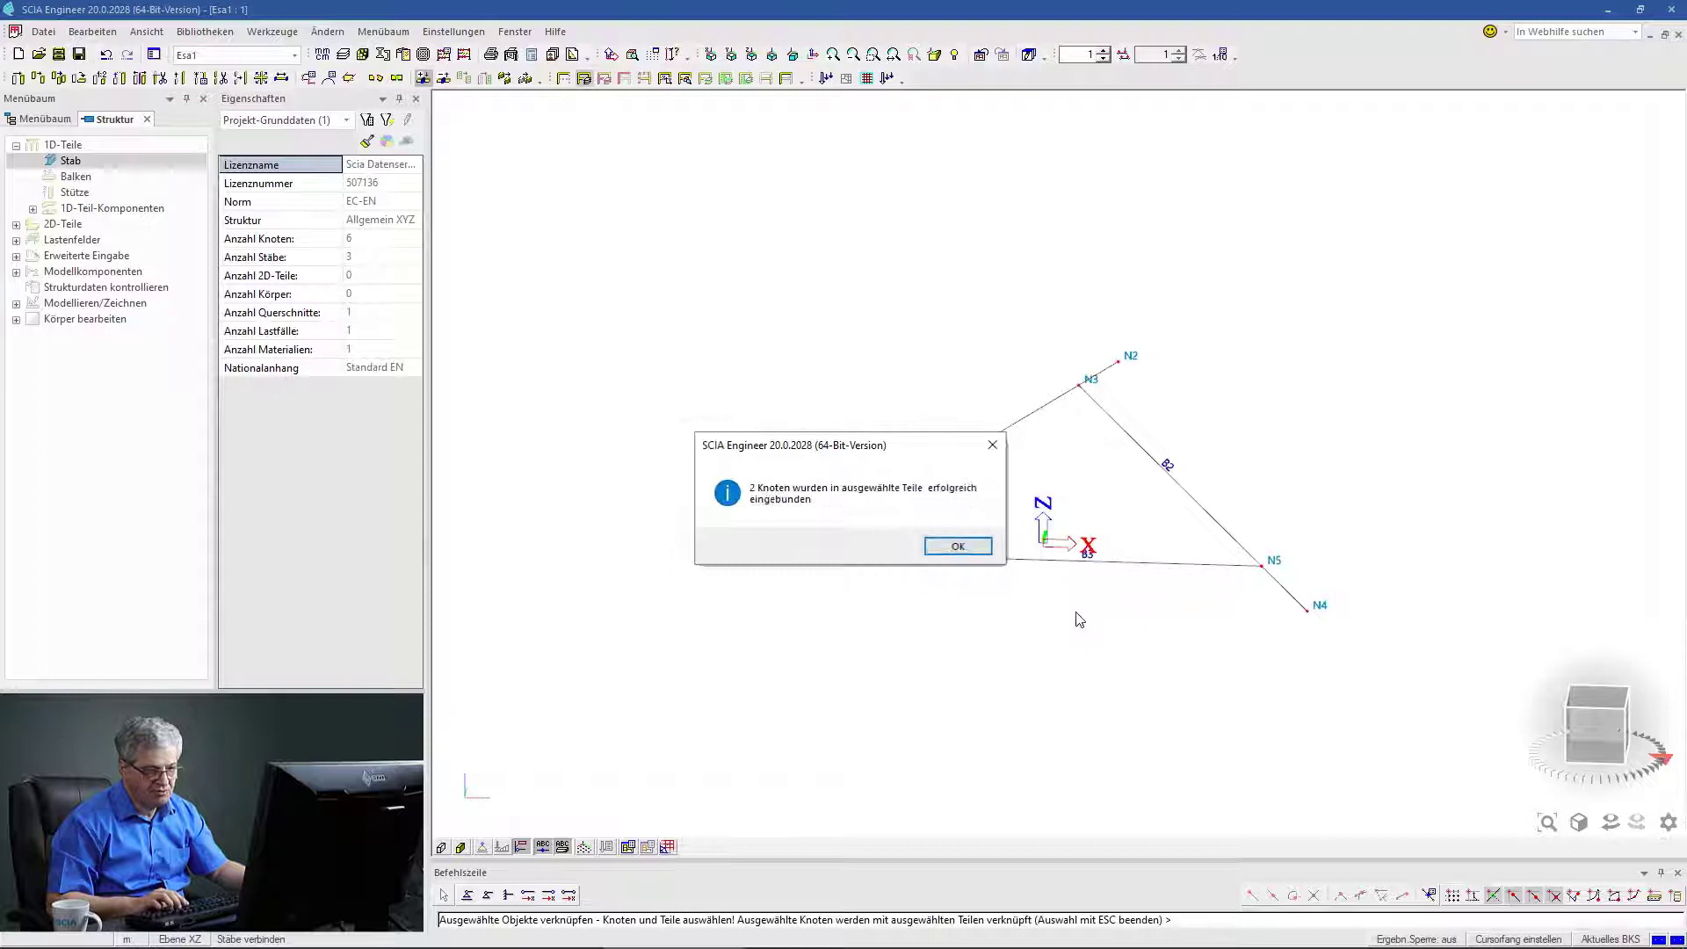
pyautogui.click(955, 546)
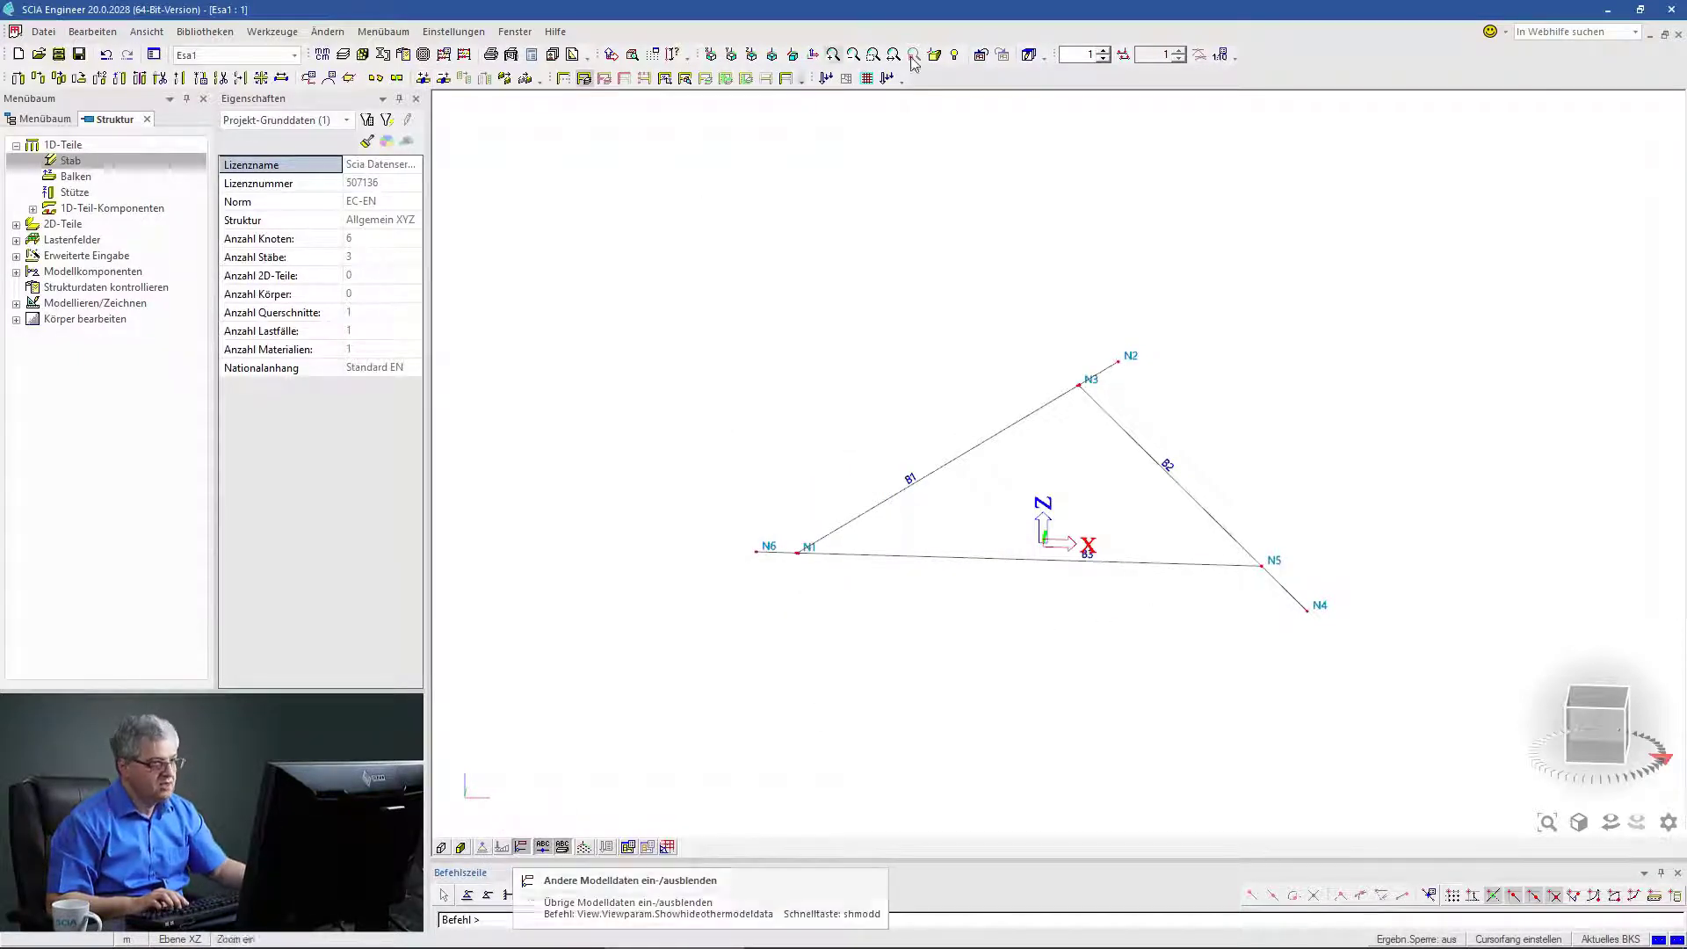
pyautogui.click(1104, 50)
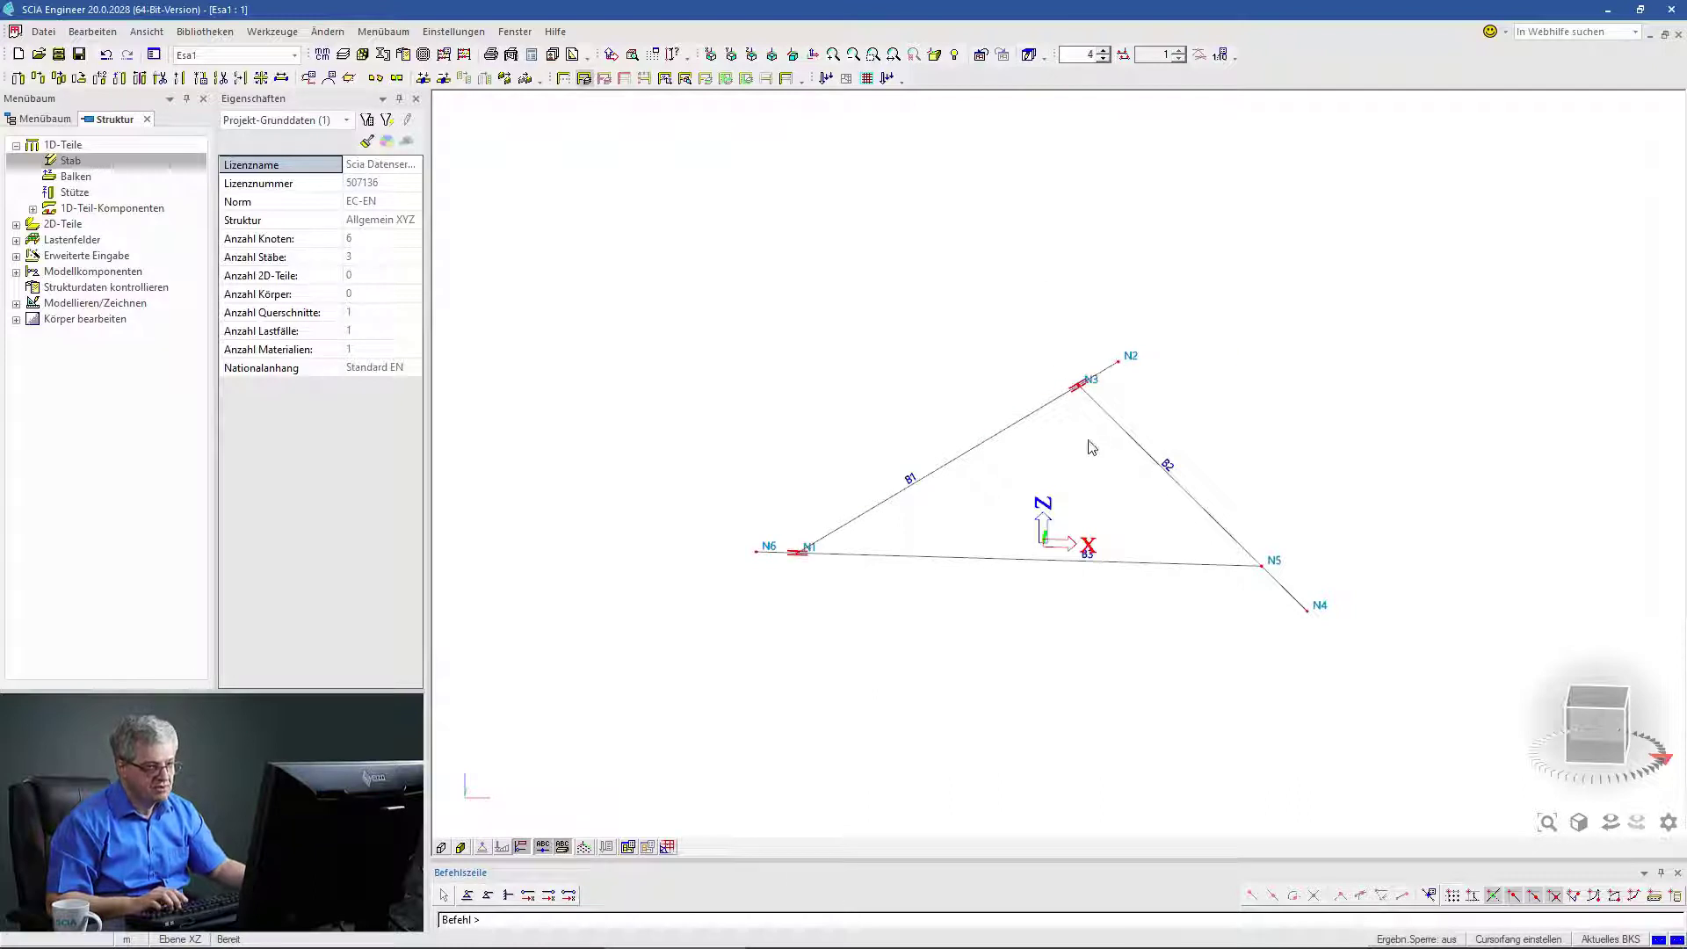
pyautogui.moveTo(927, 516); pyautogui.dragTo(842, 497, button='middle')
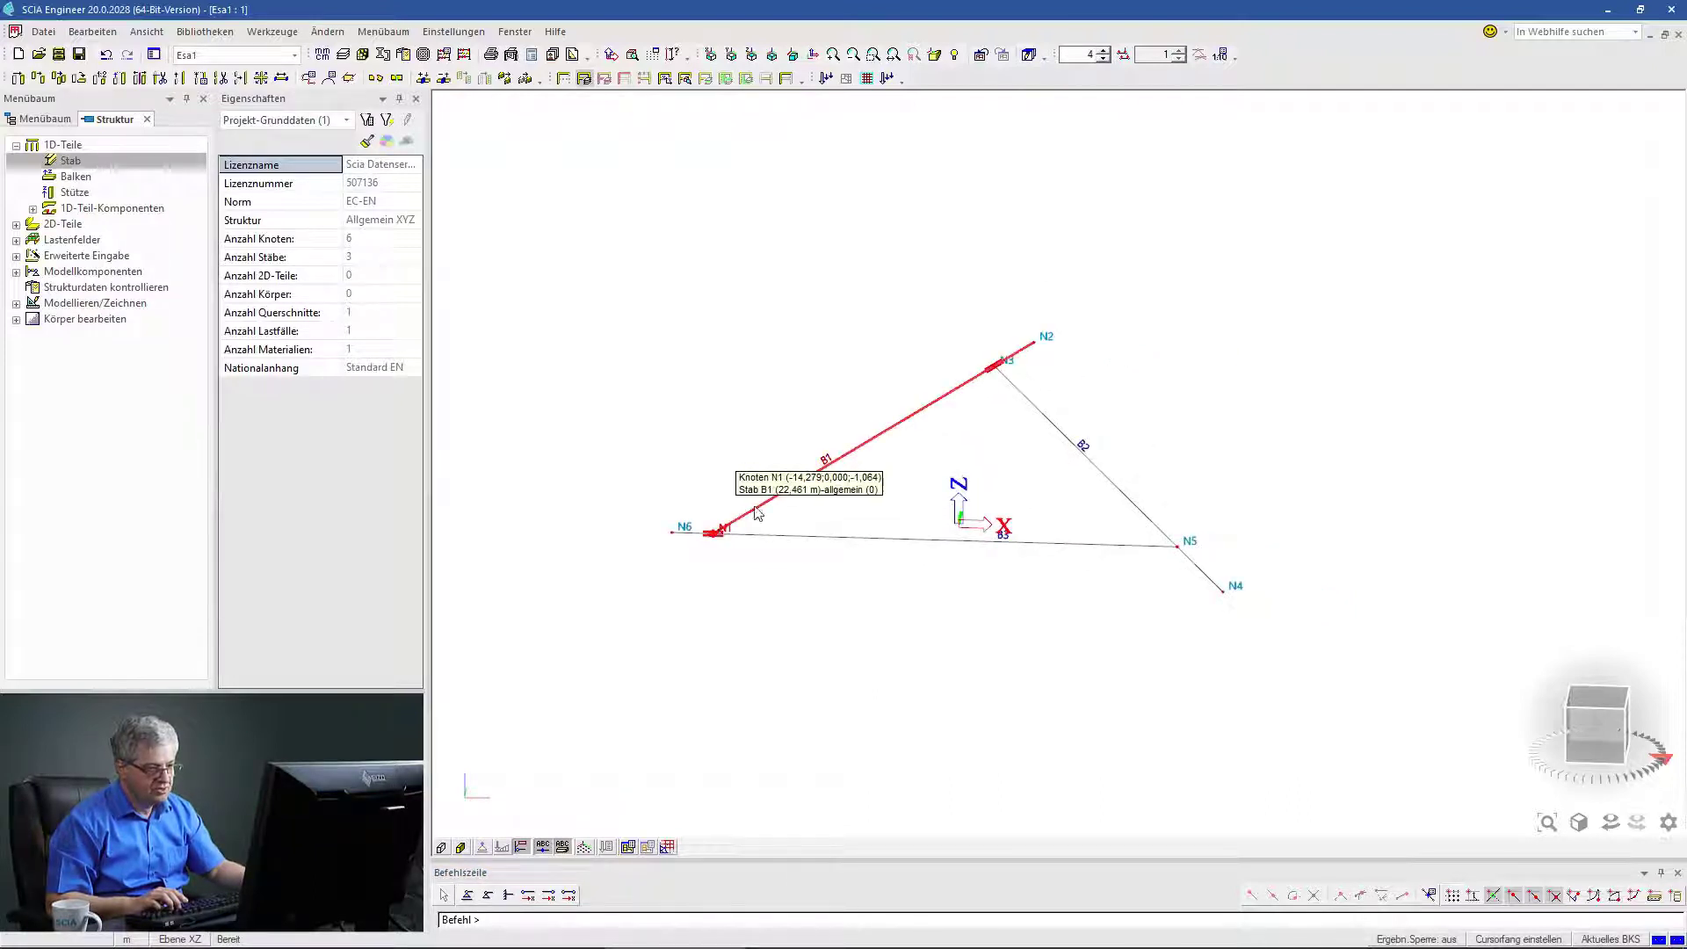
# Insert node N5 into member B2 as an additional polyline node.
pyautogui.scroll(3, 1180, 561)
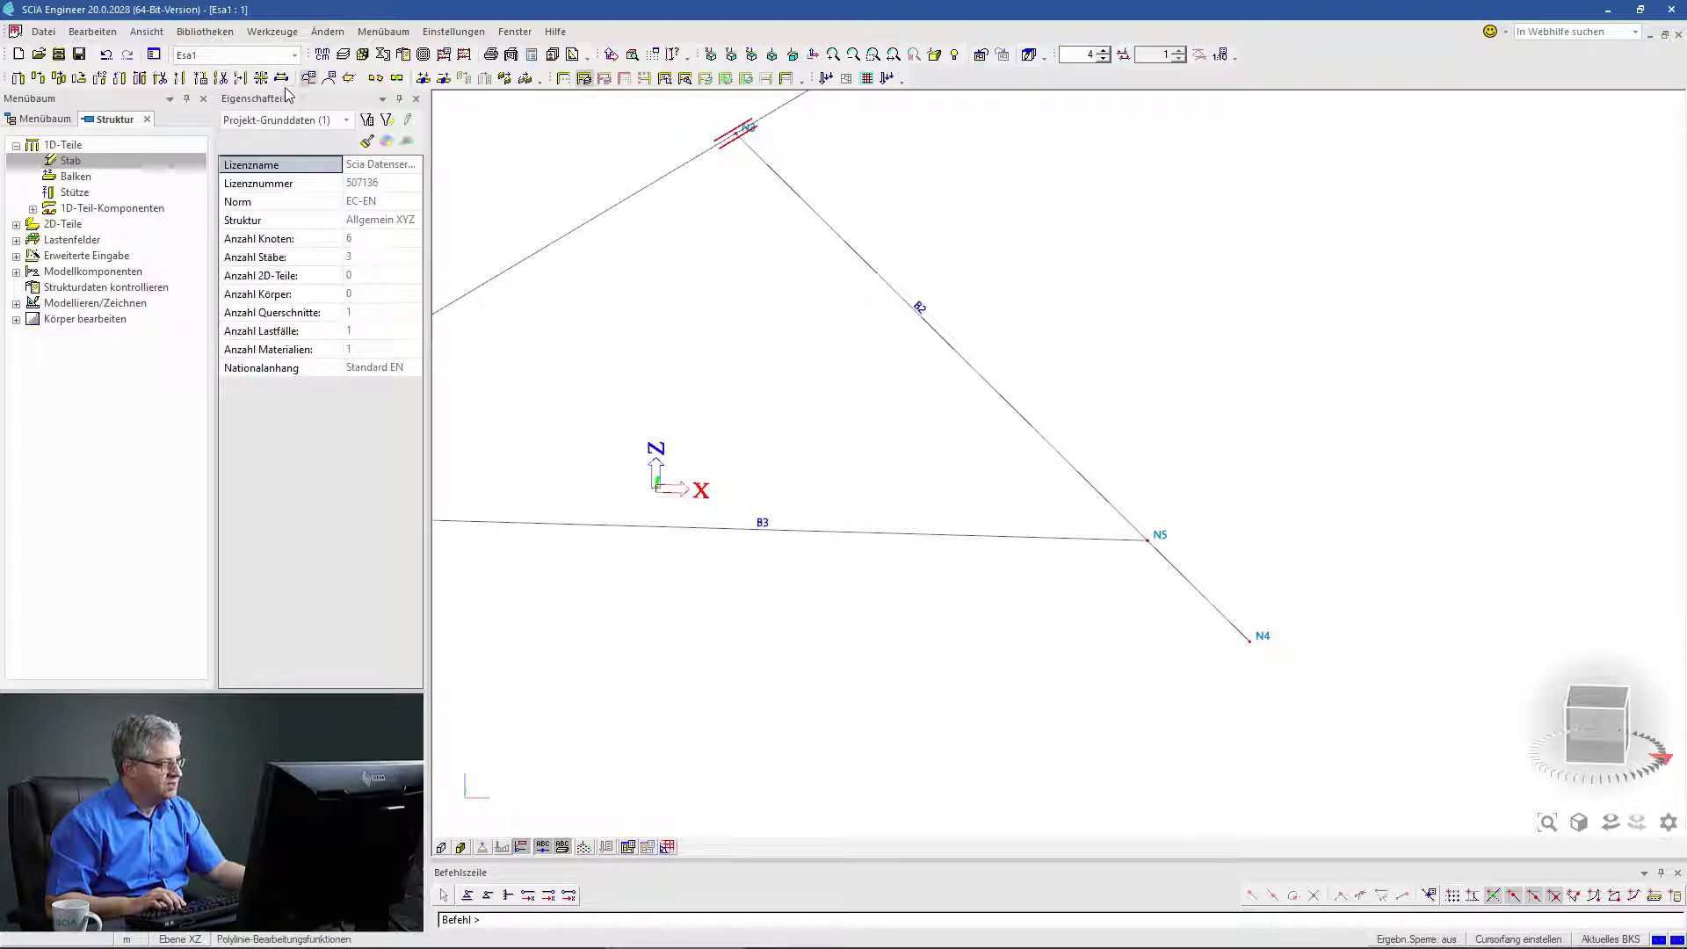
pyautogui.click(312, 79)
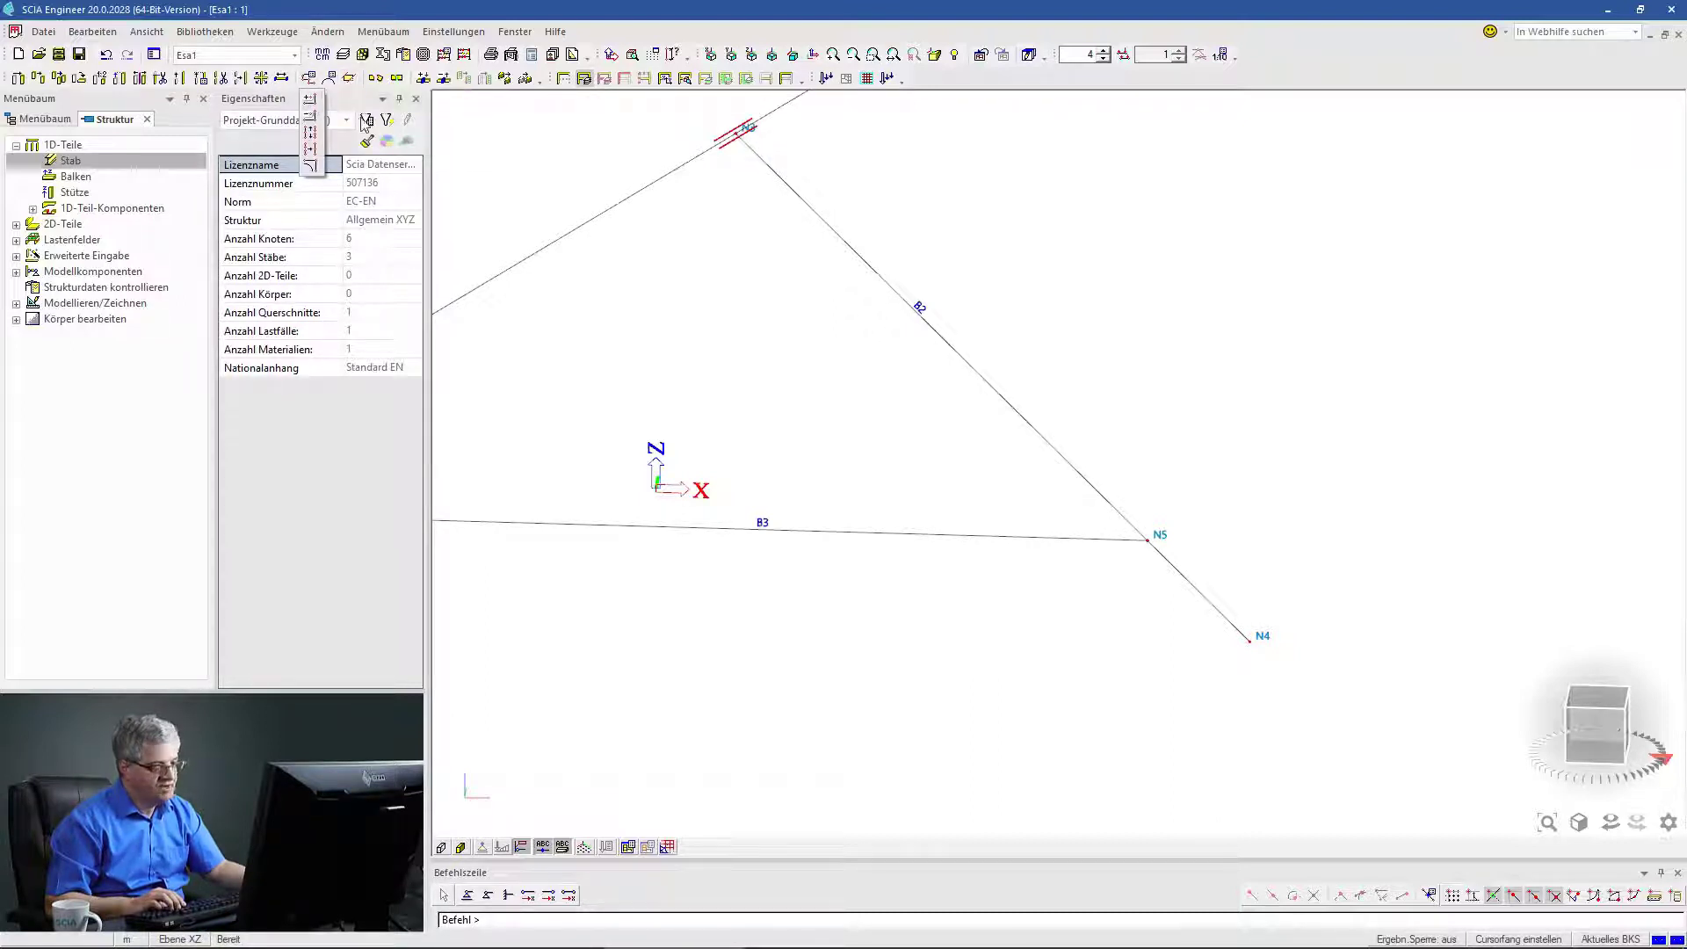
pyautogui.click(309, 100)
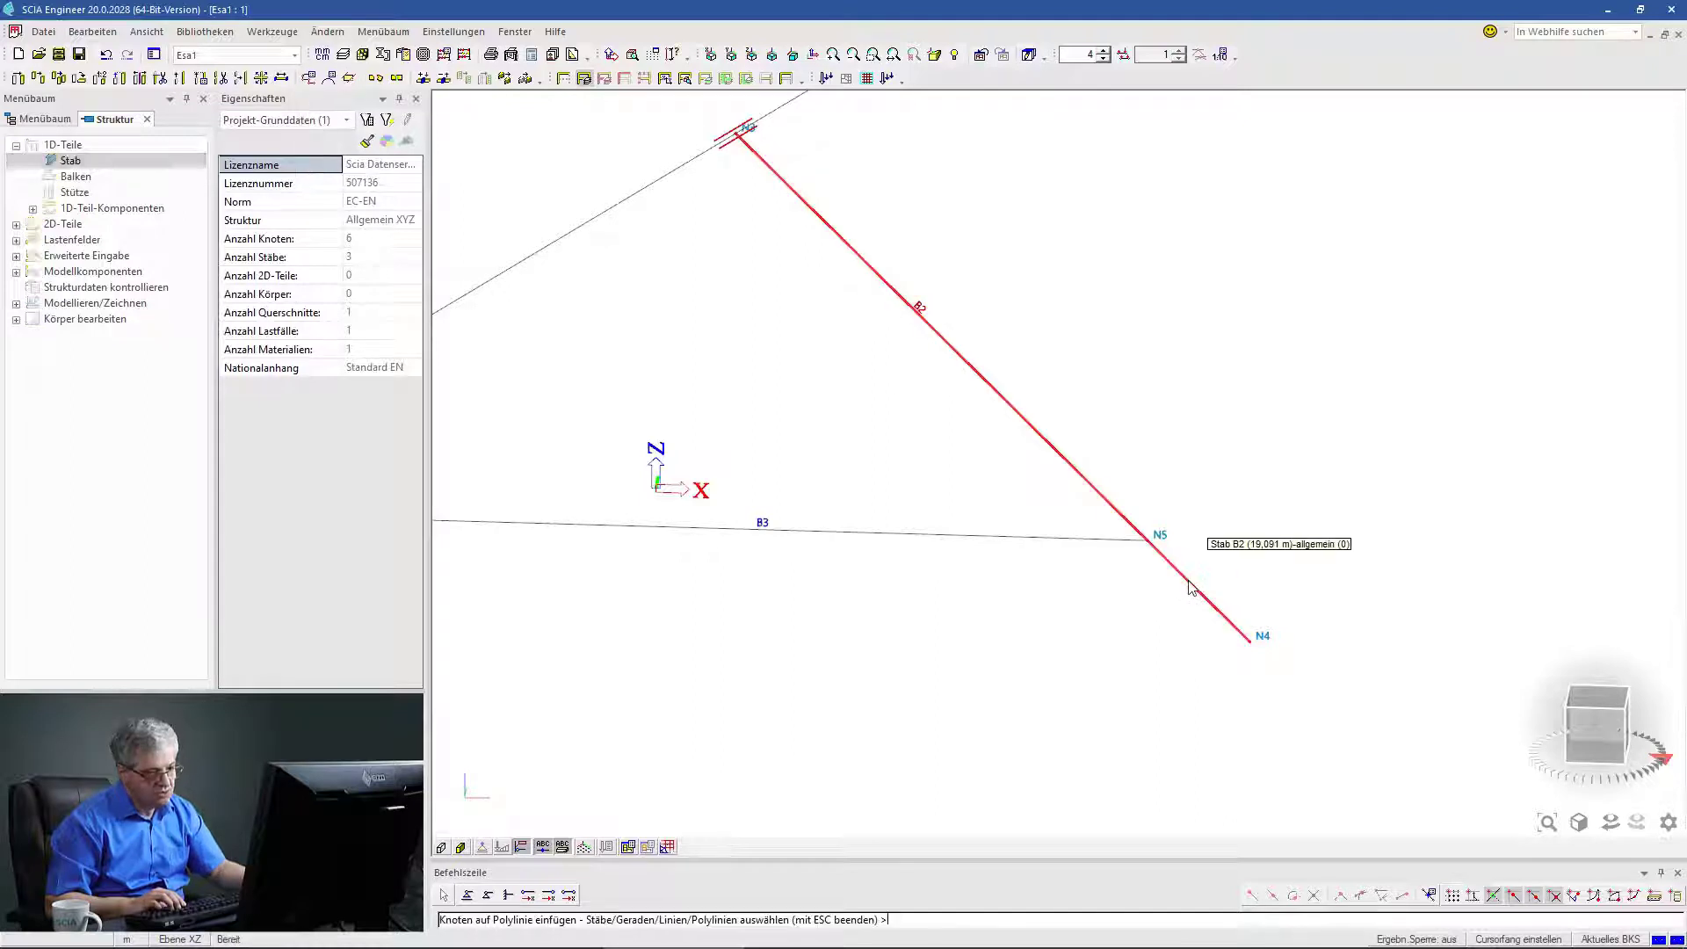
pyautogui.click(1165, 564)
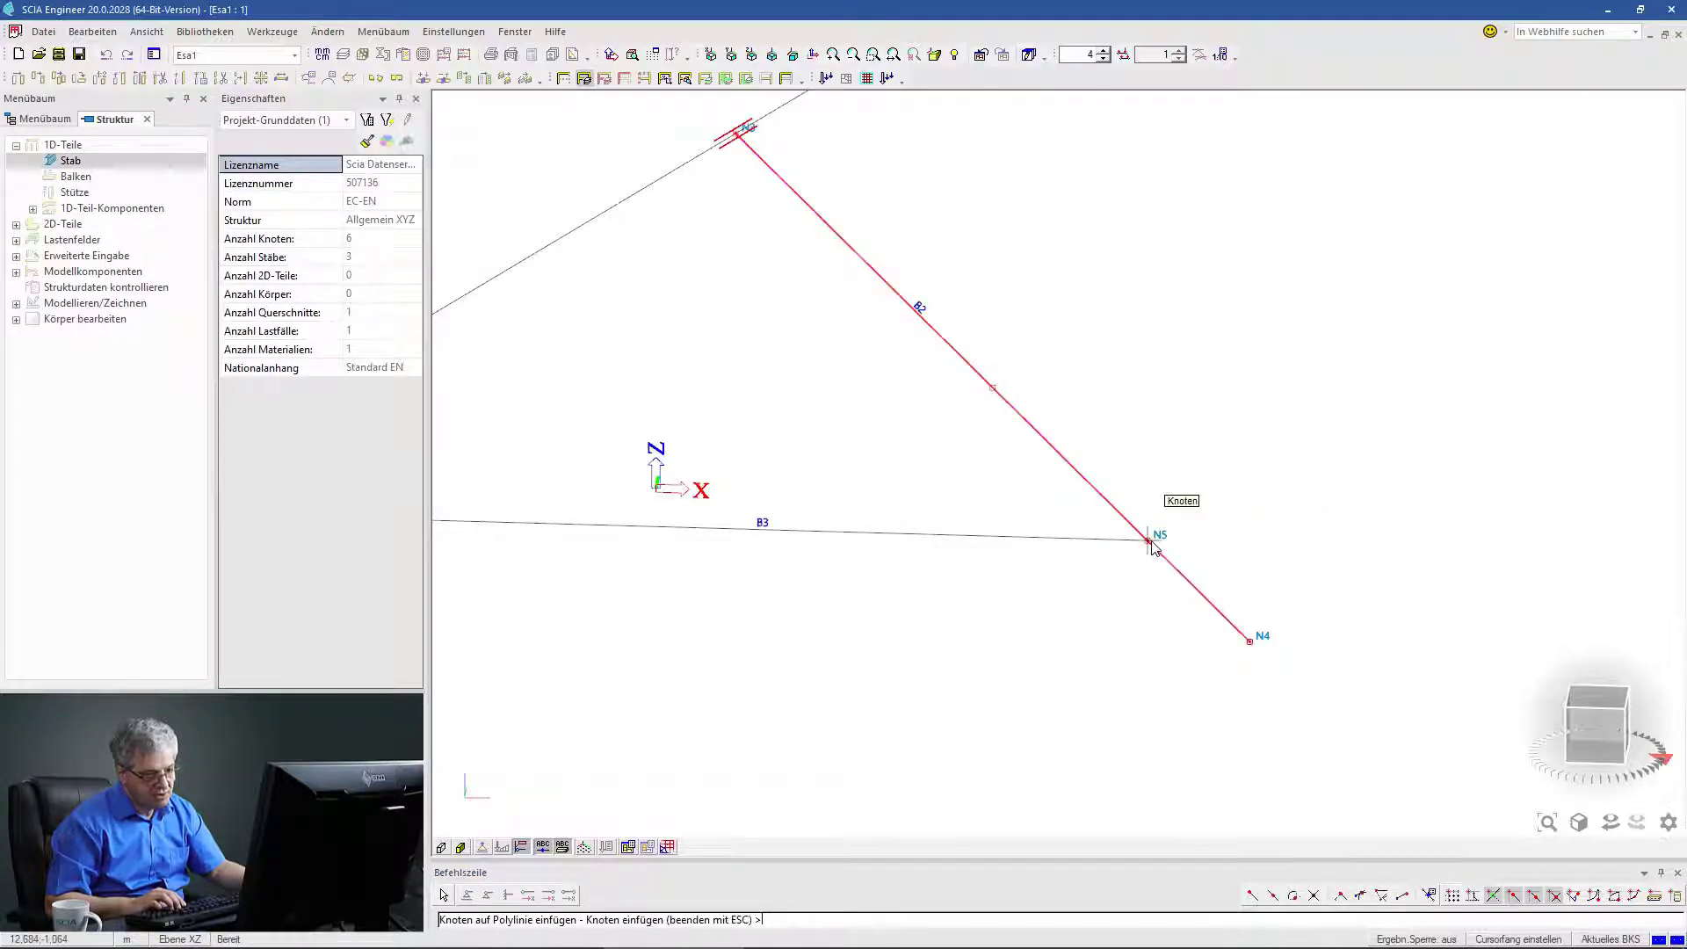
pyautogui.press('Escape')
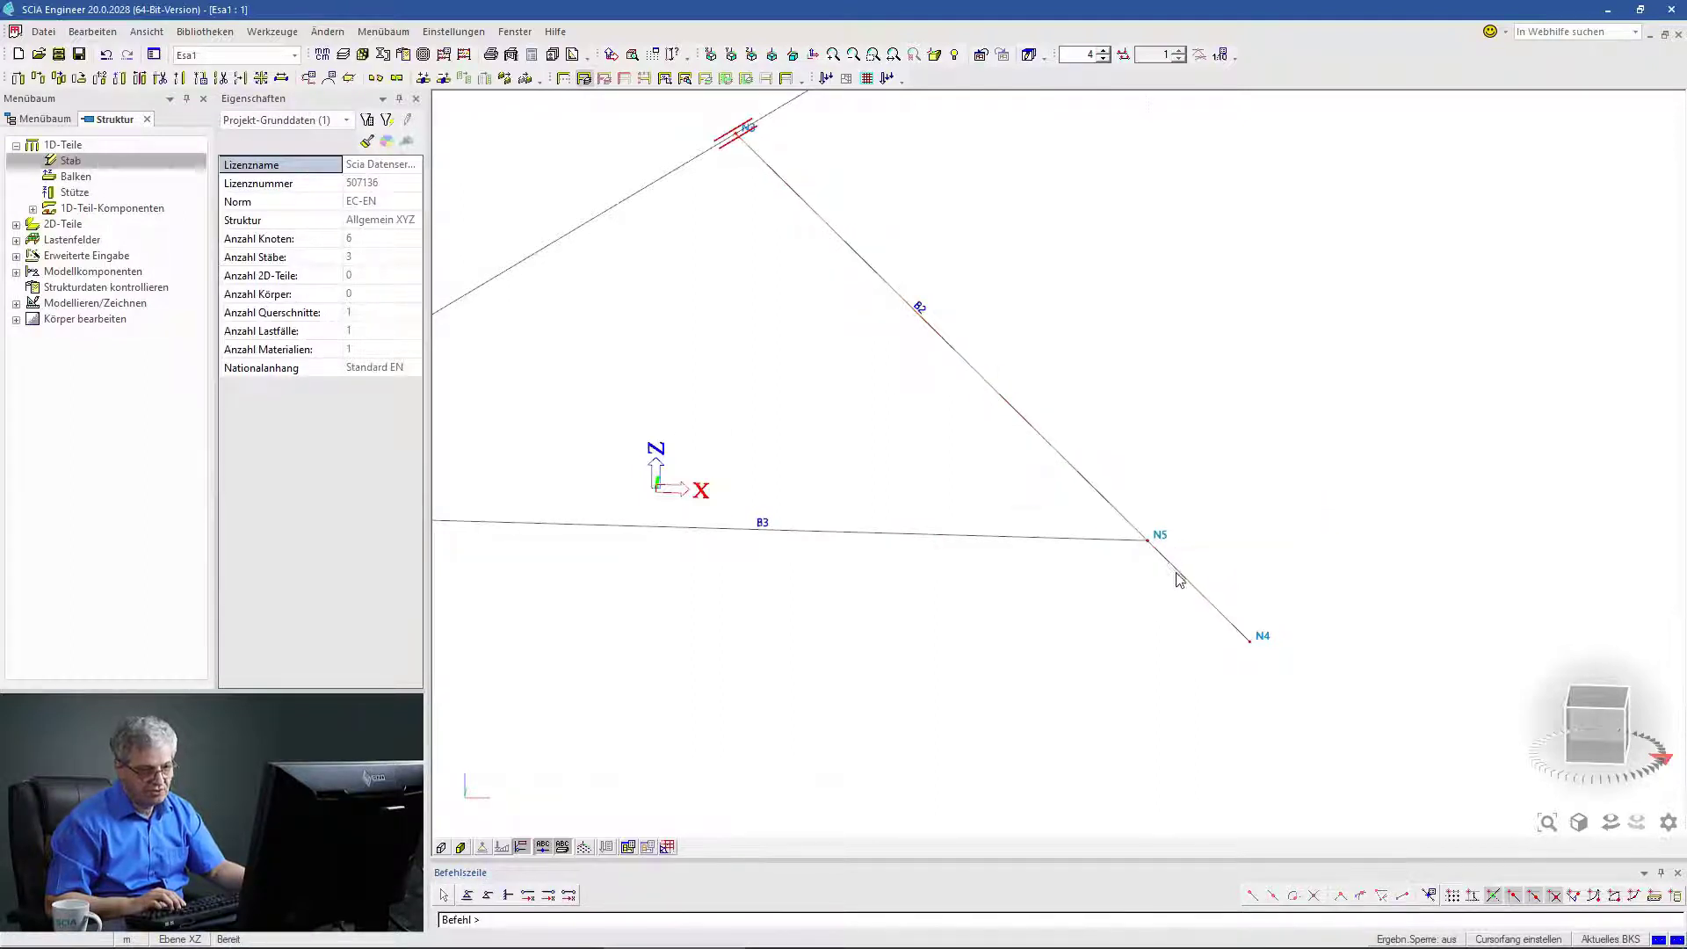
# Test member B2's bend at N5 by moving node N4 to about X 16.7 m, Z -3.2 m, and undo the move.
pyautogui.click(1251, 641)
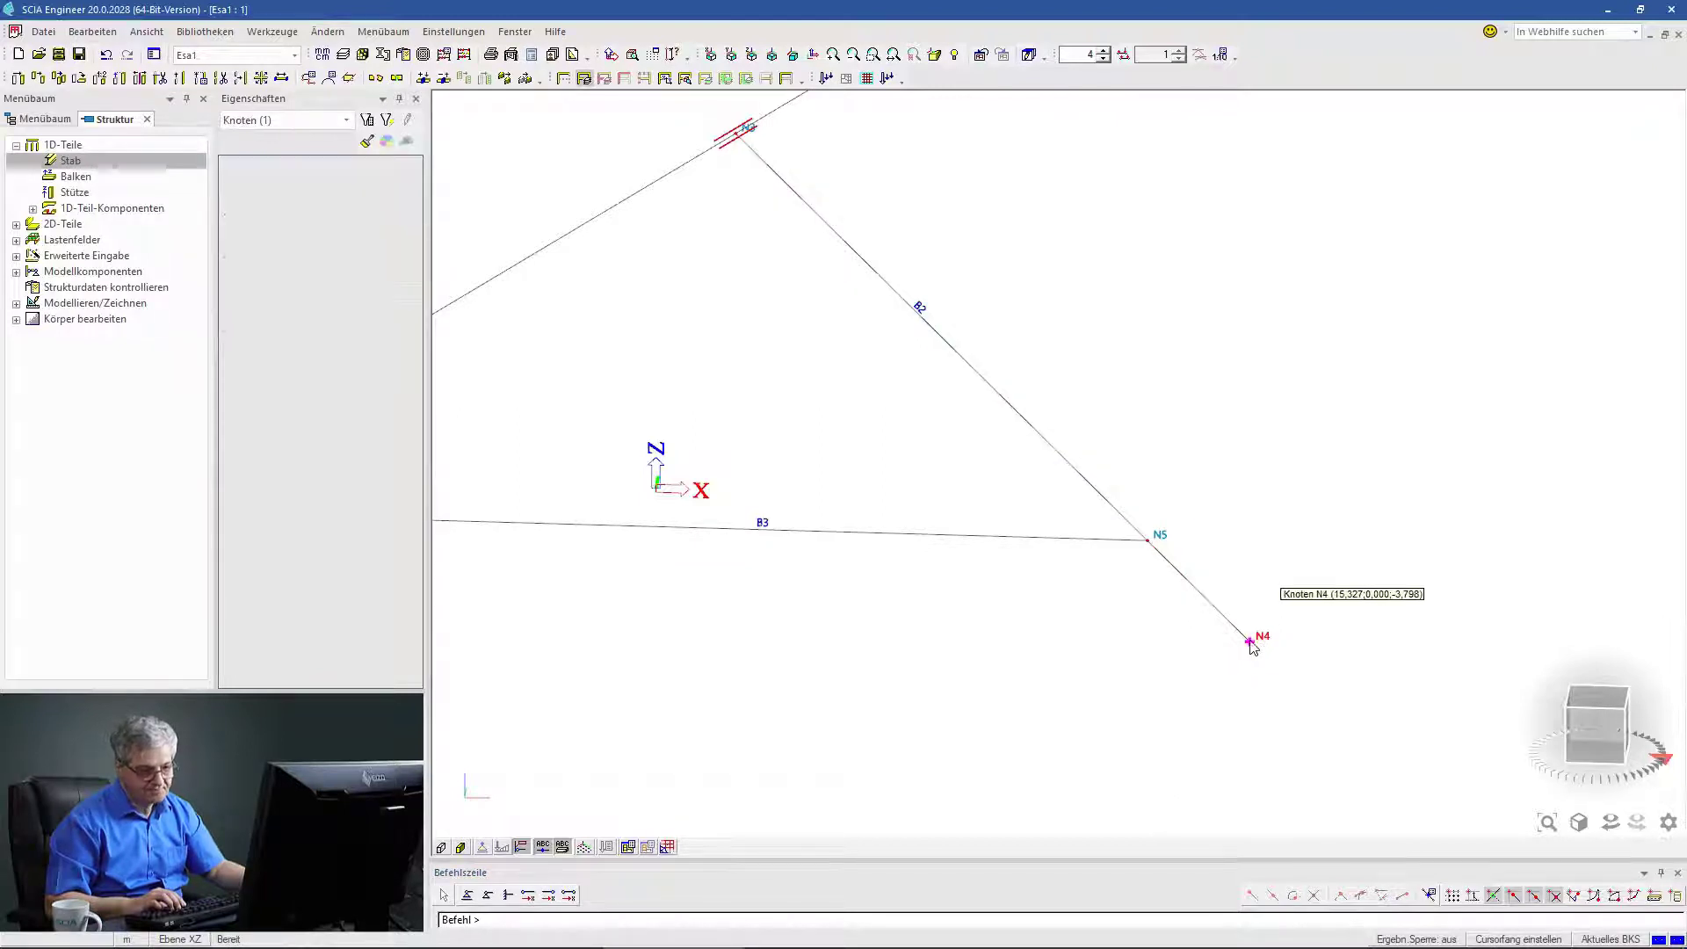
pyautogui.moveTo(1305, 628); pyautogui.dragTo(1305, 629)
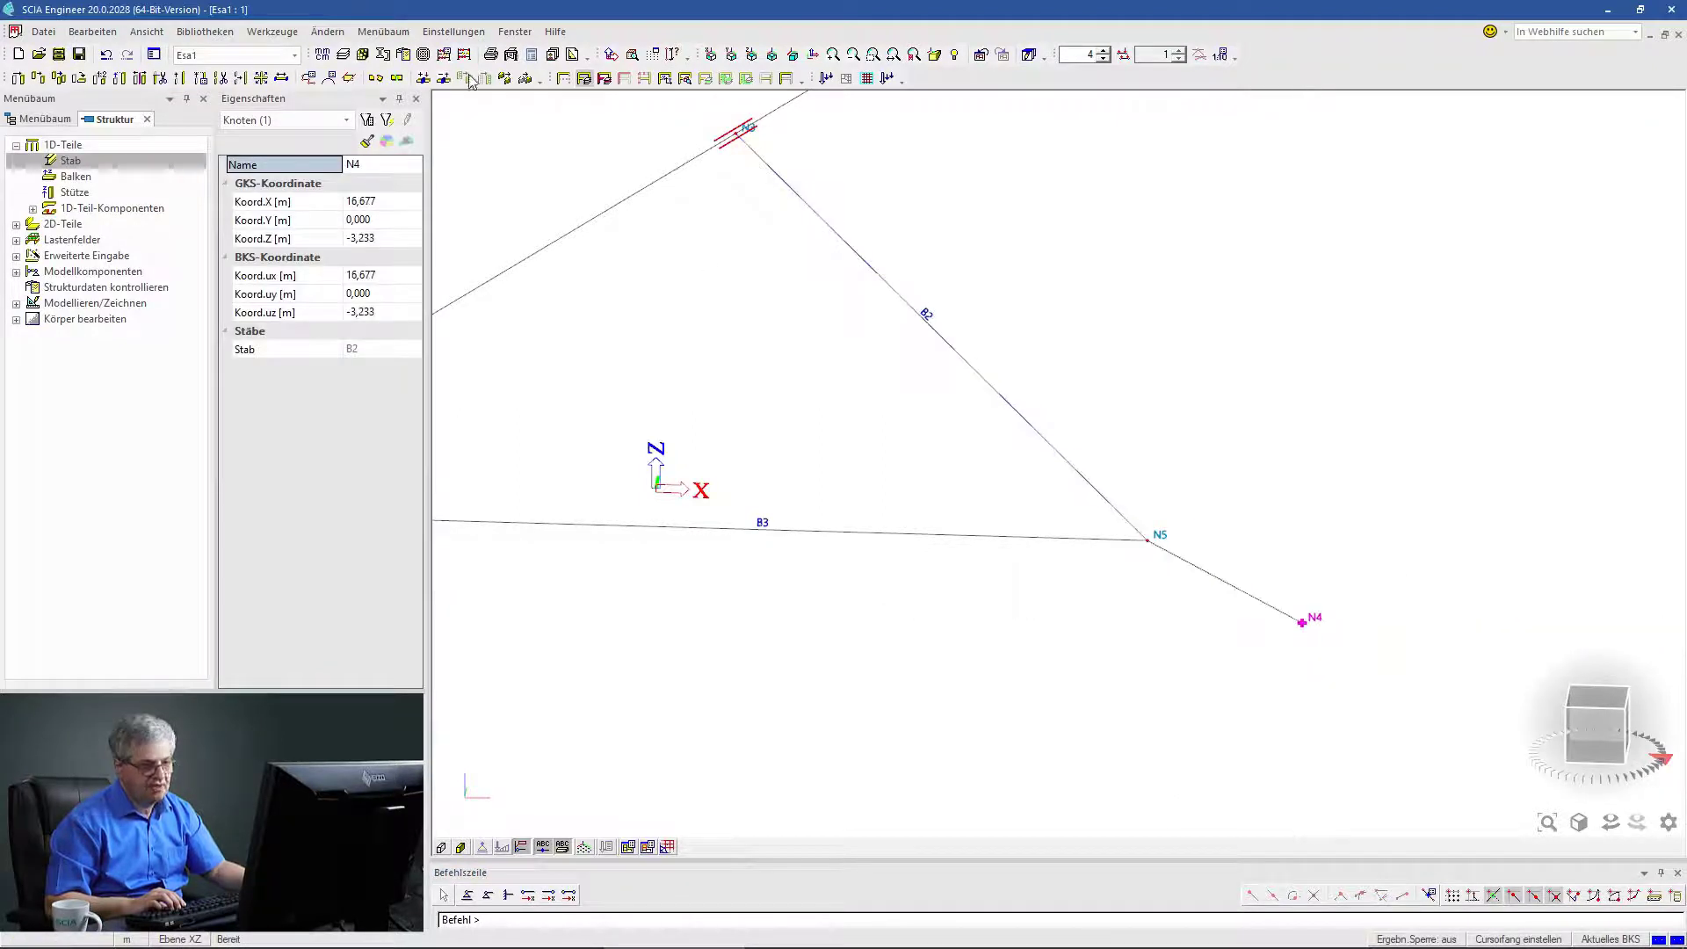
pyautogui.click(105, 55)
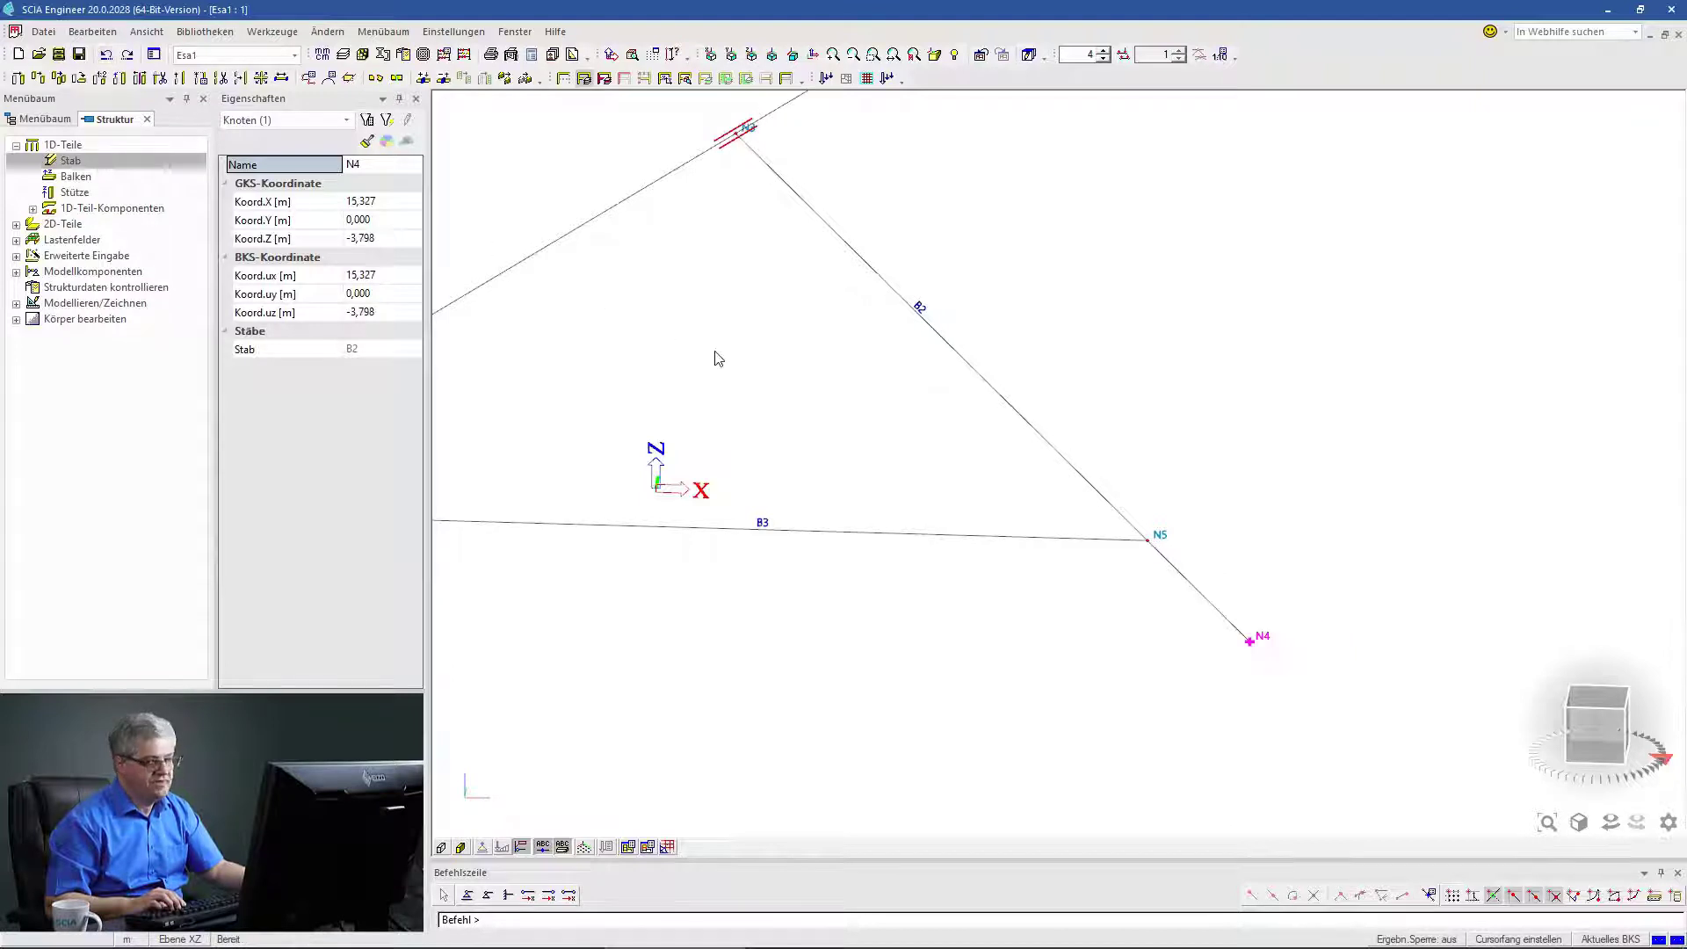
pyautogui.press('Escape')
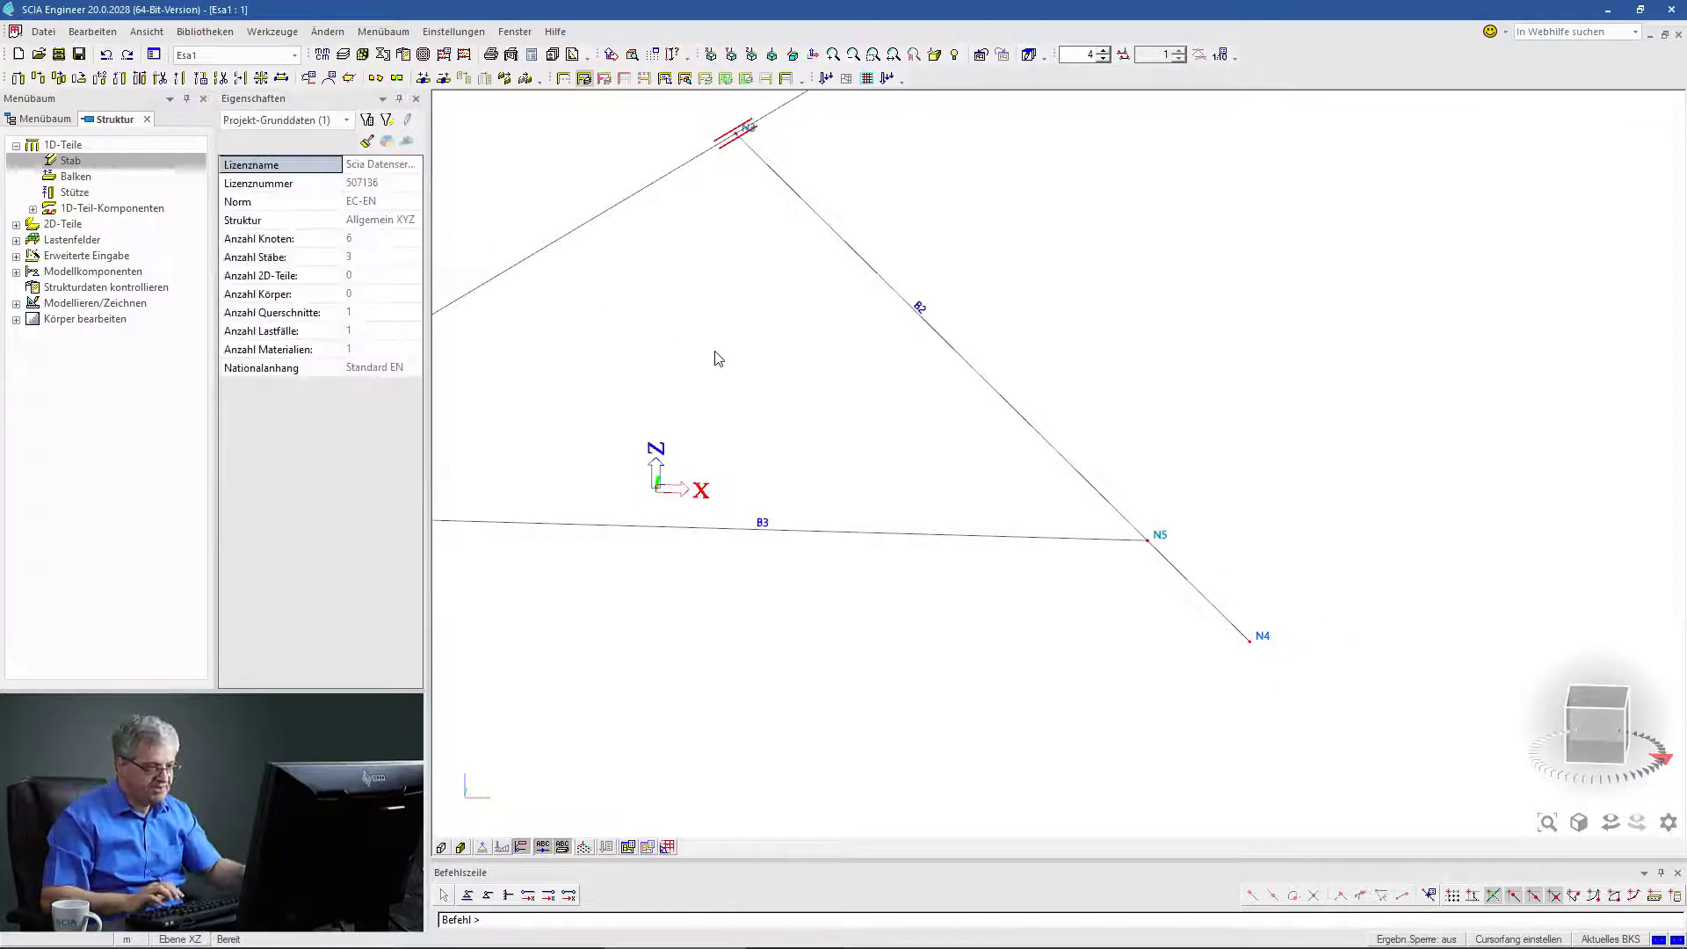
# Select the whole triangle and decouple its linked nodes.
pyautogui.scroll(-3, 750, 350)
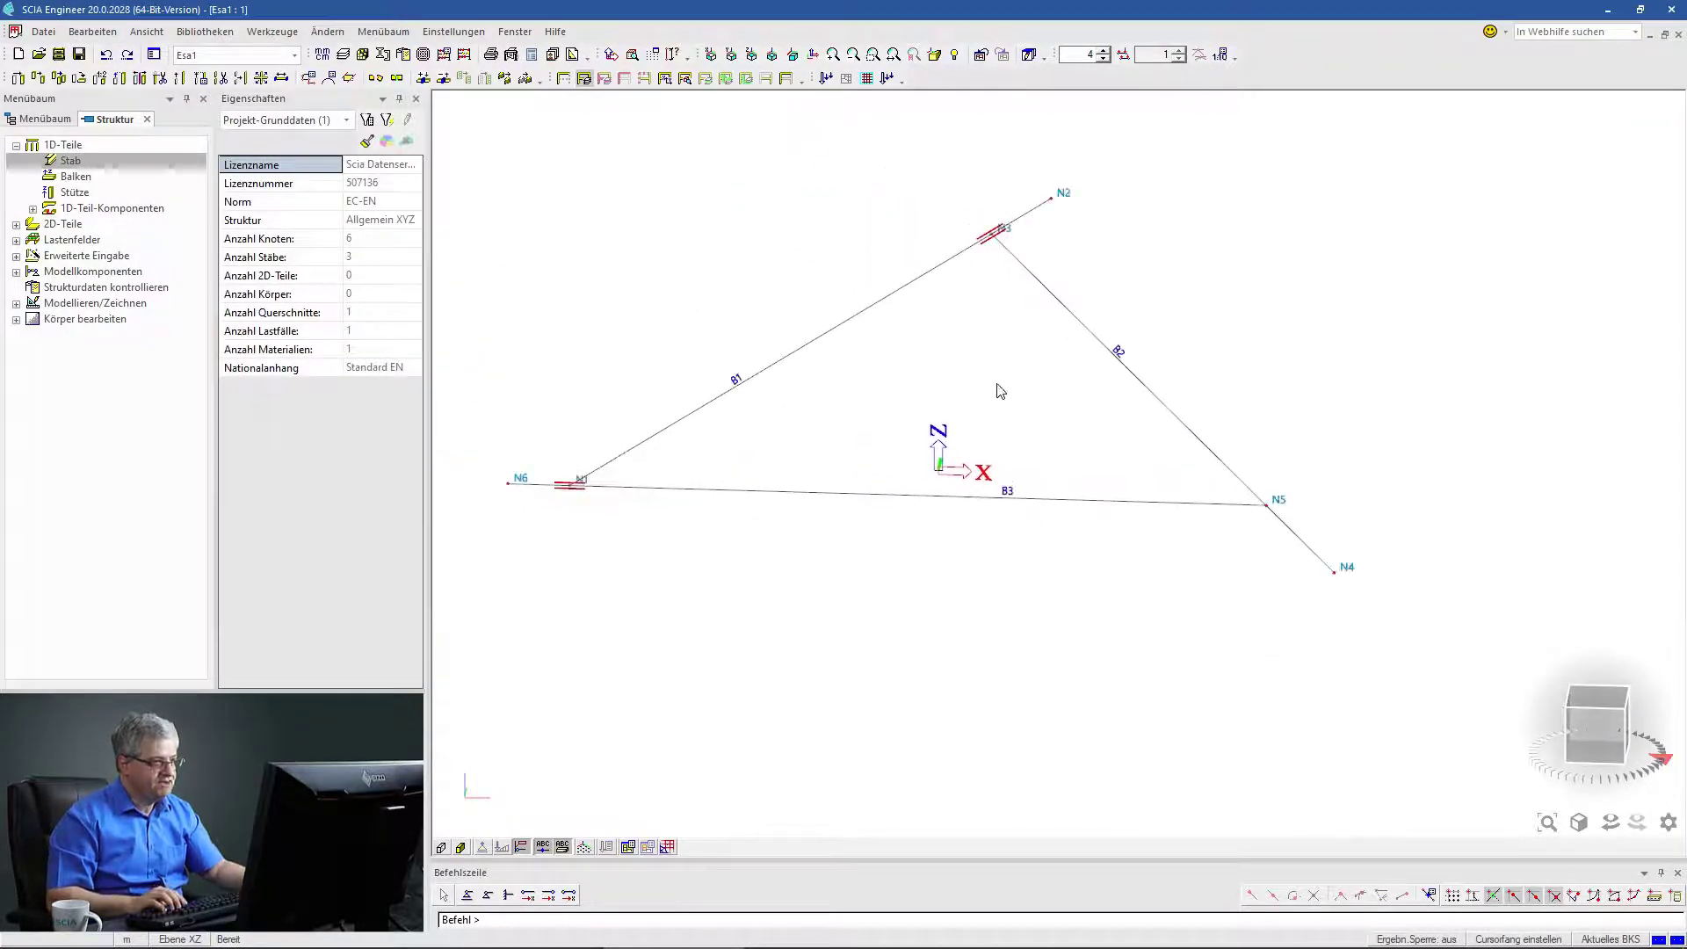
pyautogui.moveTo(1419, 601); pyautogui.dragTo(565, 203)
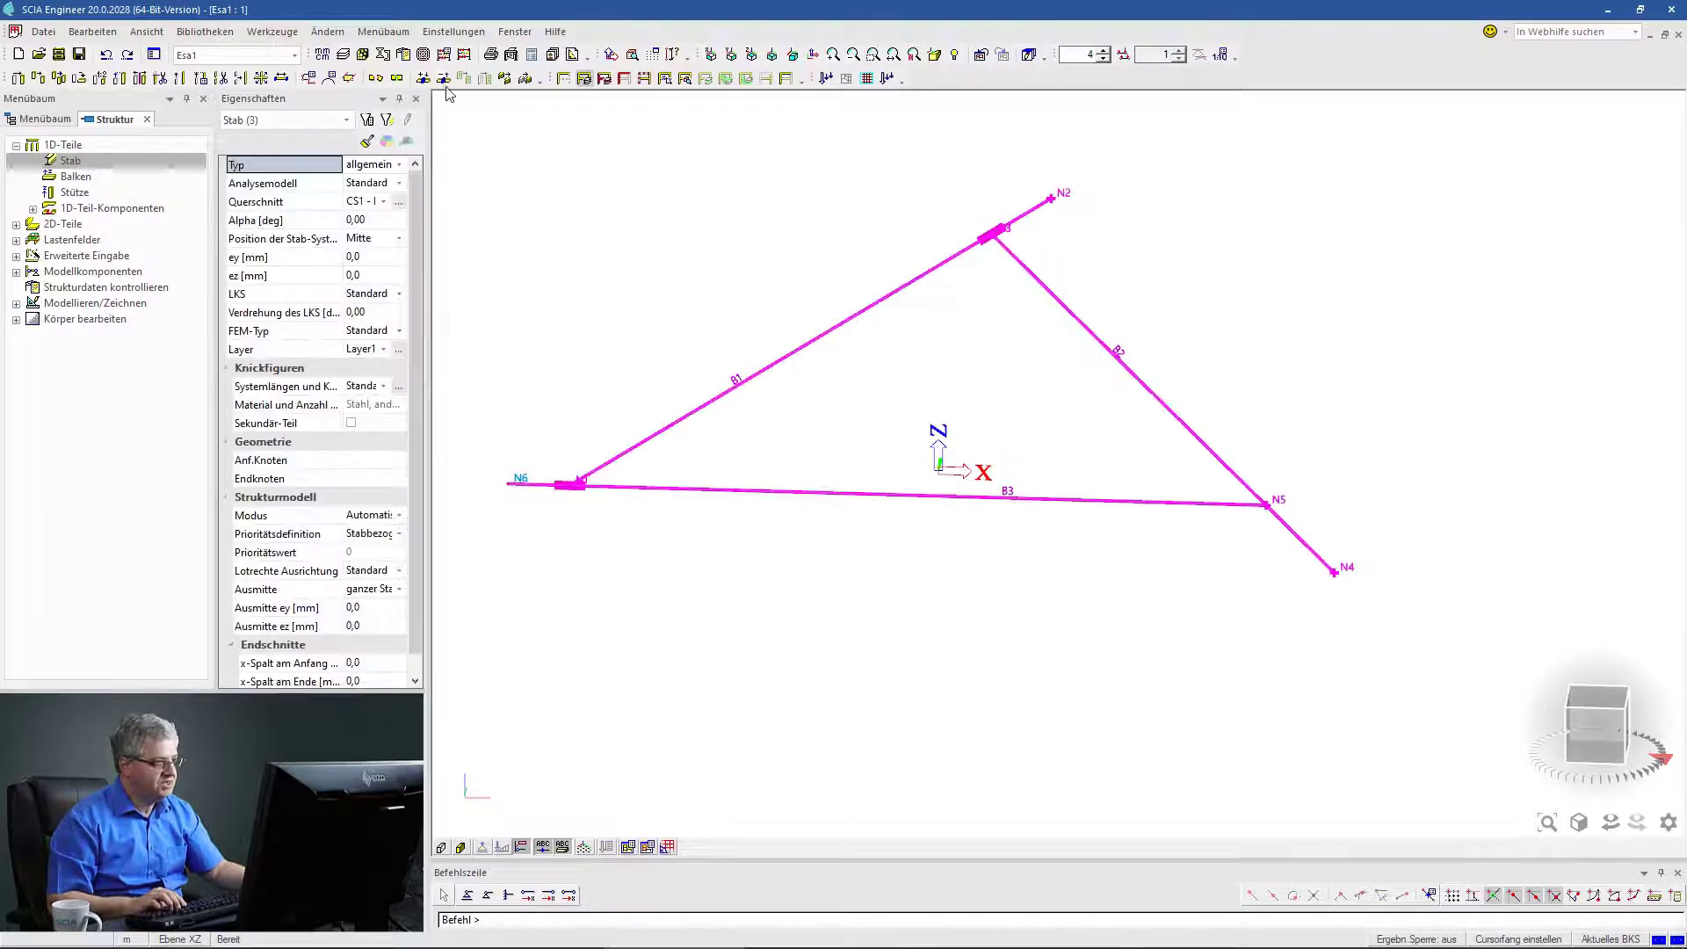
pyautogui.click(892, 528)
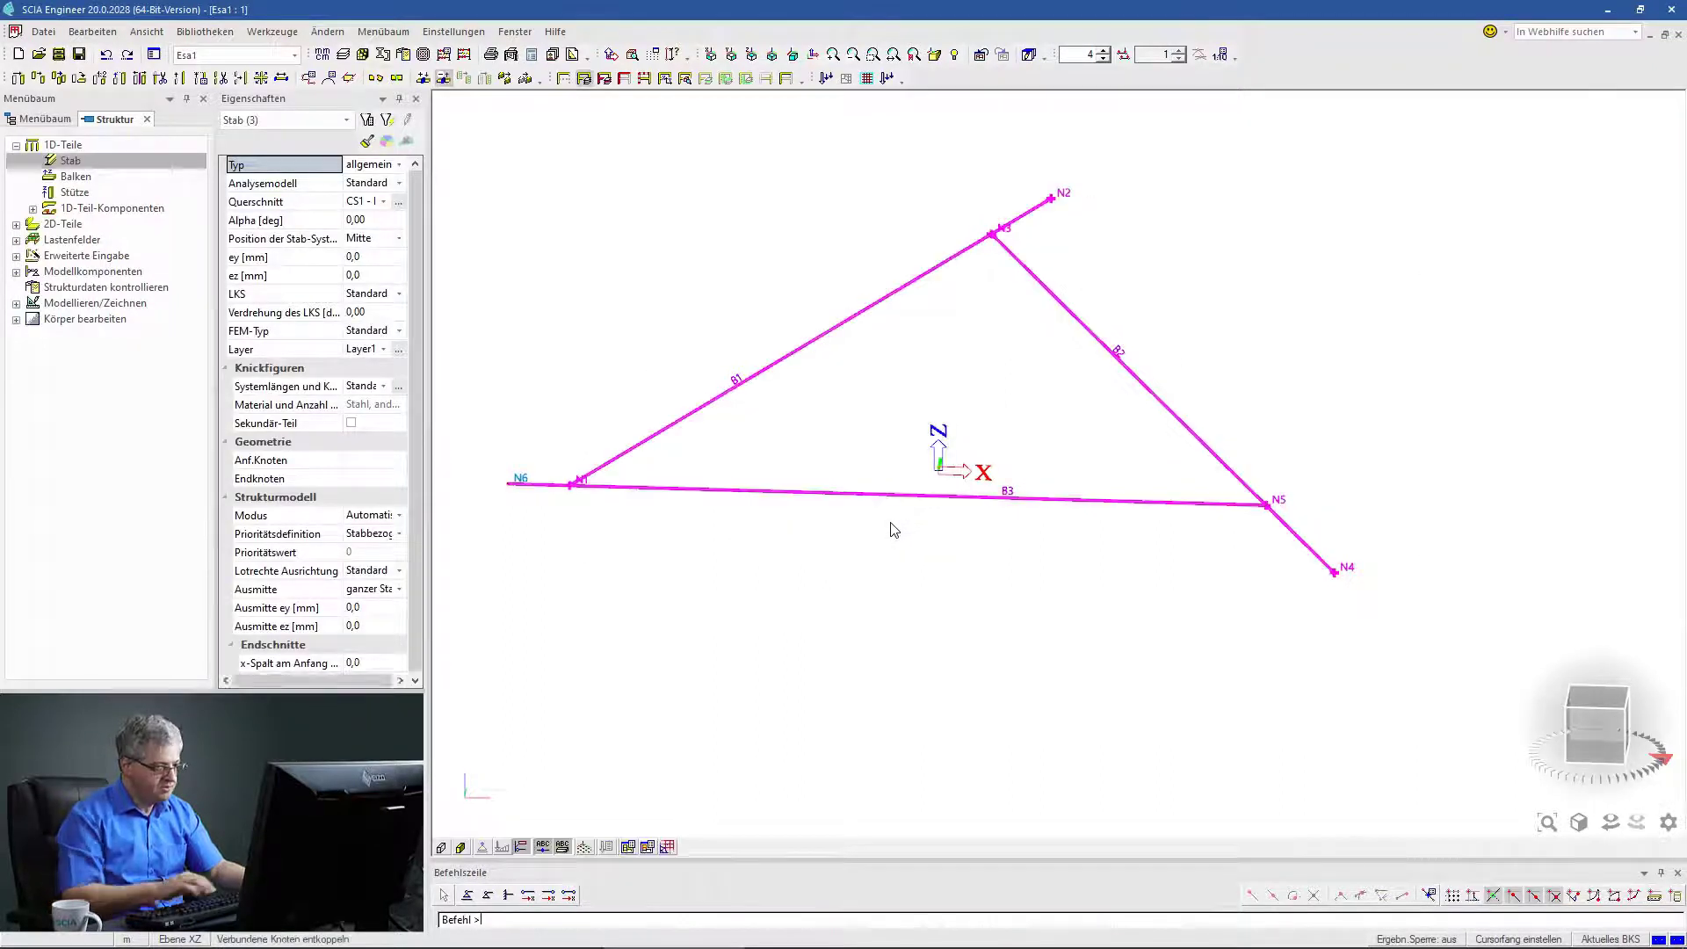
pyautogui.press('Escape')
# Link all objects of the triangle again, keeping the connection settings at their defaults.
pyautogui.click(423, 77)
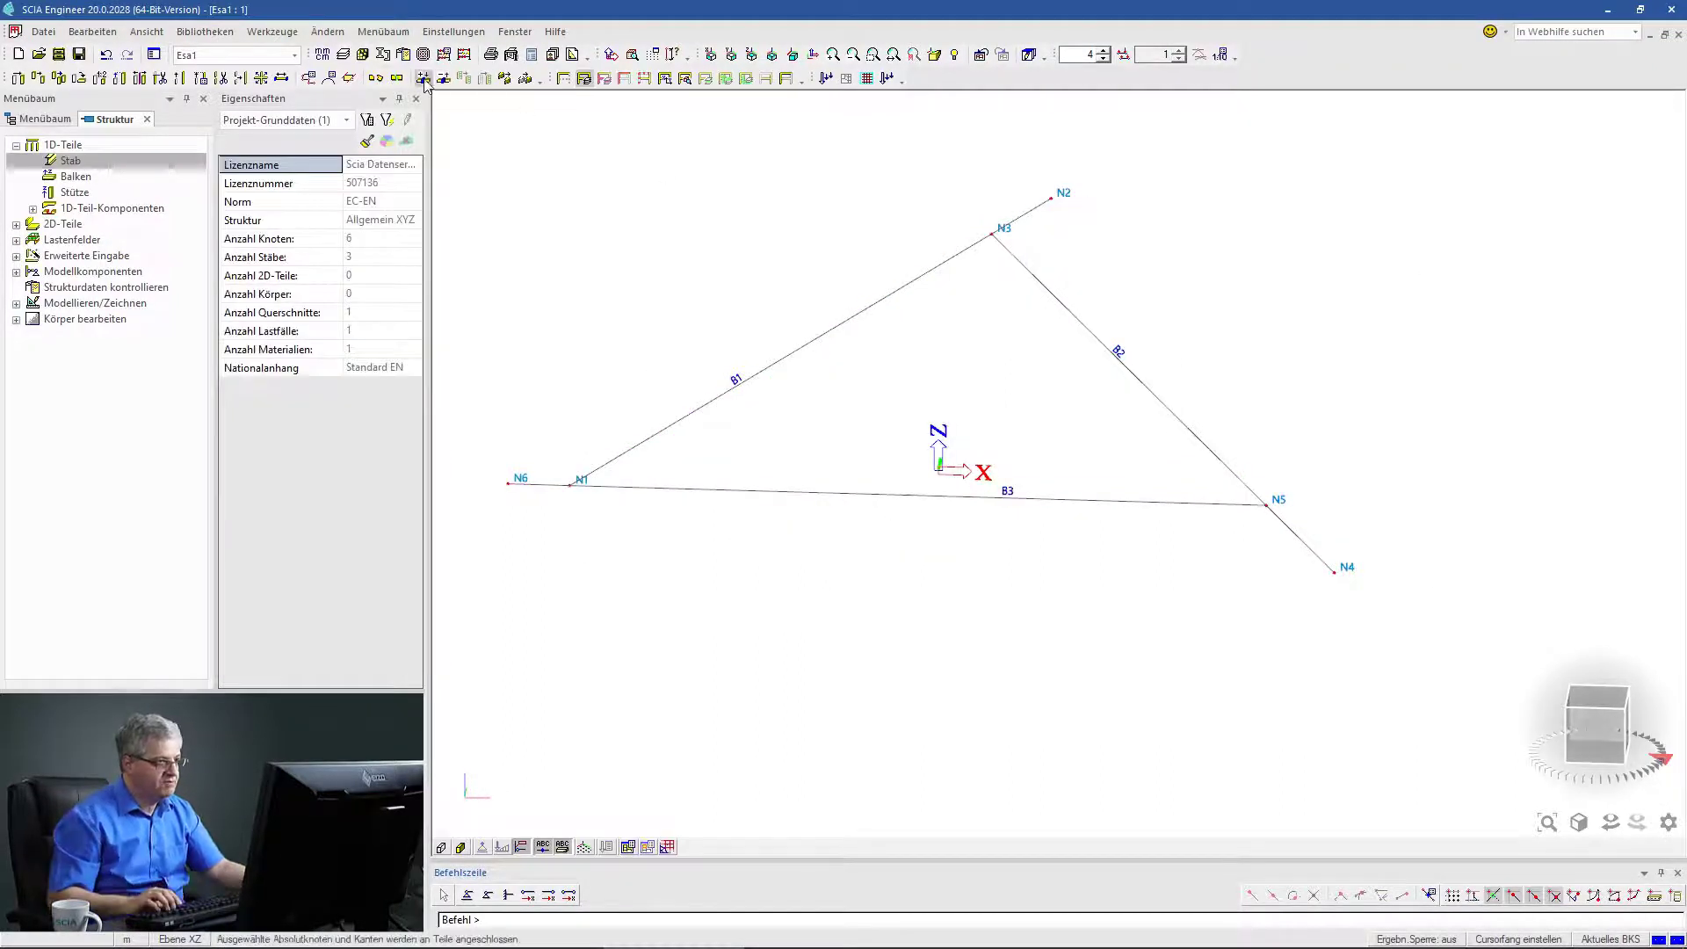
pyautogui.click(816, 549)
pyautogui.press('Escape')
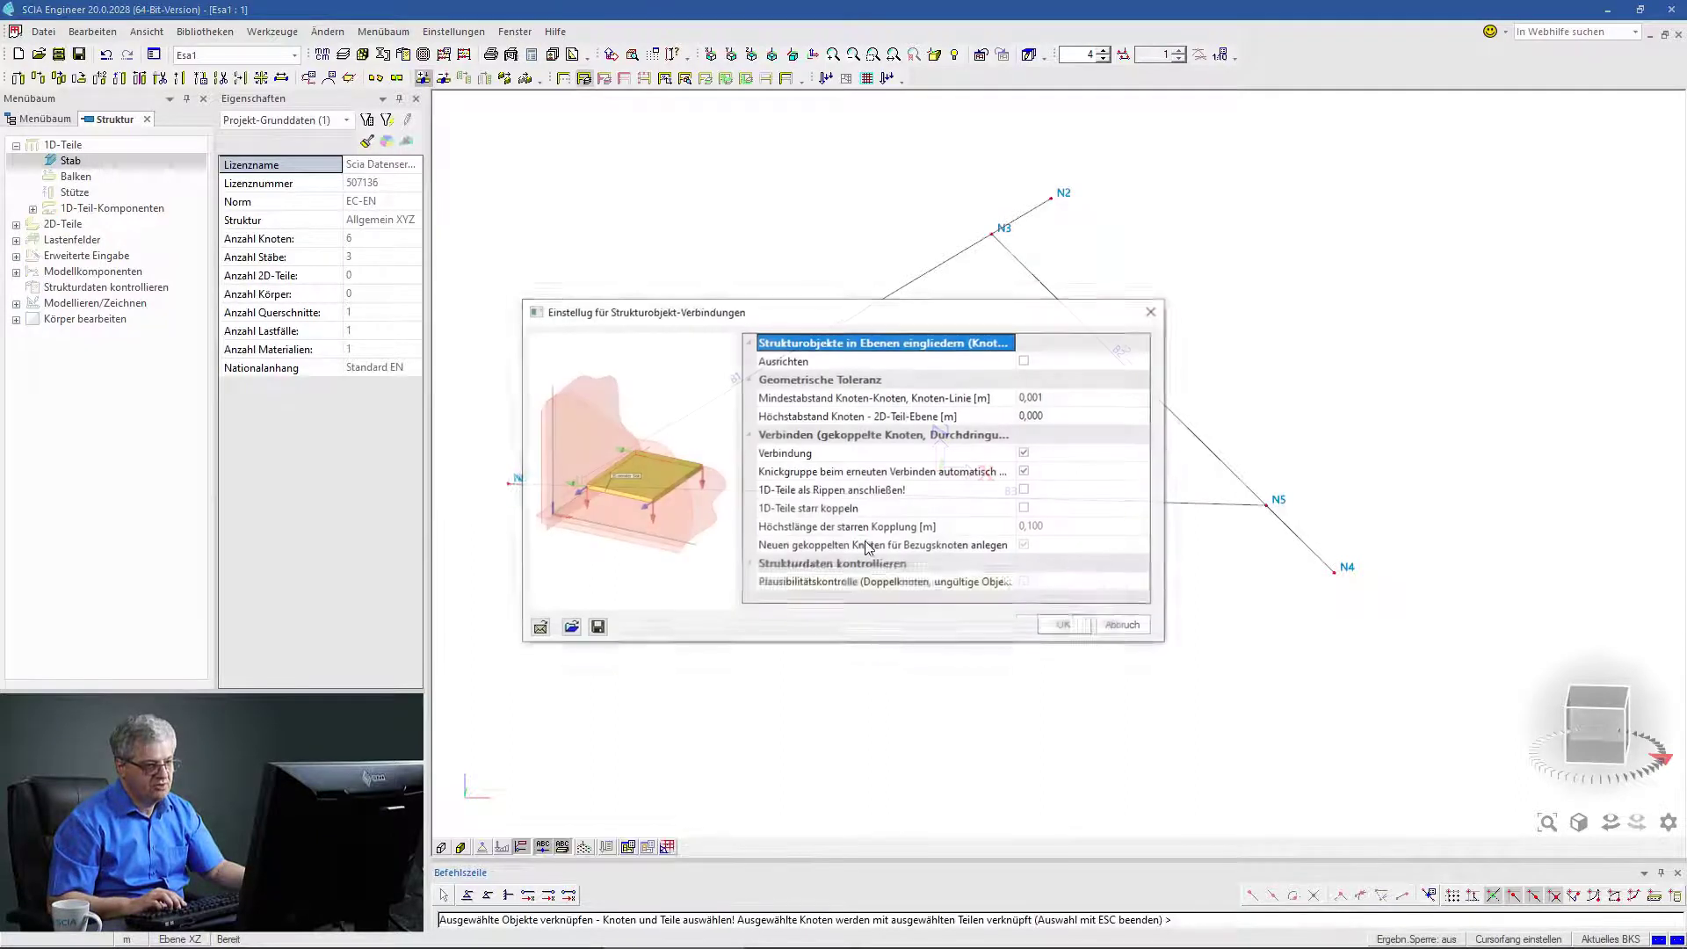
pyautogui.click(1065, 626)
pyautogui.click(957, 546)
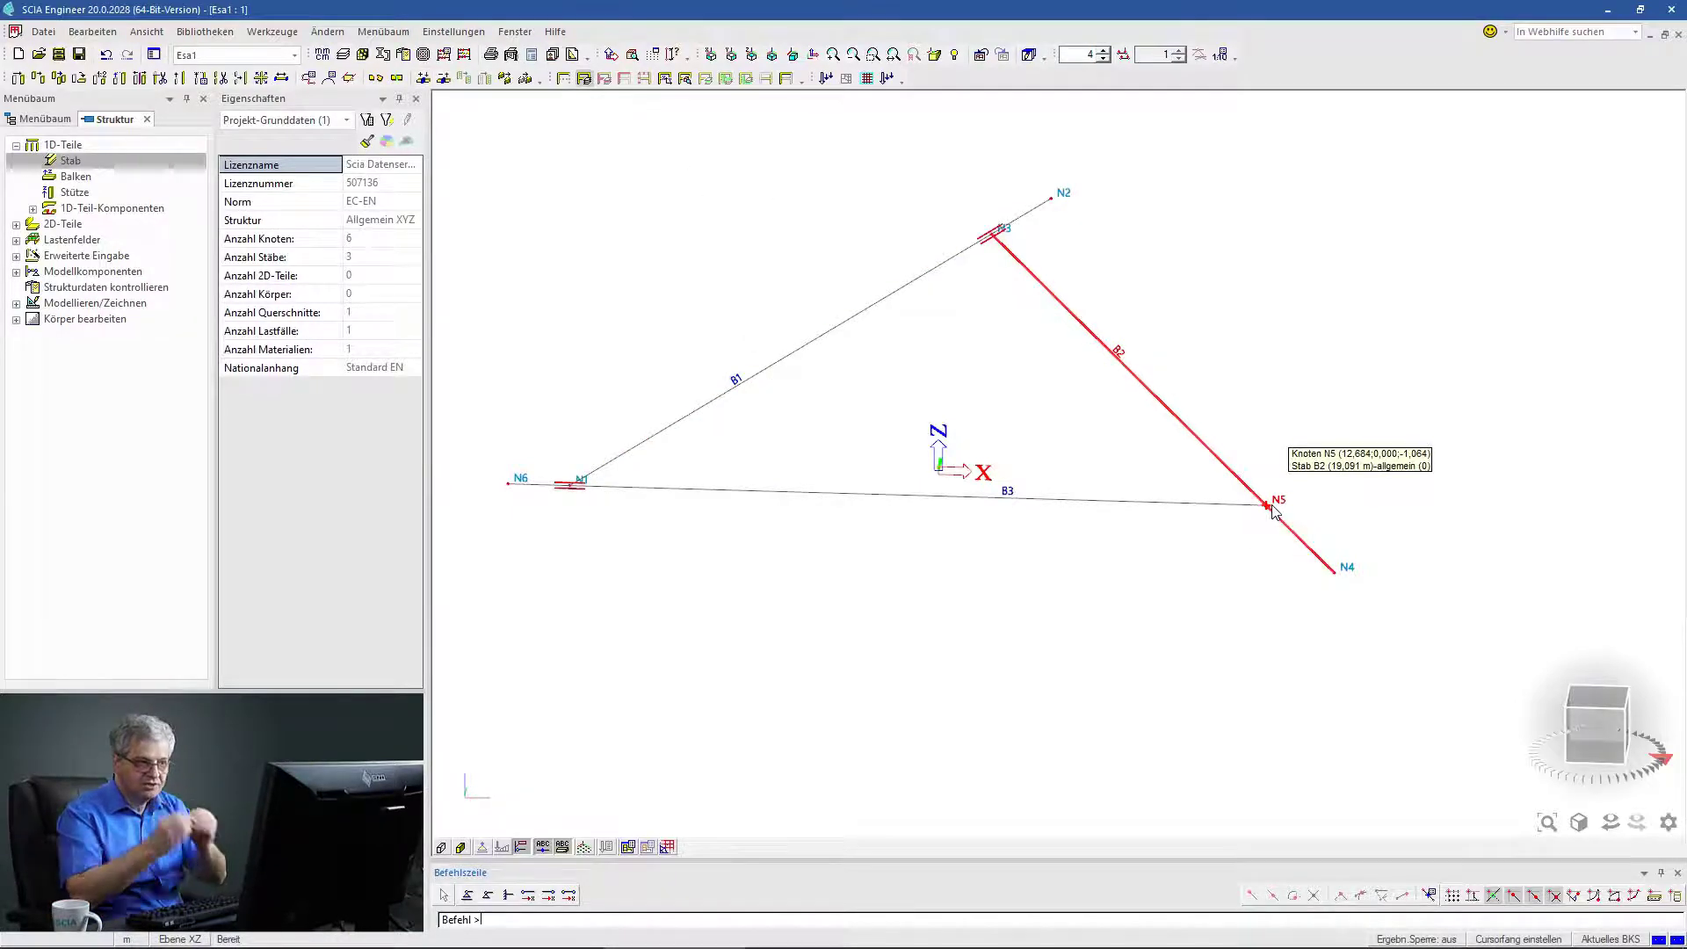
# Delete all three members of the triangle together with their nodes.
pyautogui.scroll(-3, 1248, 563)
pyautogui.moveTo(1310, 591); pyautogui.dragTo(787, 353)
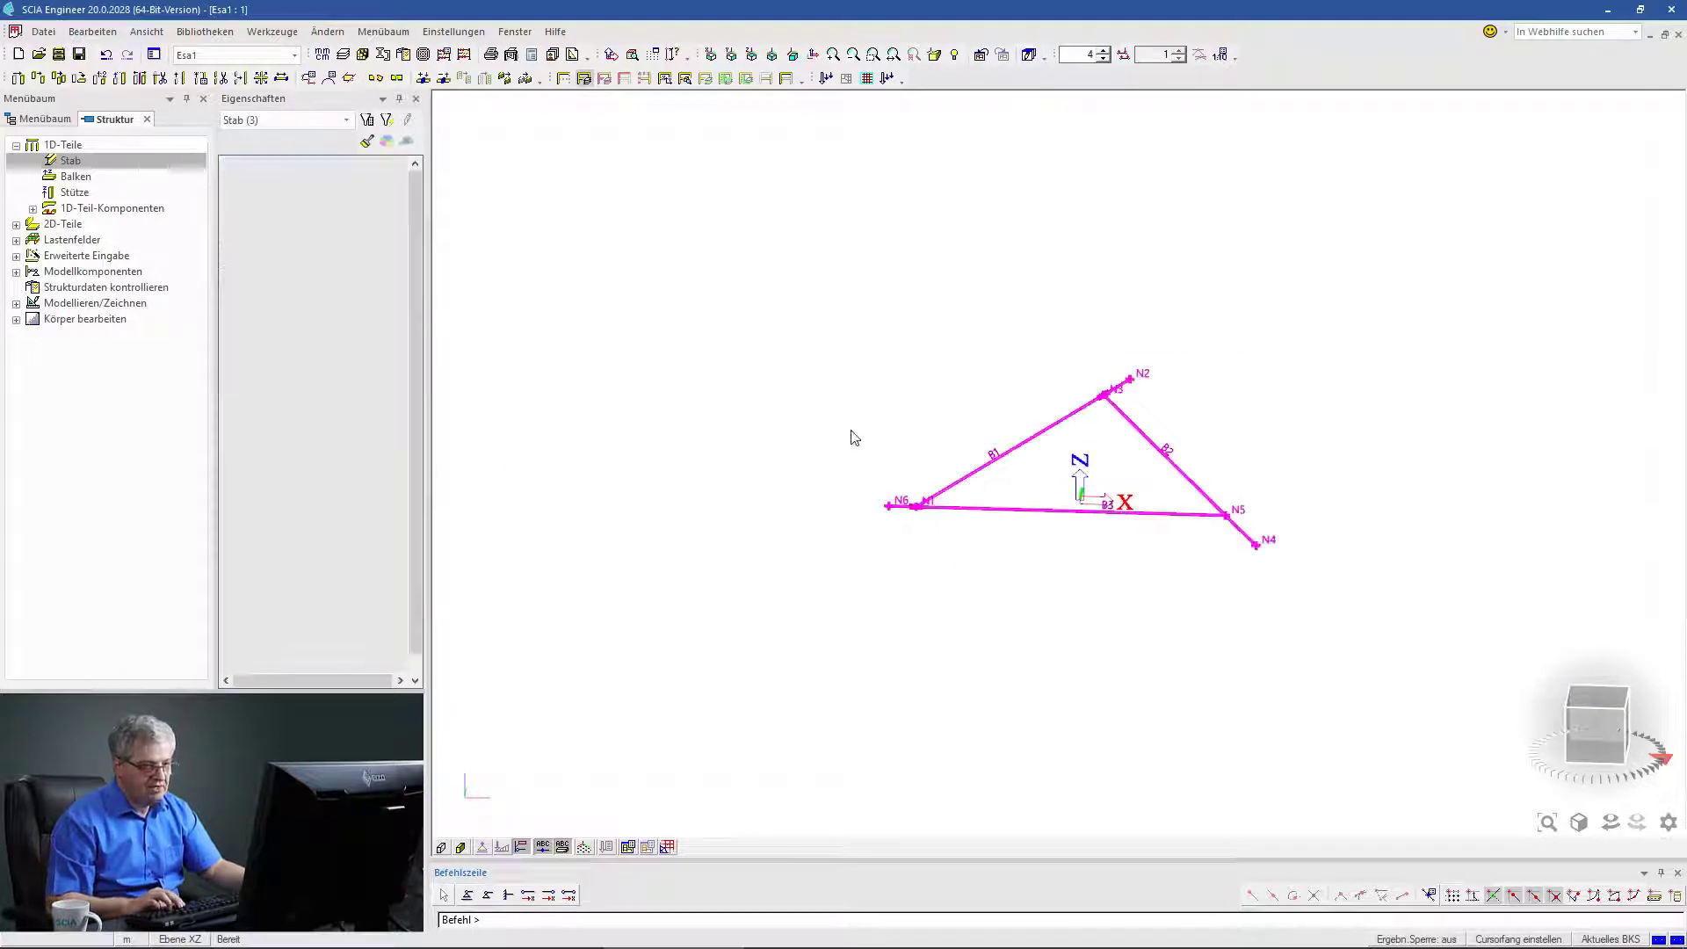
pyautogui.press('Delete')
pyautogui.click(866, 551)
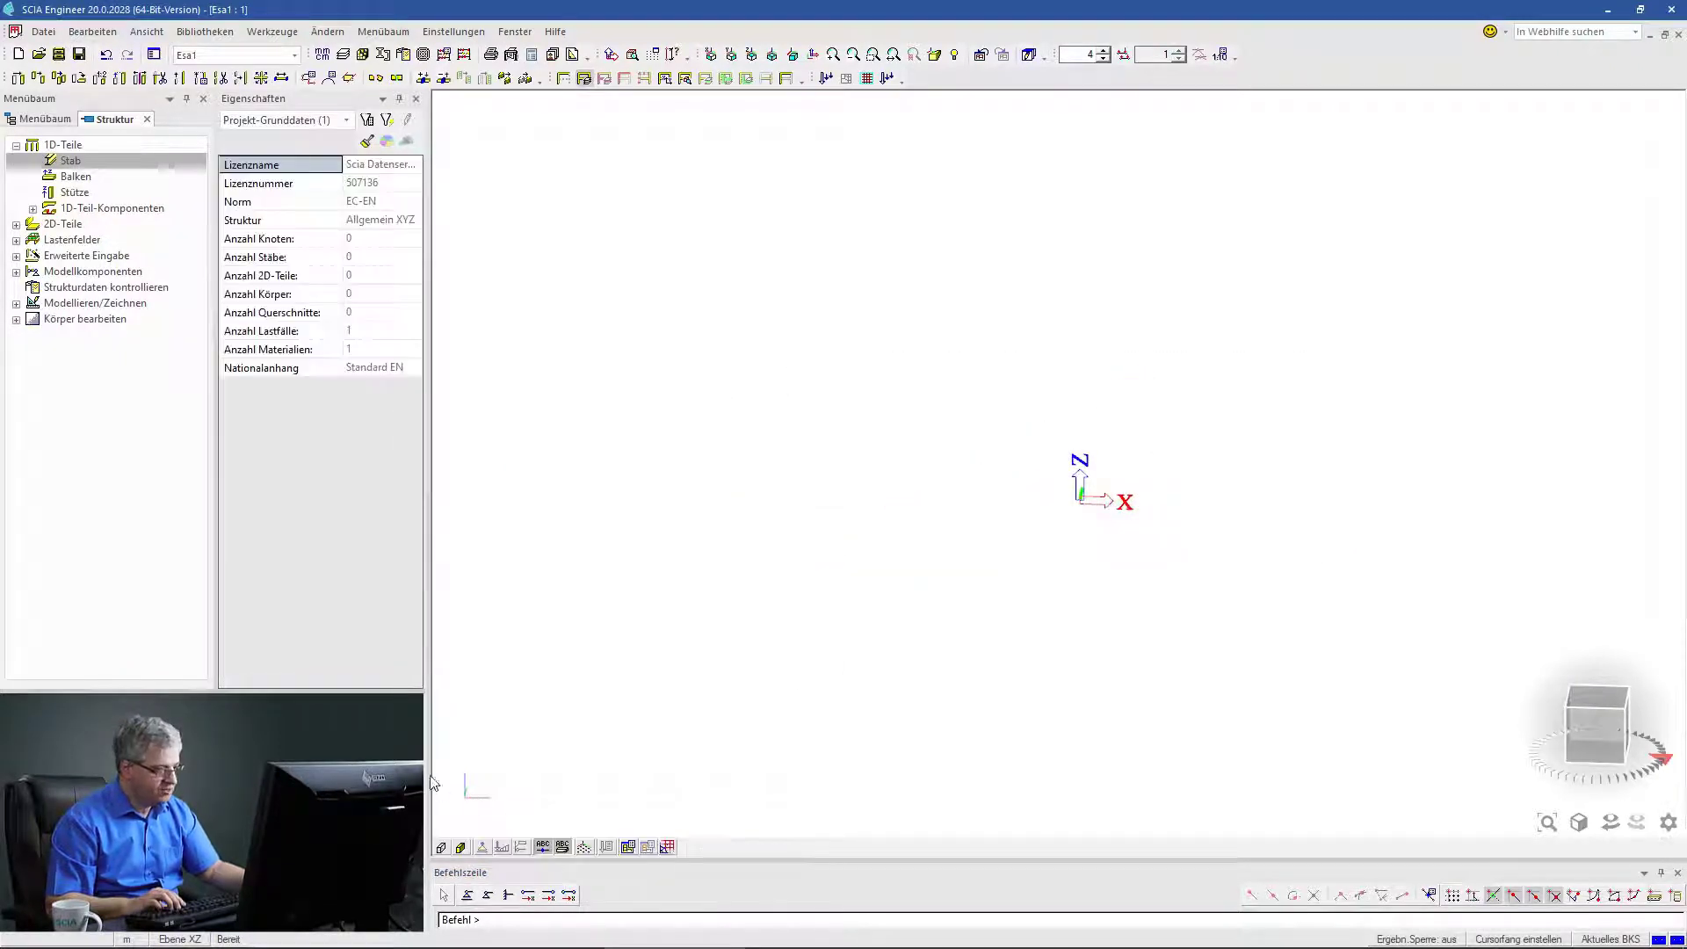
# Set the working plane to XY with a plan view, and draw a vertical member at about X -0.075 m, starting below the X axis.
pyautogui.click(175, 940)
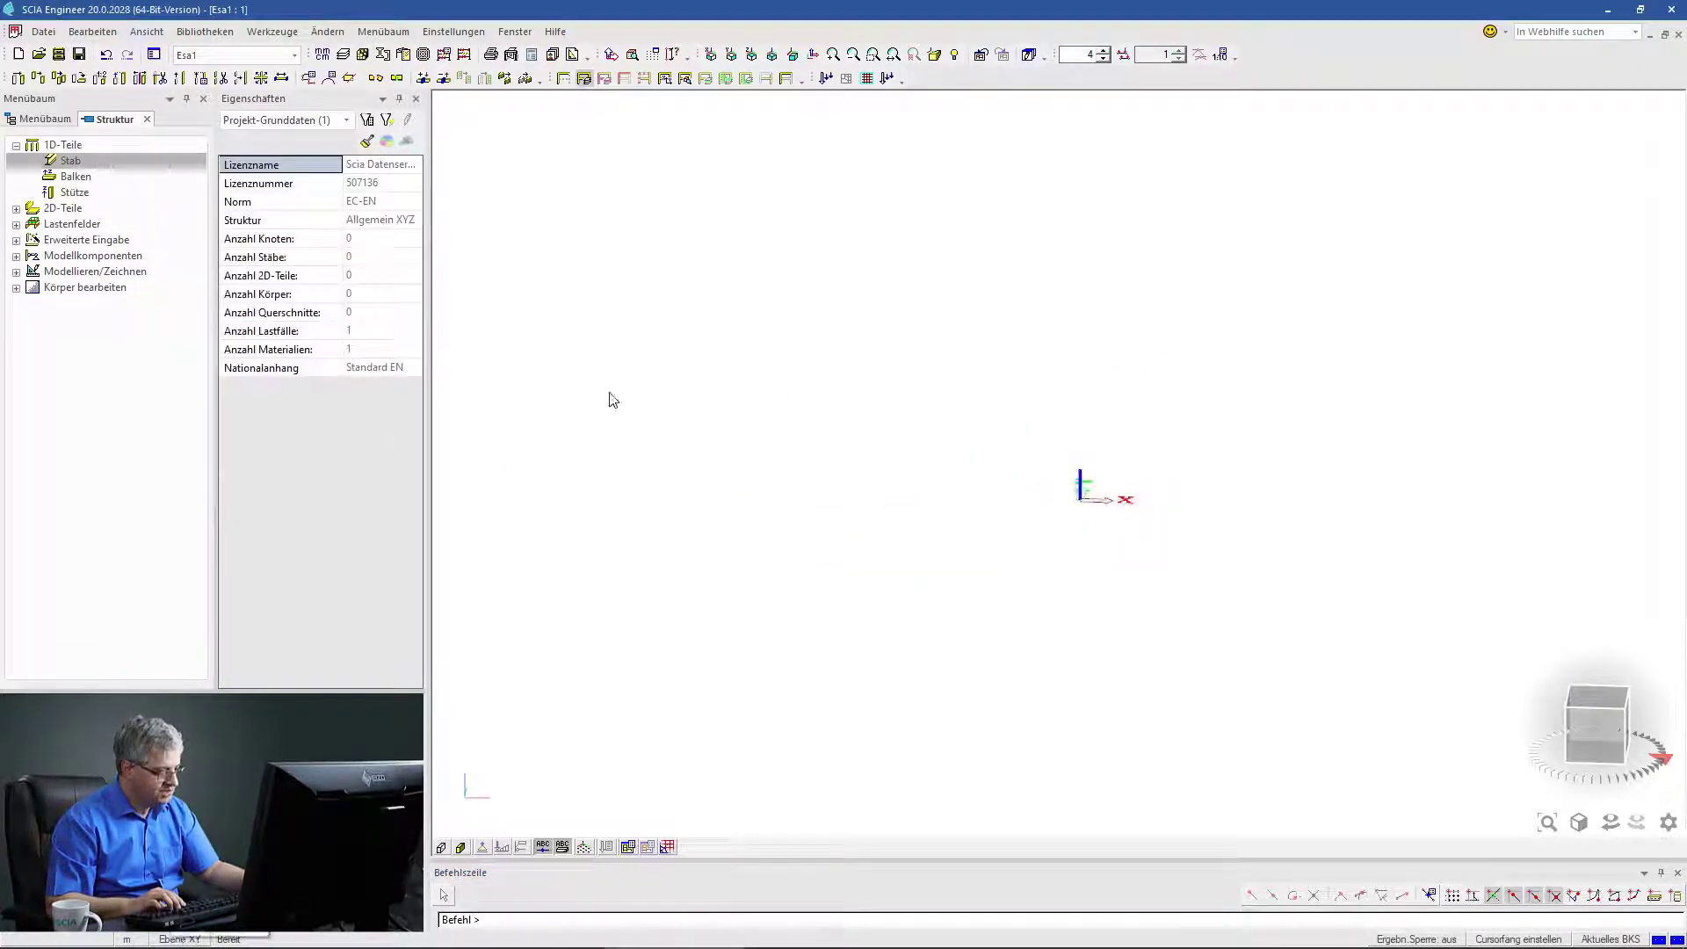
pyautogui.click(751, 55)
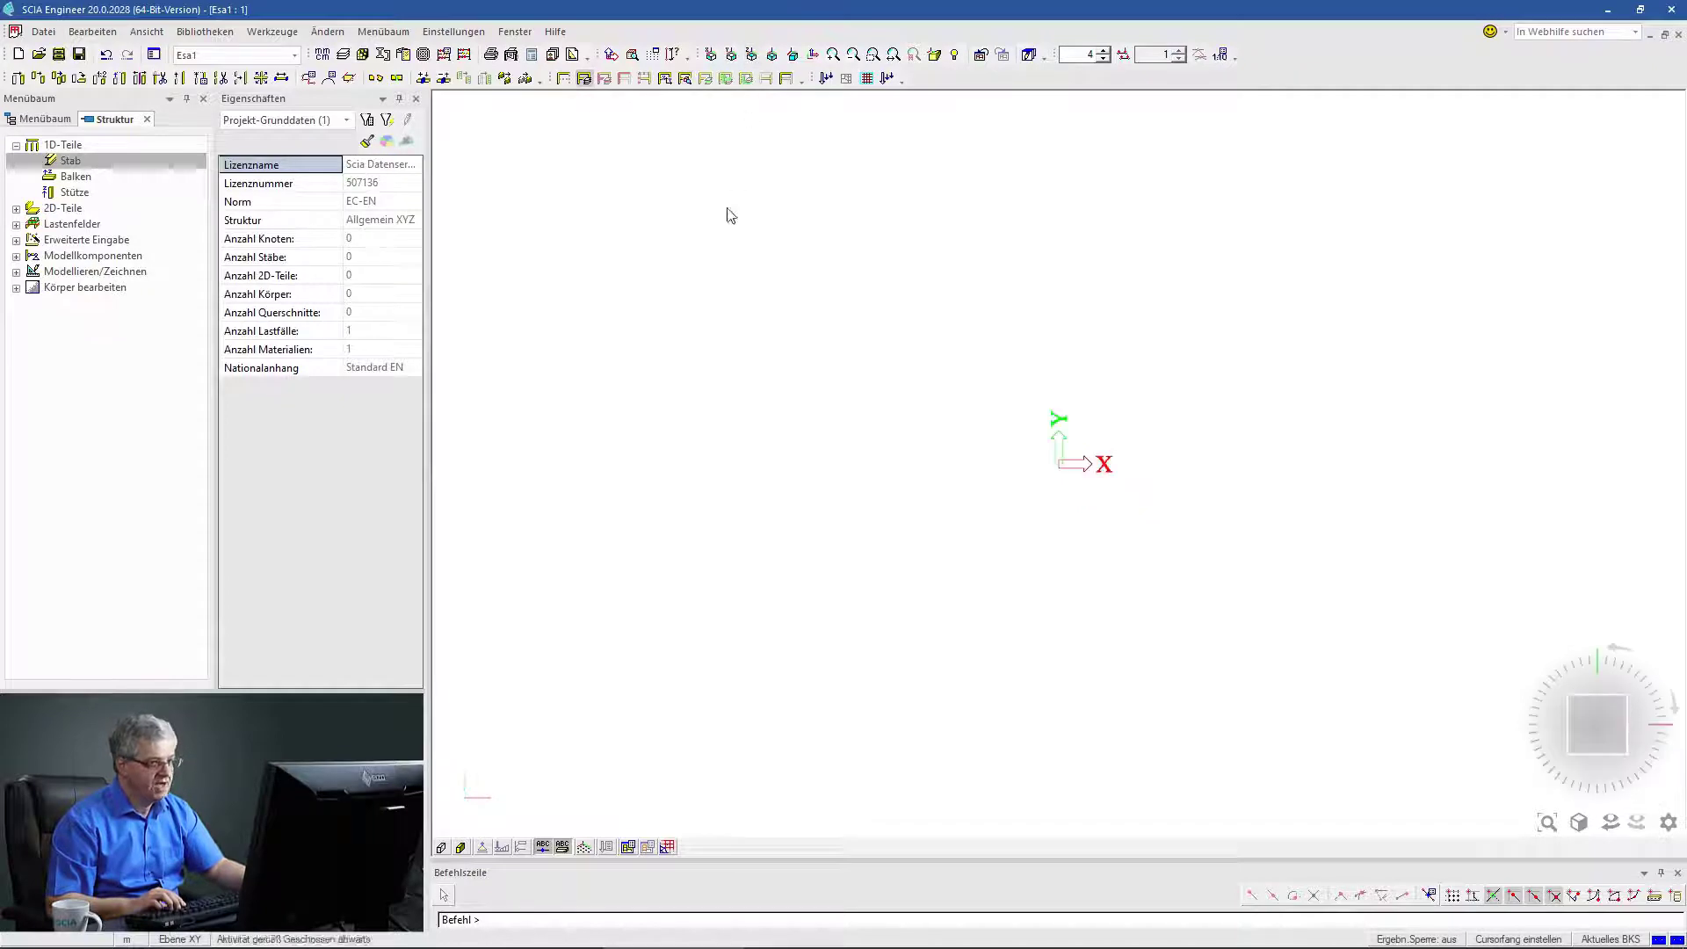
pyautogui.doubleClick(101, 160)
pyautogui.press('Return')
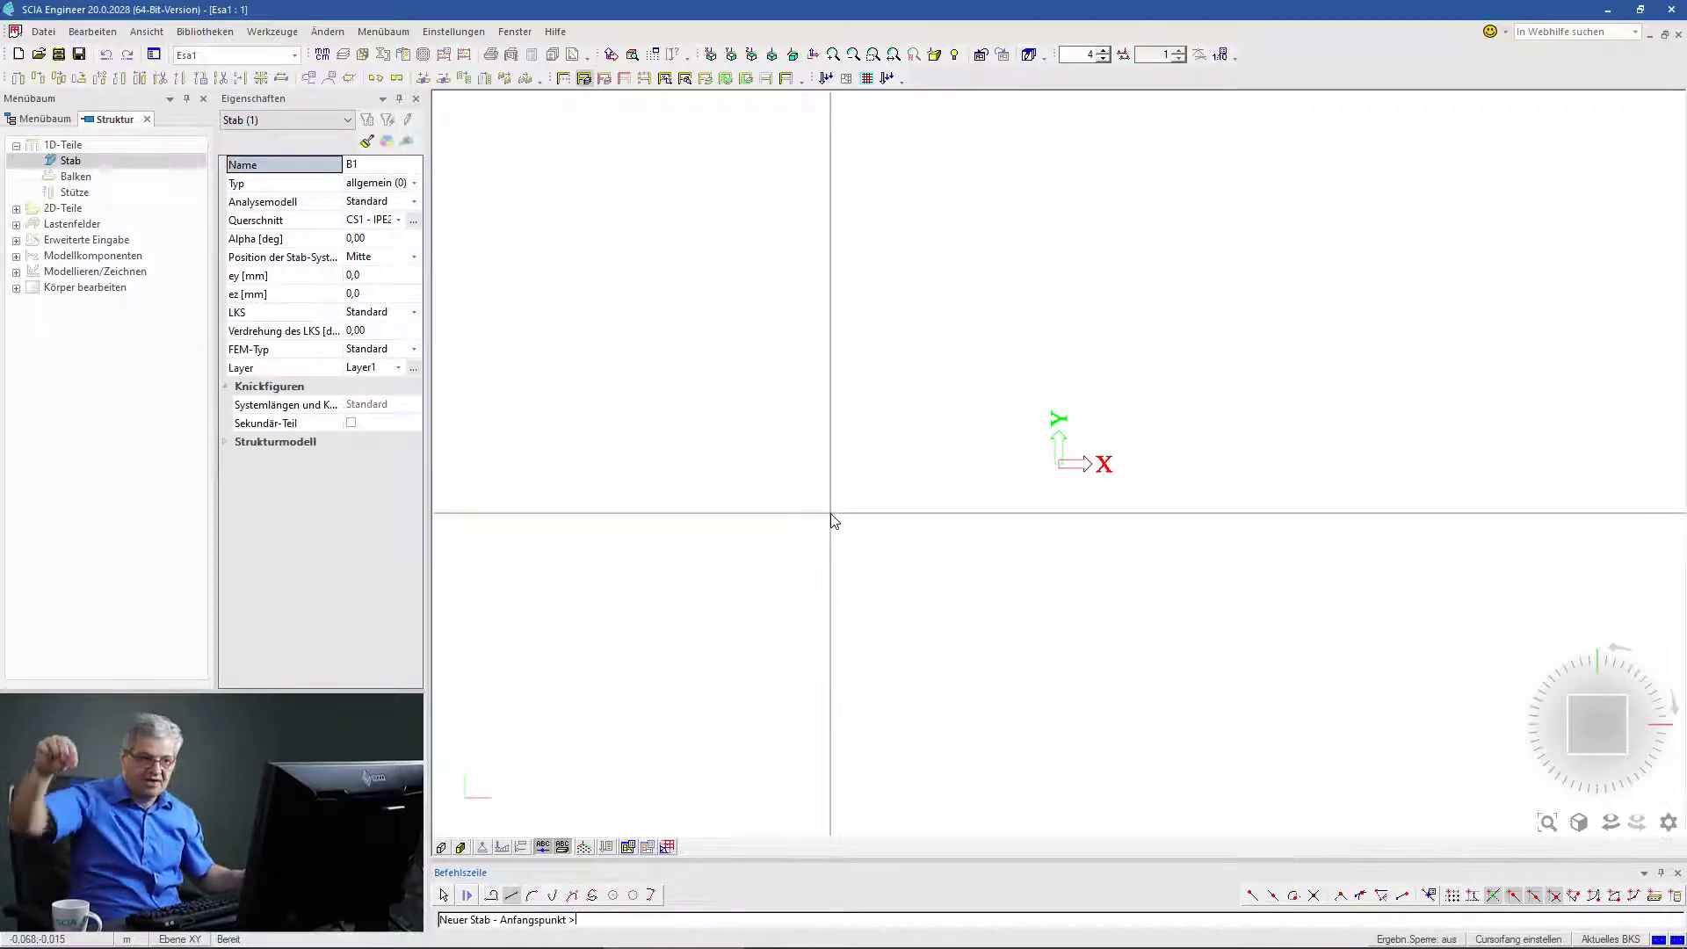
pyautogui.click(807, 502)
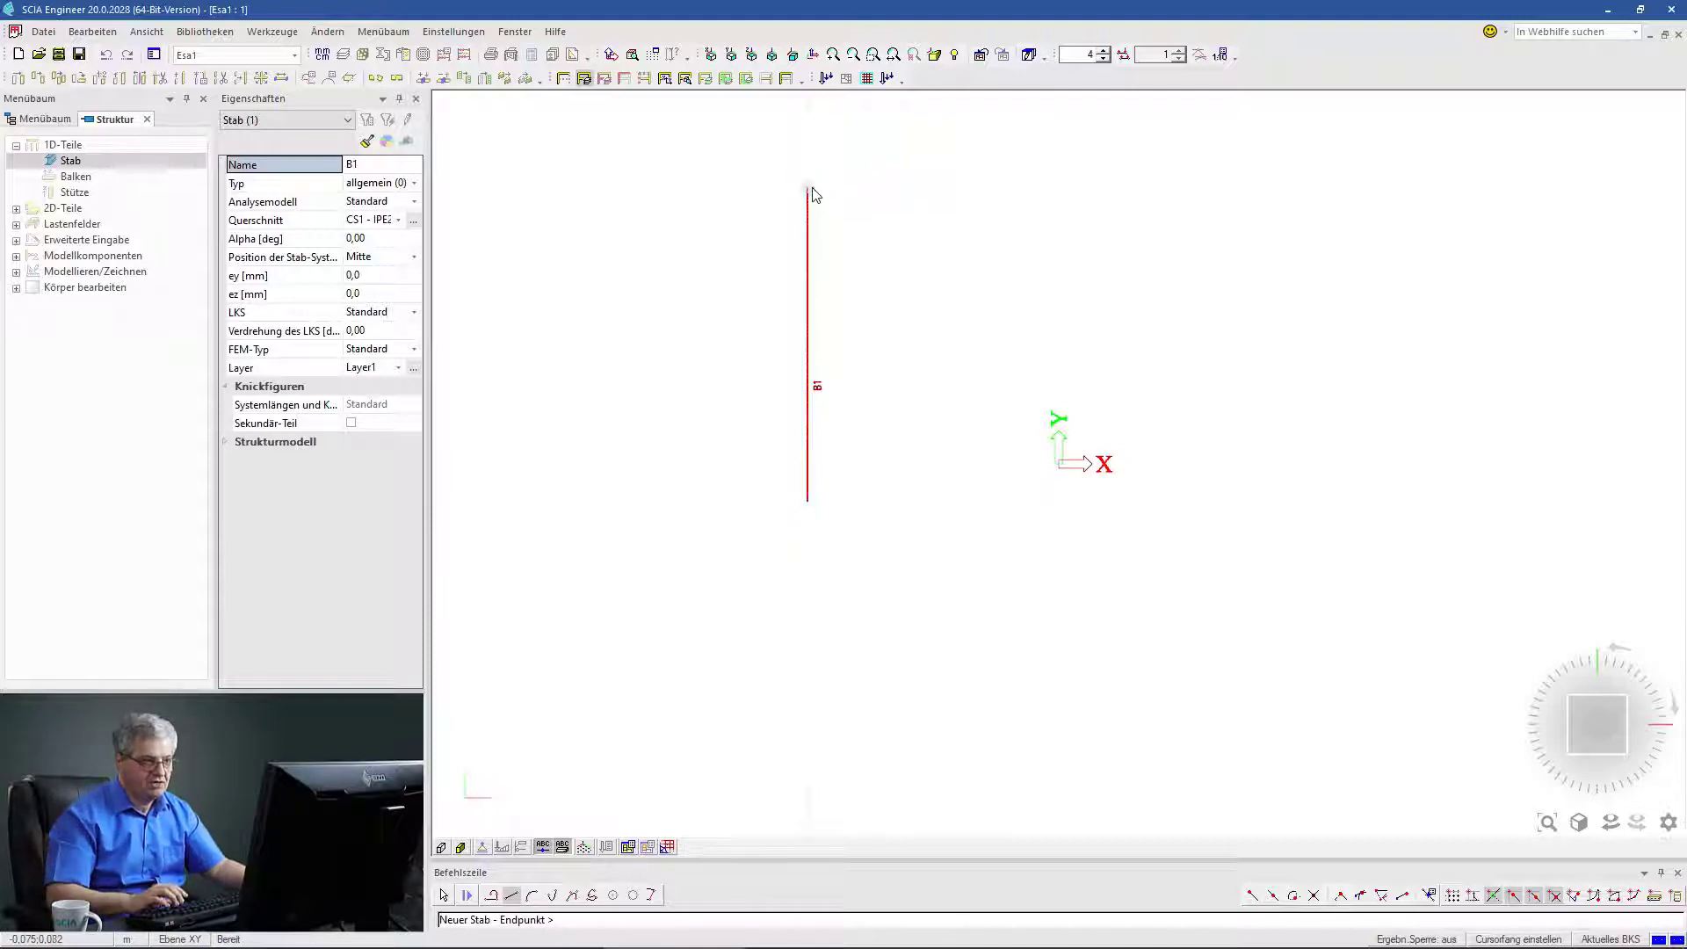
pyautogui.click(808, 188)
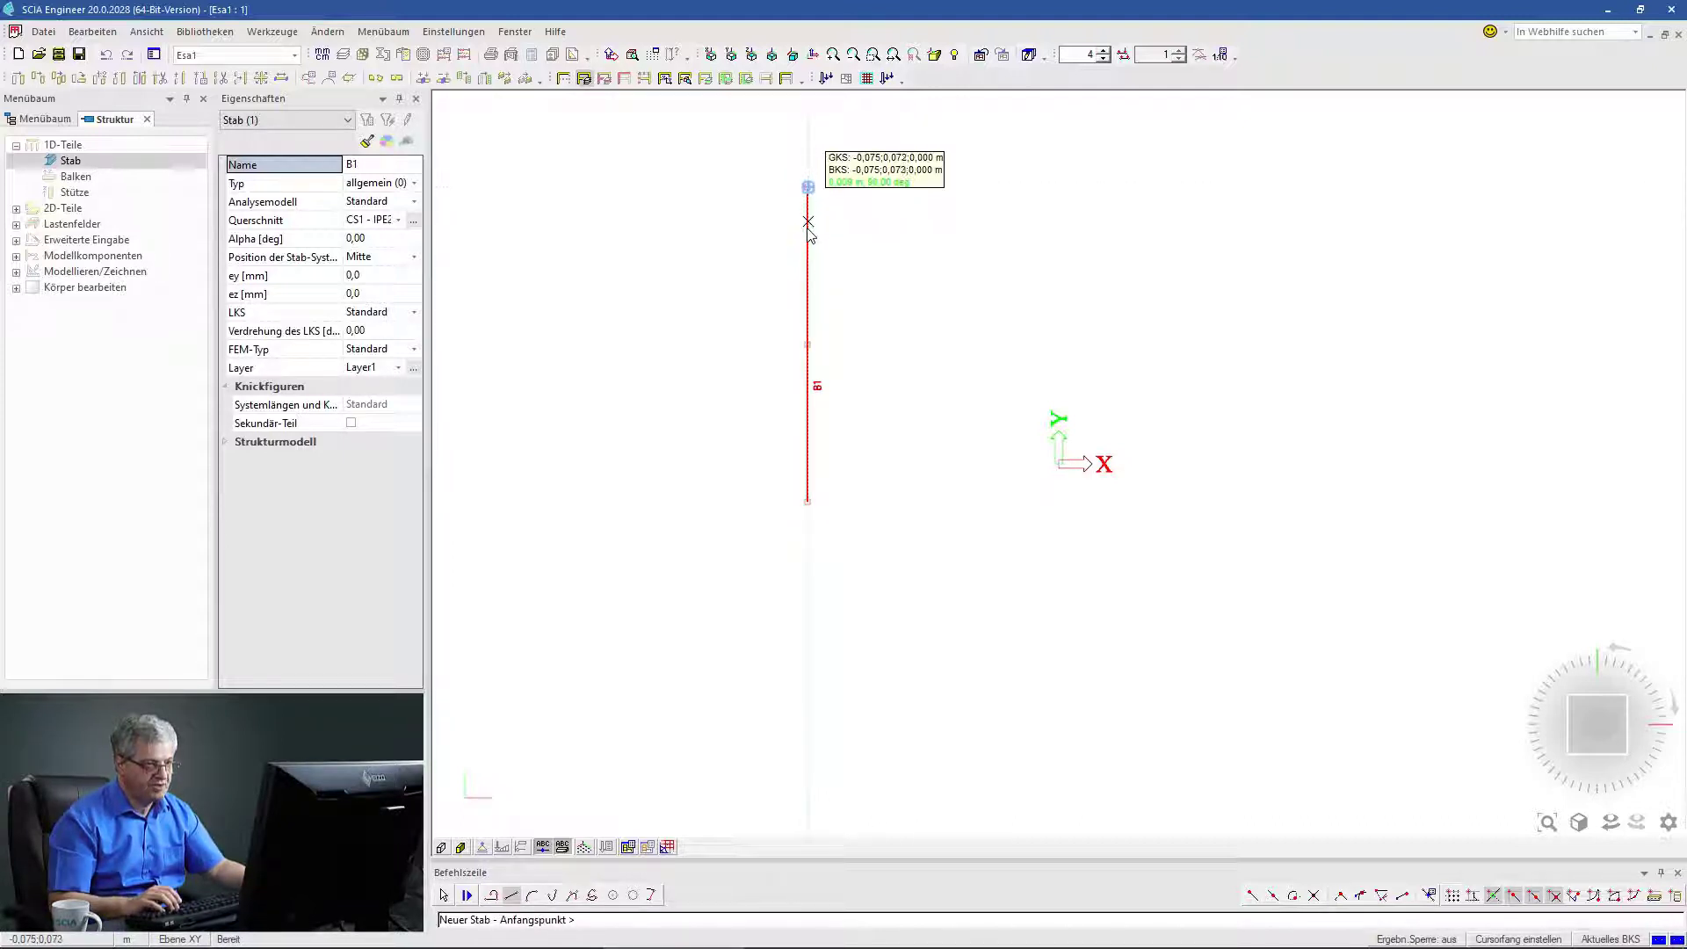
# Draw three stepped members: one horizontal from near the vertical member's upper end, a short vertical down from it, and another horizontal to the right.
pyautogui.click(808, 228)
pyautogui.click(1204, 228)
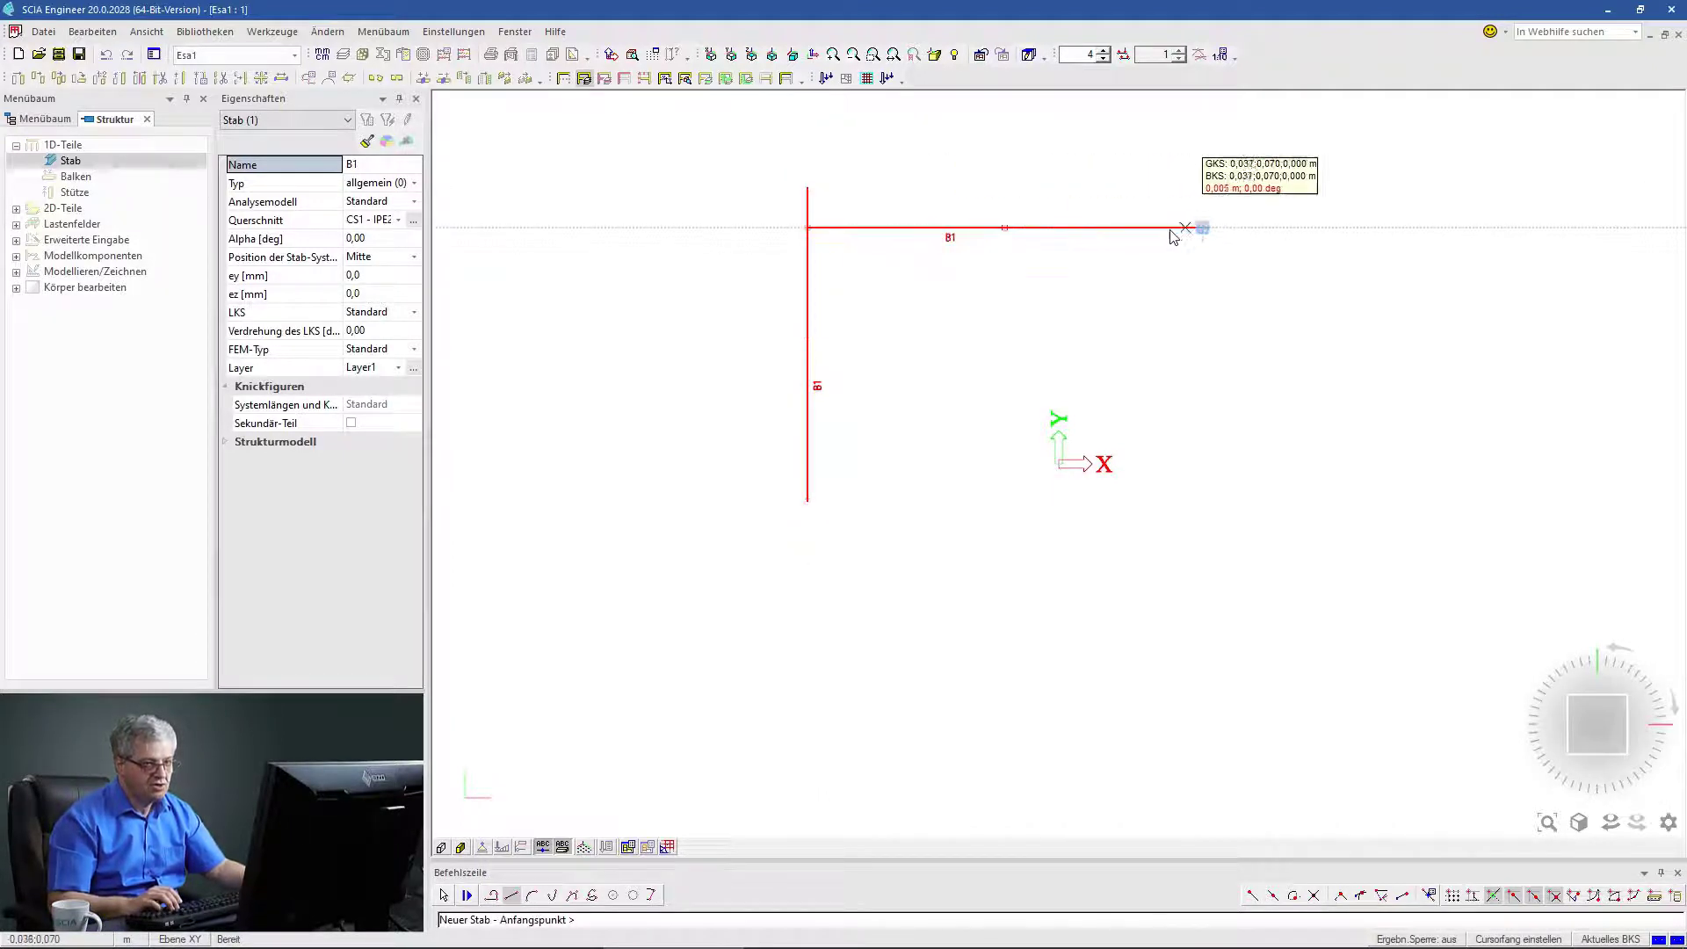
pyautogui.click(1165, 227)
pyautogui.click(1164, 344)
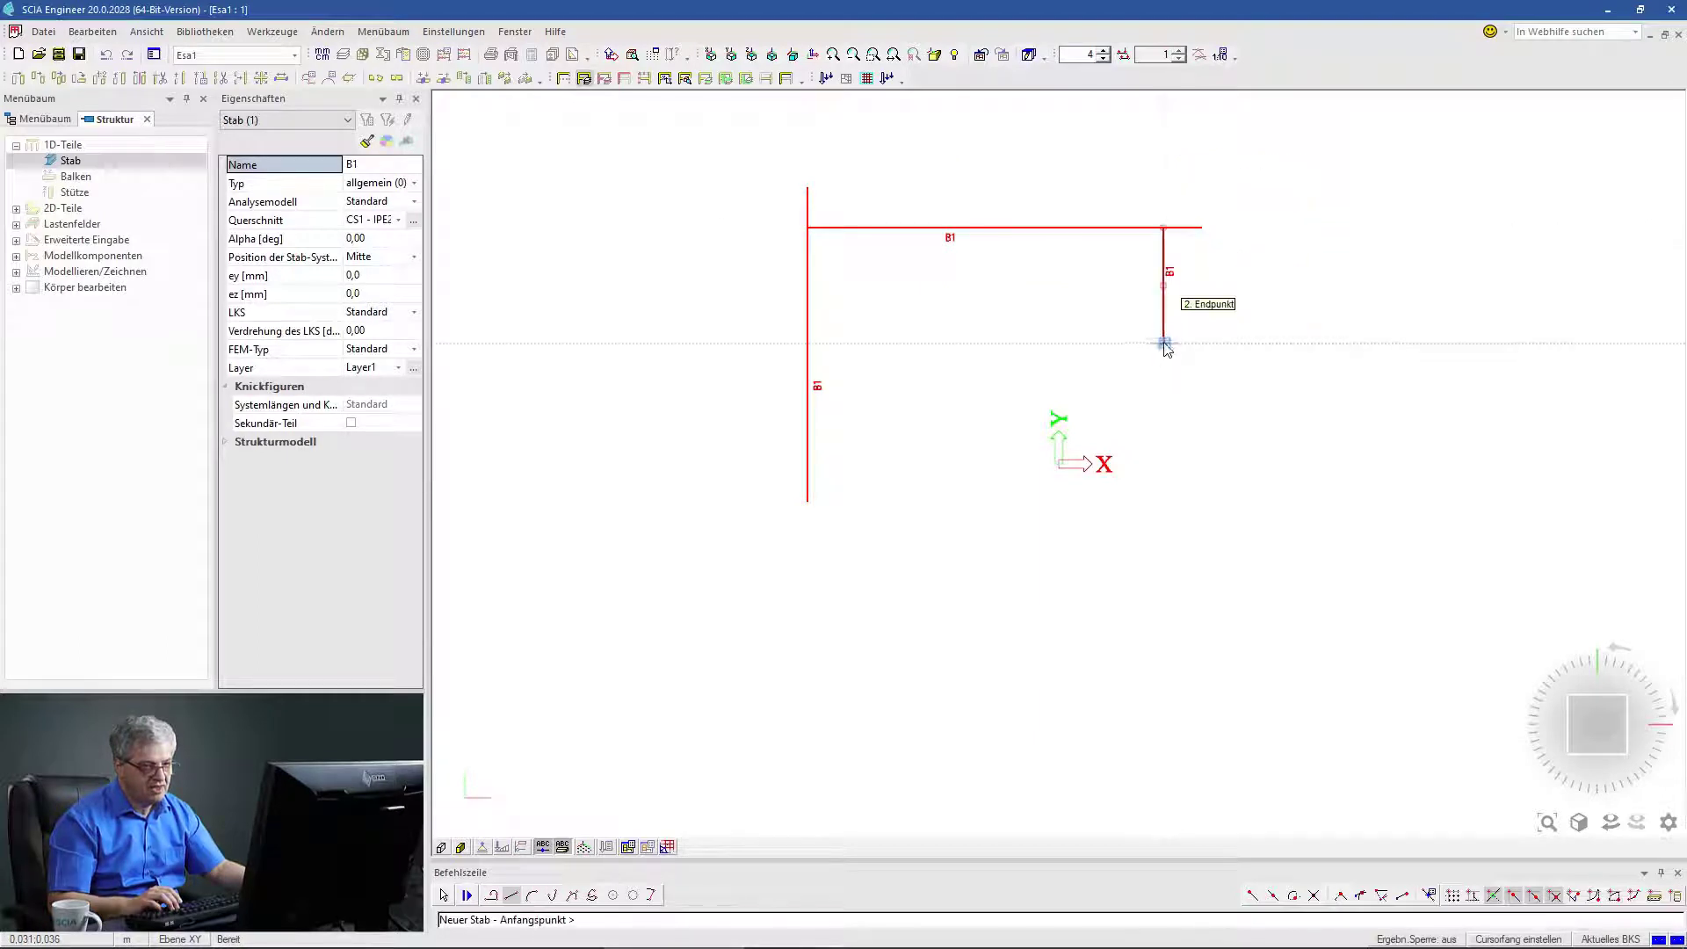
pyautogui.click(1164, 315)
pyautogui.click(1410, 315)
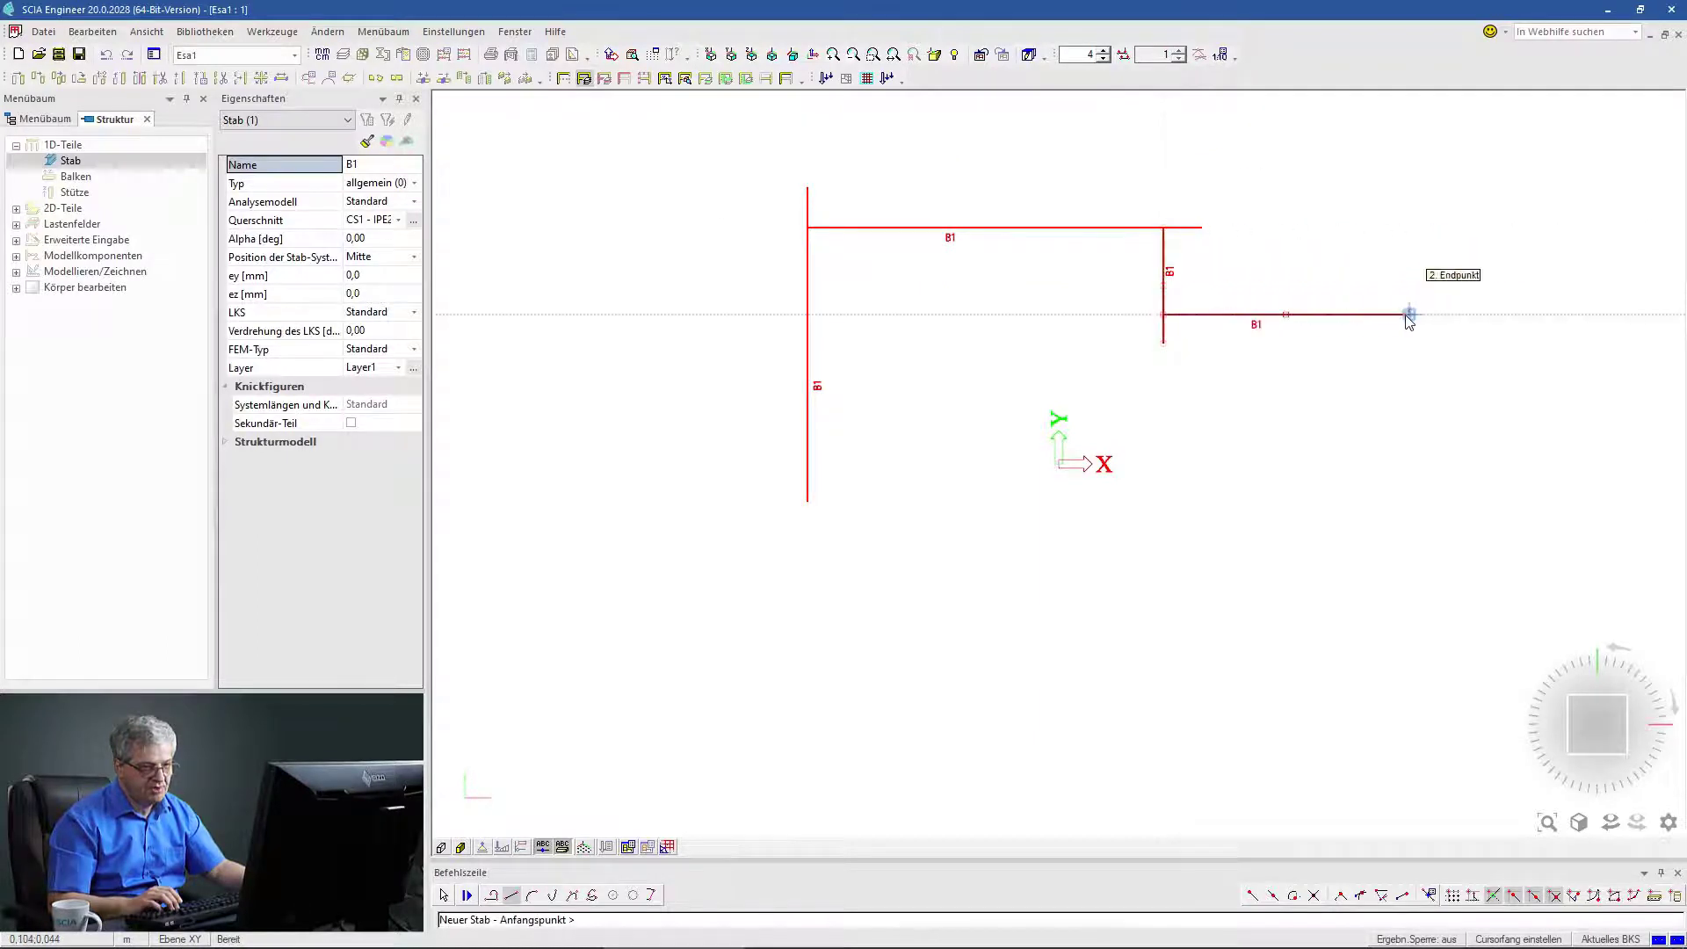
# Close the outline with a vertical member about 0.072 m long down from the last horizontal and a horizontal member crossing the first member's lower end.
pyautogui.click(1351, 315)
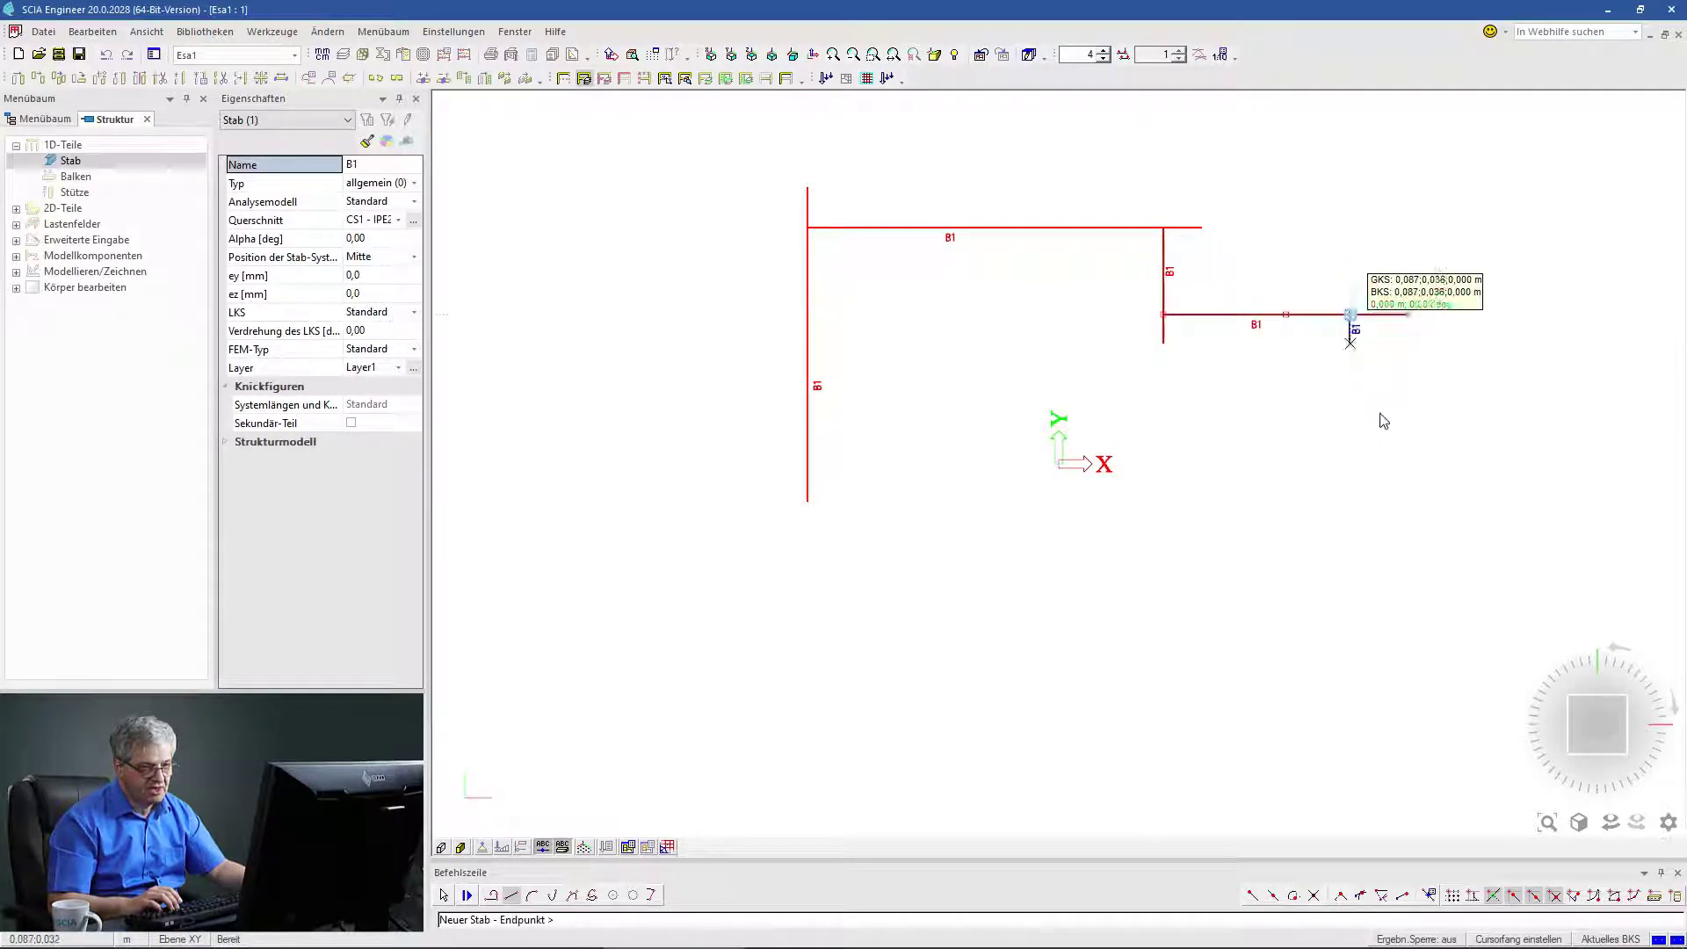
pyautogui.click(1351, 555)
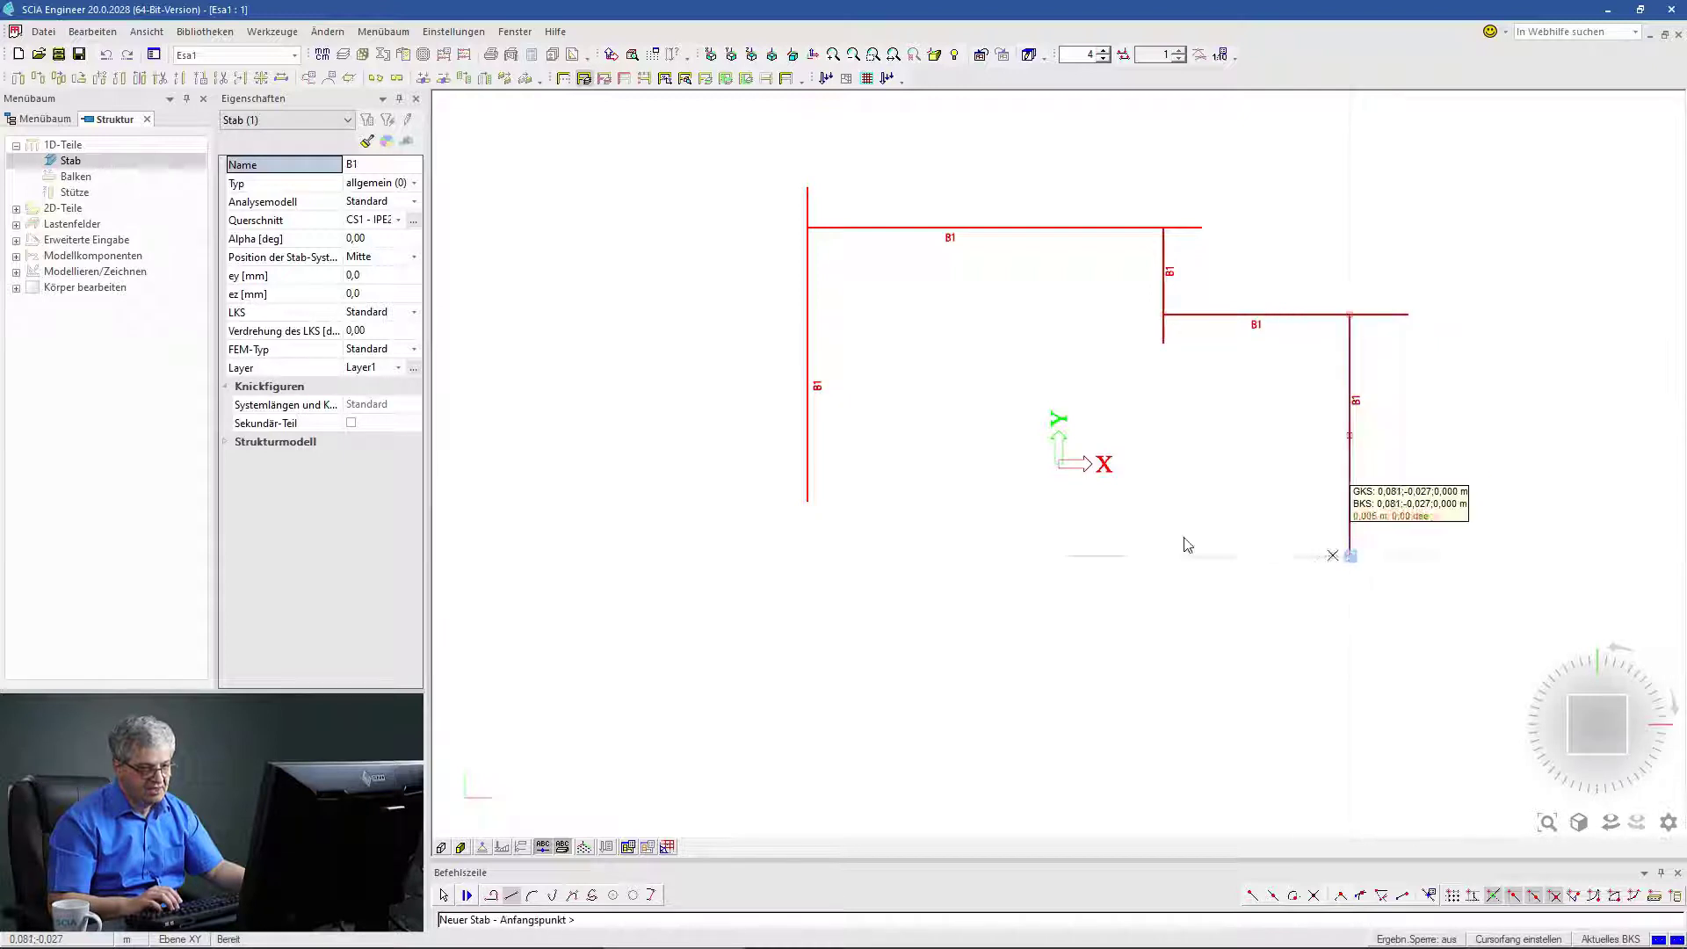
pyautogui.click(772, 502)
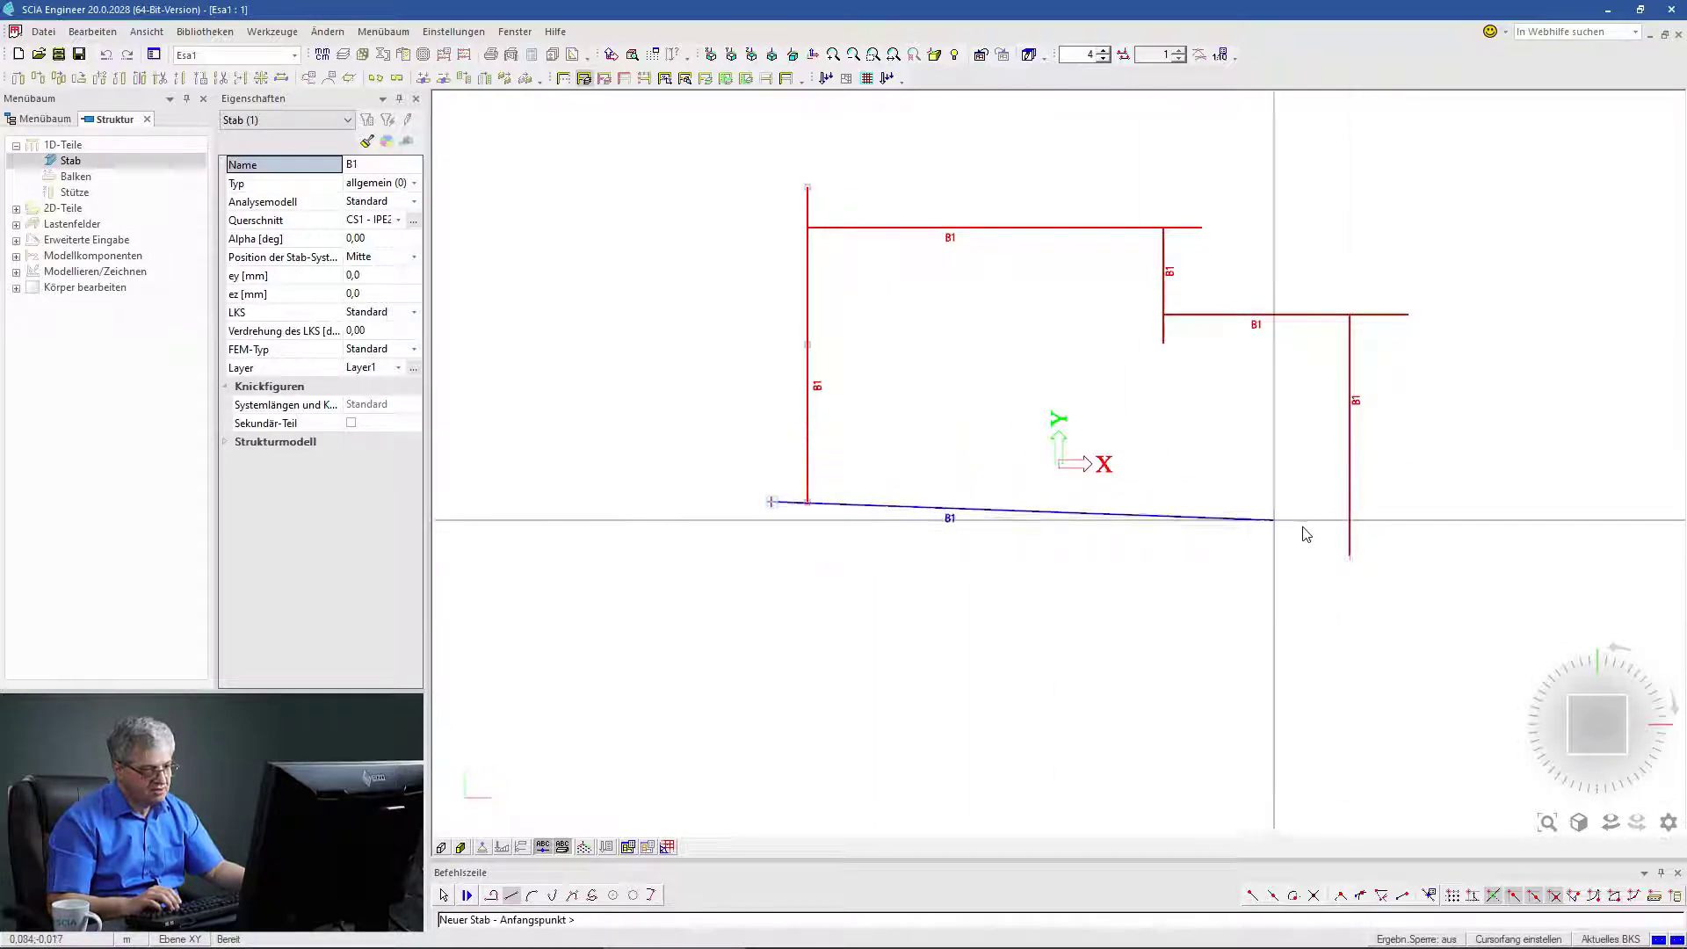
pyautogui.click(1351, 502)
pyautogui.press('Escape')
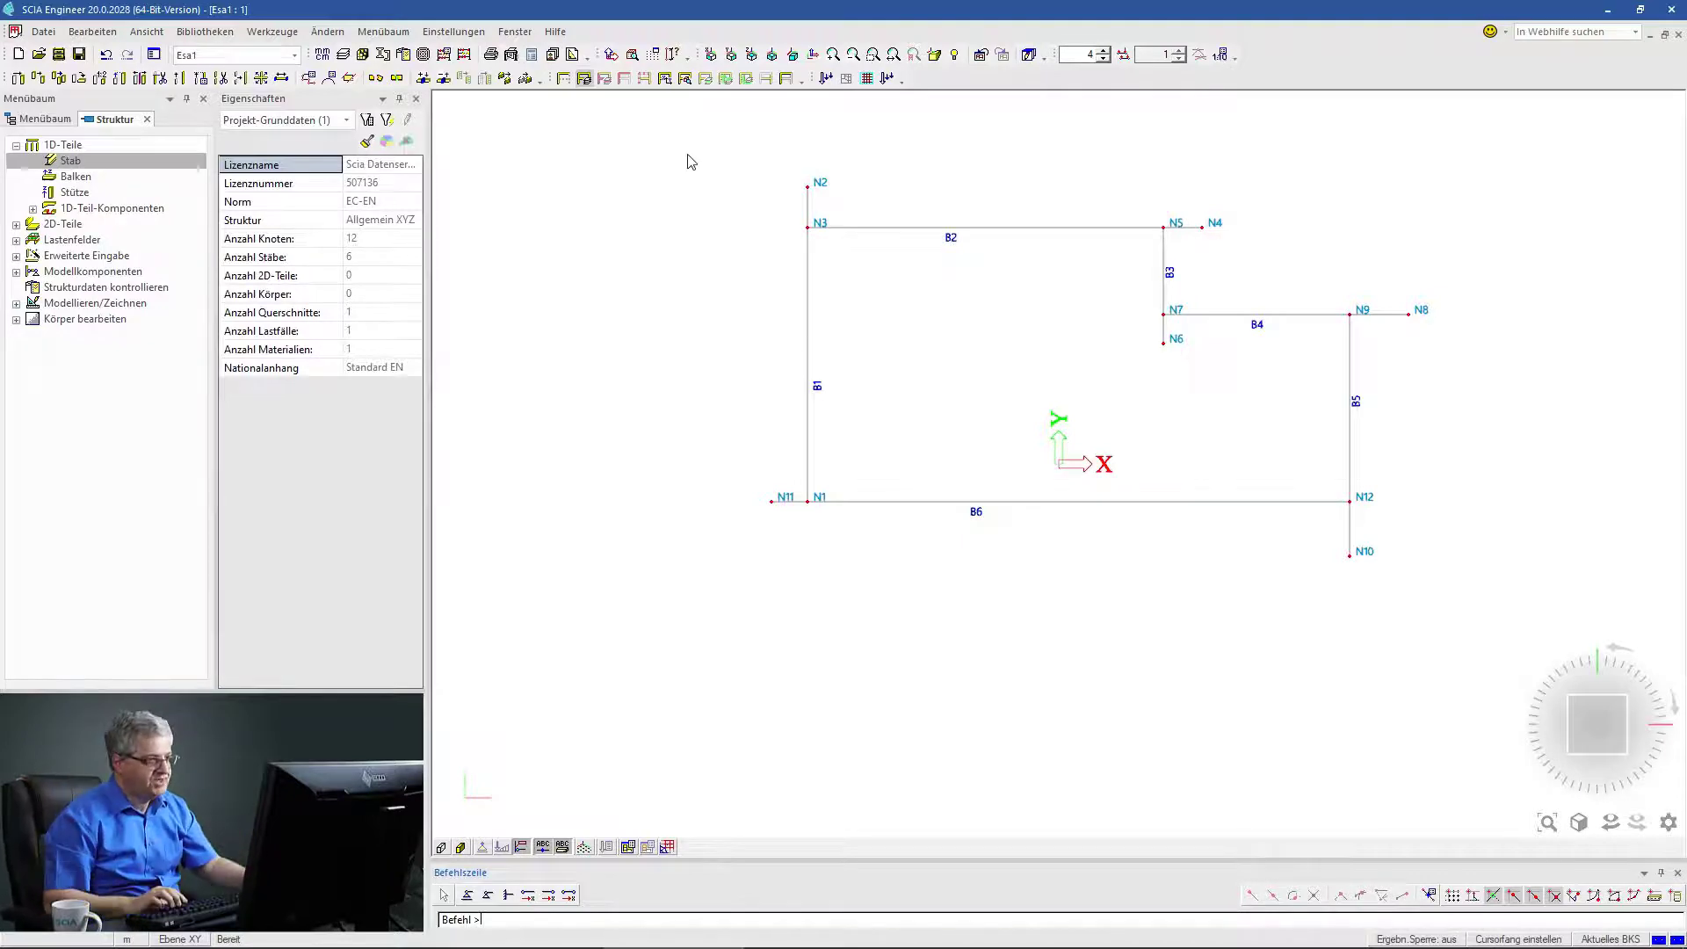
# Link the nodes and members of the whole model, processing all objects with the default connection settings.
pyautogui.click(423, 78)
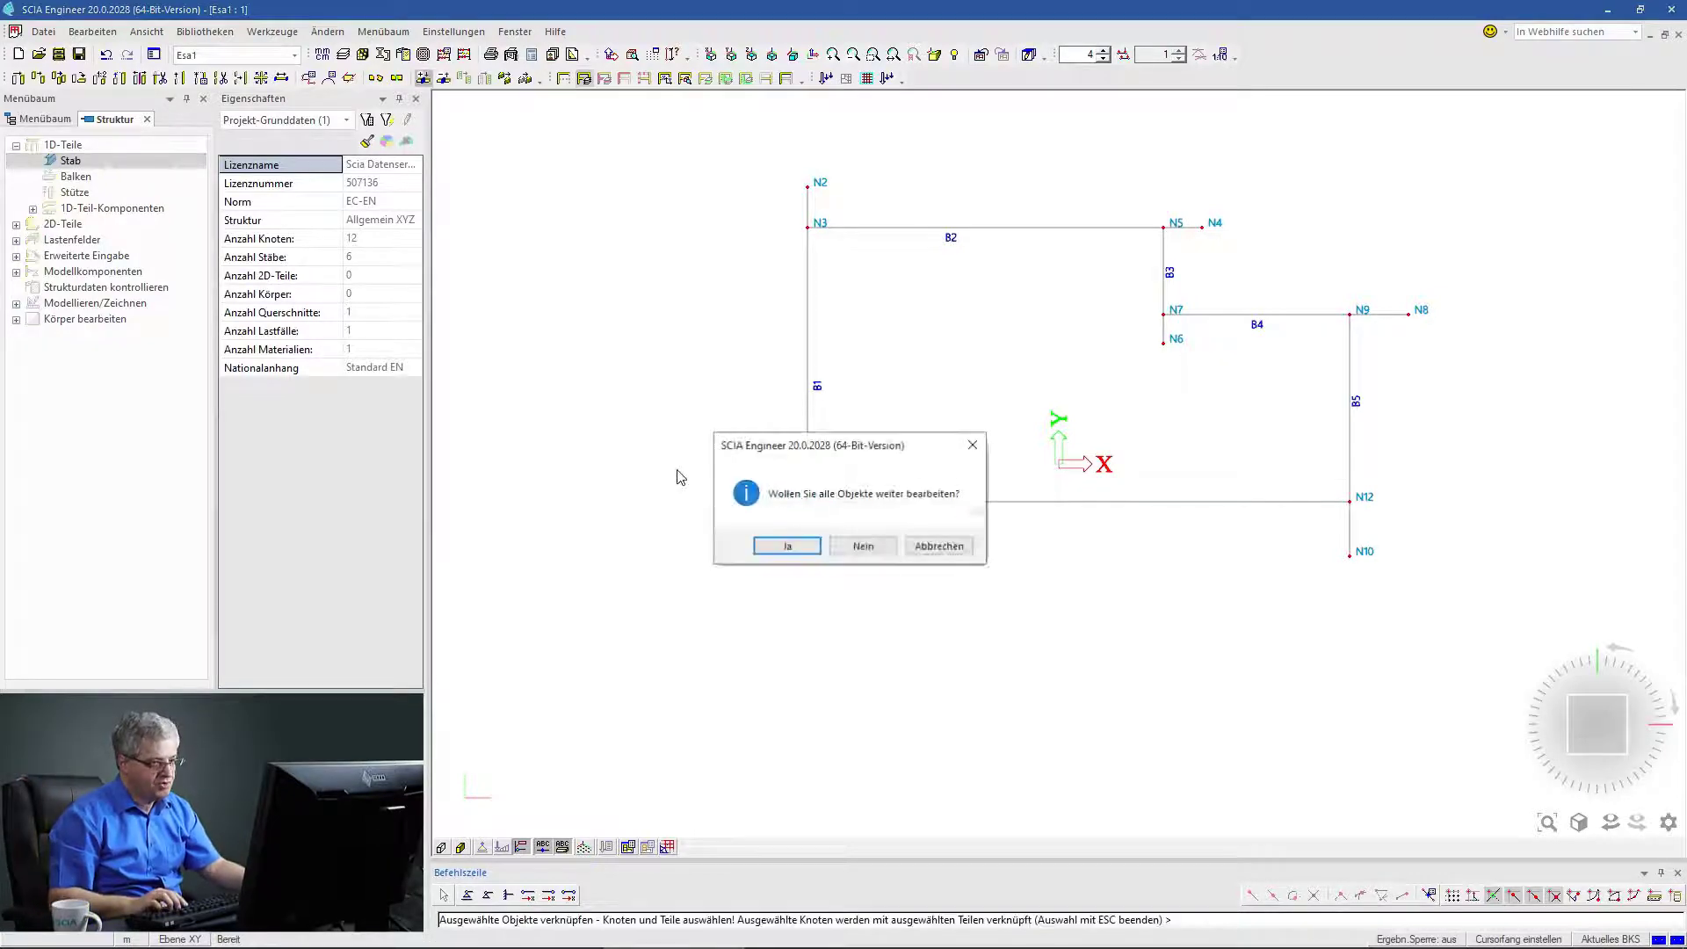
pyautogui.click(777, 547)
pyautogui.click(1065, 623)
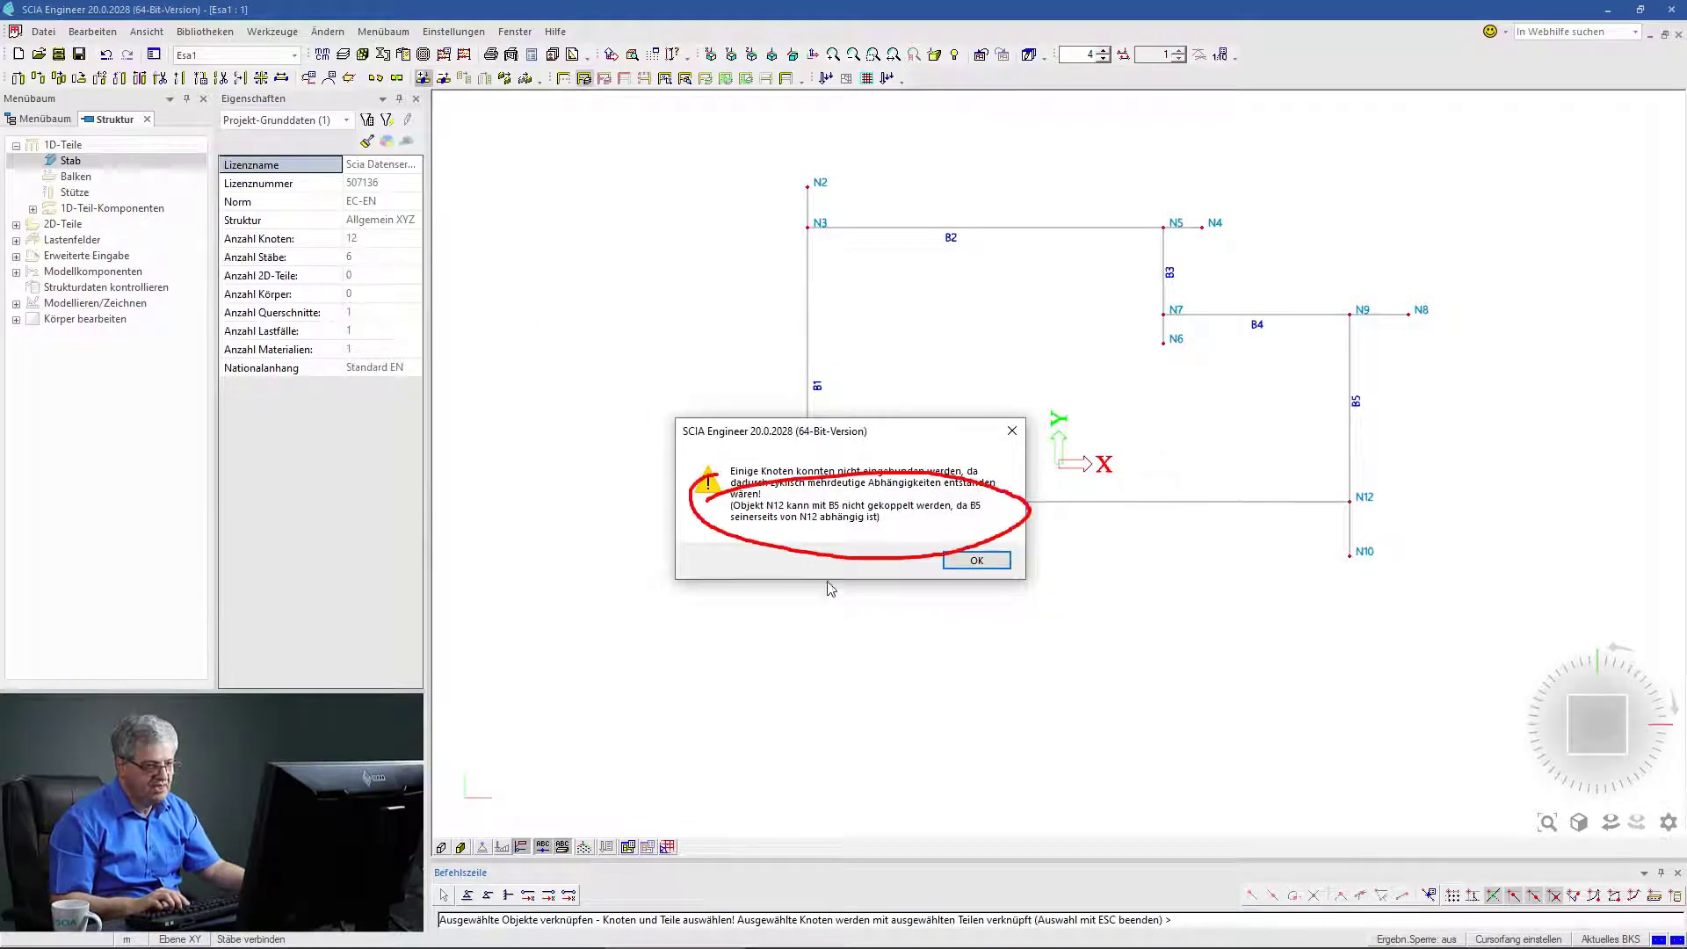
pyautogui.click(977, 560)
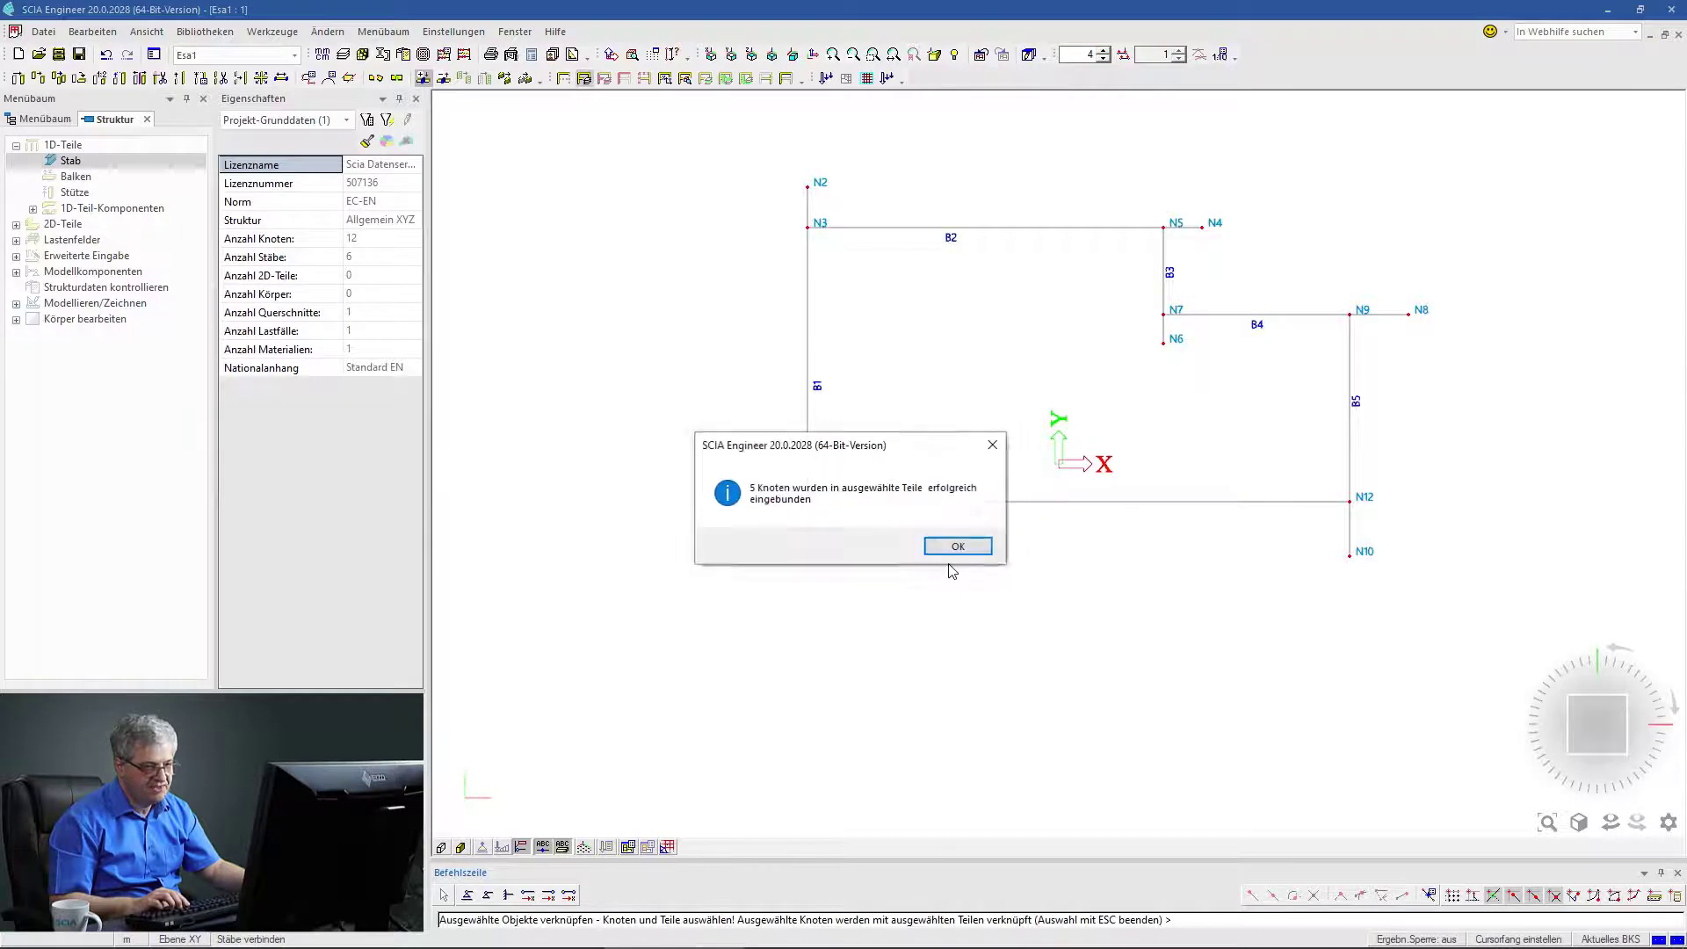
pyautogui.click(957, 546)
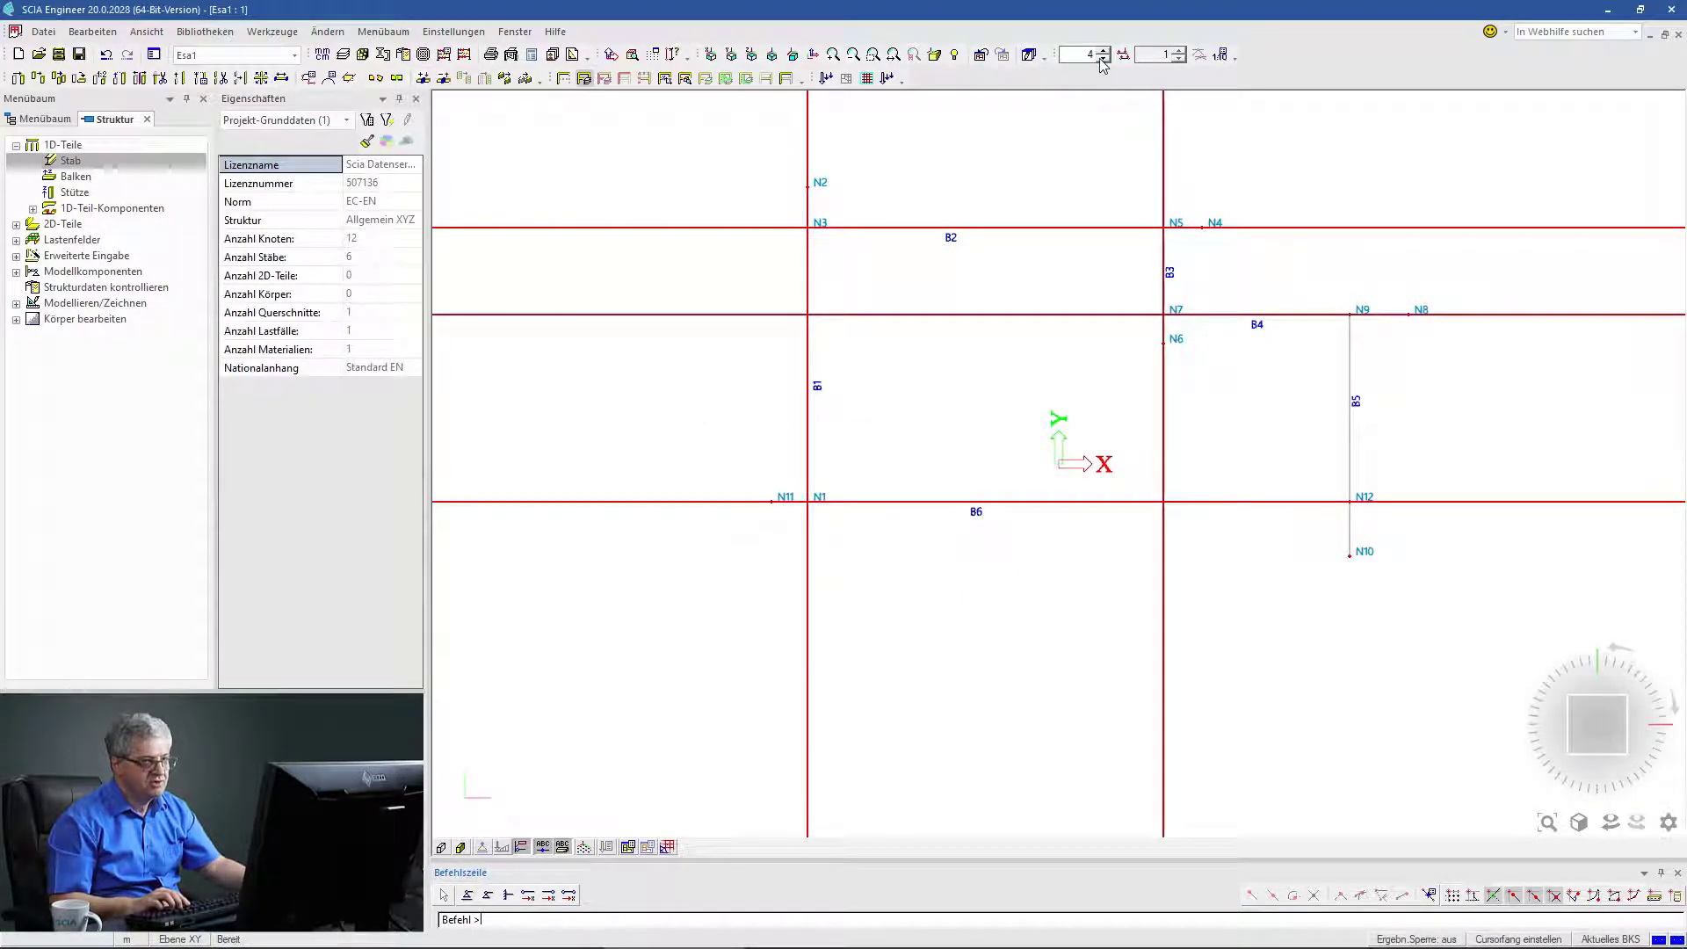
# Reduce the display scale of the link symbols to 0.0625.
pyautogui.click(1103, 59)
pyautogui.click(1103, 59)
pyautogui.click(1103, 58)
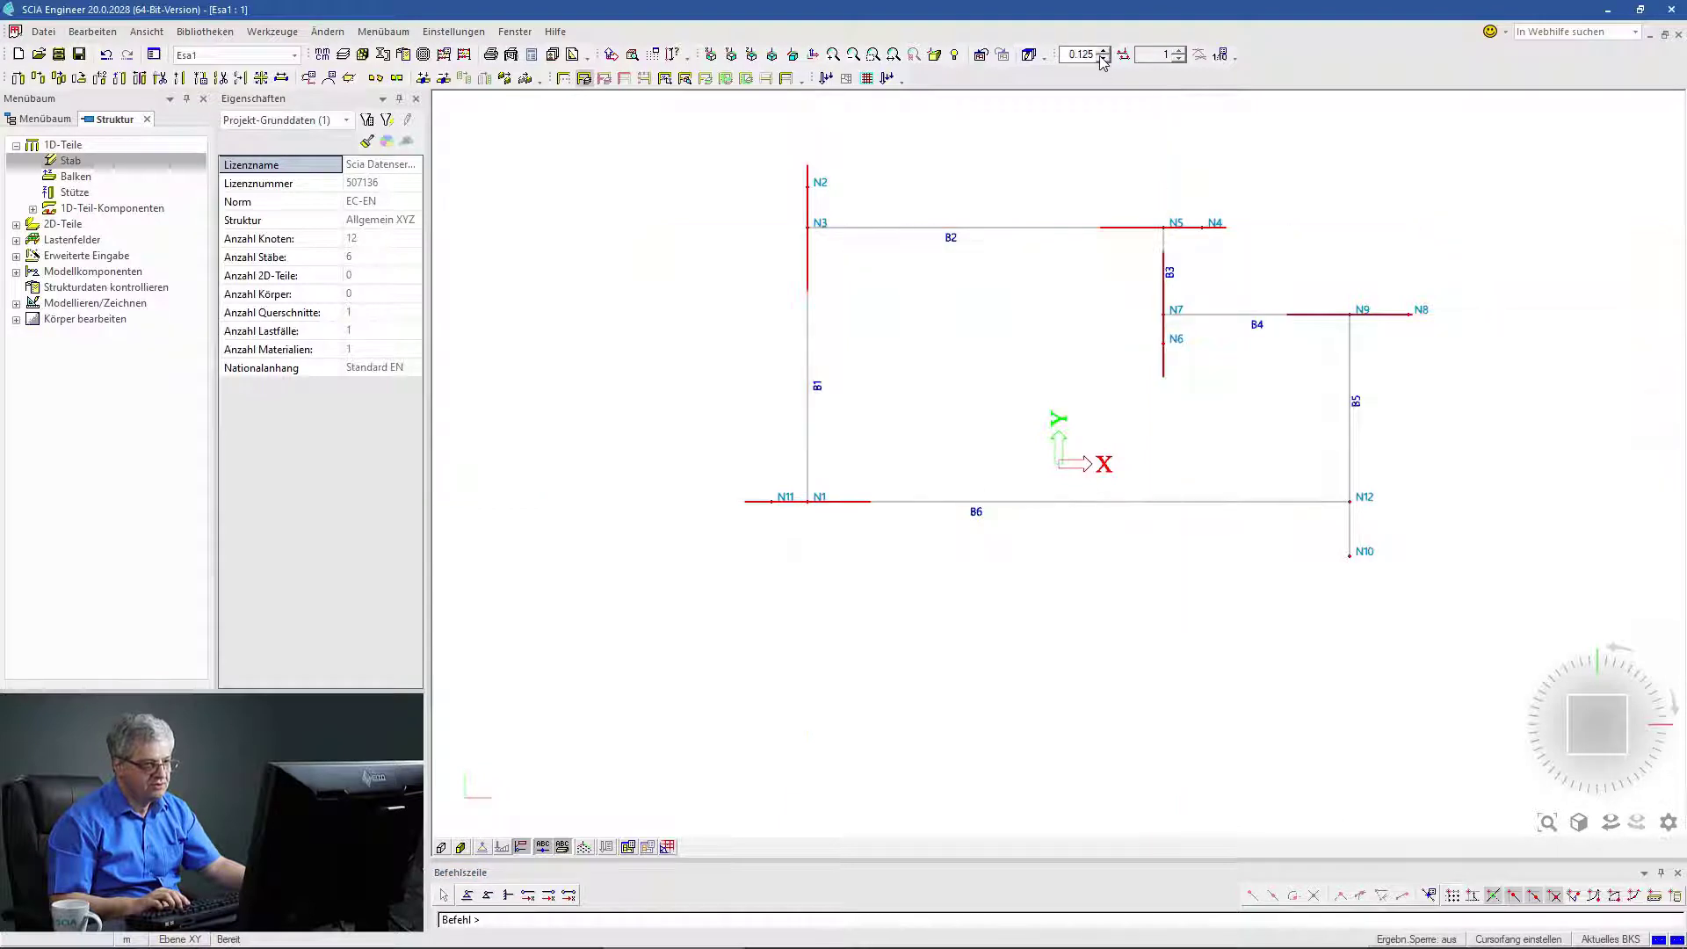
pyautogui.click(1103, 59)
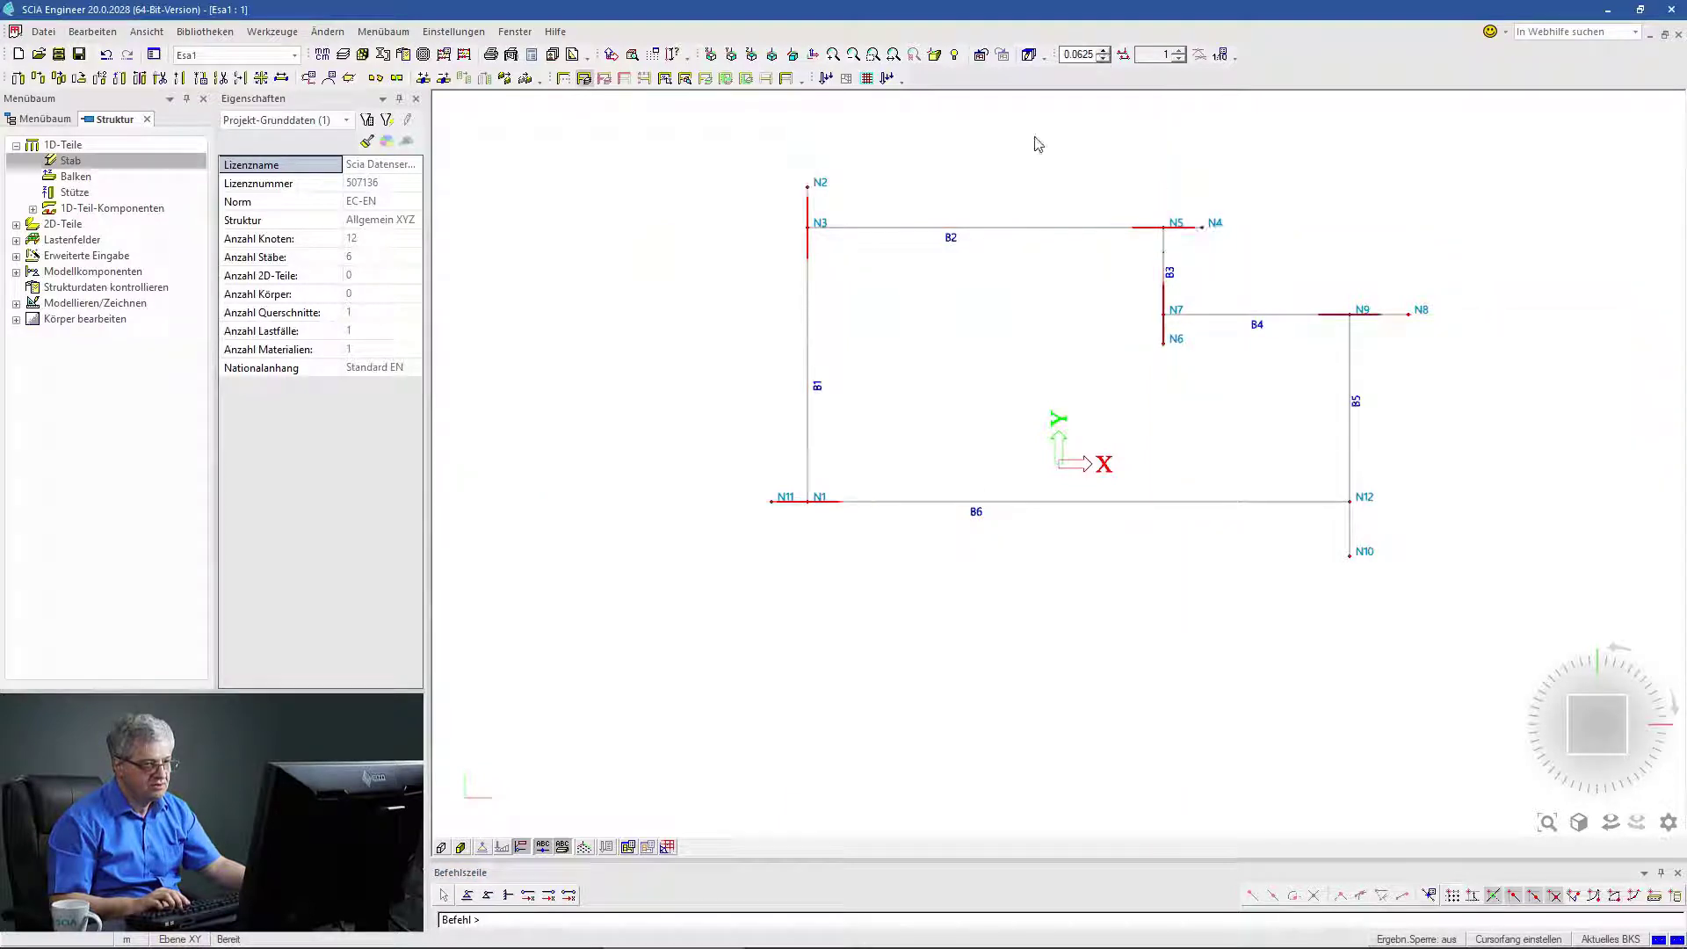
# Select node N12 by name with the command "sel N12".
pyautogui.click(489, 924)
pyautogui.write('se')
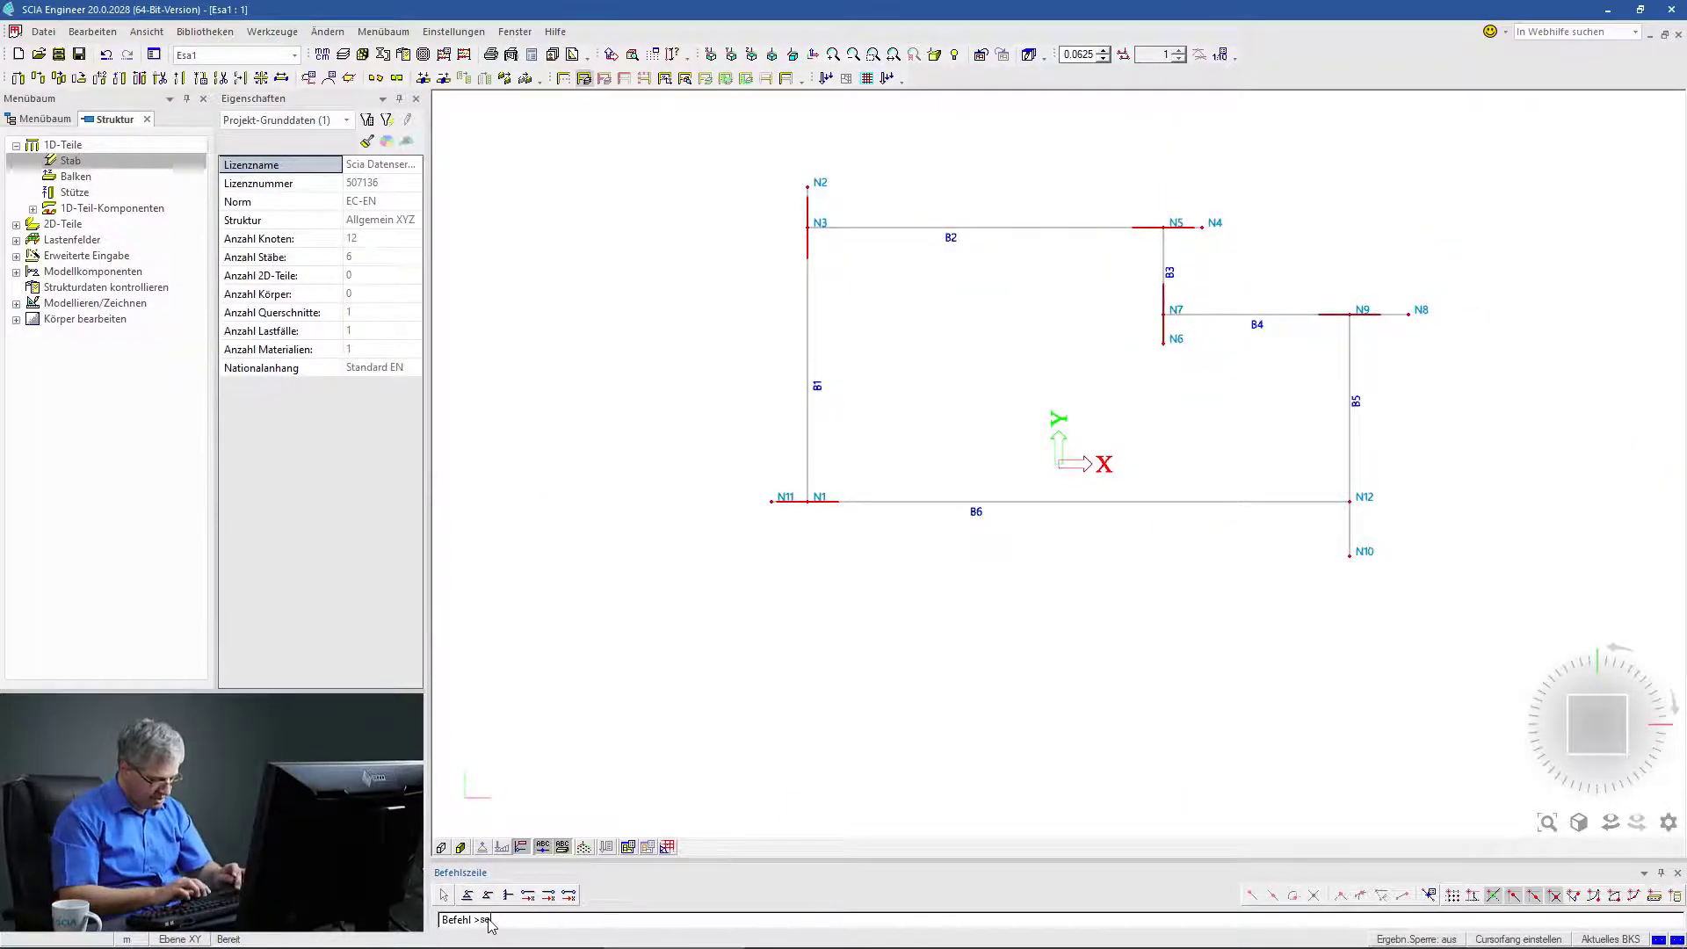
pyautogui.write('l N12')
pyautogui.press('Return')
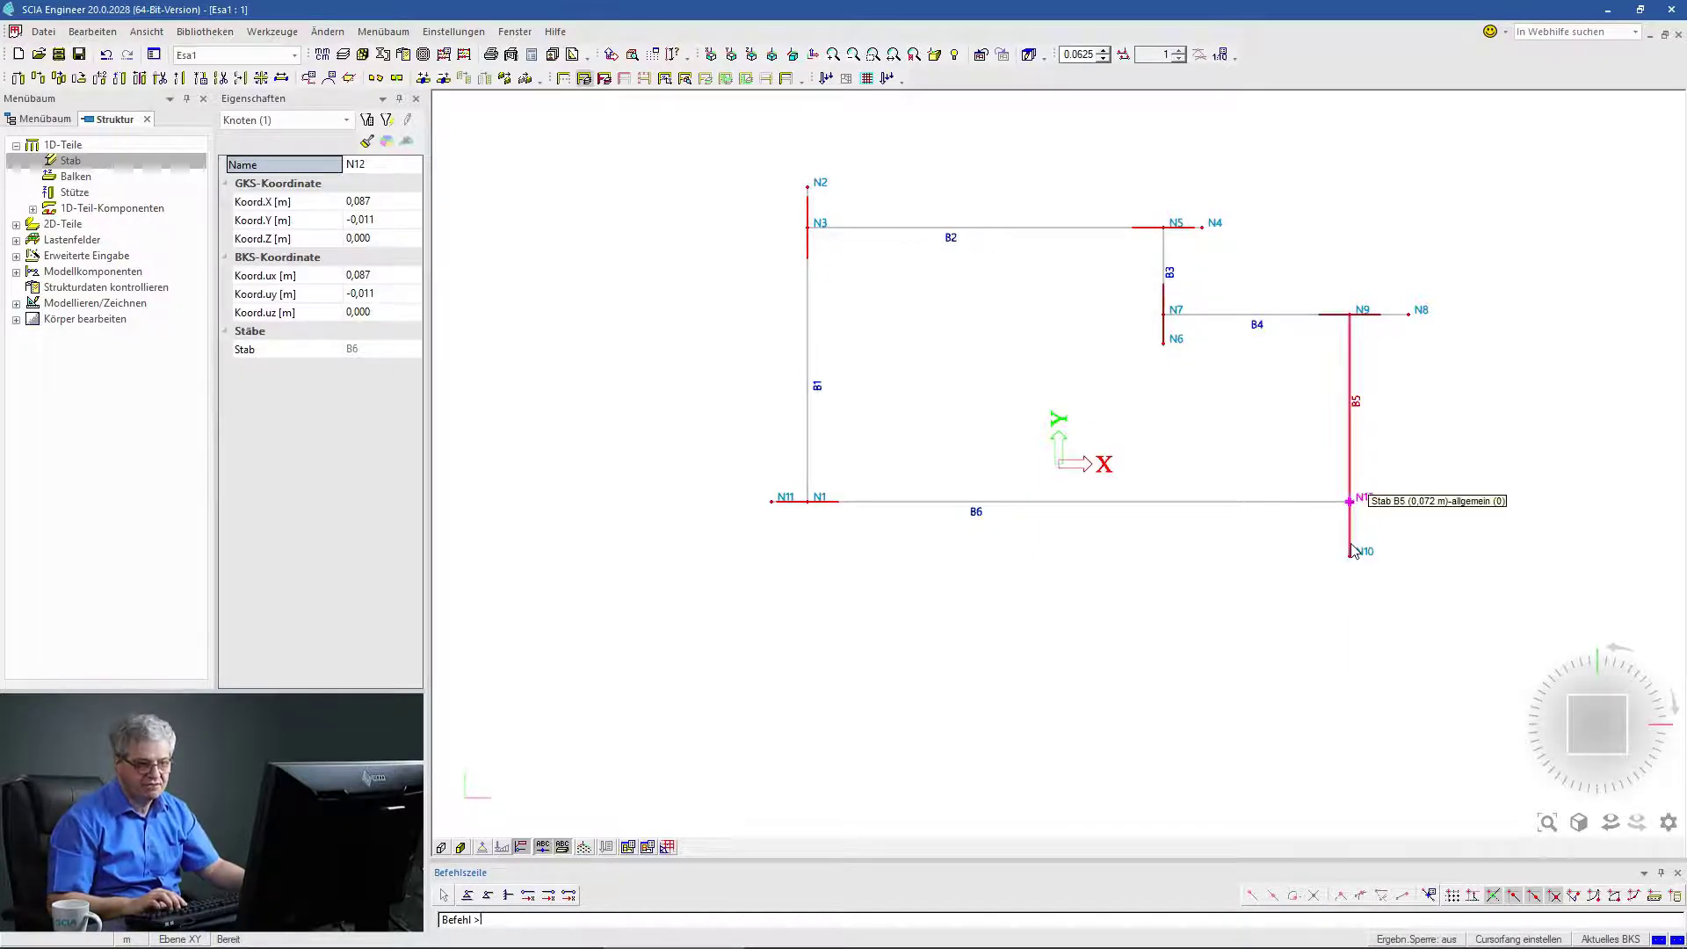
# Add the Z coordinate to the label of selected node N12, leaving the X and Y coordinates off.
pyautogui.scroll(-6, 1307, 609)
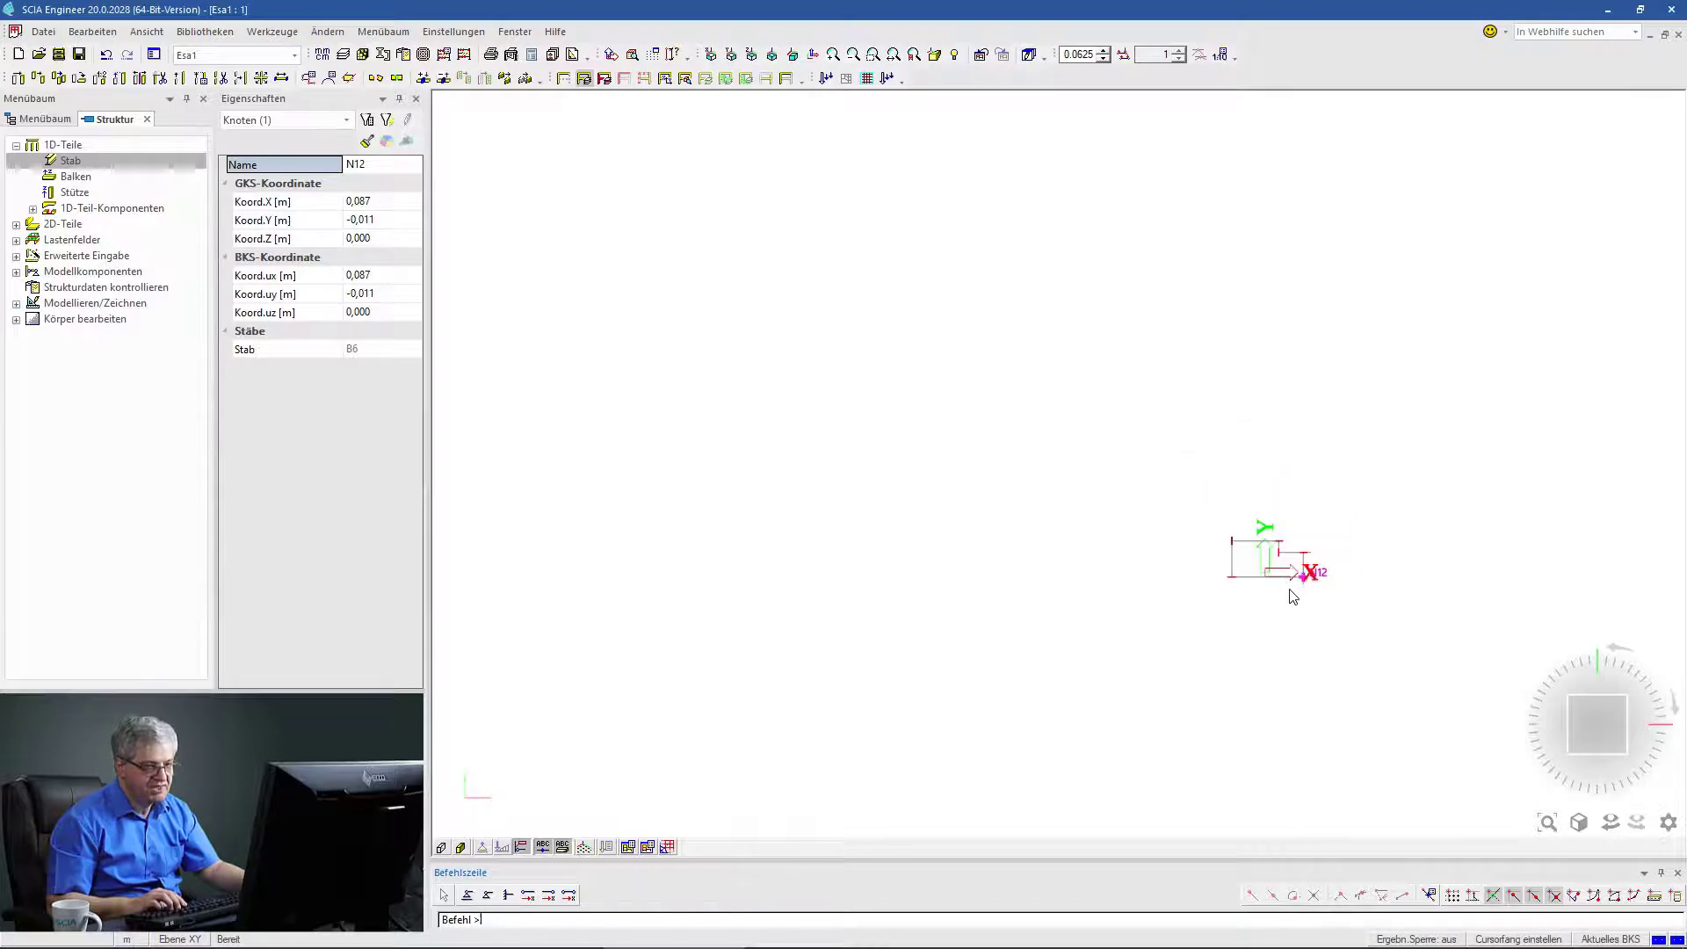
pyautogui.moveTo(1299, 595); pyautogui.dragTo(772, 600, button='middle')
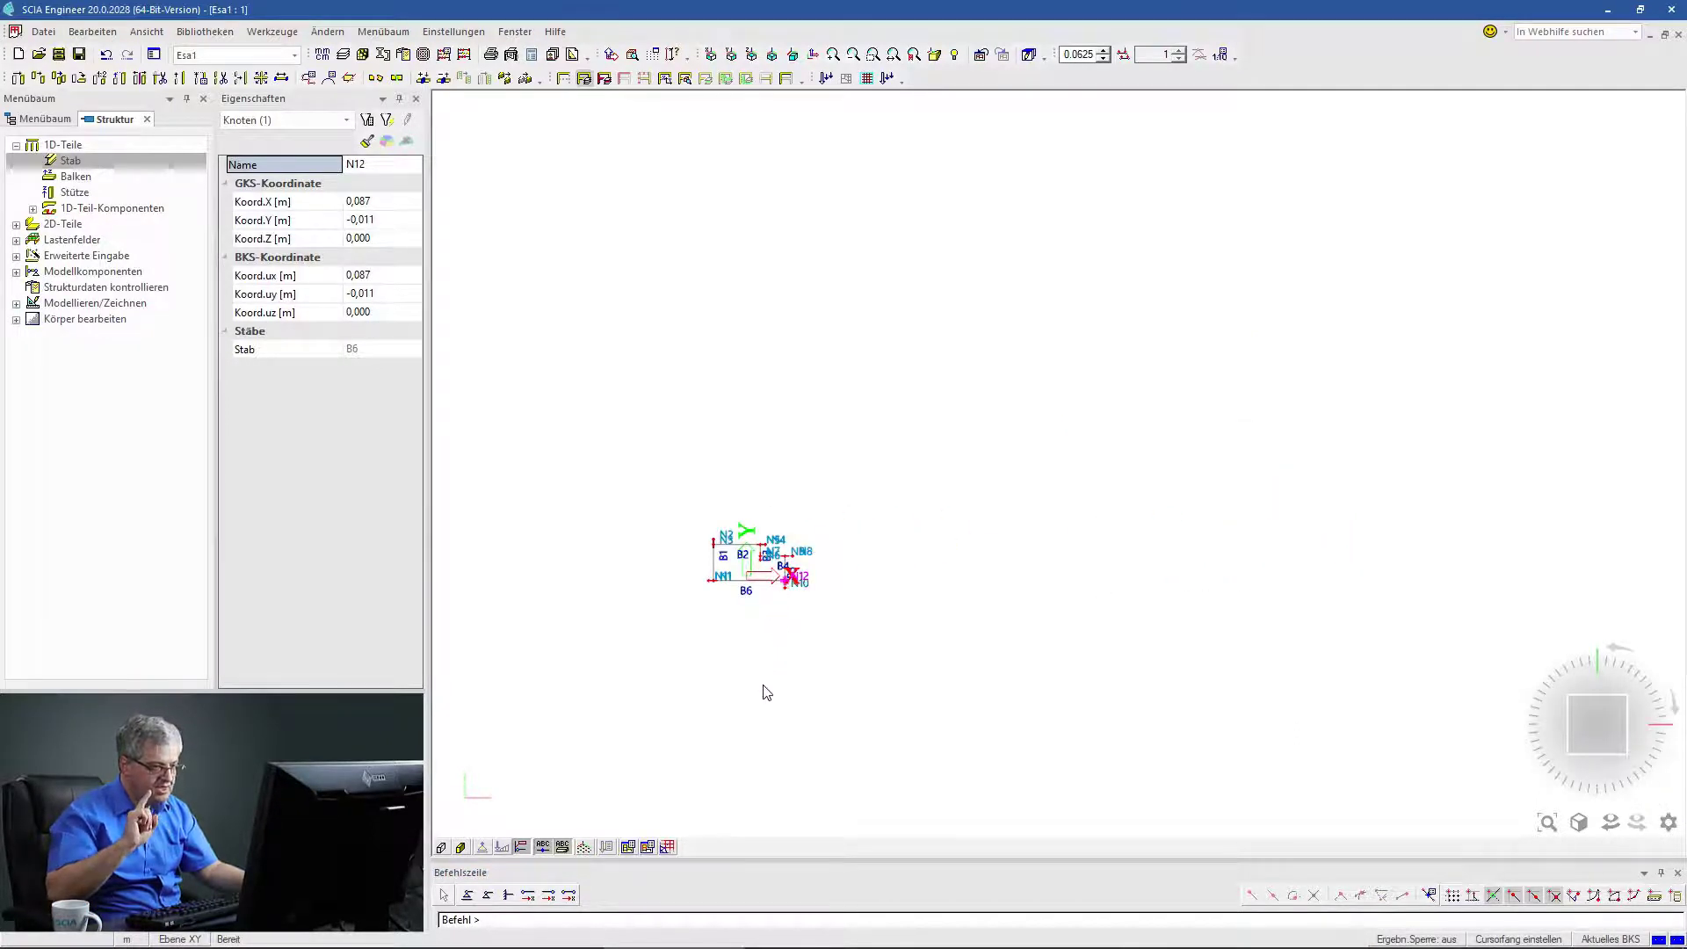
pyautogui.click(648, 848)
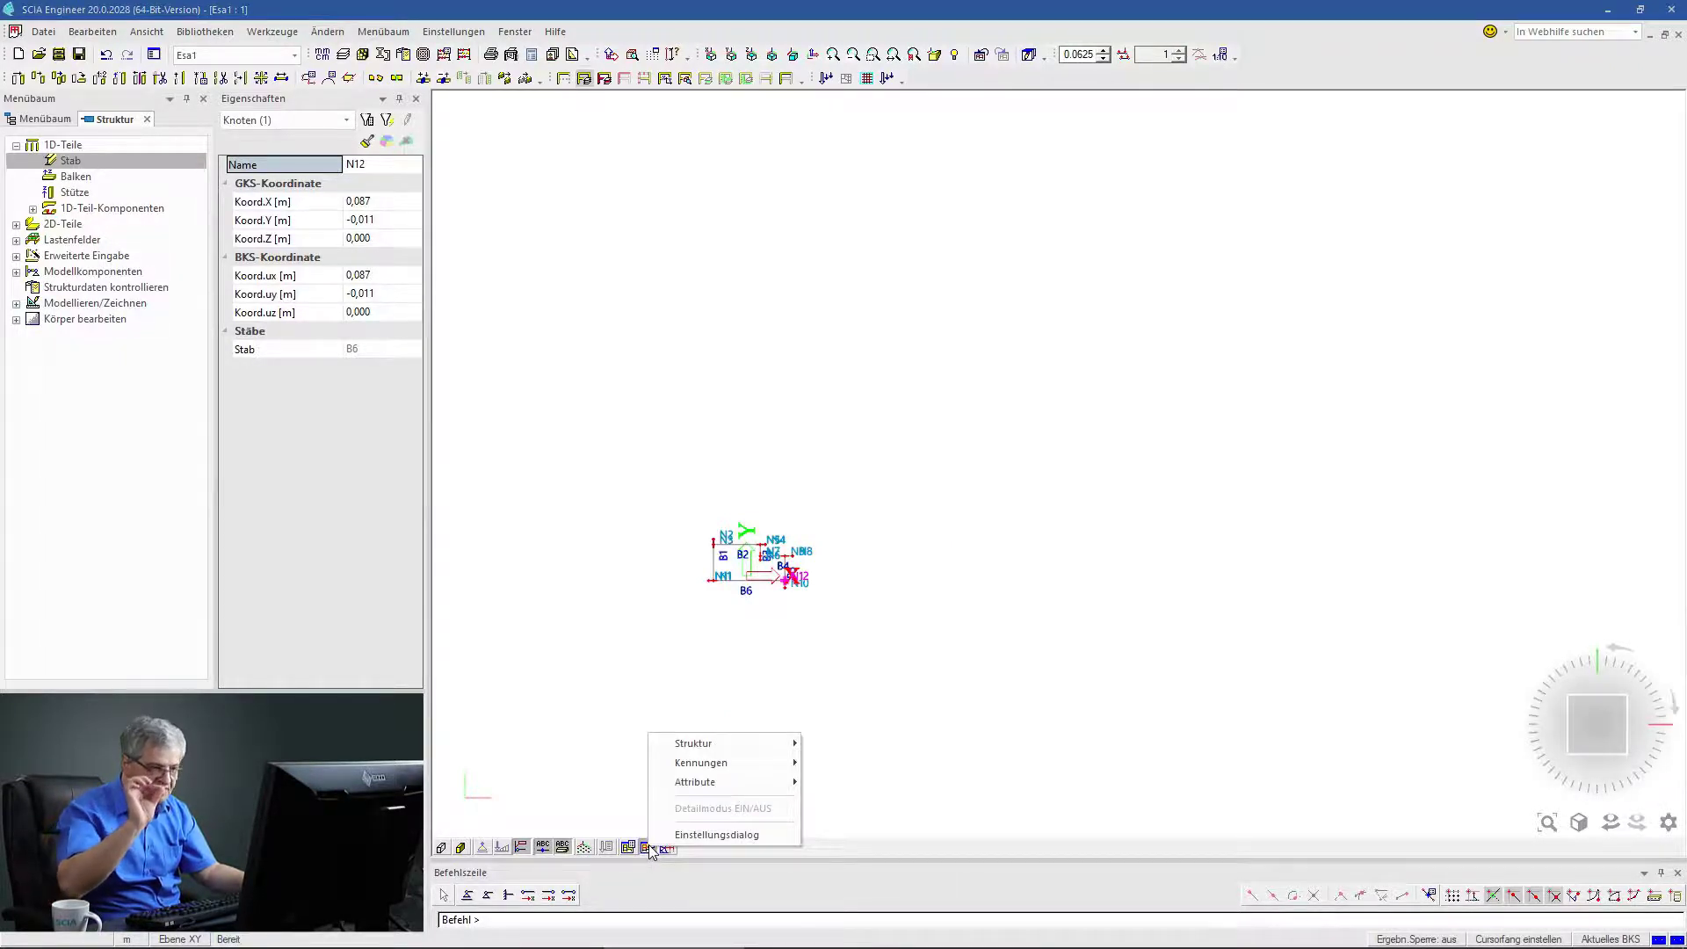
pyautogui.click(712, 835)
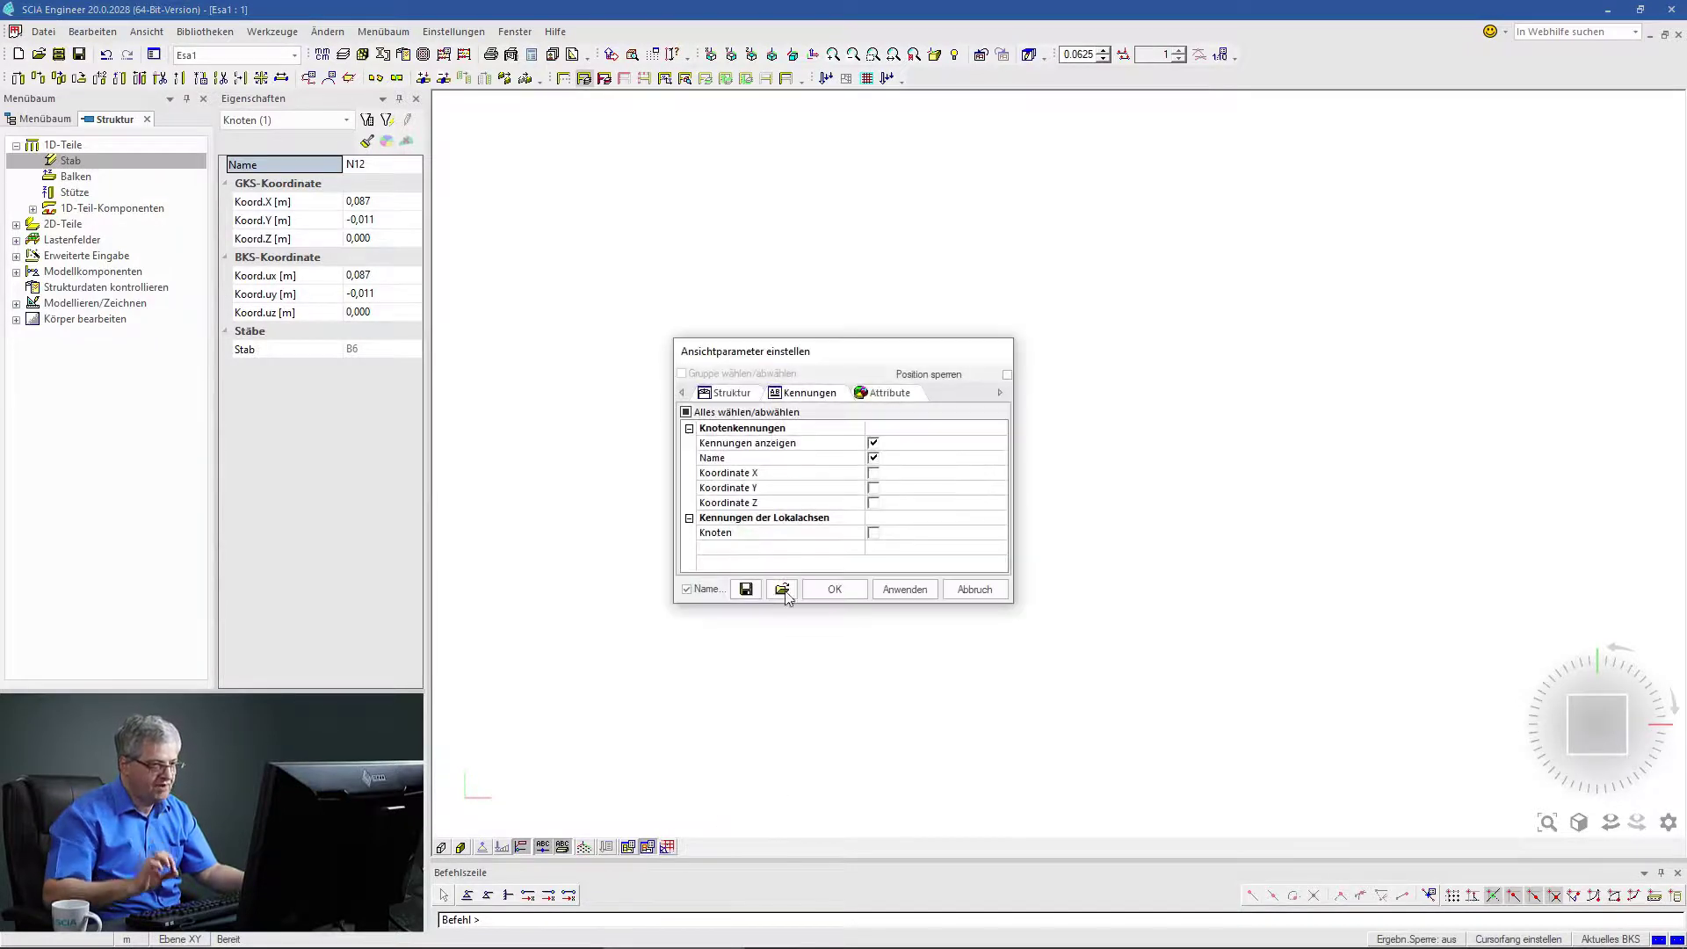
pyautogui.click(872, 503)
pyautogui.click(873, 488)
pyautogui.click(873, 474)
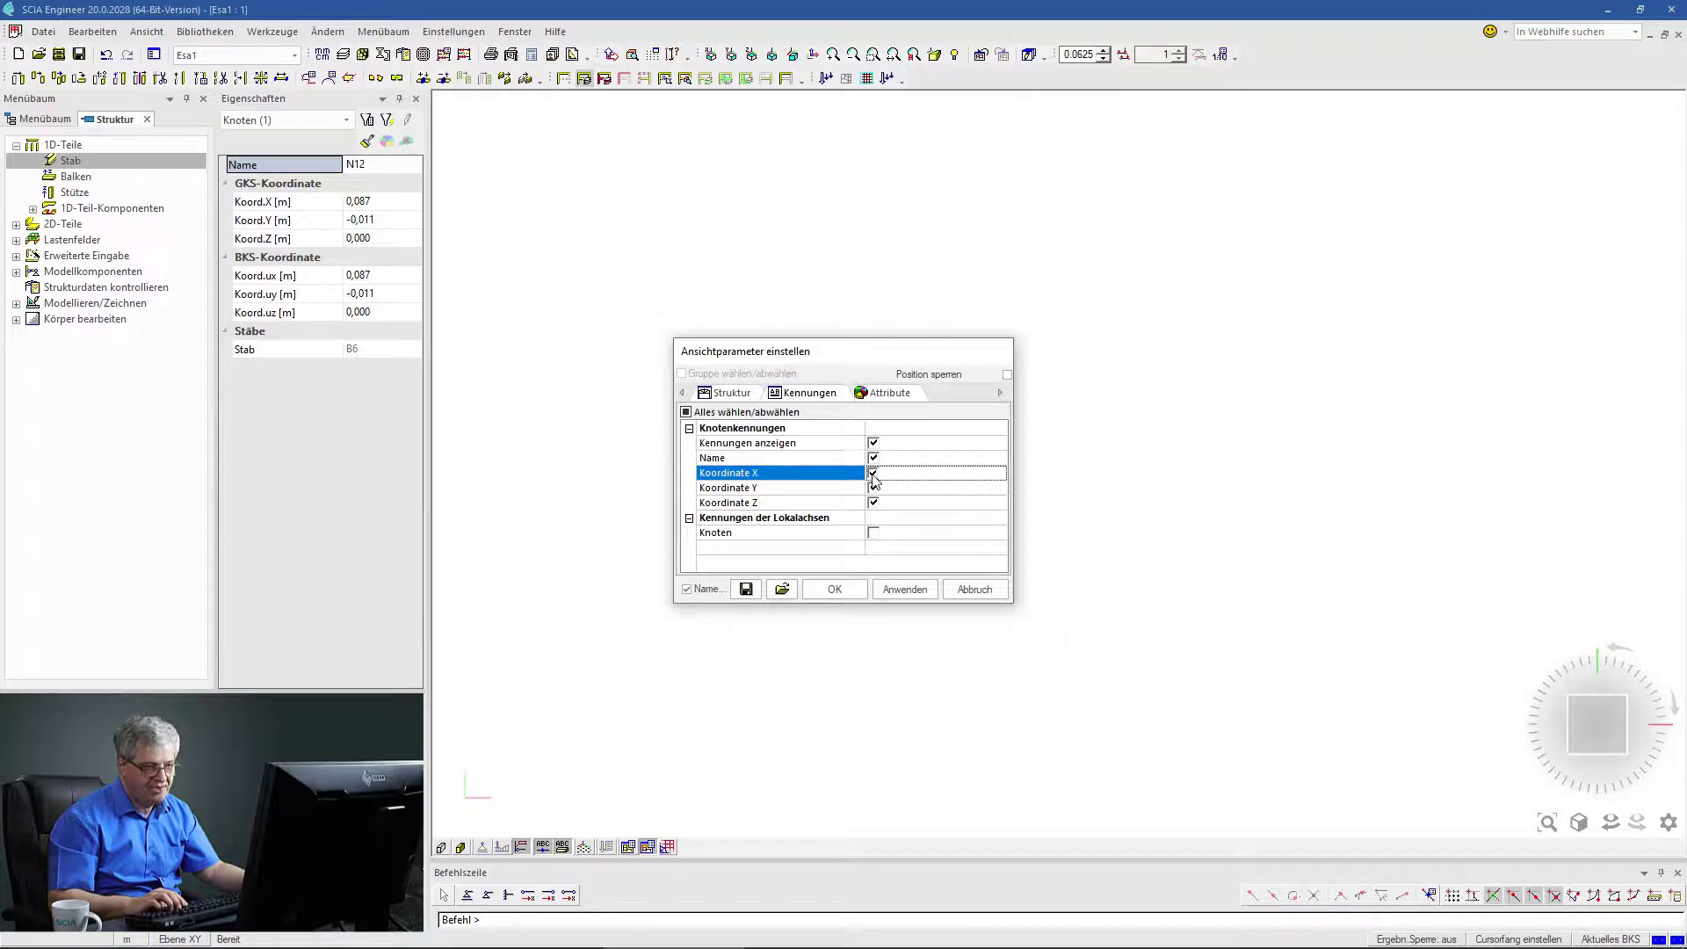
pyautogui.click(873, 473)
pyautogui.click(873, 489)
pyautogui.click(835, 590)
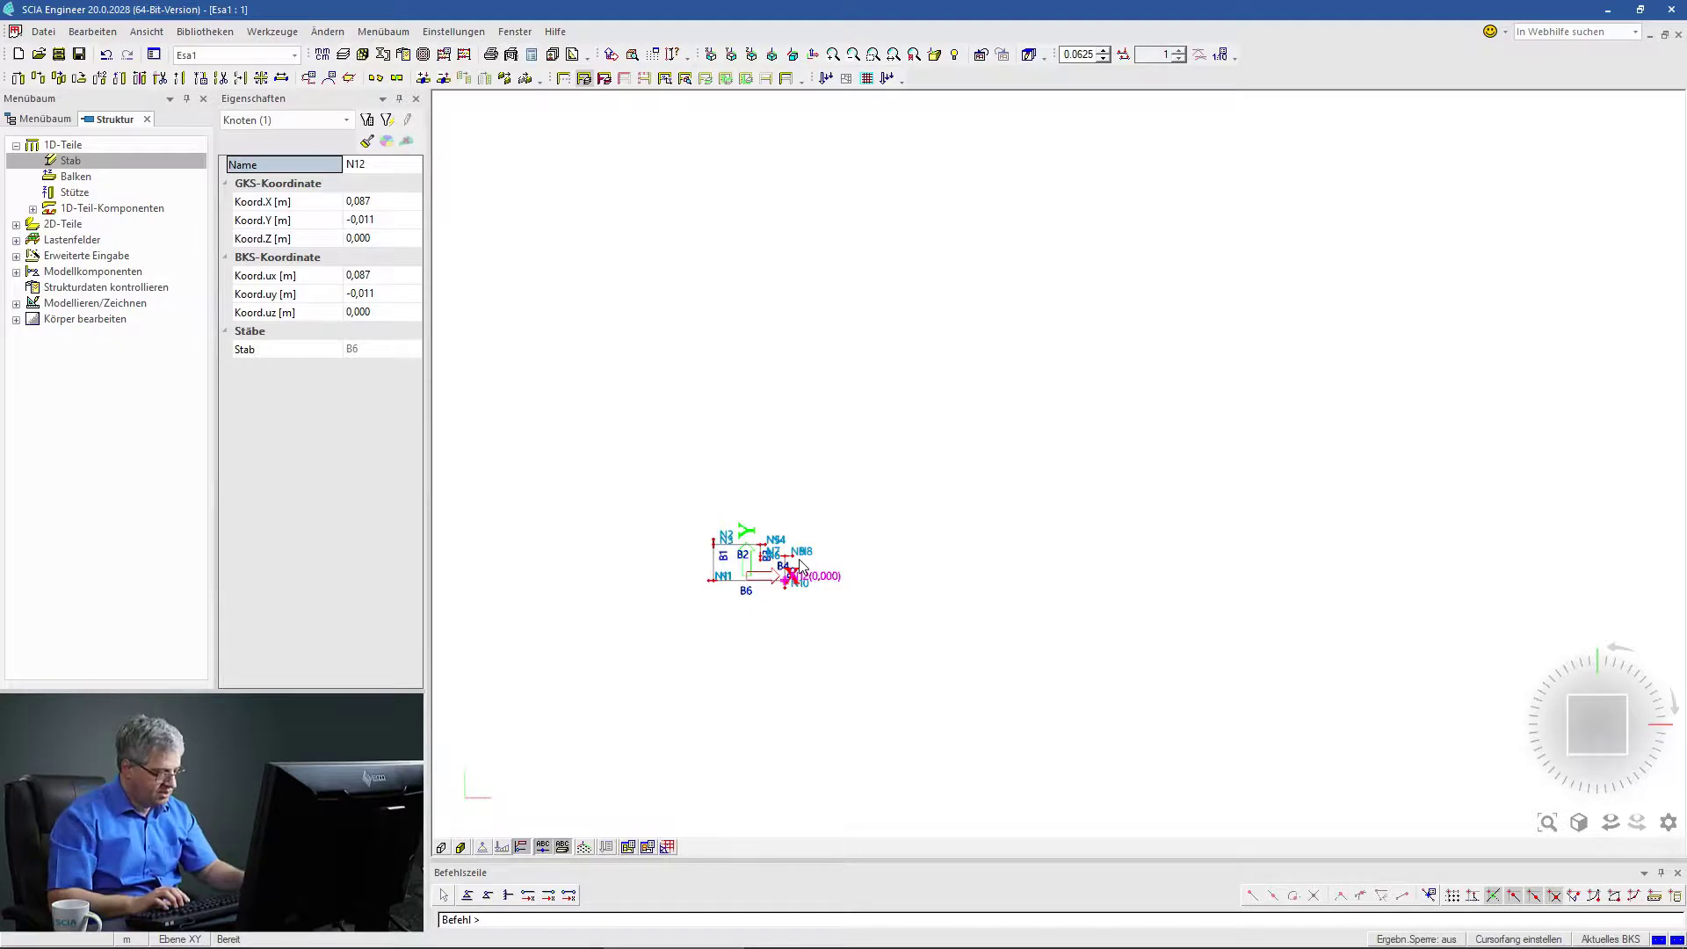
# Clear the node selection and examine the labelled node N12 within the member outline.
pyautogui.press('Escape')
pyautogui.click(822, 578)
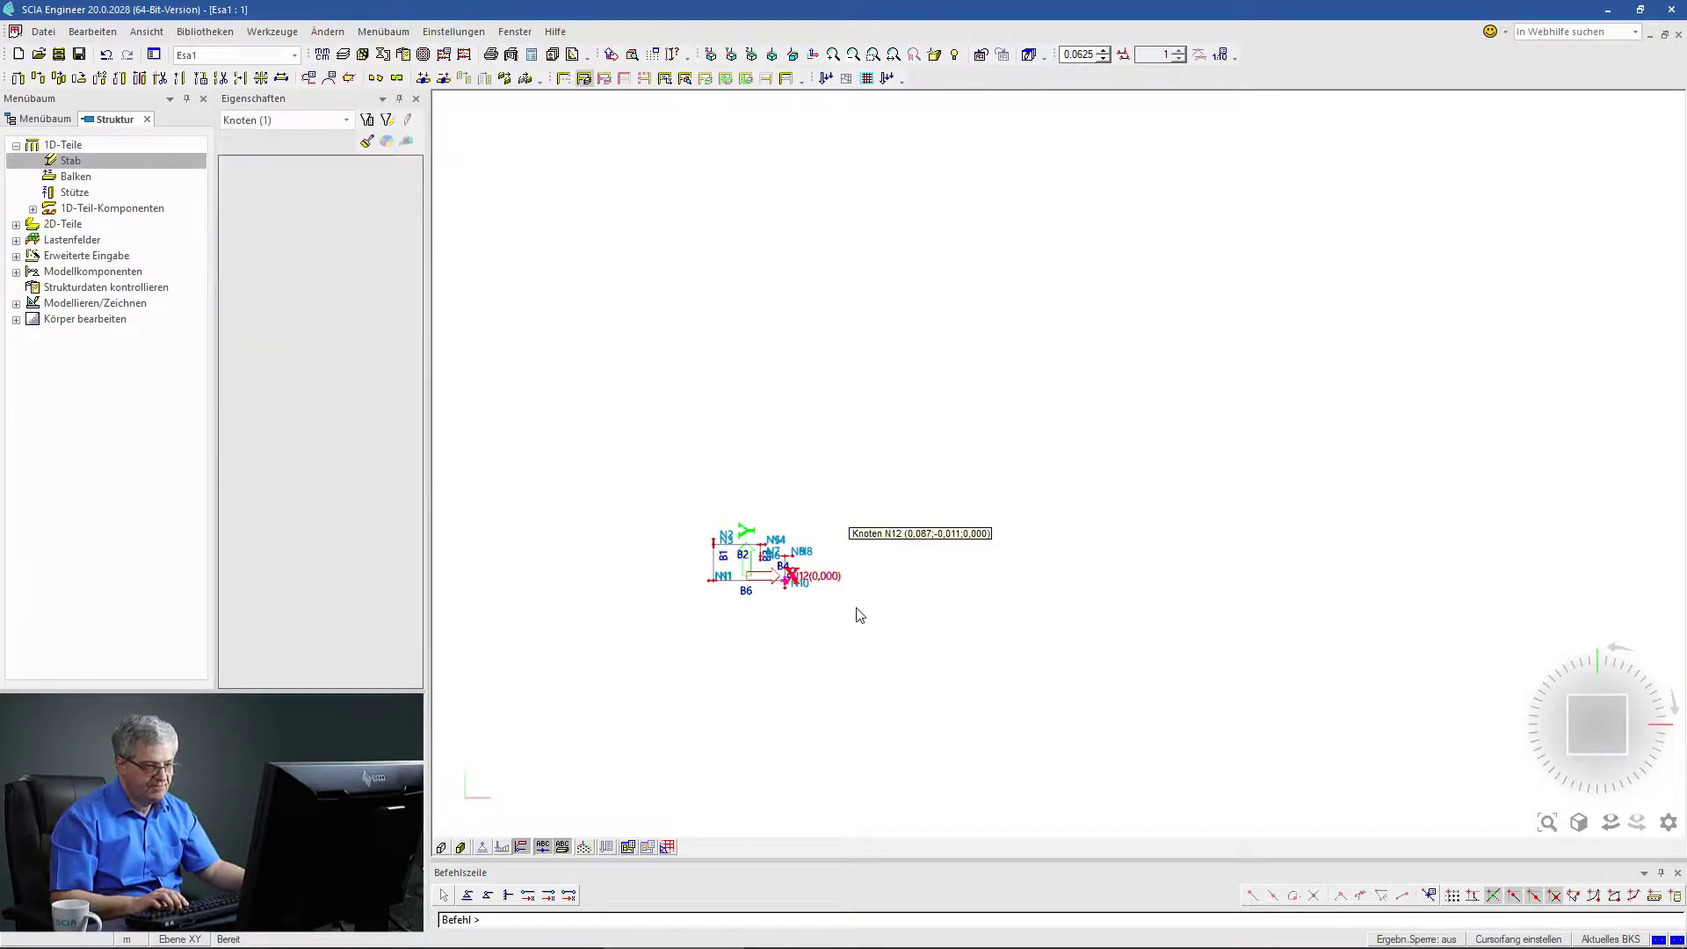
pyautogui.scroll(2, 771, 600)
pyautogui.press('Escape')
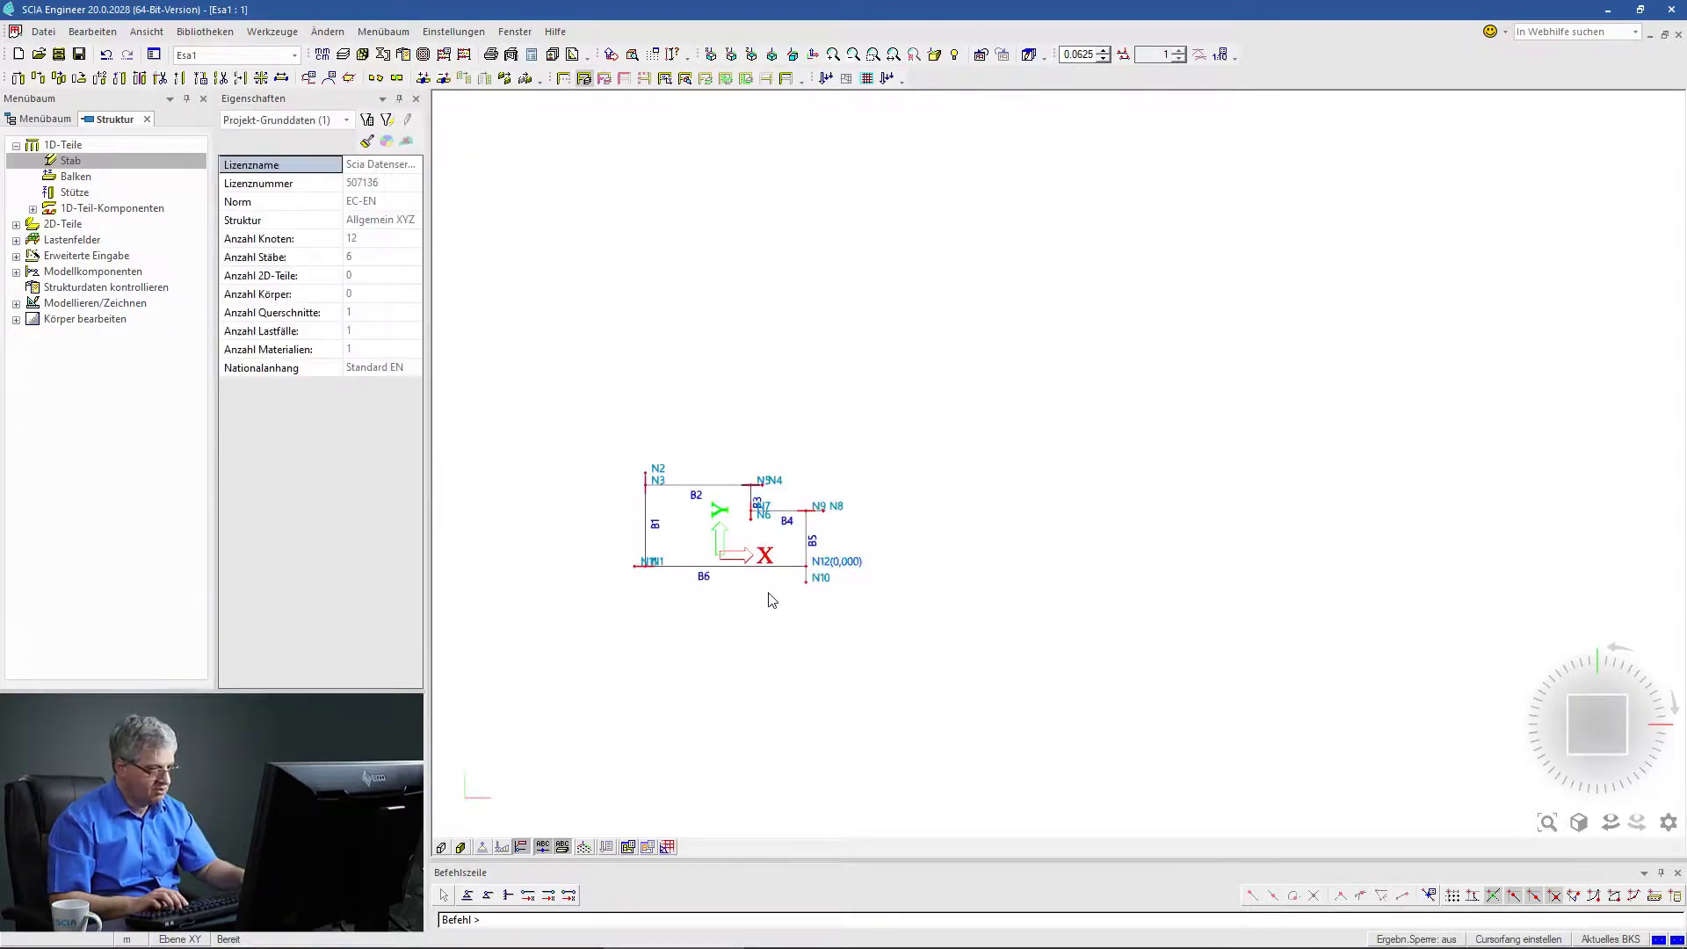
pyautogui.moveTo(753, 590); pyautogui.dragTo(930, 577, button='middle')
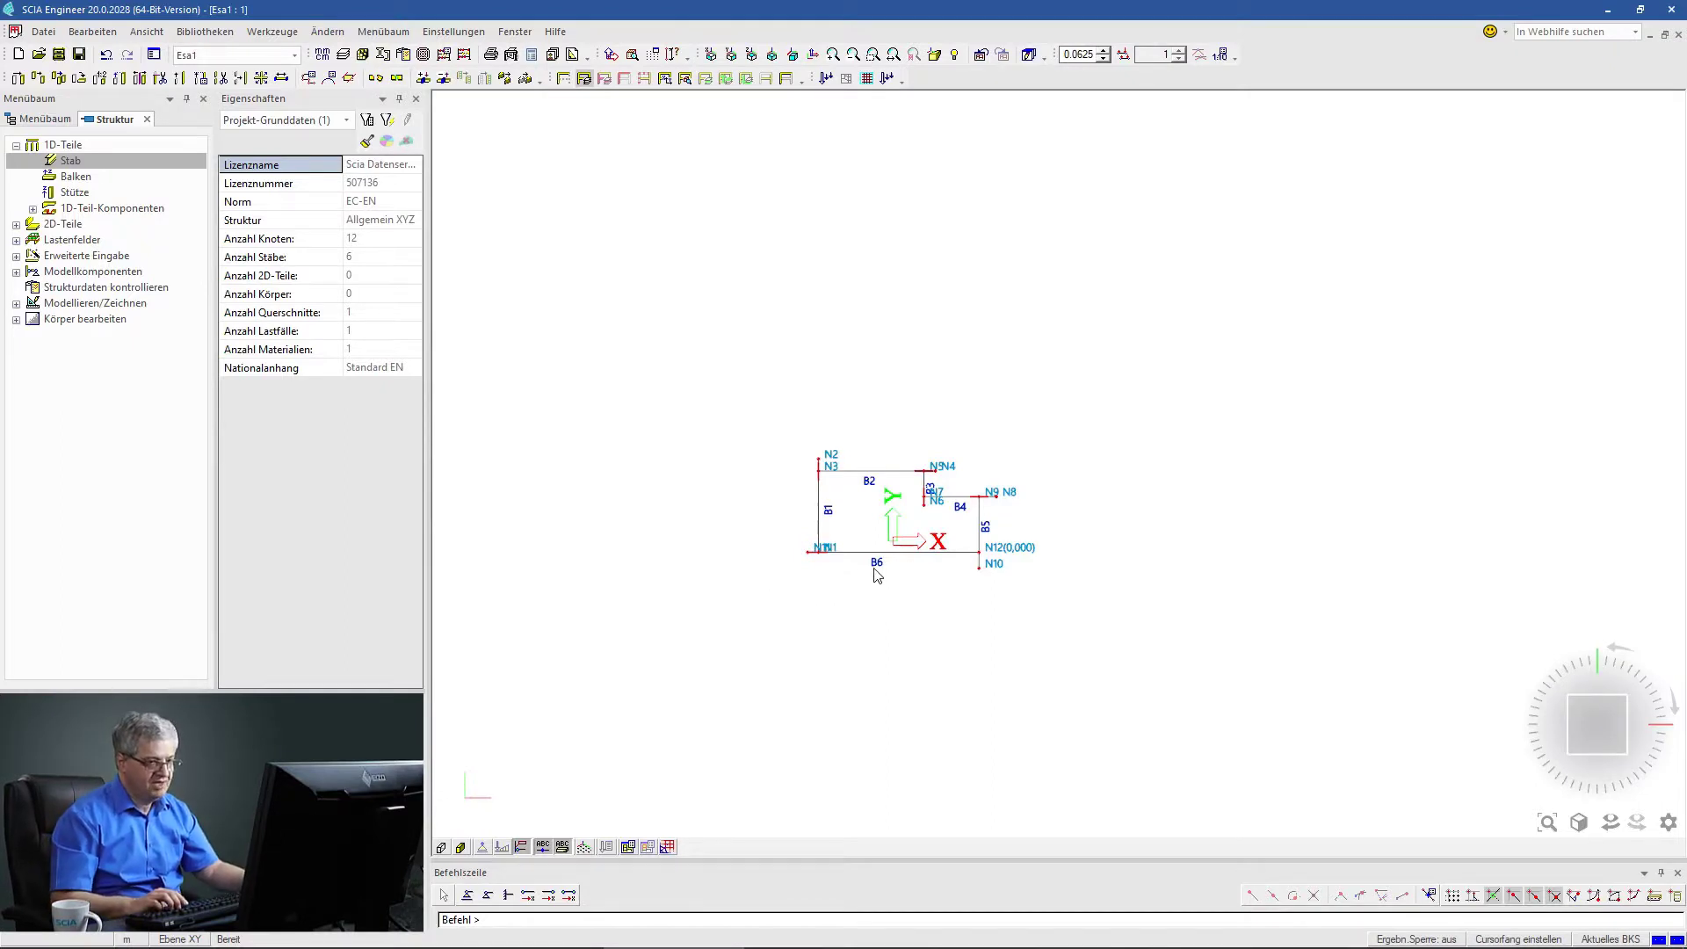
pyautogui.scroll(3, 876, 573)
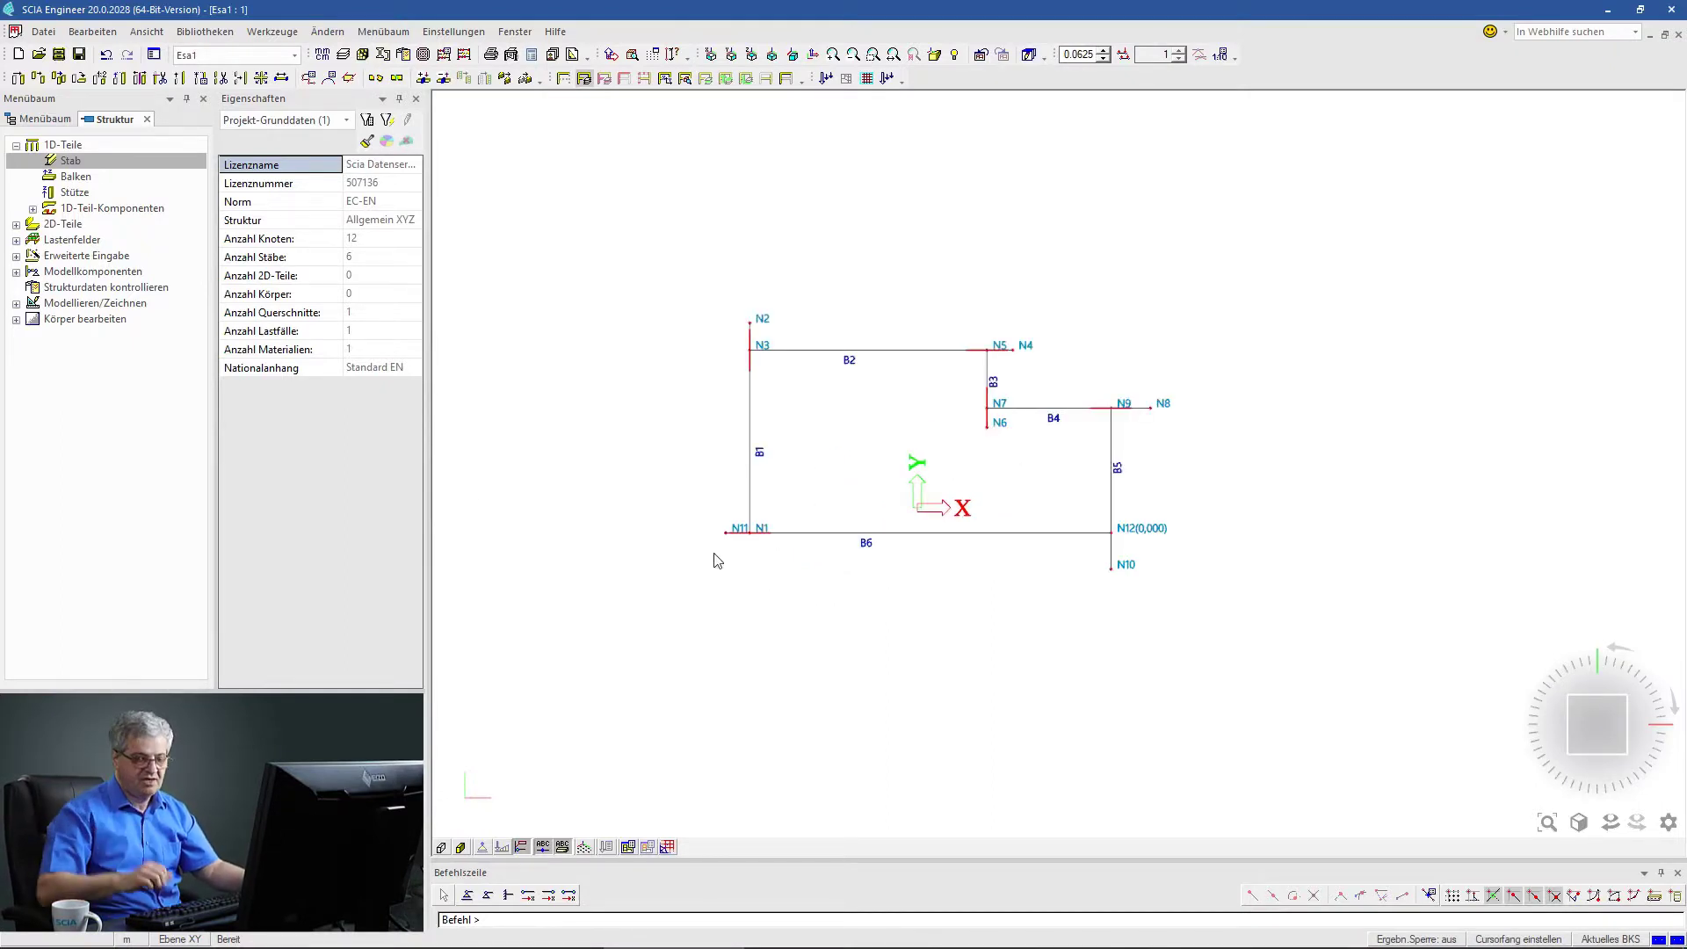